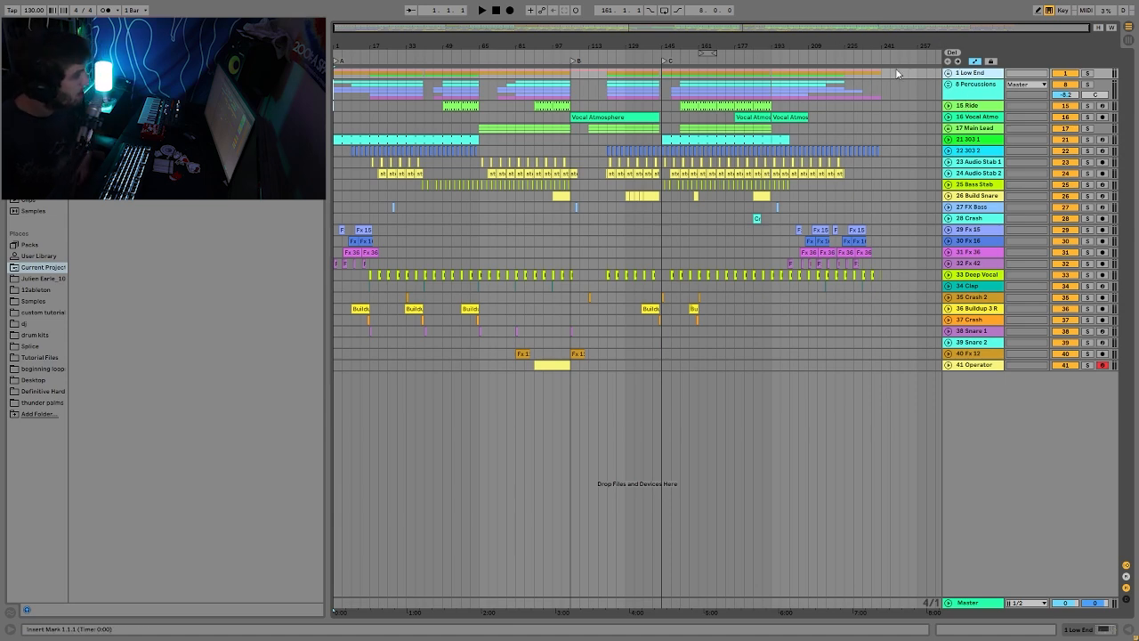
Step: Unfold the Low End group, solo its inner kick group and play it from position 149.1.1
click(949, 73)
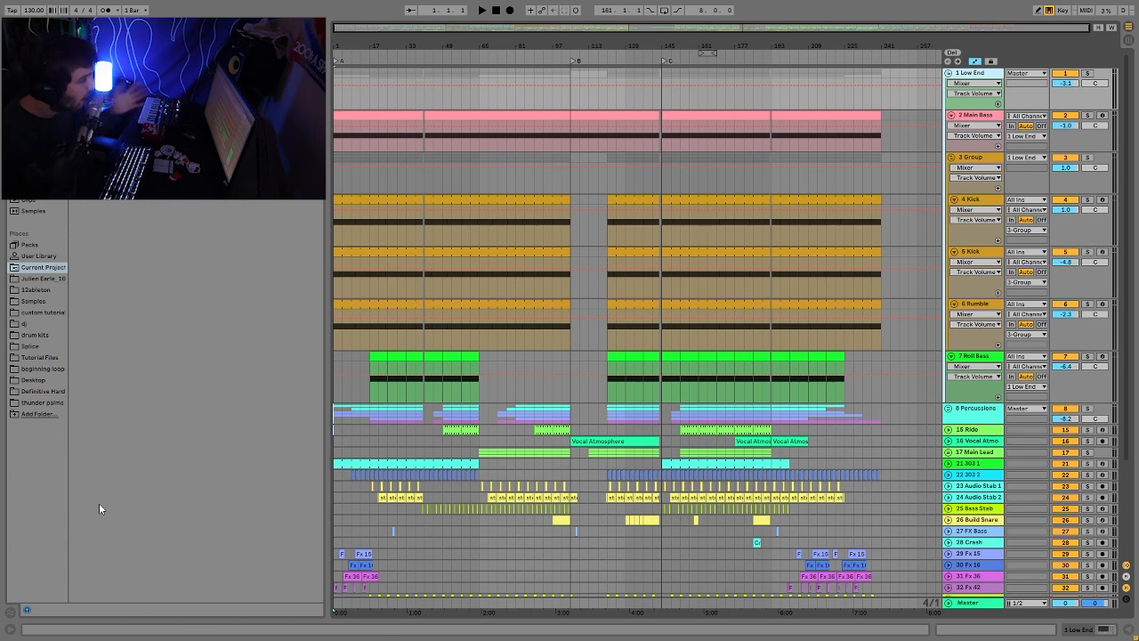
scroll(878, 312, down, 1)
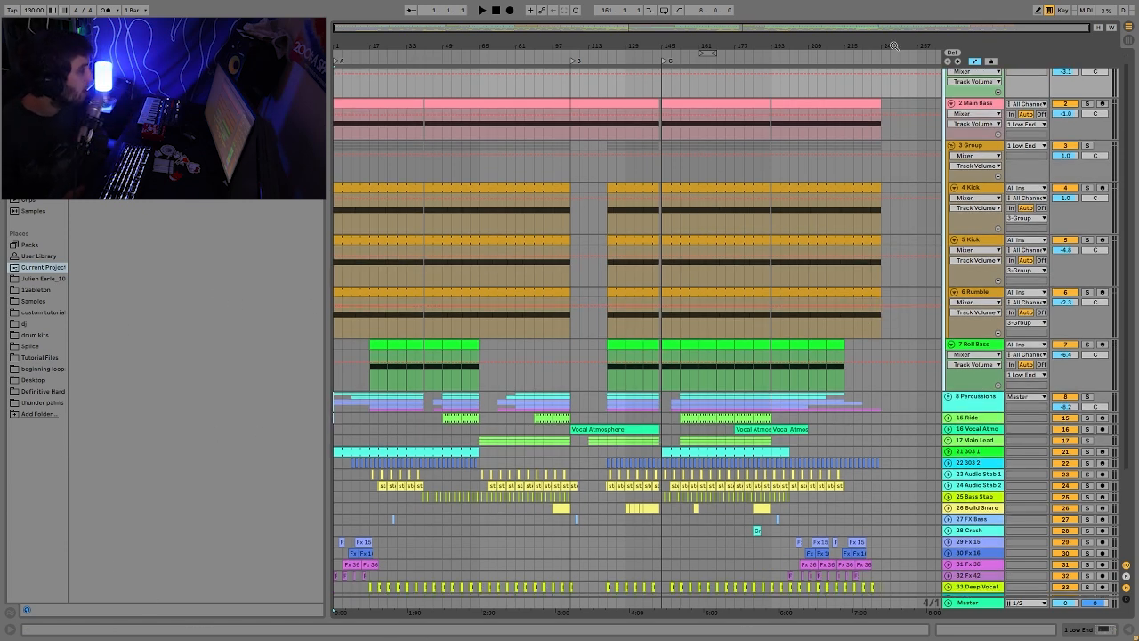
scroll(1005, 209, up, 1)
click(1087, 73)
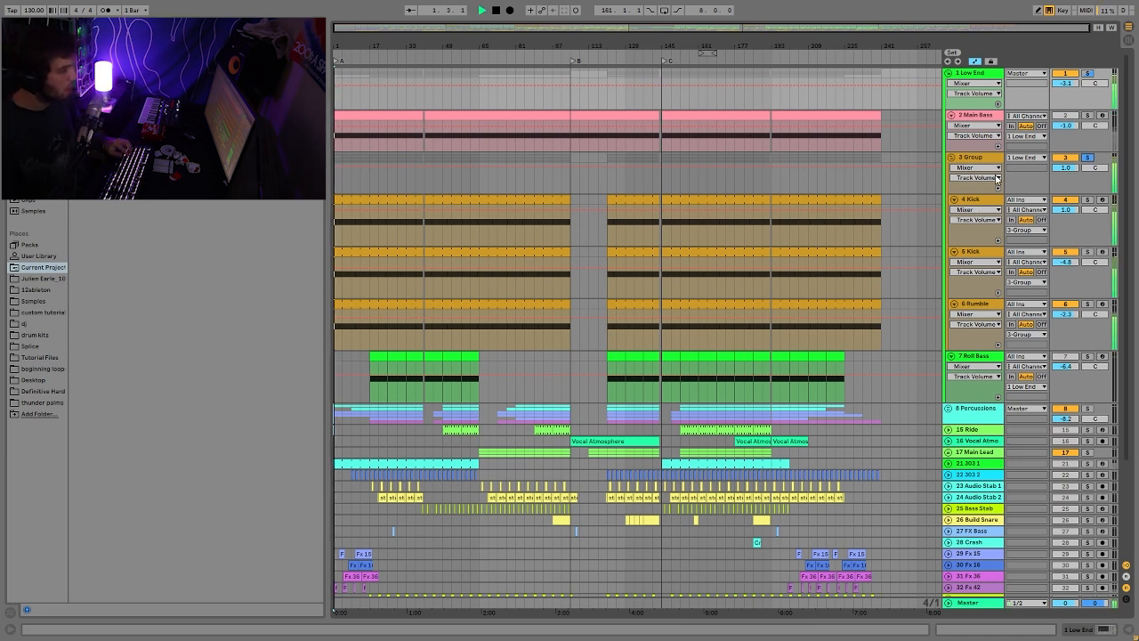
click(666, 157)
key(space)
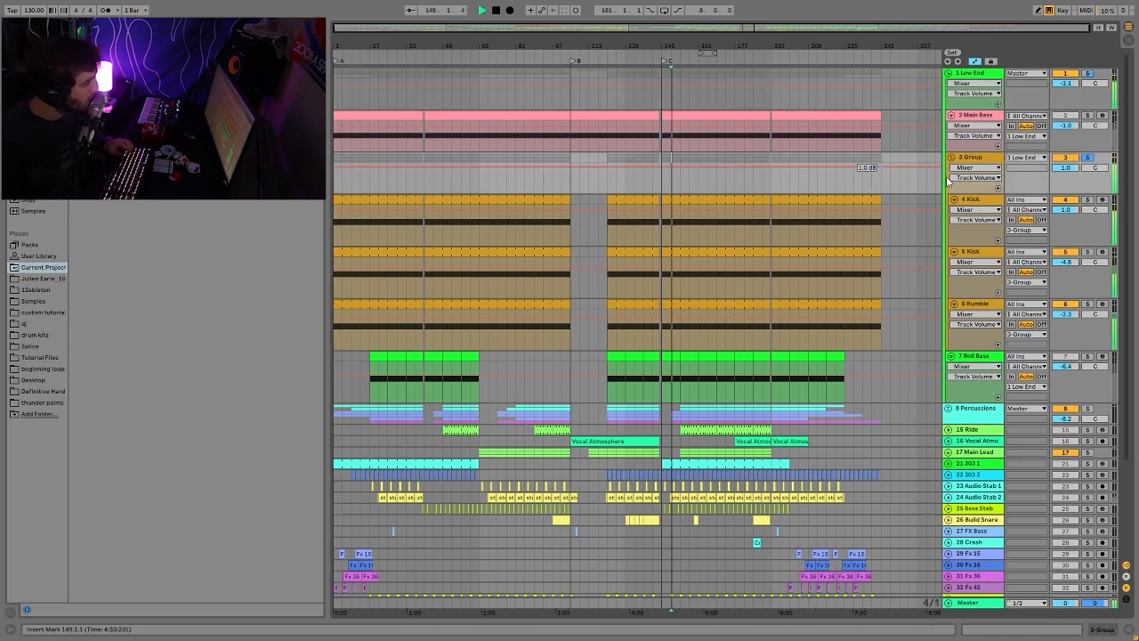
key(space)
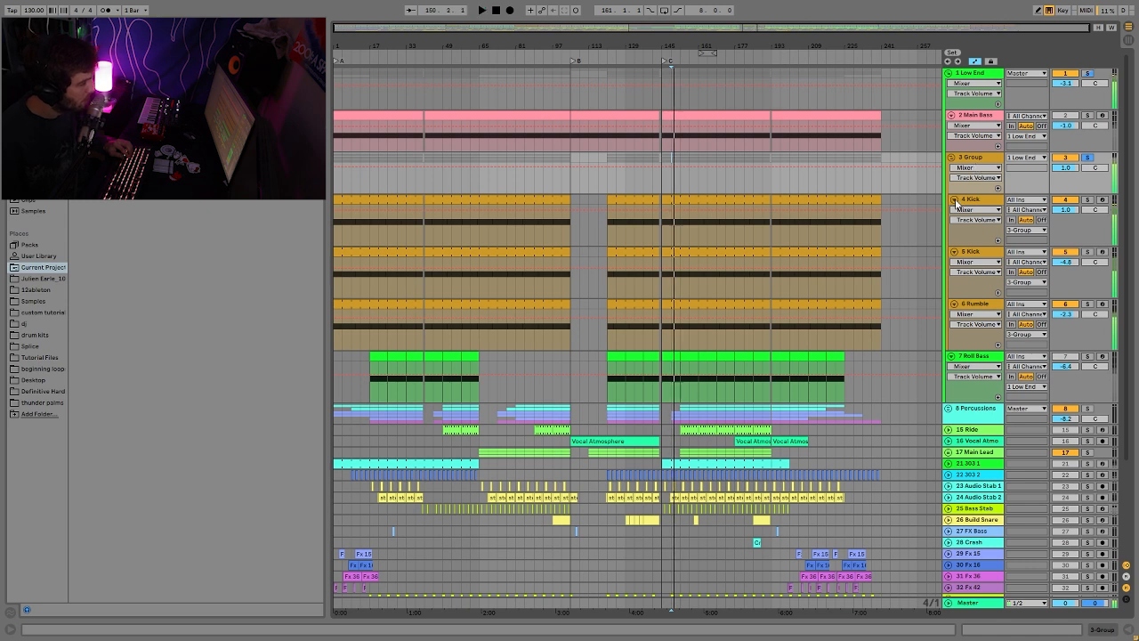
Step: Display the device chain of the 4 Kick track, solo the track and play it
double_click(983, 205)
click(1085, 201)
key(space)
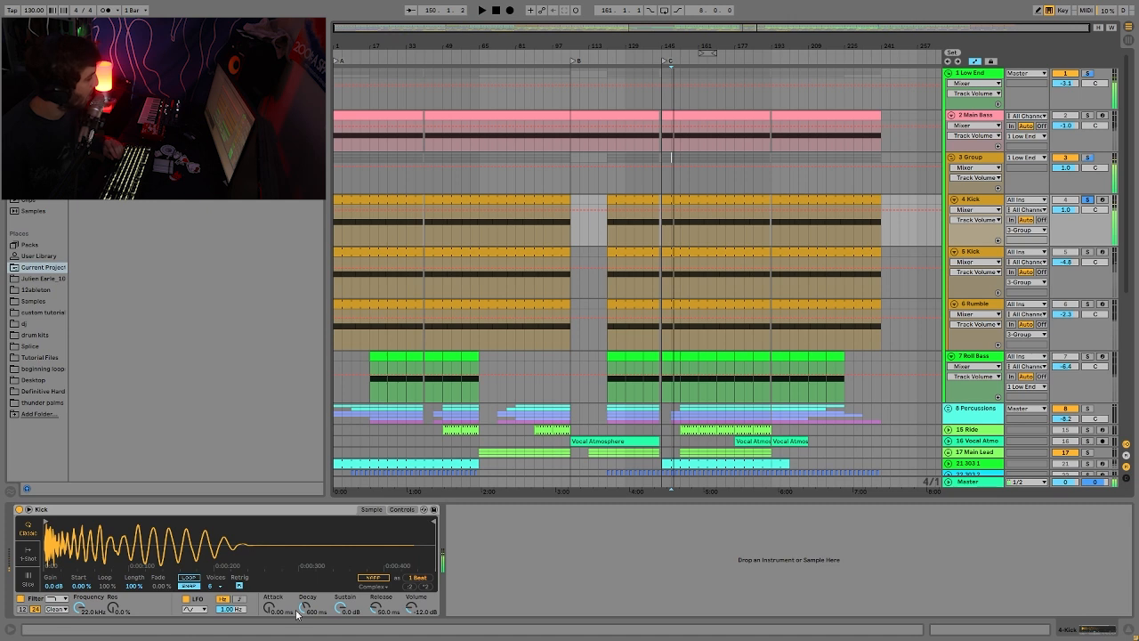
Step: Solo the 5 Kick track instead, display its devices and play it
click(1087, 251)
click(979, 253)
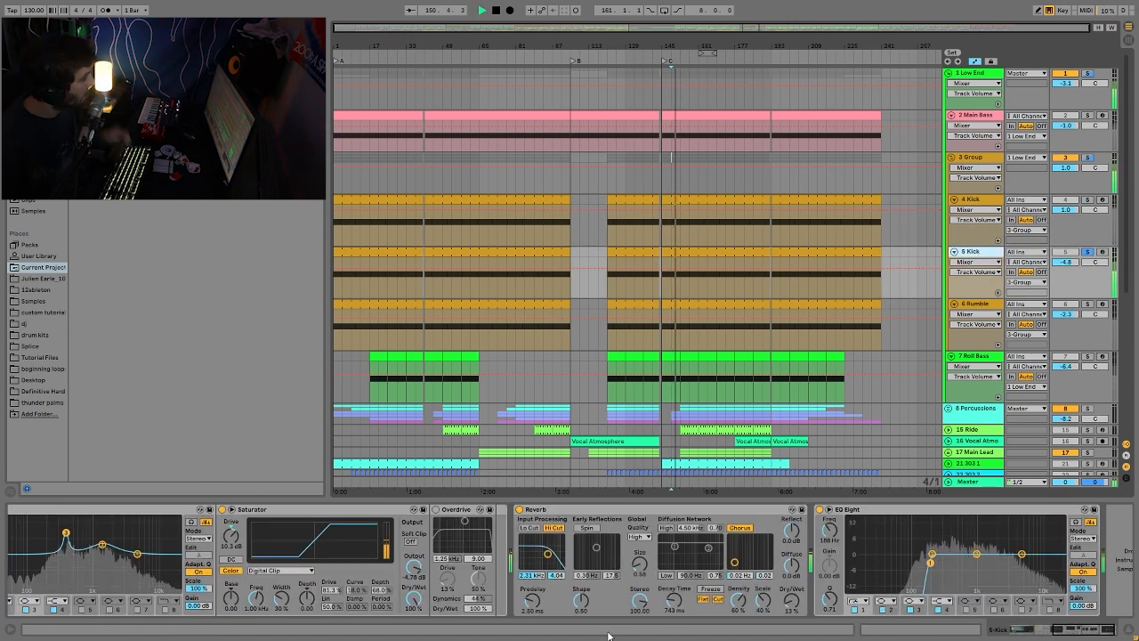
key(space)
Step: Examine the 5 Kick device chain from its sampler onward, comparing the devices in both Audio Effect Rack chains
click(994, 632)
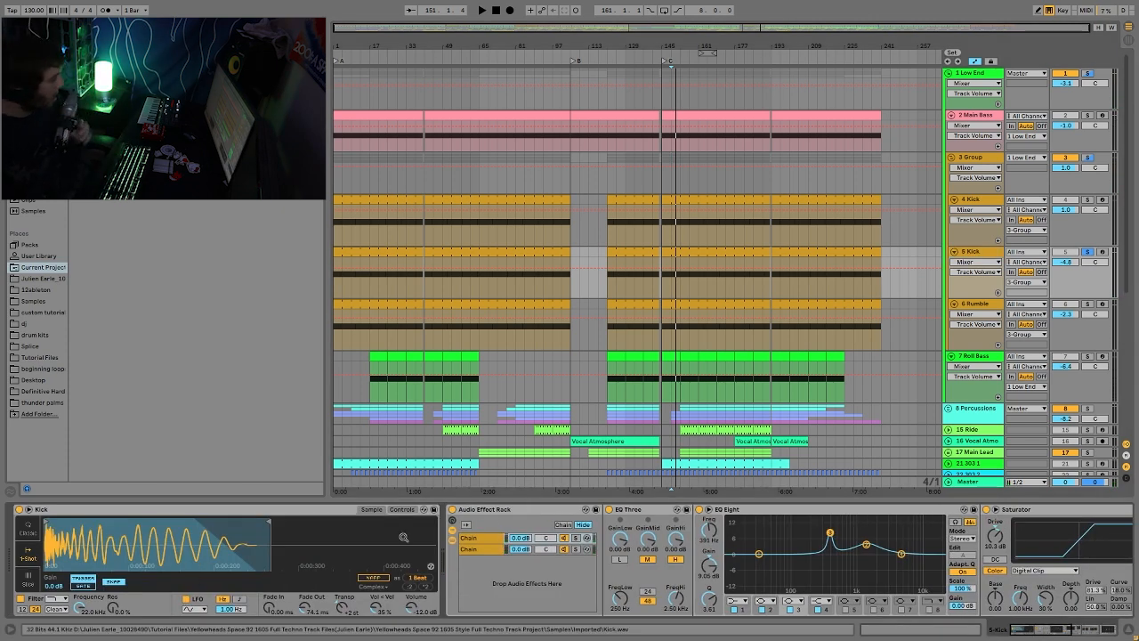
scroll(638, 570, right, 8)
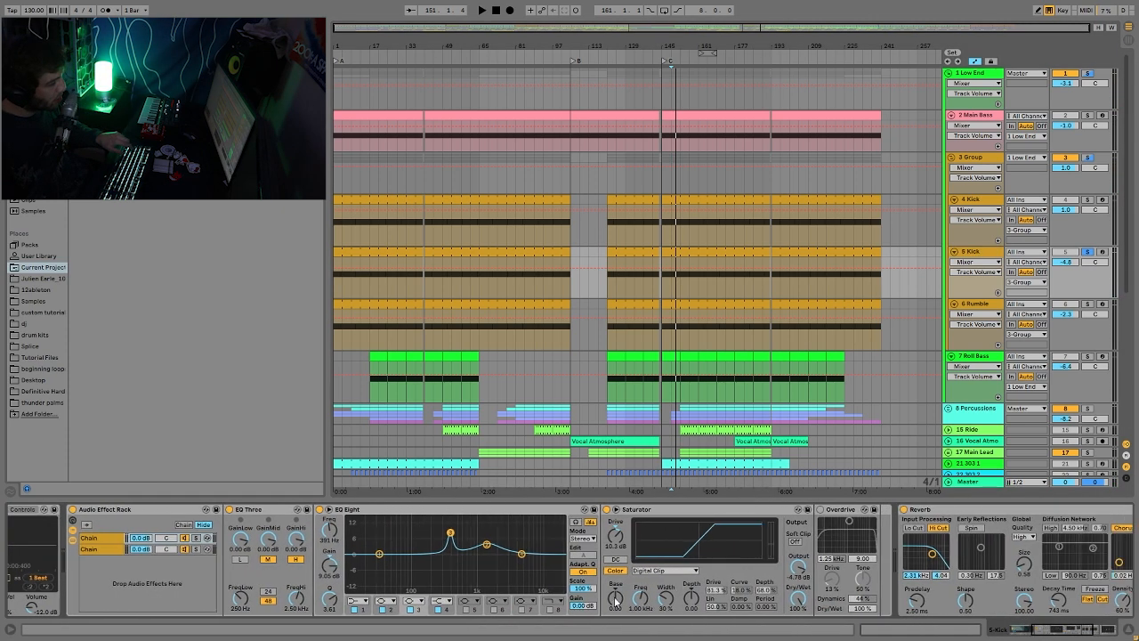
scroll(613, 576, left, 1)
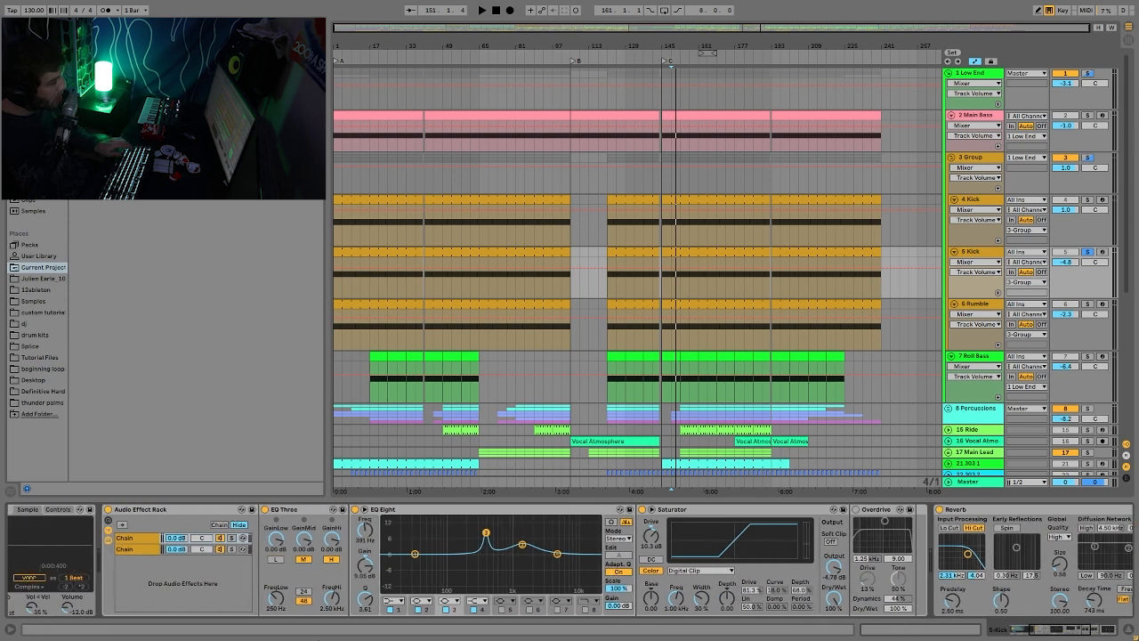
click(131, 549)
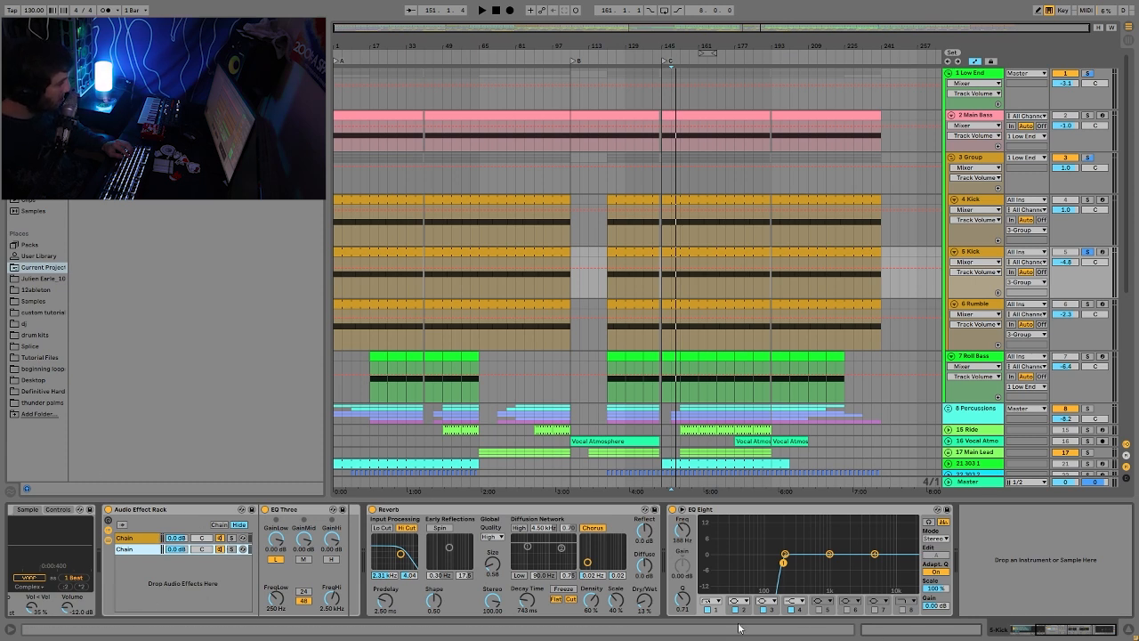
click(125, 538)
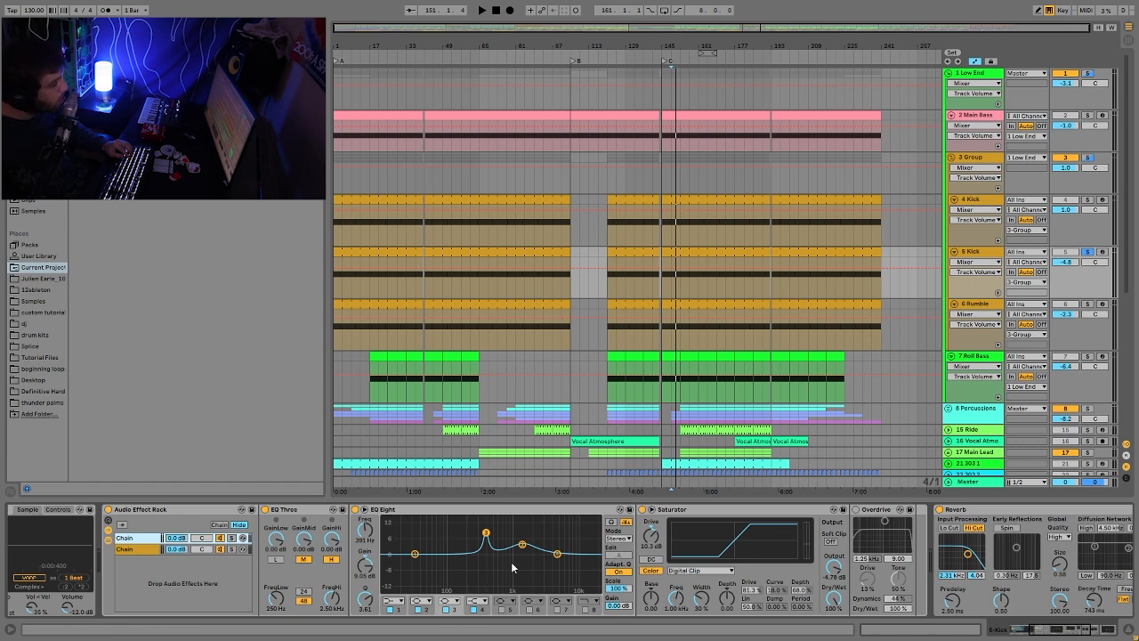
Step: Play 5 Kick with its Audio Effect Rack bypassed and re-enabled to compare the processed and dry sound
key(space)
click(108, 510)
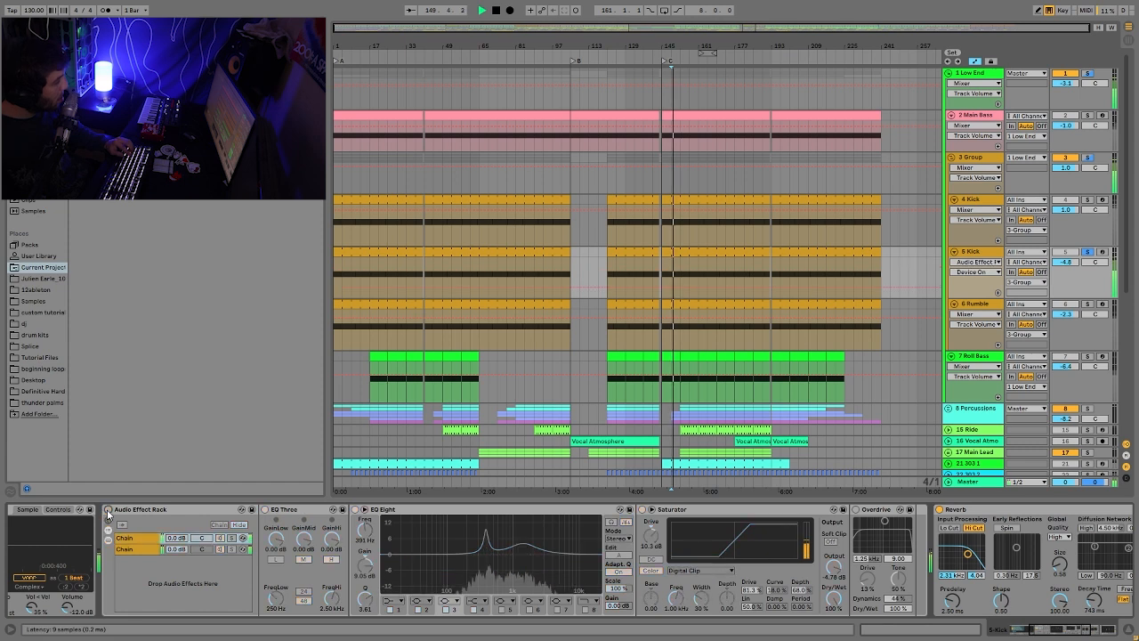
click(108, 510)
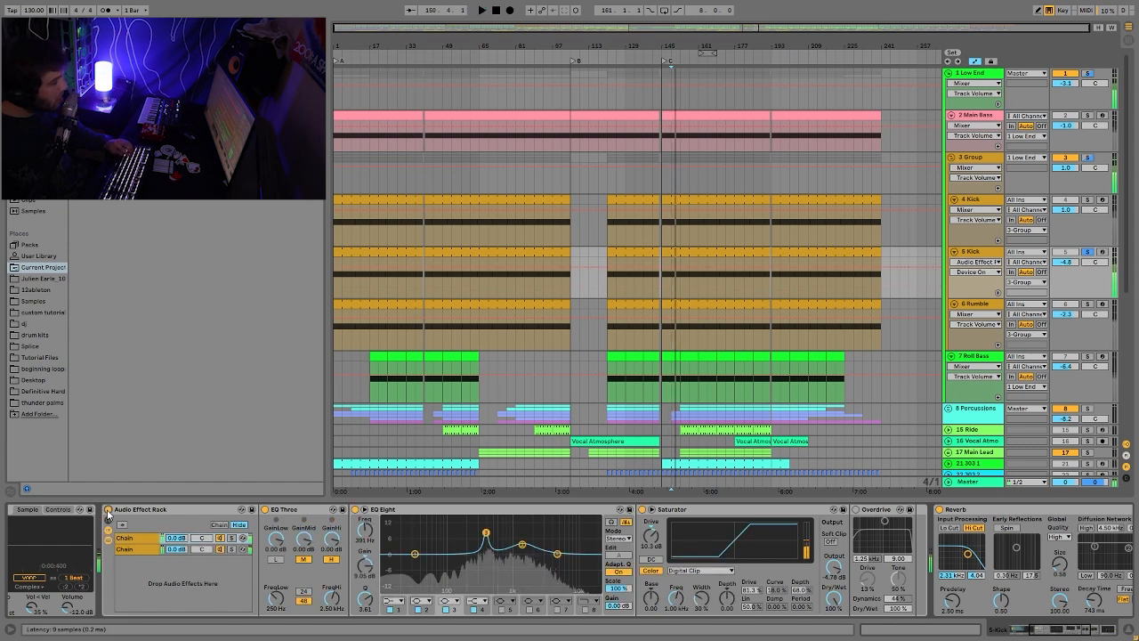
key(space)
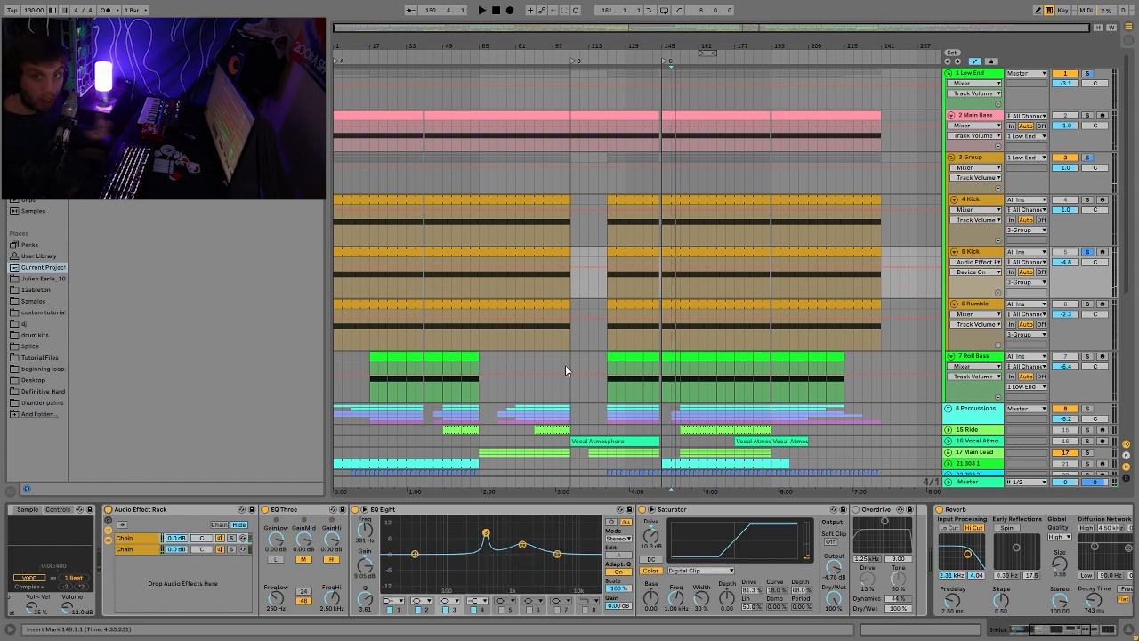
Step: Solo 4 Kick alongside 5 Kick and play them, comparing the sound with and without 5 Kick
click(1085, 200)
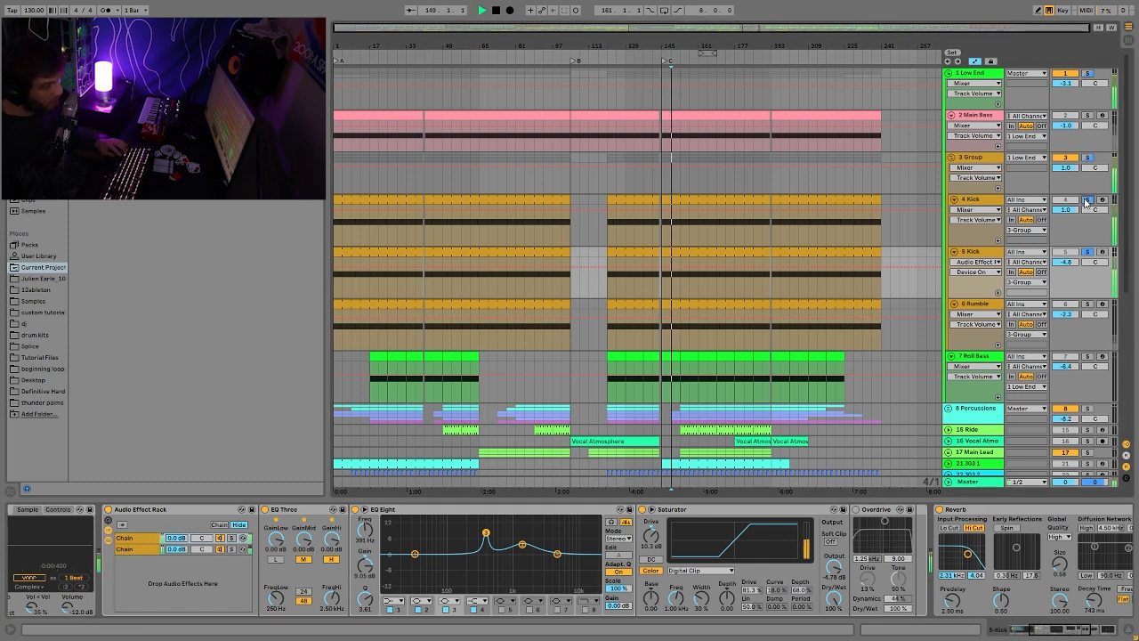
key(space)
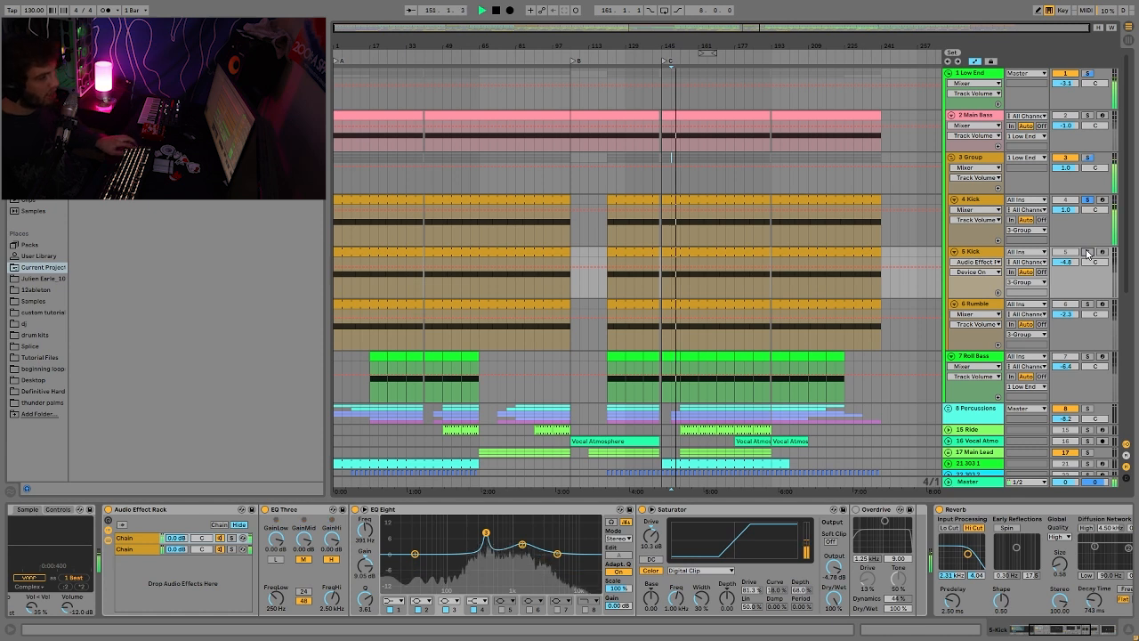
key(space)
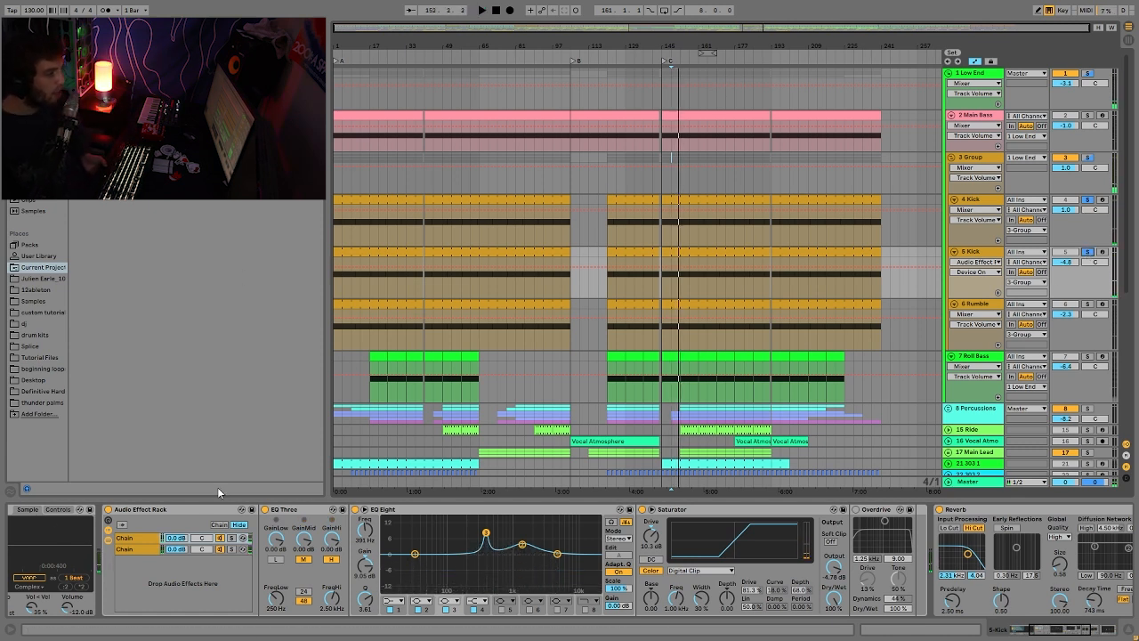
Step: Delete the Overdrive device after the Saturator in the 5 Kick effect rack
scroll(368, 587, right, 5)
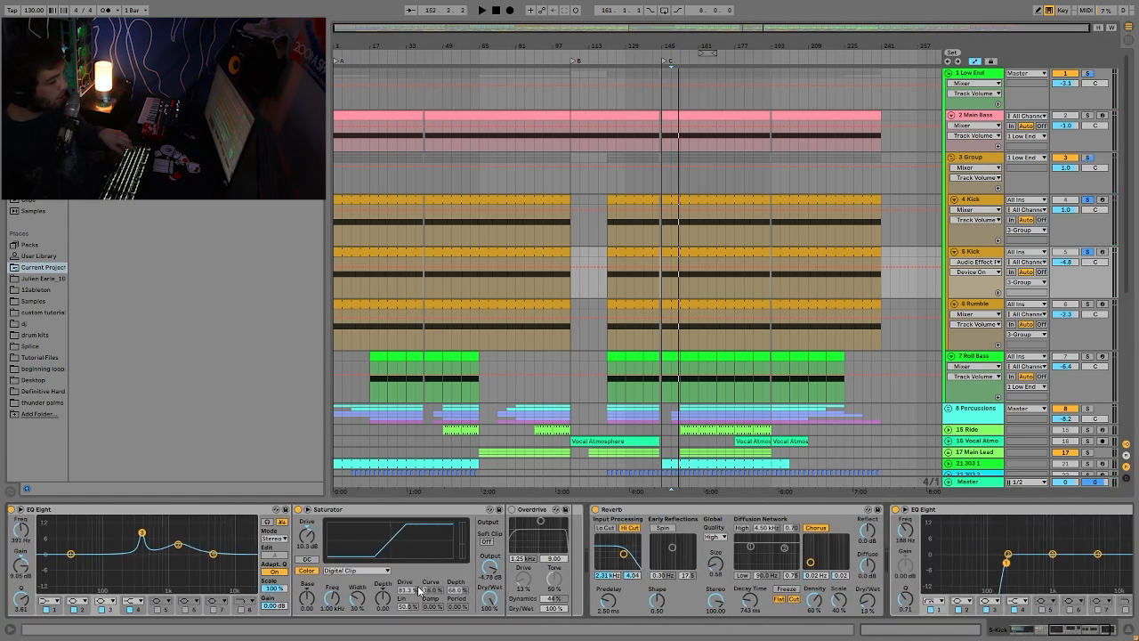
click(533, 511)
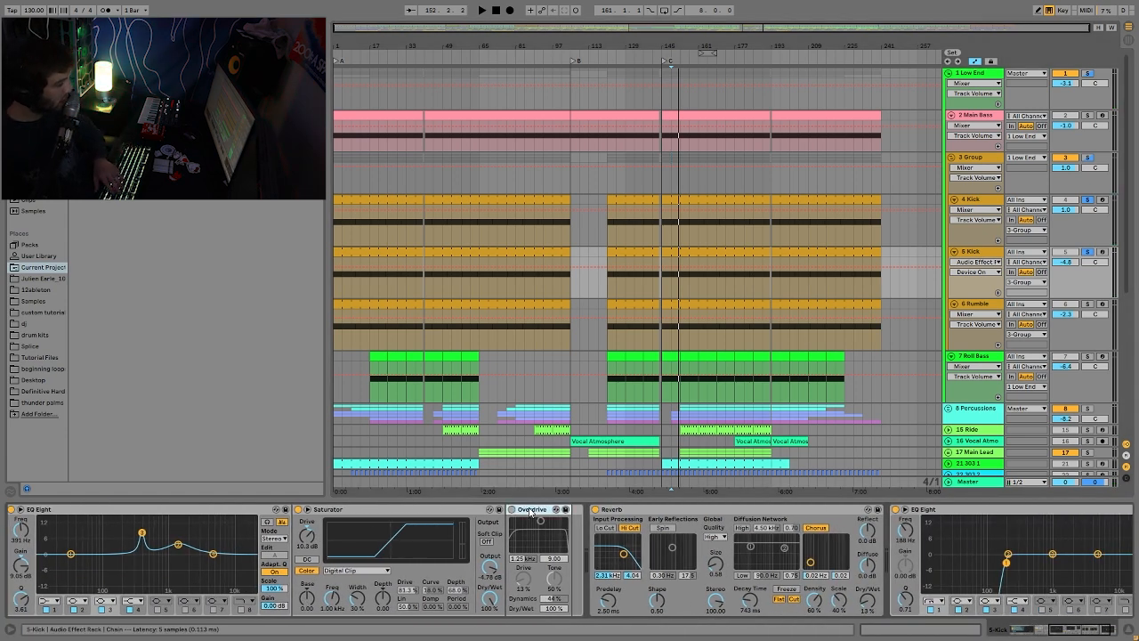
key(Delete)
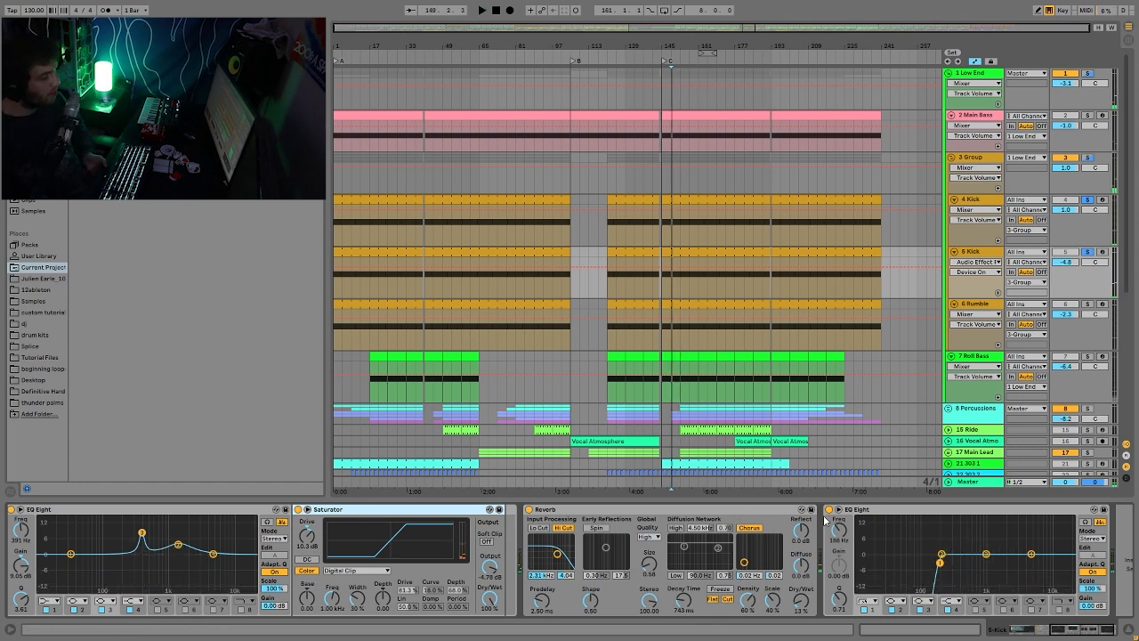
Step: Review the devices of 4 Kick and 5 Kick and play both kick layers together
click(970, 201)
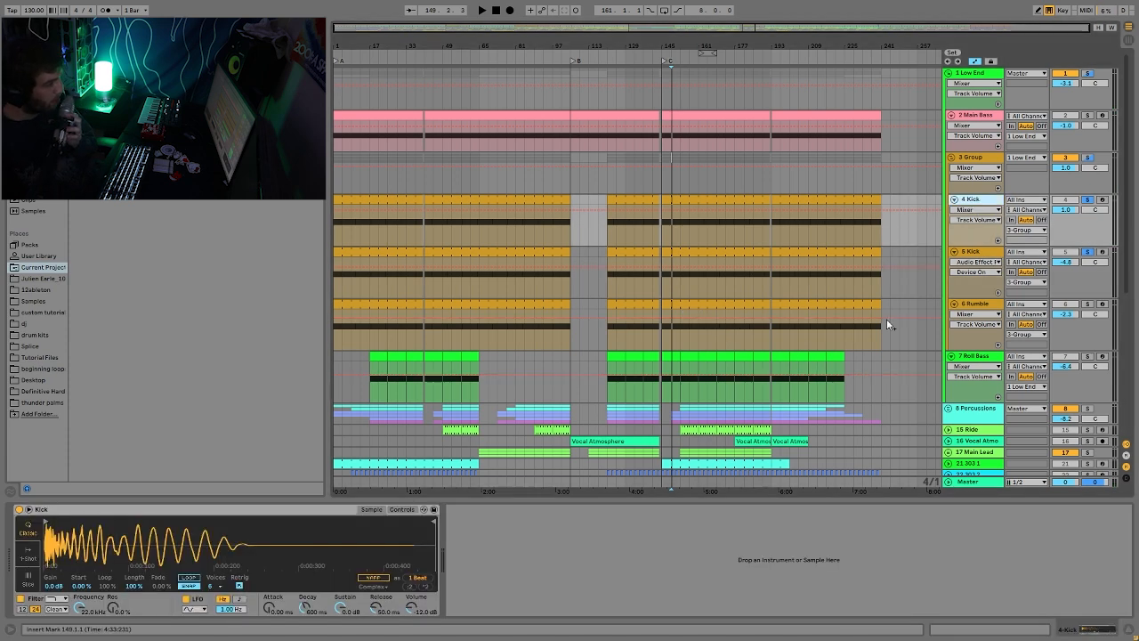
click(980, 253)
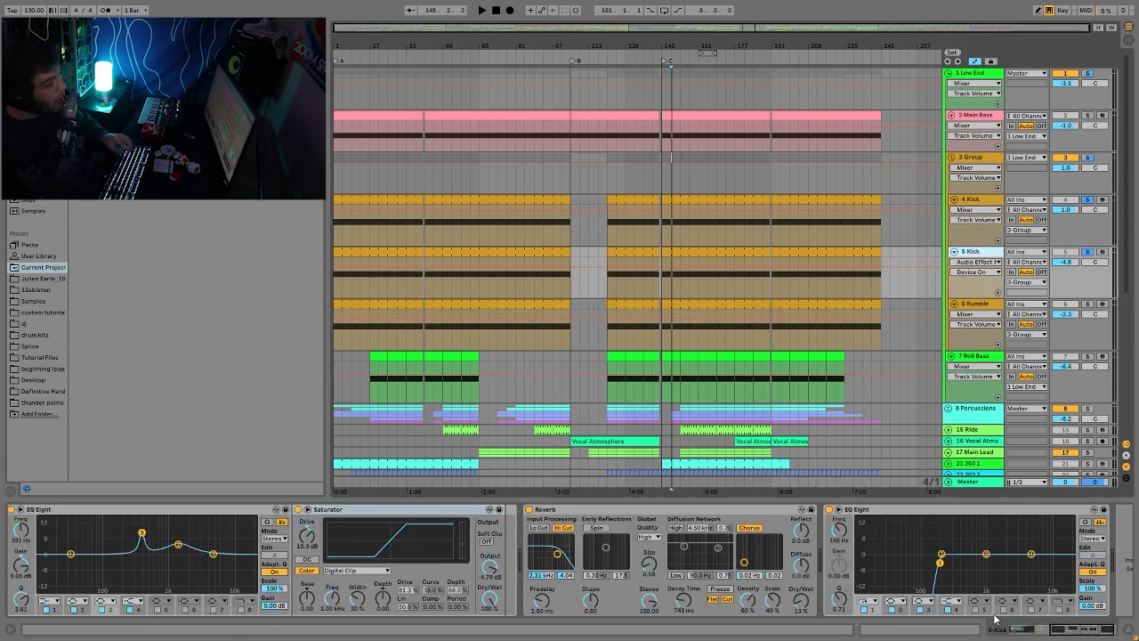
key(space)
key(space)
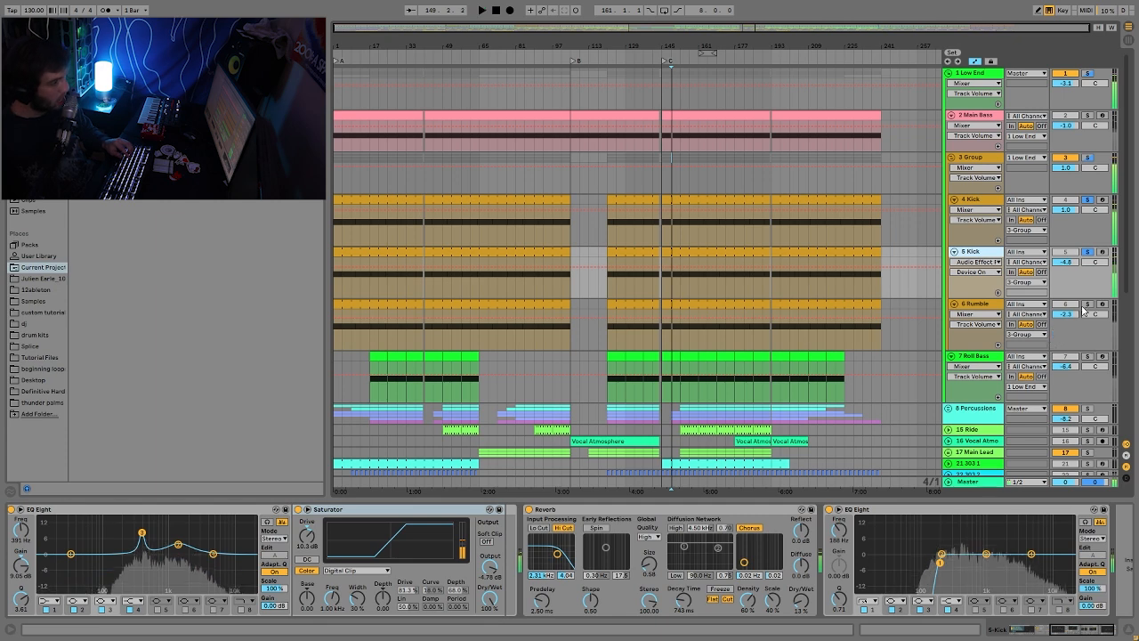
Step: Add 6 Rumble to the soloed tracks, show its device chain from the Arpeggiator onward and play the layers
ctrl+click(1087, 304)
click(983, 304)
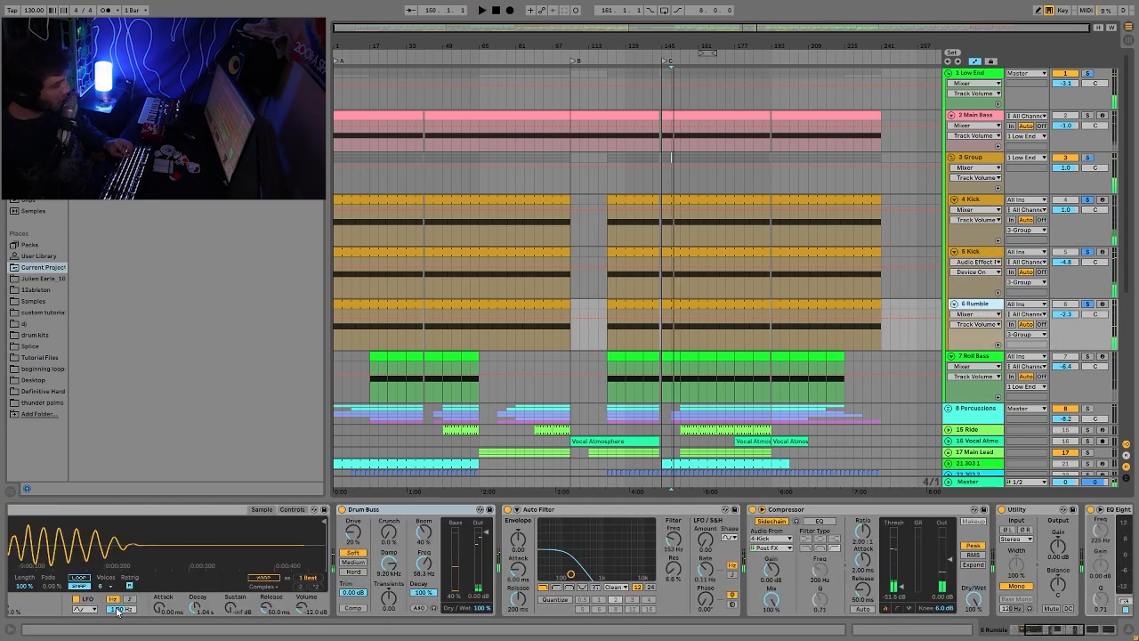
scroll(652, 579, left, 5)
key(space)
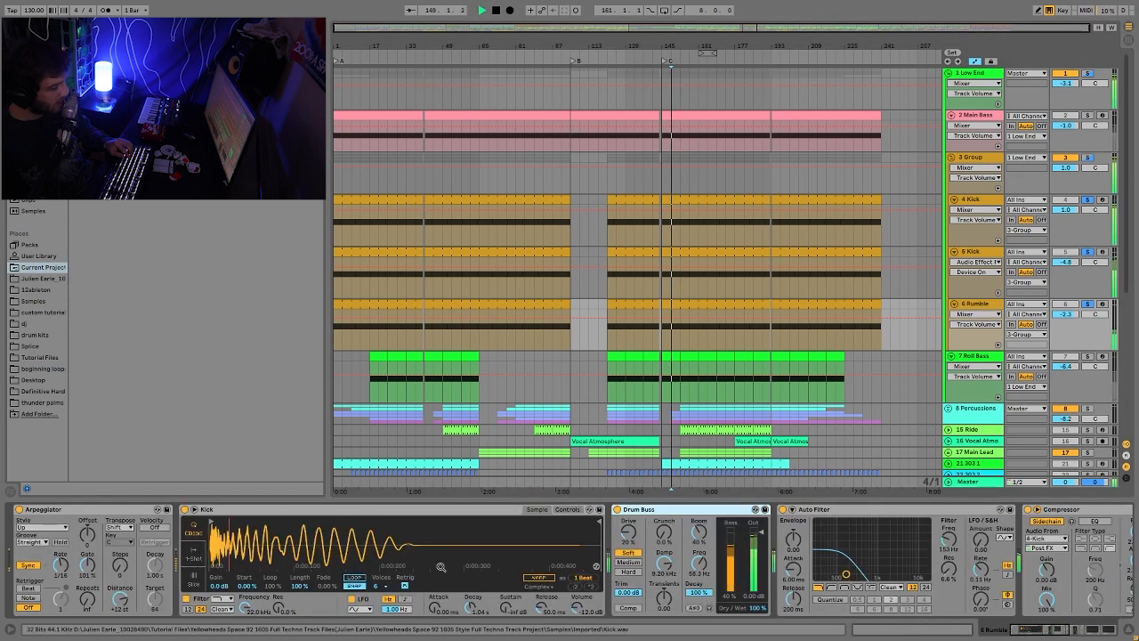
key(space)
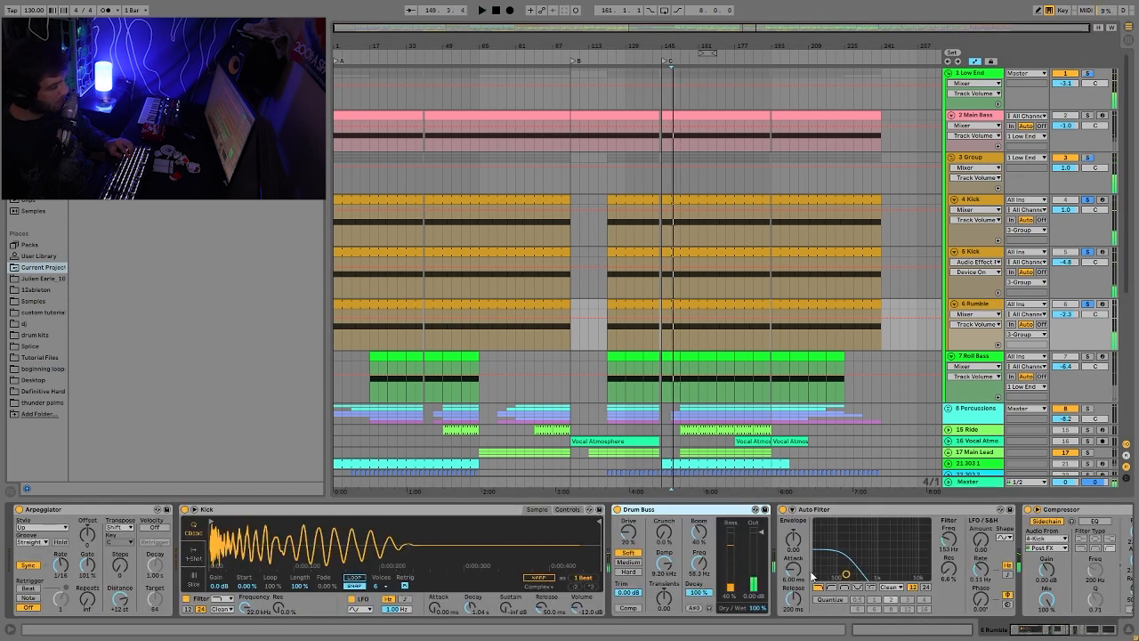
Step: Show the Compressor, Utility and EQ Eight devices ending the Rumble chain and watch them during playback
drag(1041, 634, 1094, 634)
key(space)
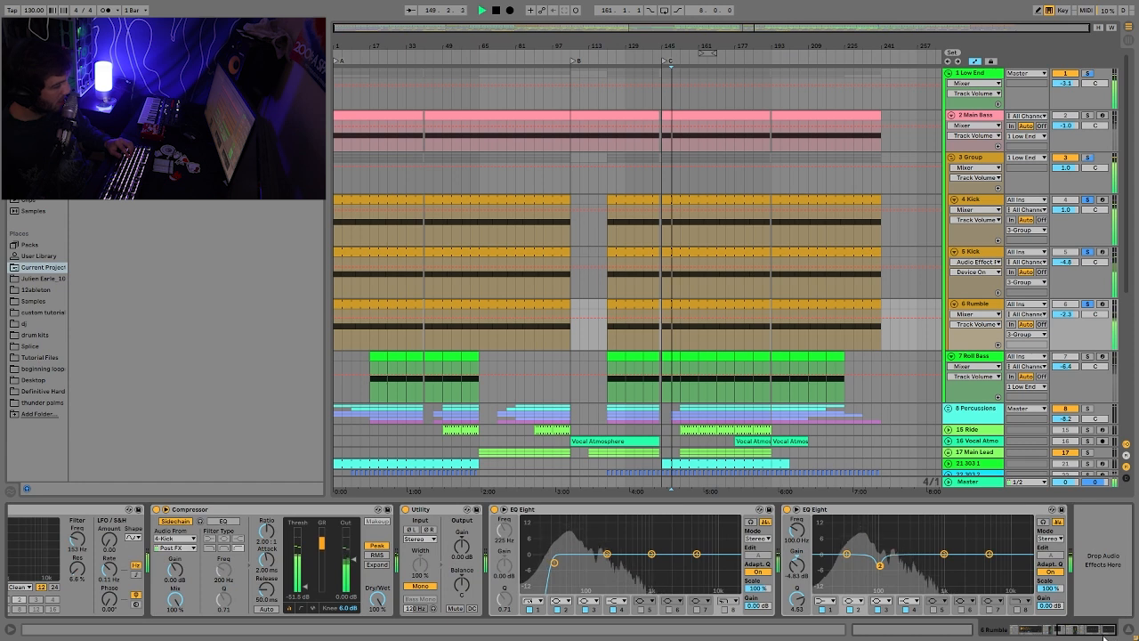
key(space)
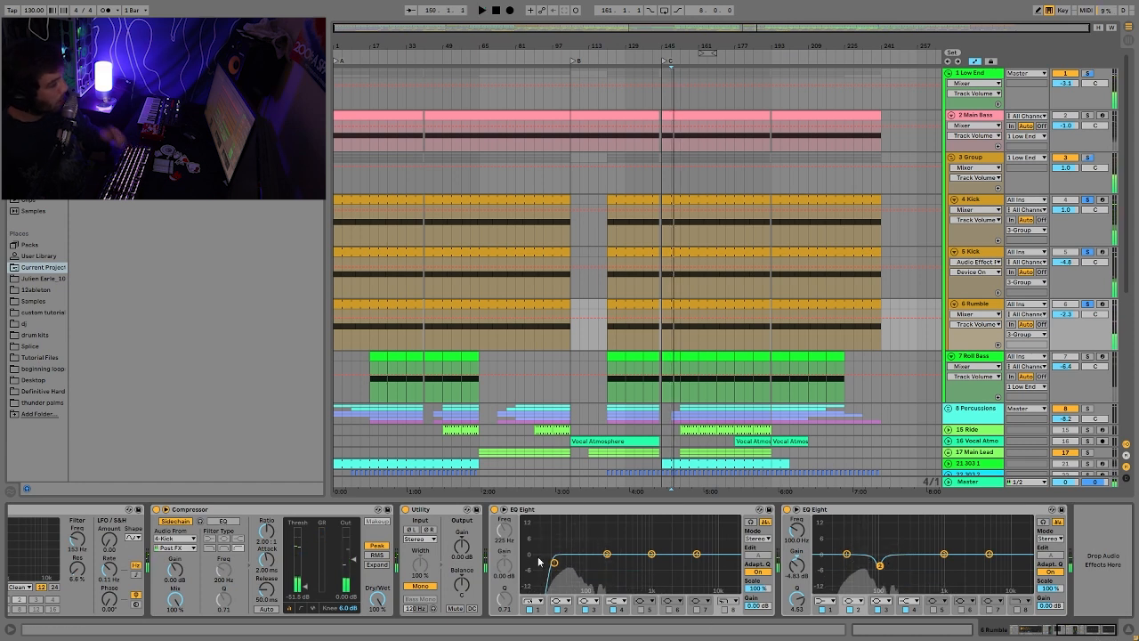
Step: Raise the low-cut frequency of band 1 in the Rumble track's first EQ Eight to 47.7 Hz
click(553, 565)
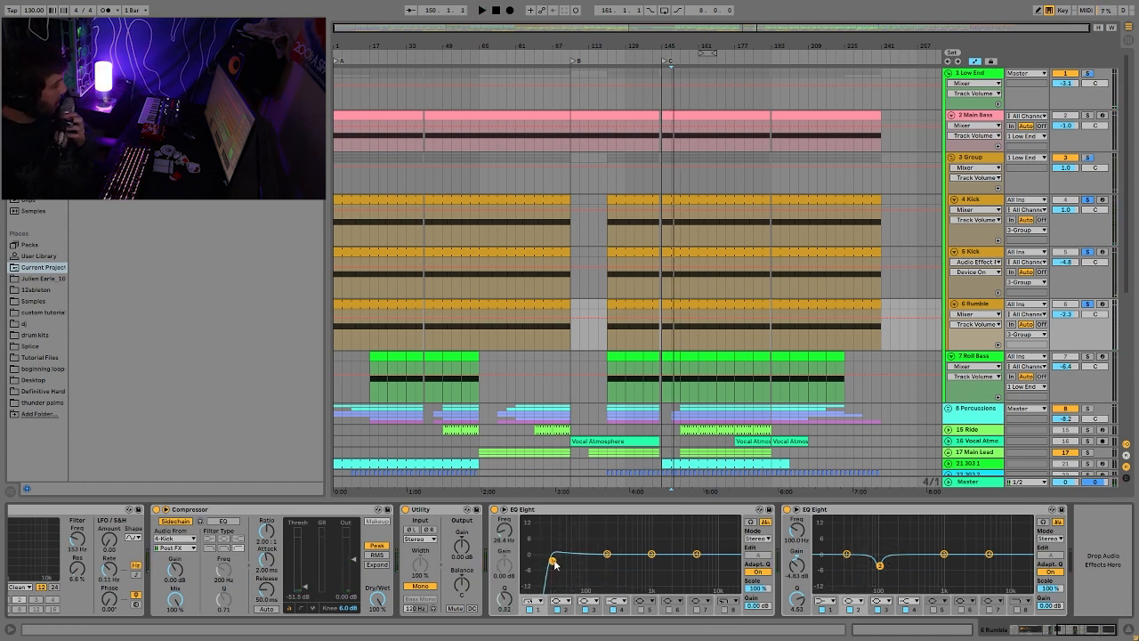
key(Delete)
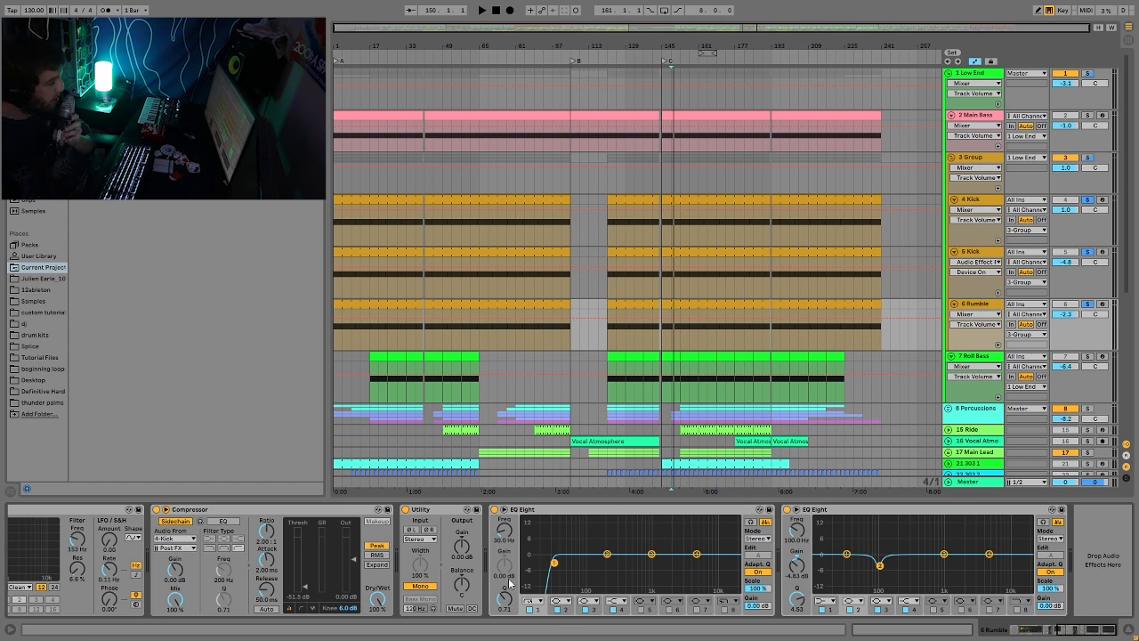
click(544, 510)
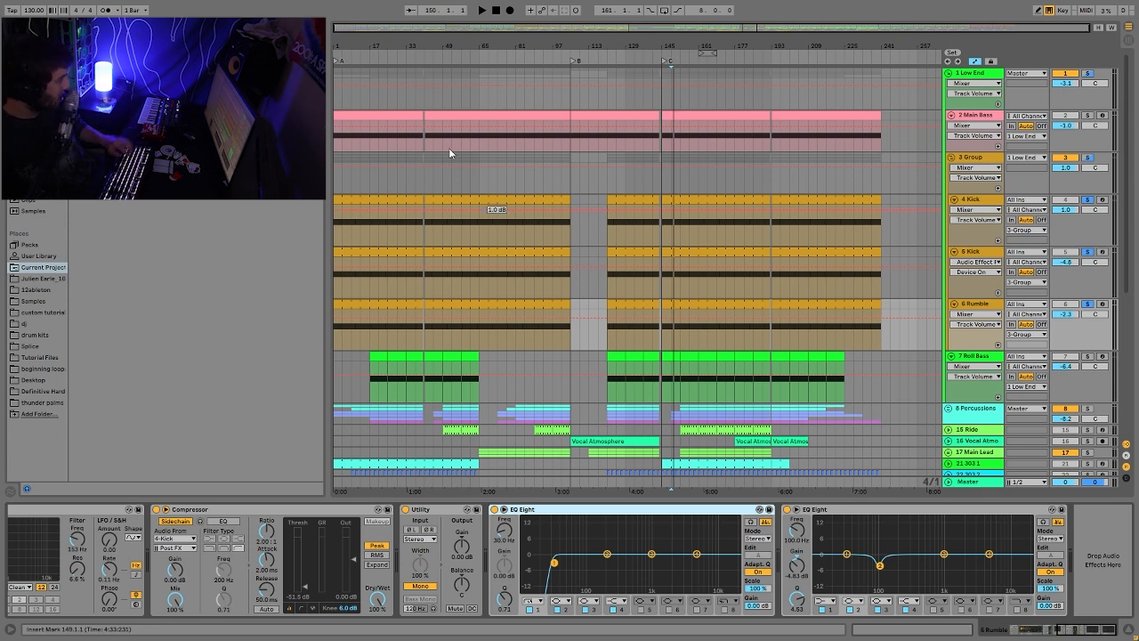
scroll(764, 209, down, 1)
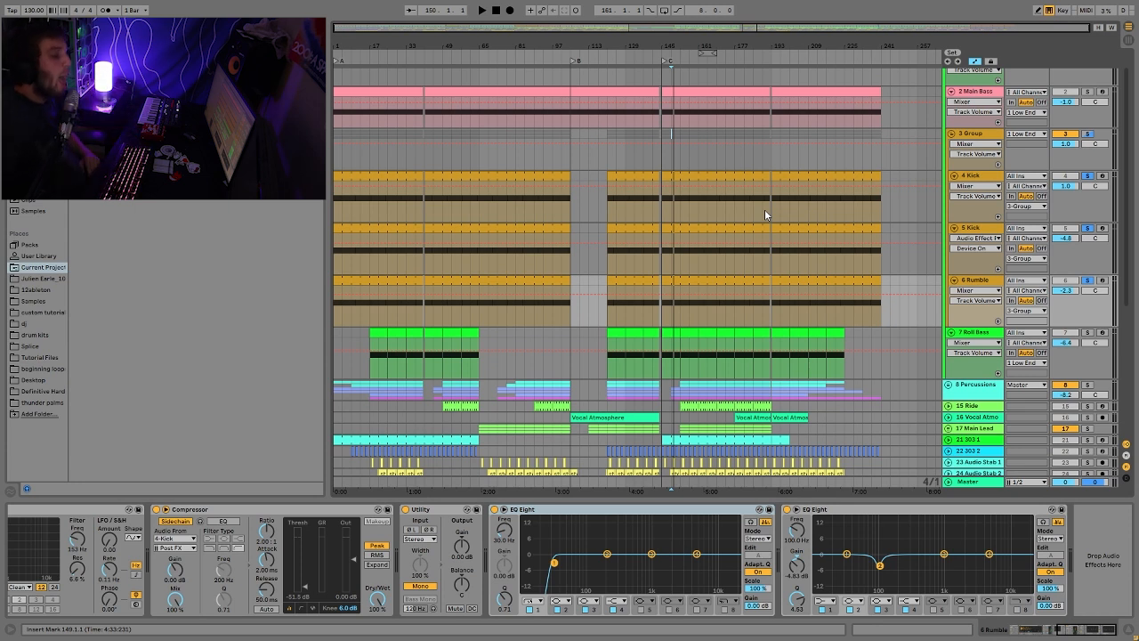
click(506, 541)
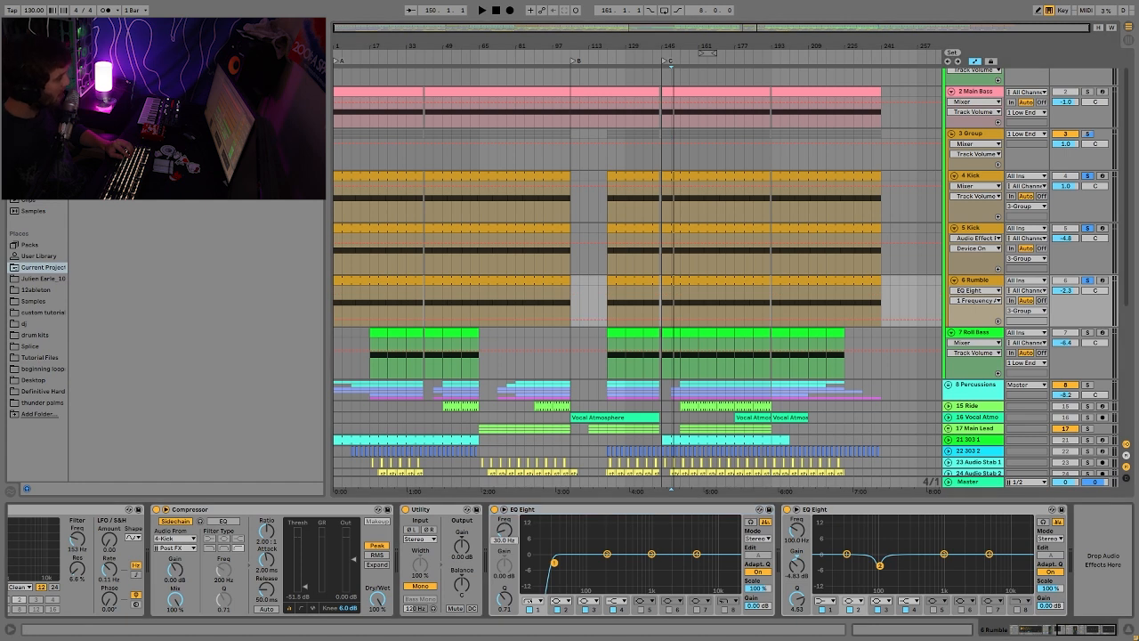
drag(503, 539, 504, 528)
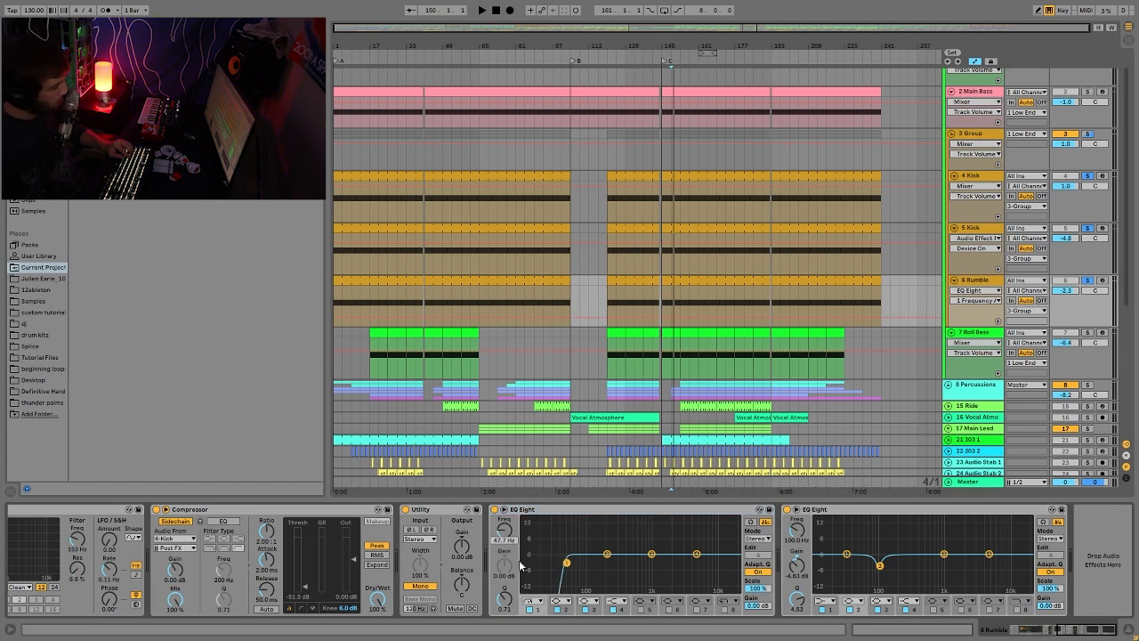
Step: Undo the last EQ Eight frequency change on the Rumble track, then solo 3 Group and play it
key(ctrl+z)
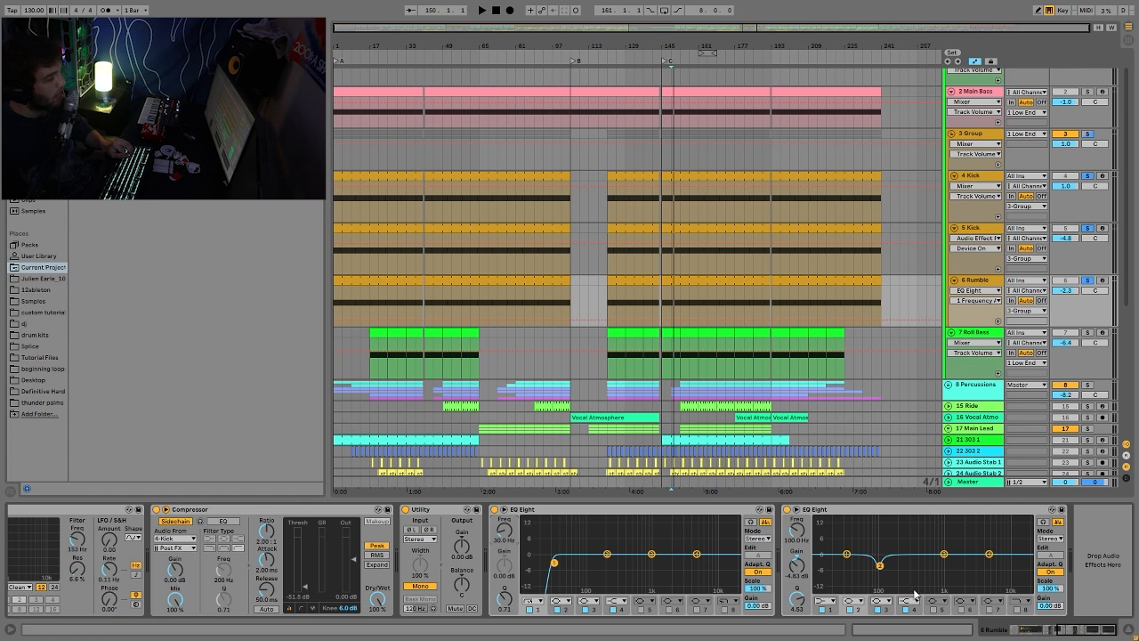
click(1087, 133)
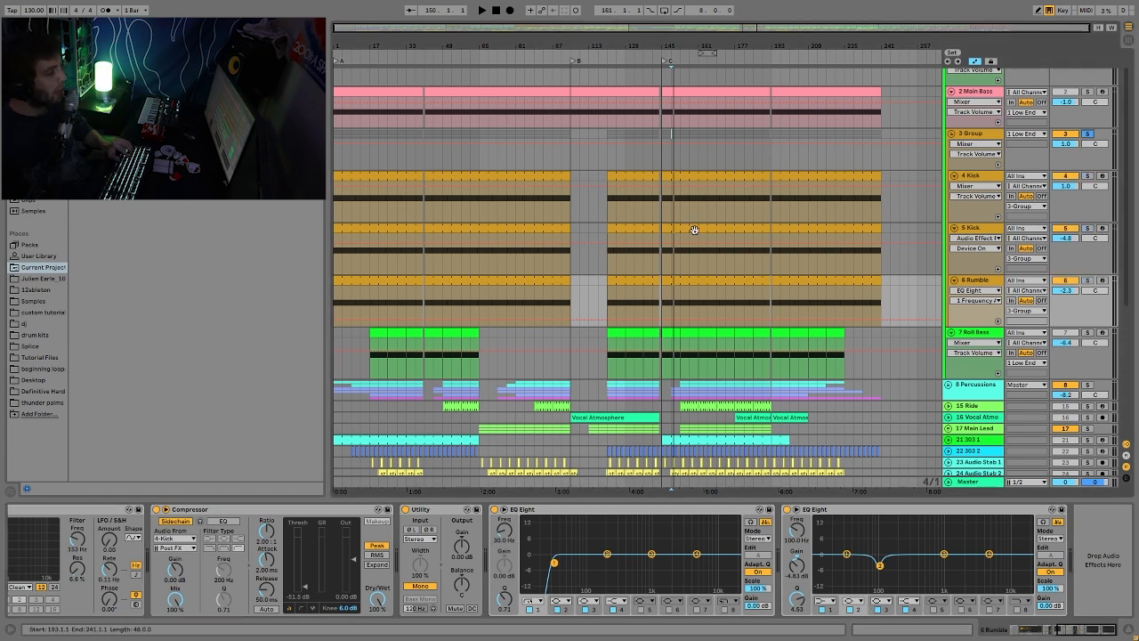
key(space)
click(983, 134)
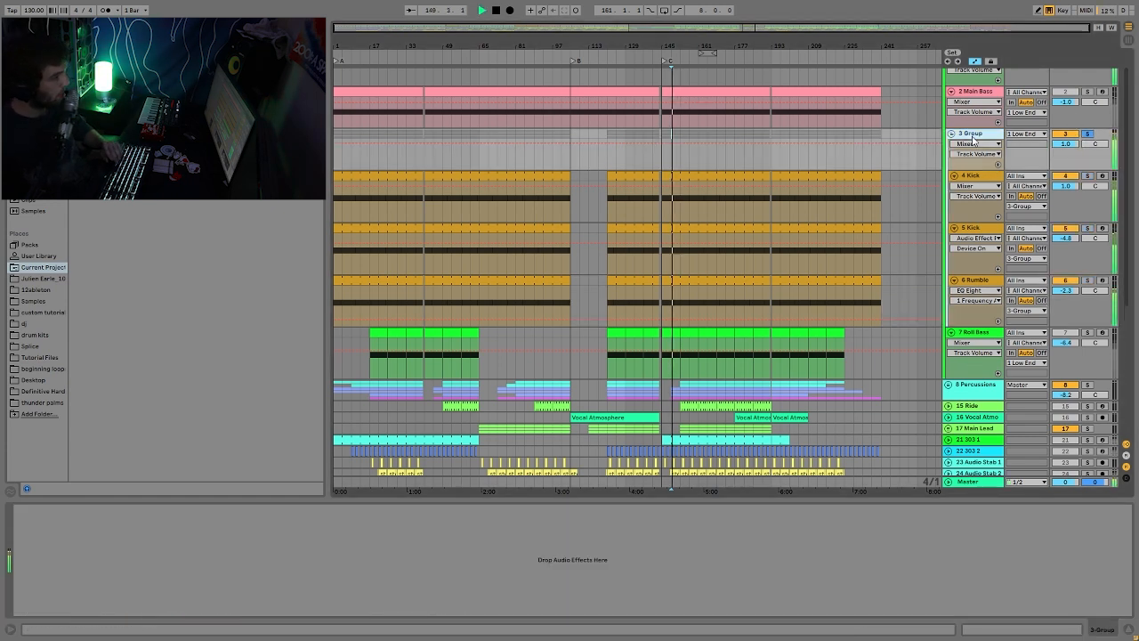
key(space)
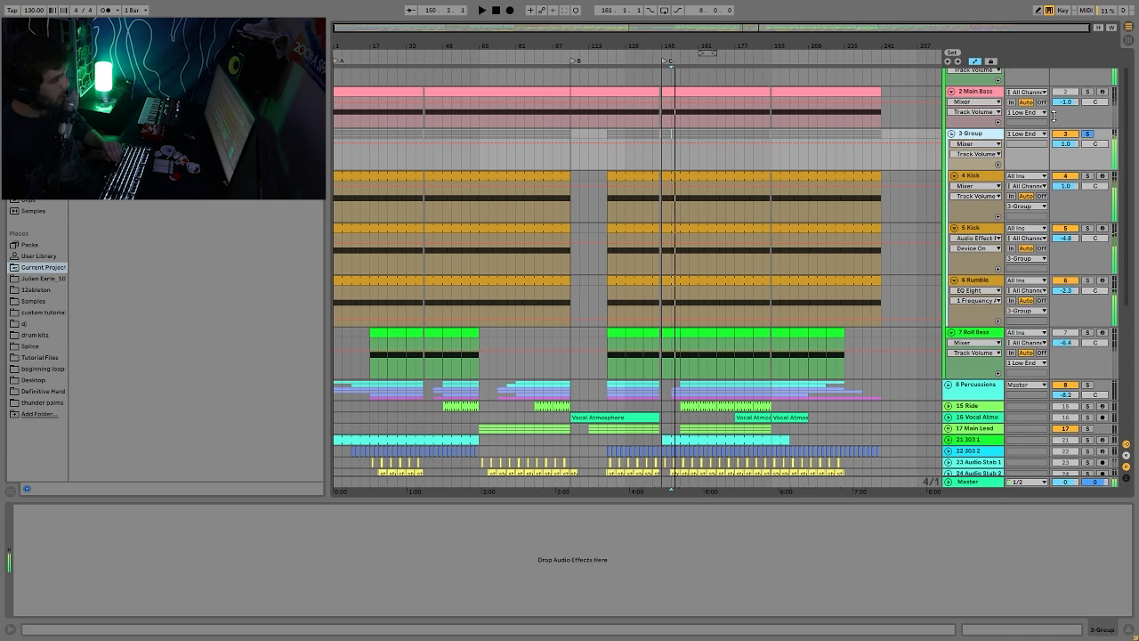
Step: Add 2 Main Bass to the soloed tracks, play it with the kick group and show its devices
click(1087, 92)
key(space)
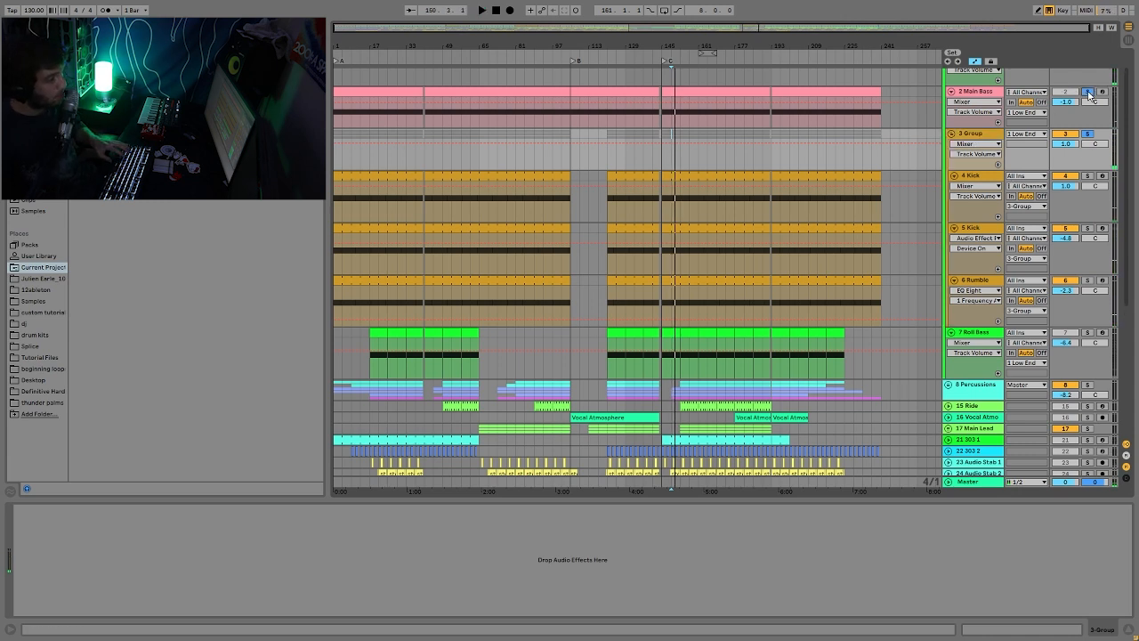
click(980, 93)
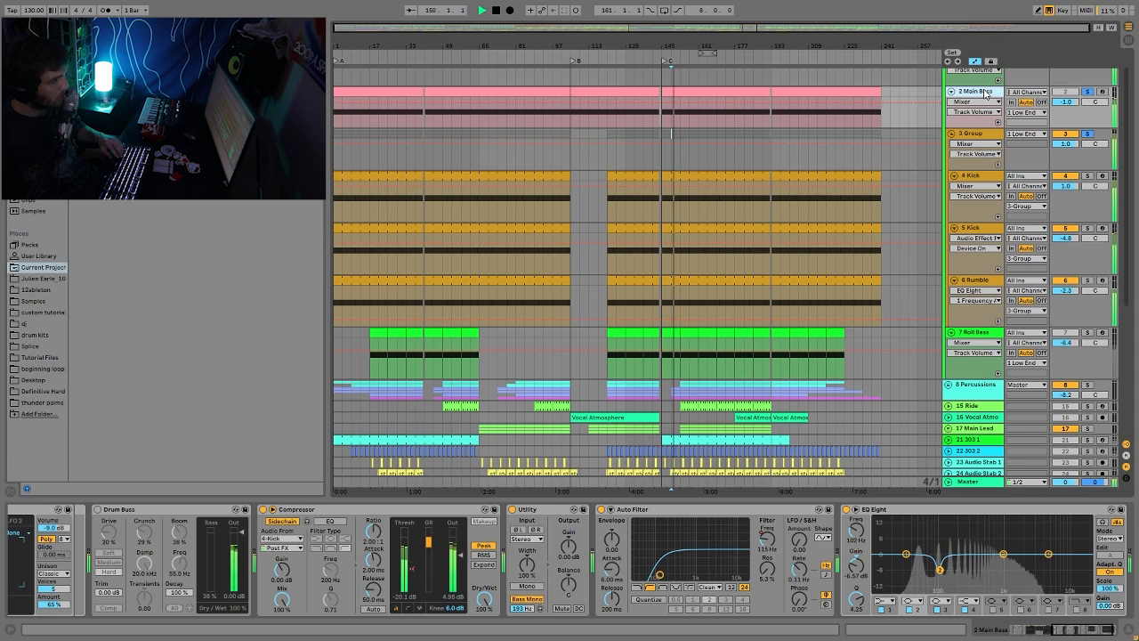
key(space)
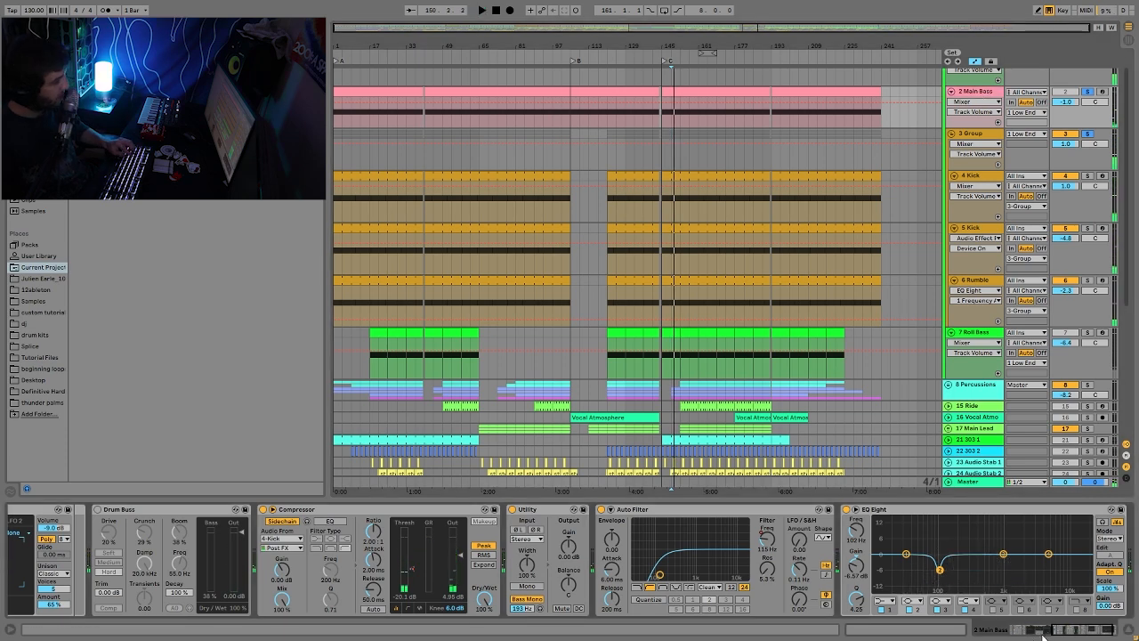
Step: Show the start of the Main Bass chain, expand its Instrument Rack and display the Wavetable's Filter 1 Freq automation
drag(1076, 636, 1009, 634)
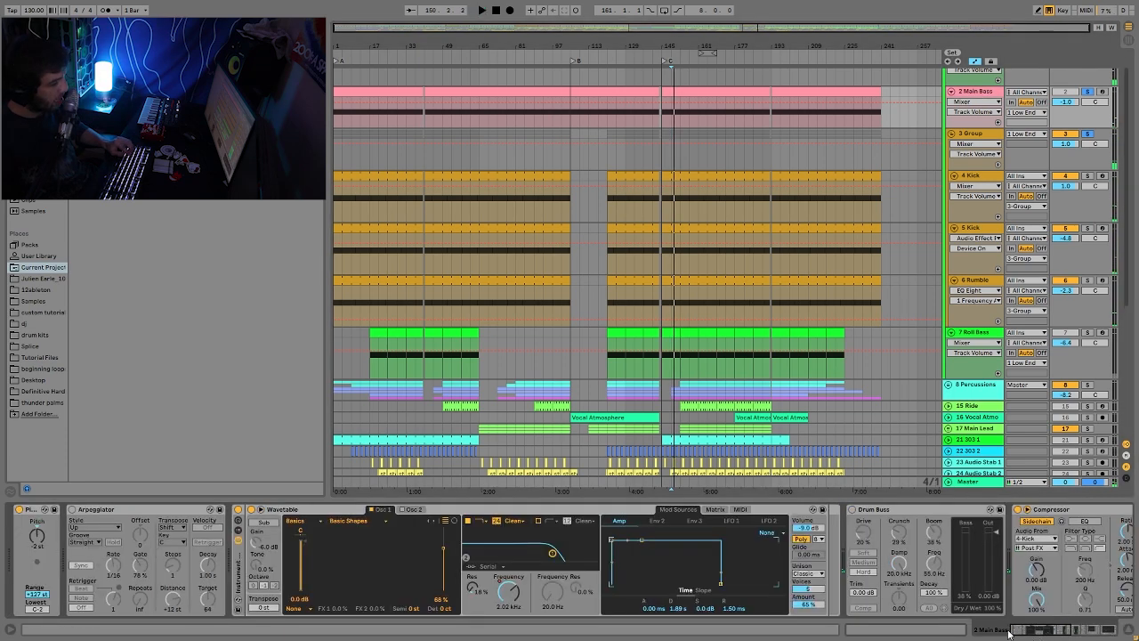
click(239, 529)
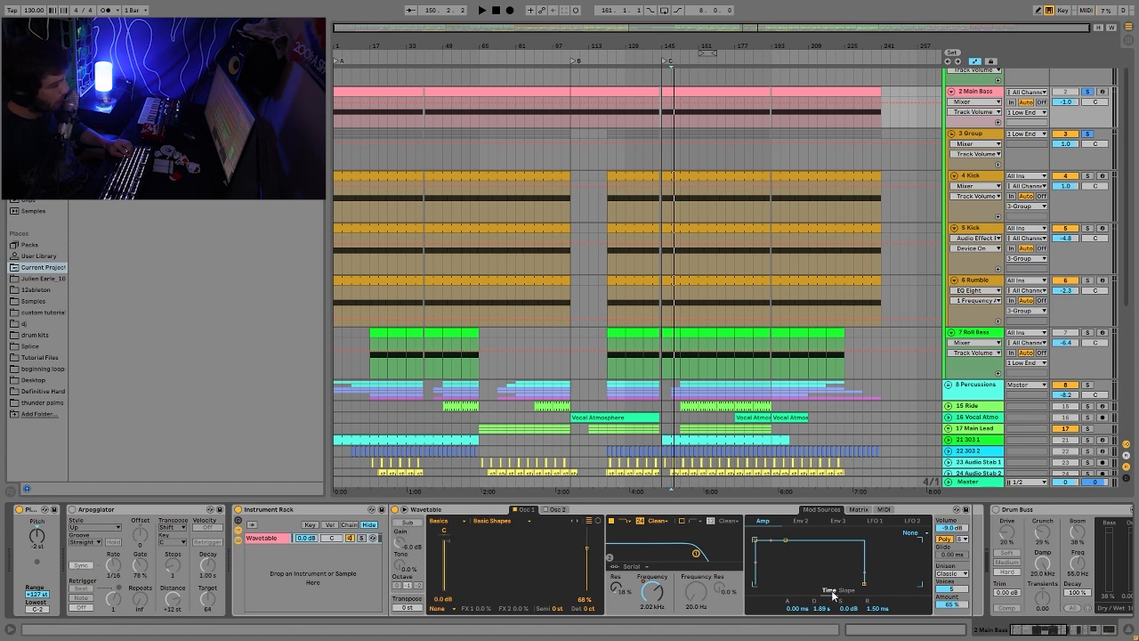
drag(651, 589, 665, 605)
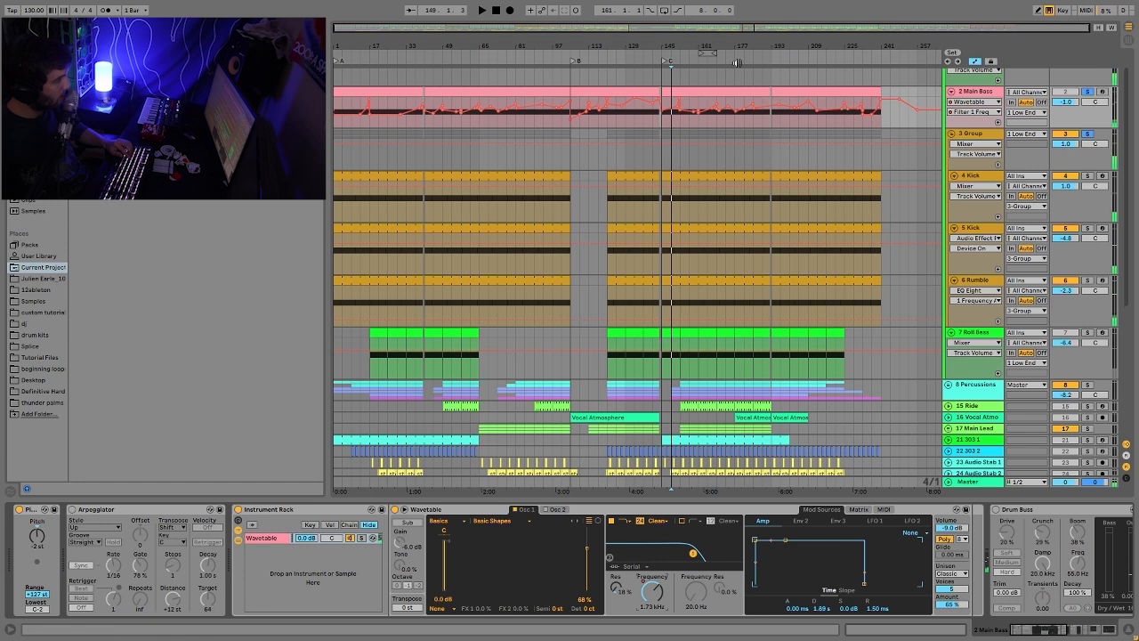
Step: Play the arrangement from bar 13 and turn off the solos during playback to hear the full mix
click(362, 125)
key(space)
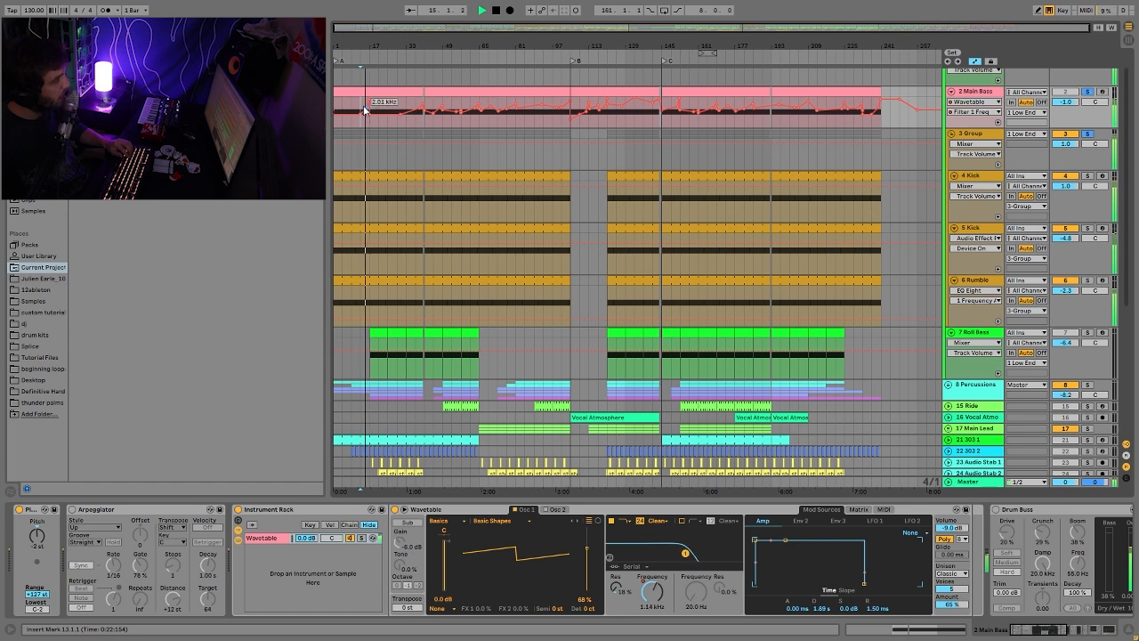
click(1087, 92)
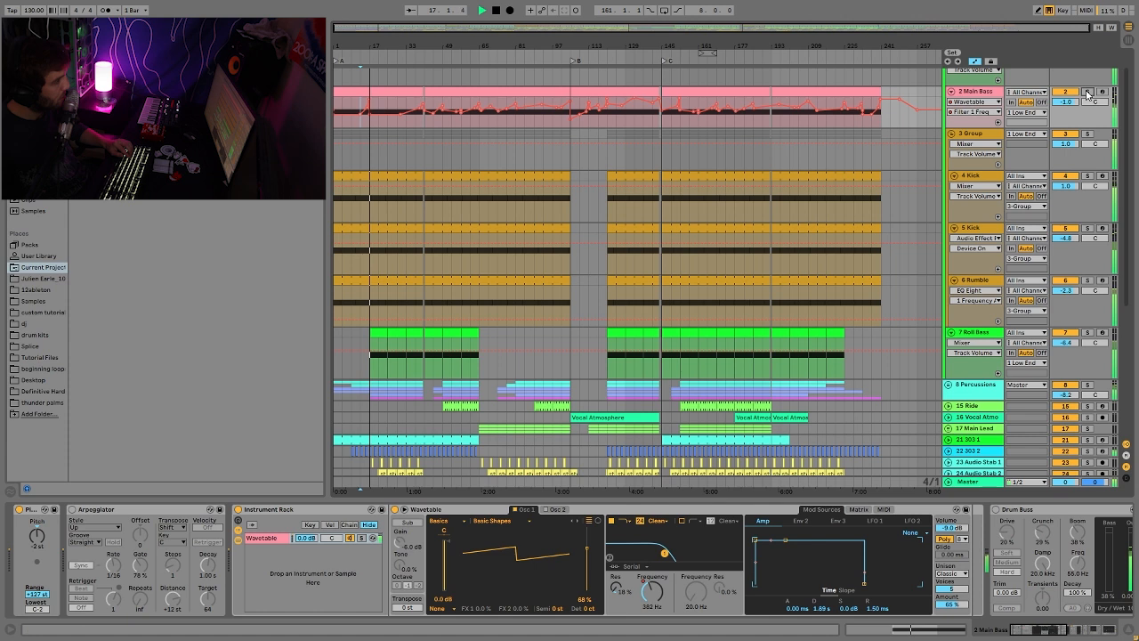
key(space)
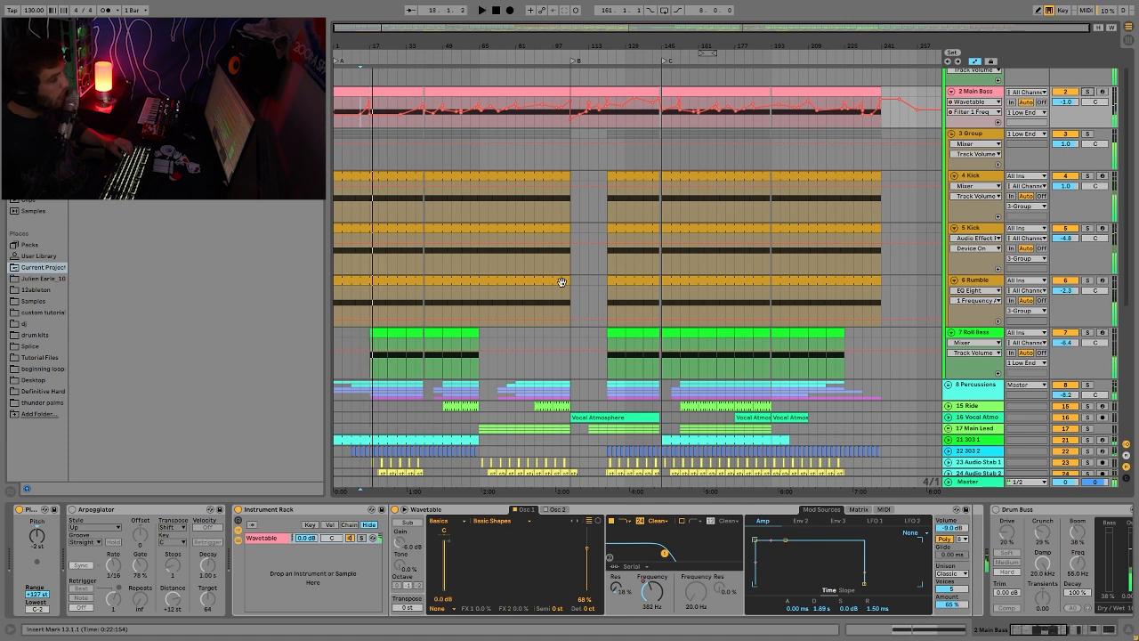
Step: Delete Drum Buss from the Main Bass chain and show the Auto Filter's Frequency automation
click(1023, 513)
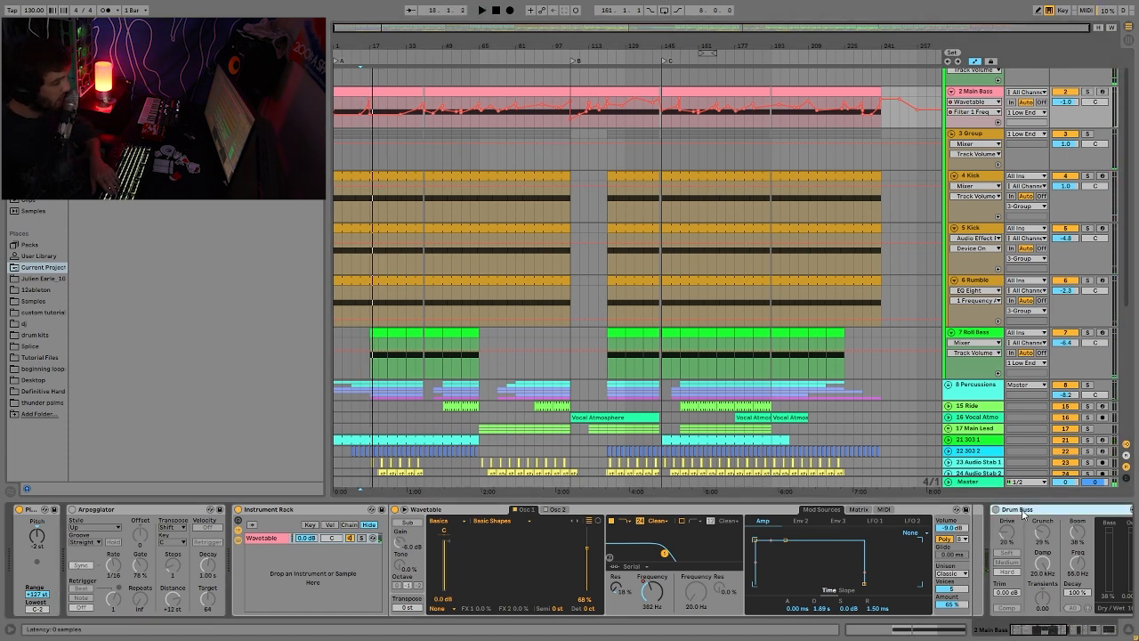
key(Delete)
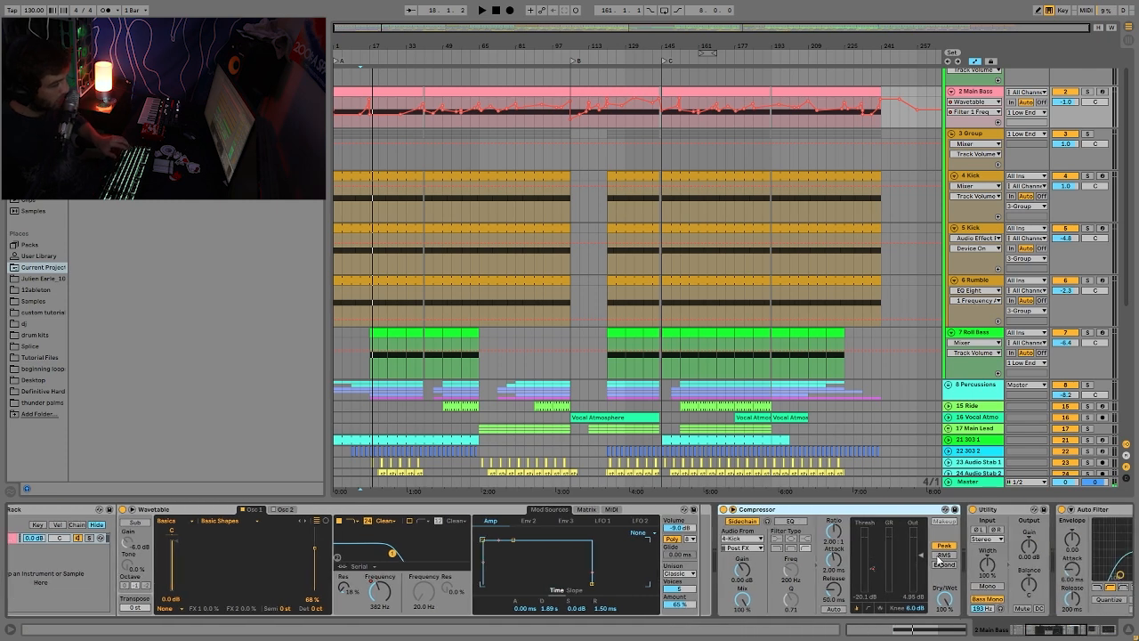
scroll(927, 545, down, 10)
scroll(587, 554, down, 3)
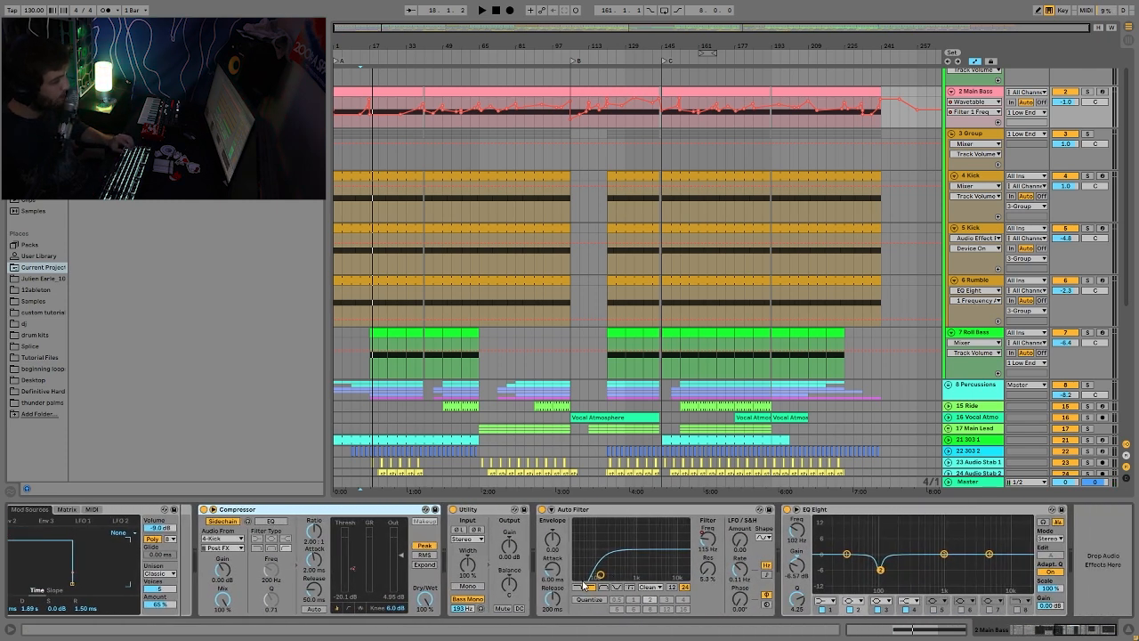
click(708, 540)
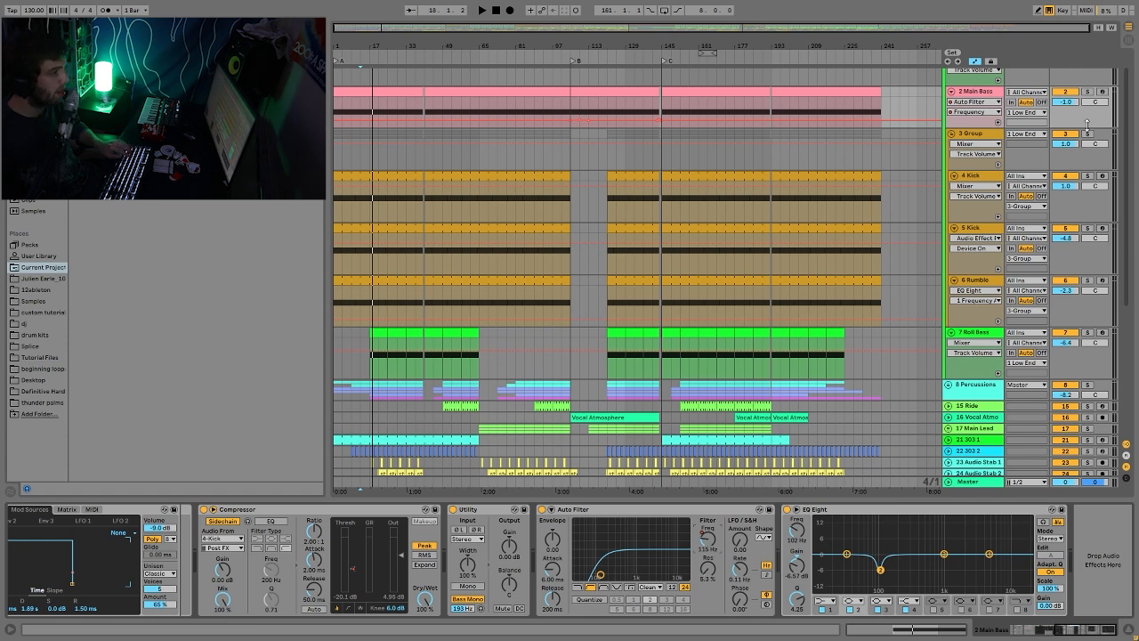
Step: Solo 7 Roll Bass, show its device chain and play its clip starting at bar 145
scroll(977, 249, down, 3)
scroll(966, 210, down, 1)
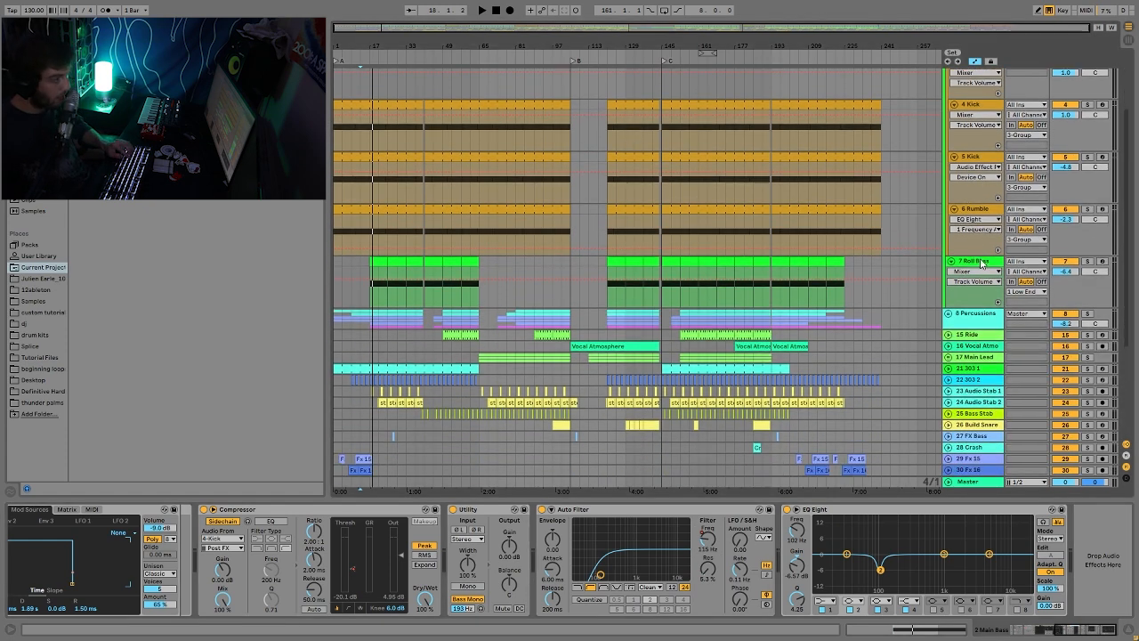
click(989, 263)
click(1086, 260)
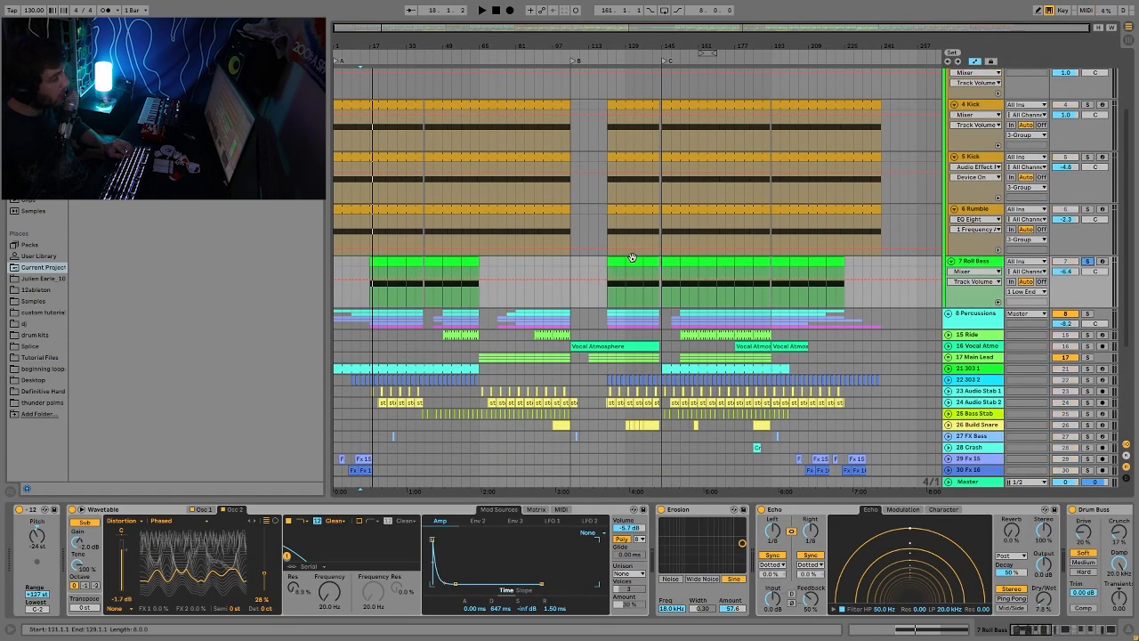
click(673, 261)
key(space)
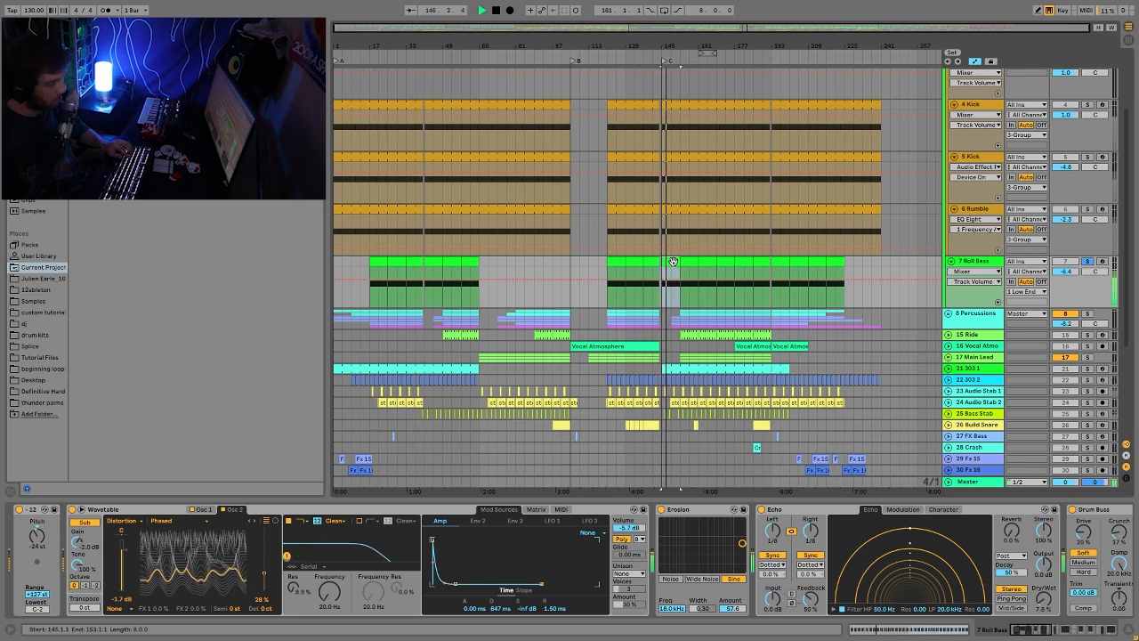
key(space)
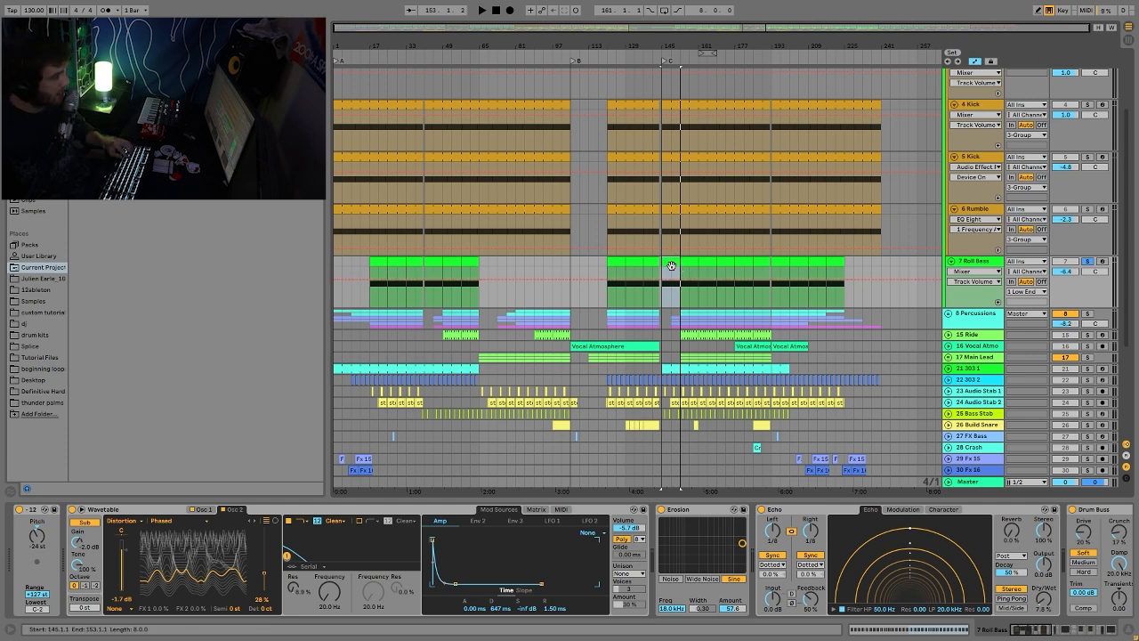
Step: Open the Roll Bass MIDI clip at bar 145 and examine its note pattern
double_click(671, 266)
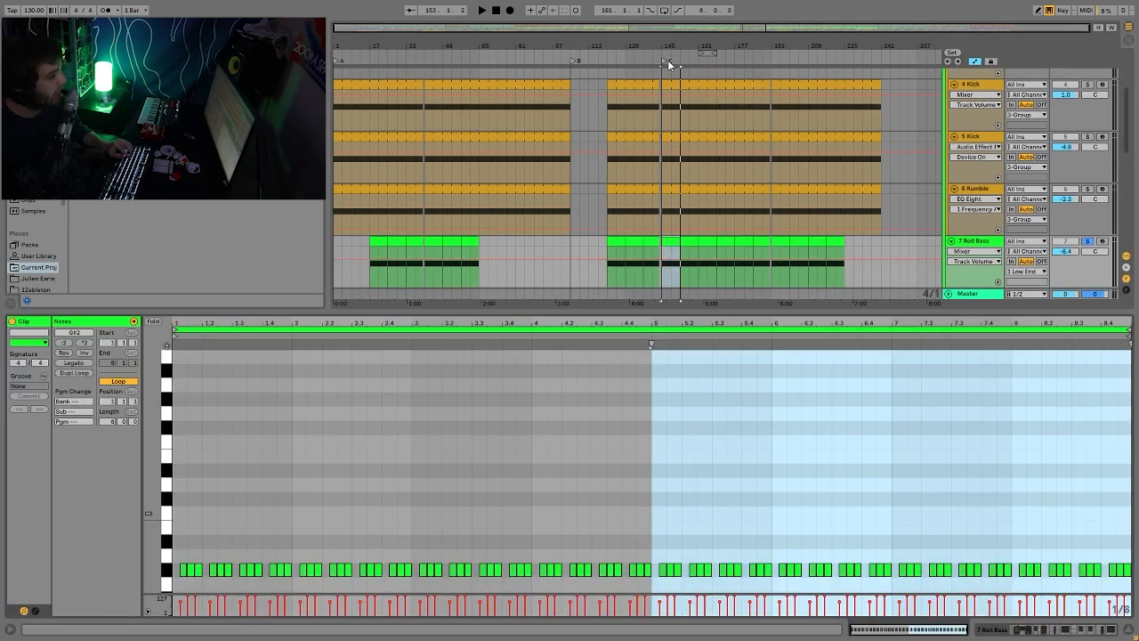
scroll(975, 169, up, 5)
scroll(1037, 150, down, 3)
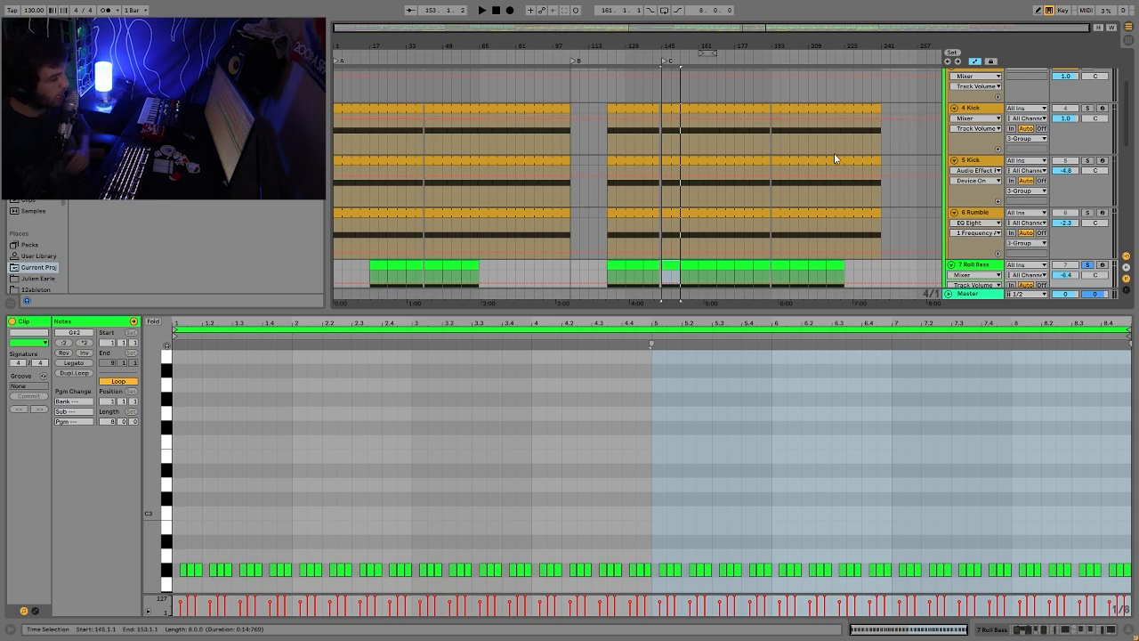
Step: Play the Roll Bass from bar 145 together with the soloed 3 Group
scroll(1076, 189, down, 1)
key(space)
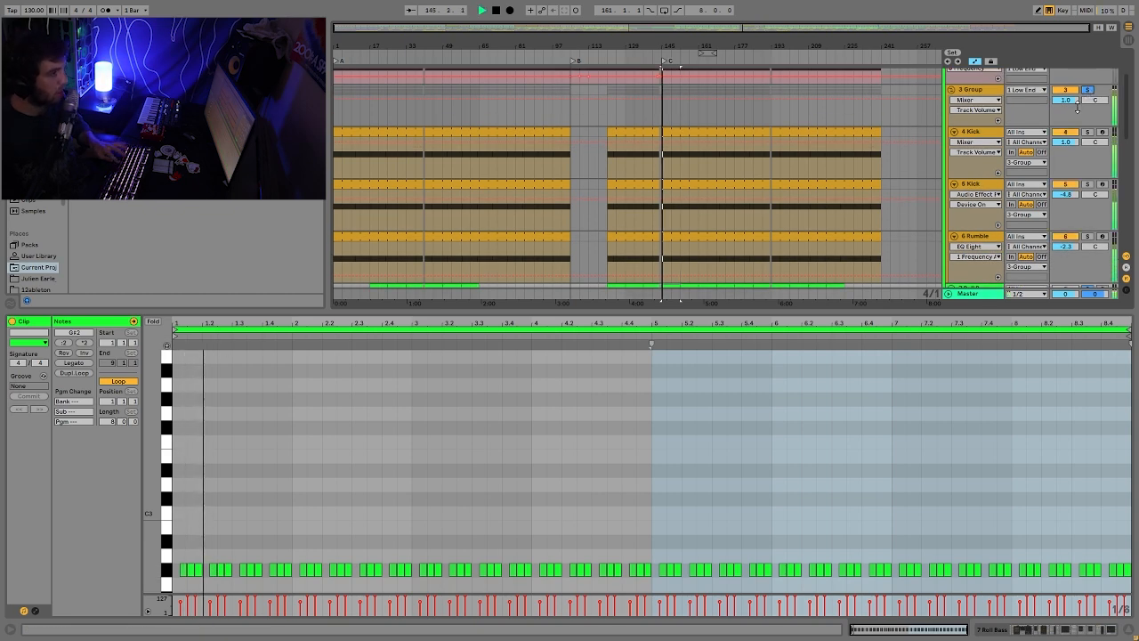
scroll(1023, 160, down, 4)
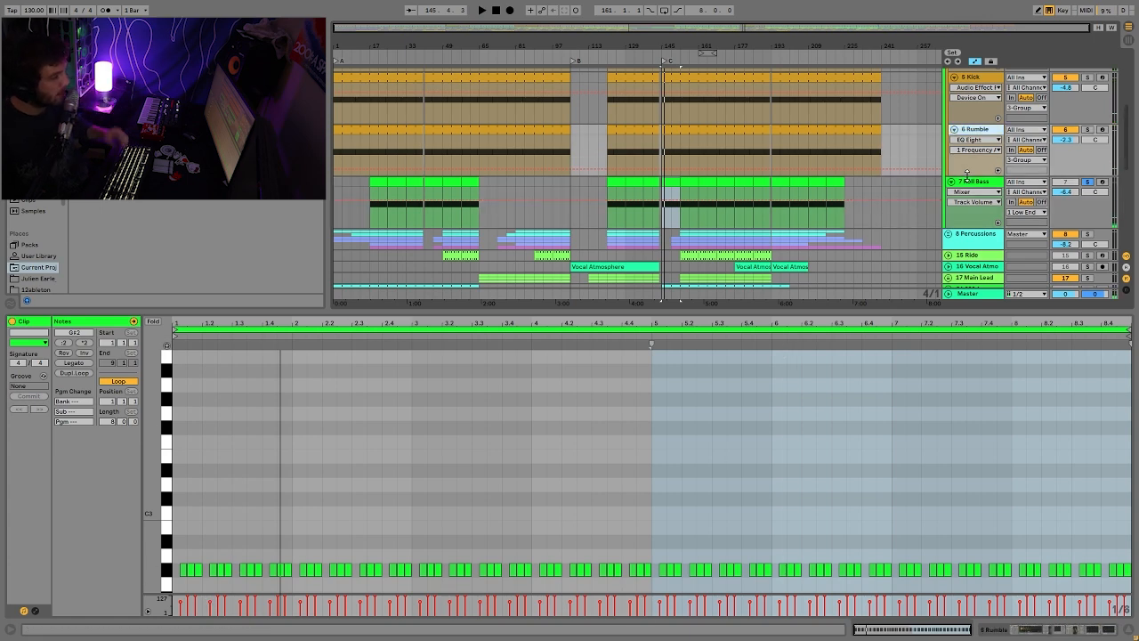
Step: Return to the Roll Bass device chain, show Osc 1 of its Wavetable and play the track soloed without the kicks
key(shift+Tab)
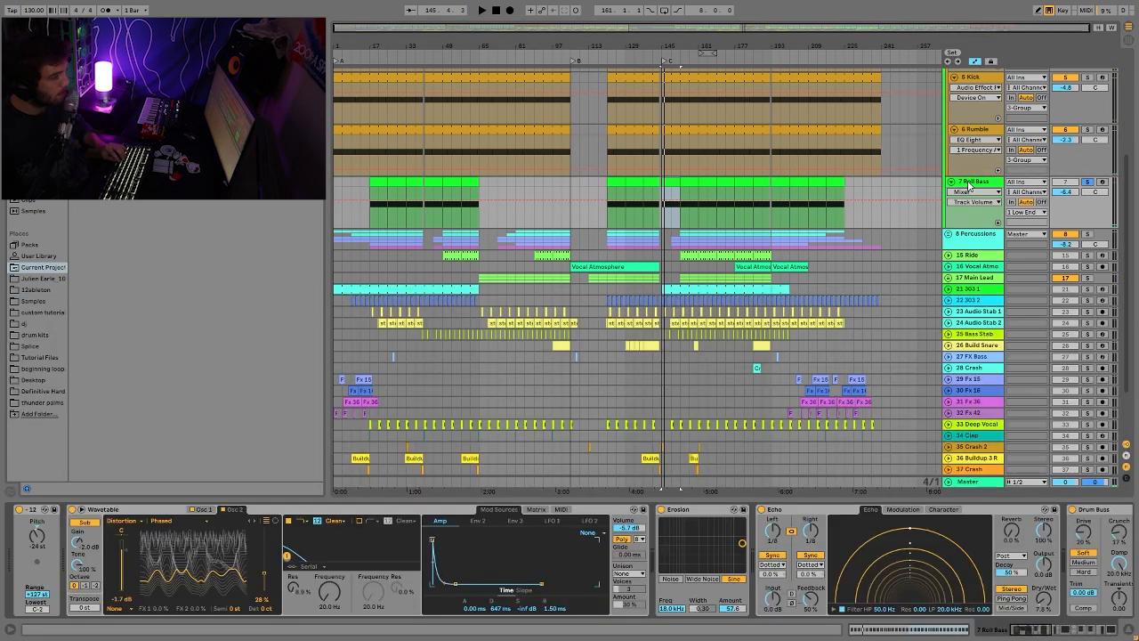
click(199, 509)
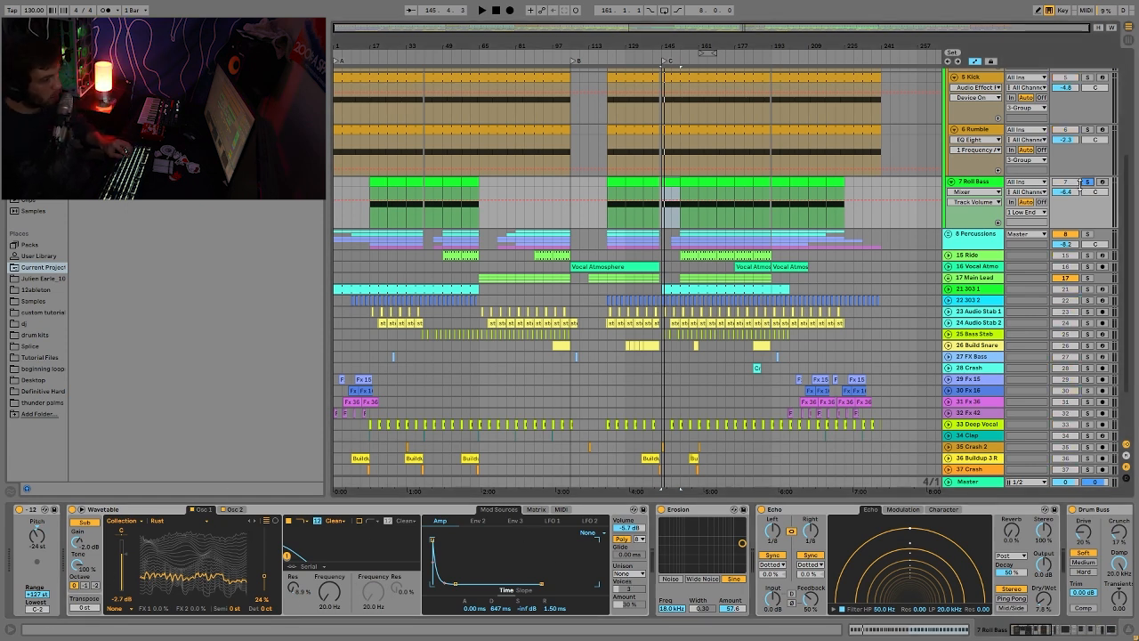
key(space)
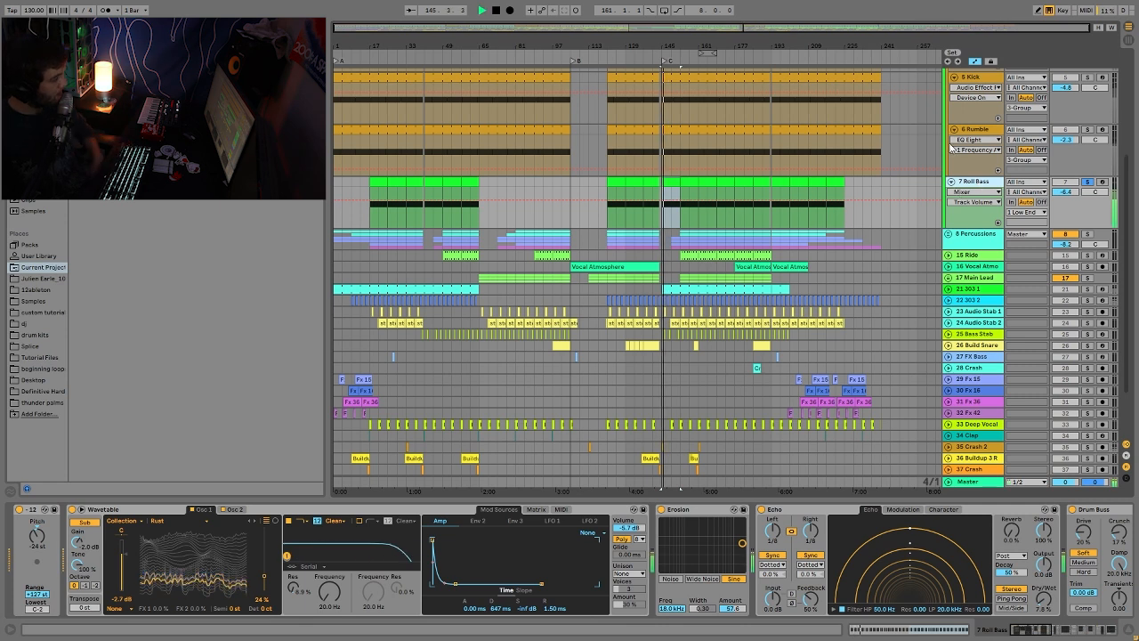
key(space)
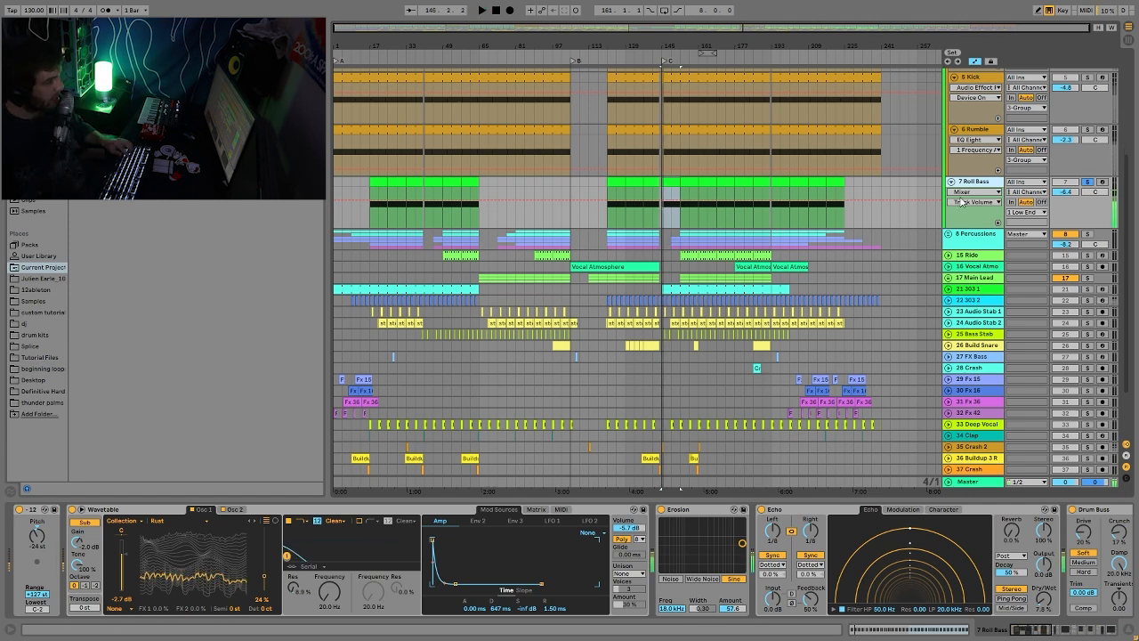
Step: Add 2 Main Bass to the soloed tracks, play it with Roll Bass and remove it from solo again
scroll(1111, 209, up, 5)
ctrl+click(1087, 116)
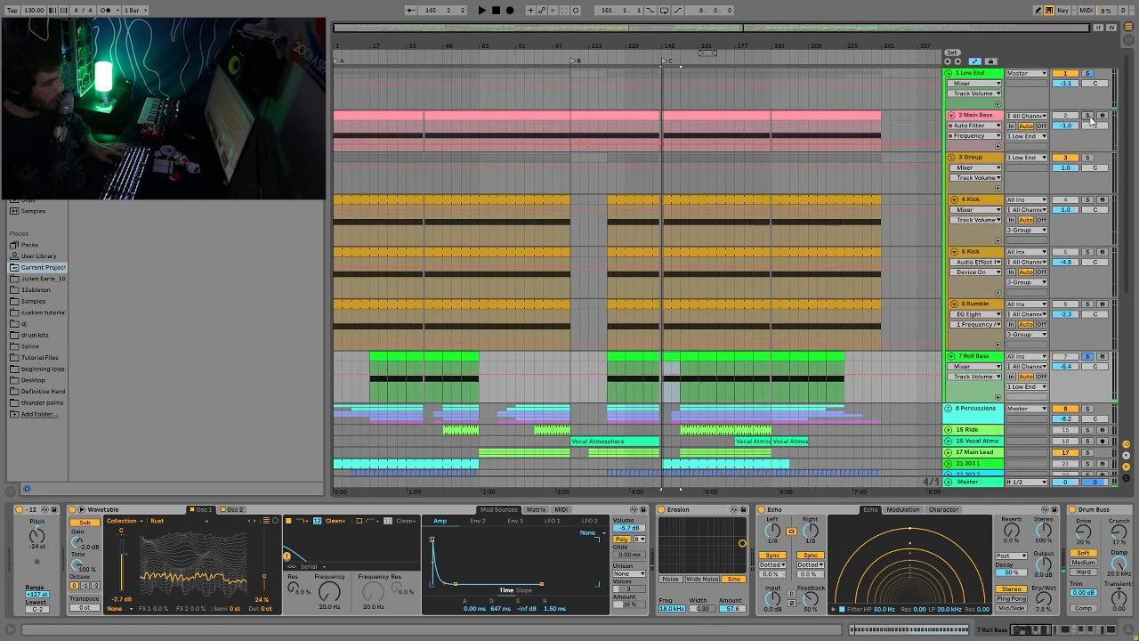
key(space)
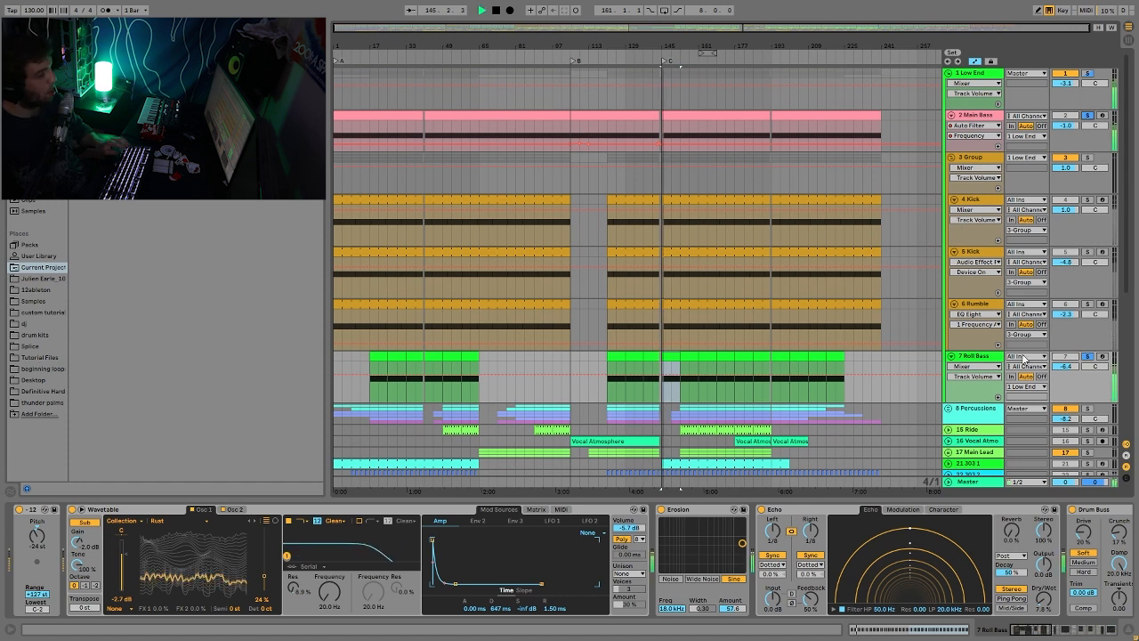
click(1087, 116)
click(963, 358)
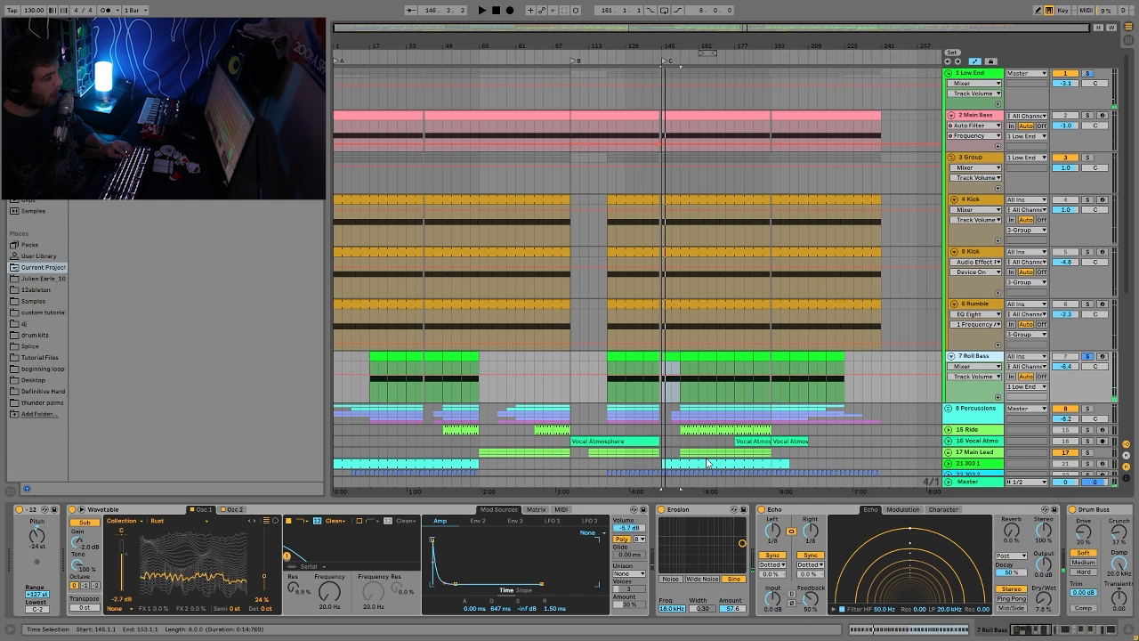
Step: Compare Osc 2 and Osc 1 in the Roll Bass Wavetable while playing the track with and without Main Bass soloed
key(space)
click(233, 509)
key(space)
click(1086, 116)
key(space)
click(1086, 116)
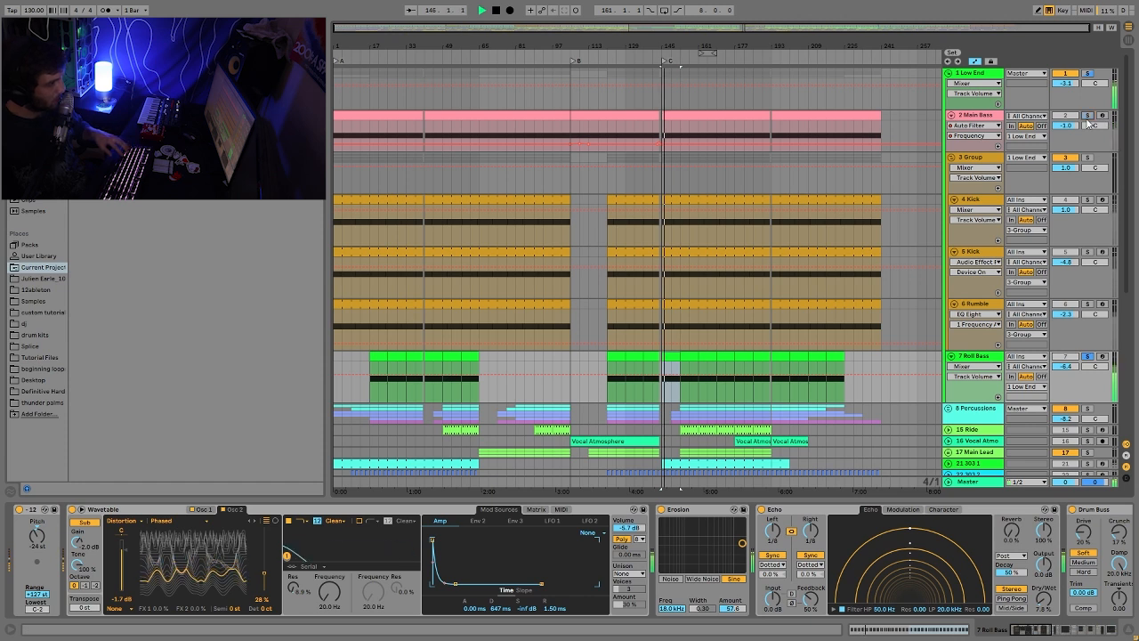
key(space)
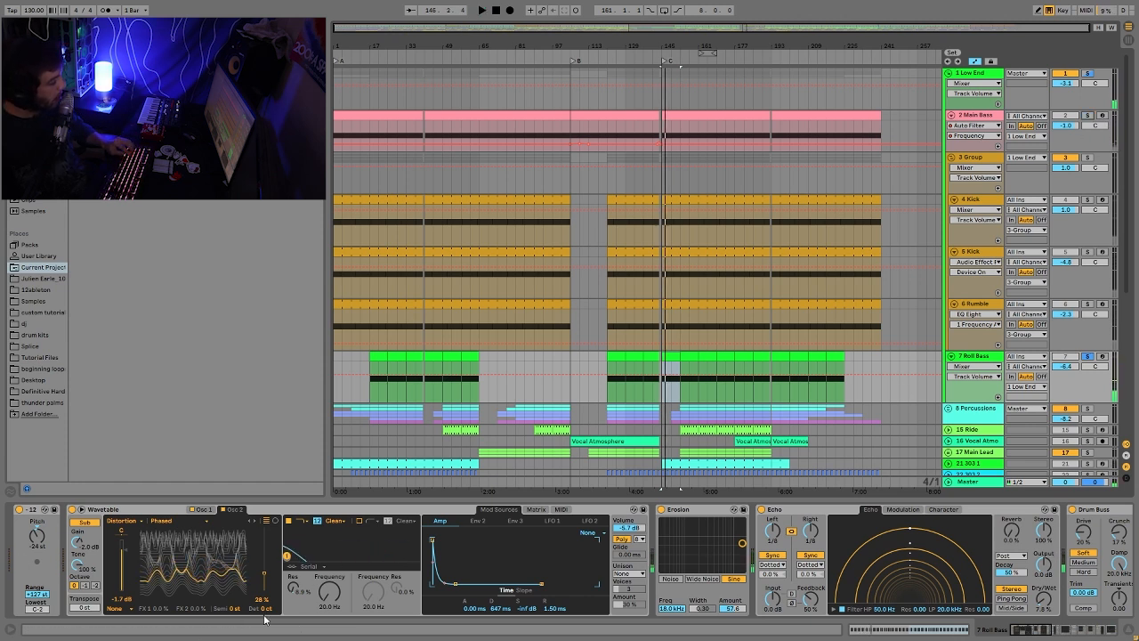
click(205, 510)
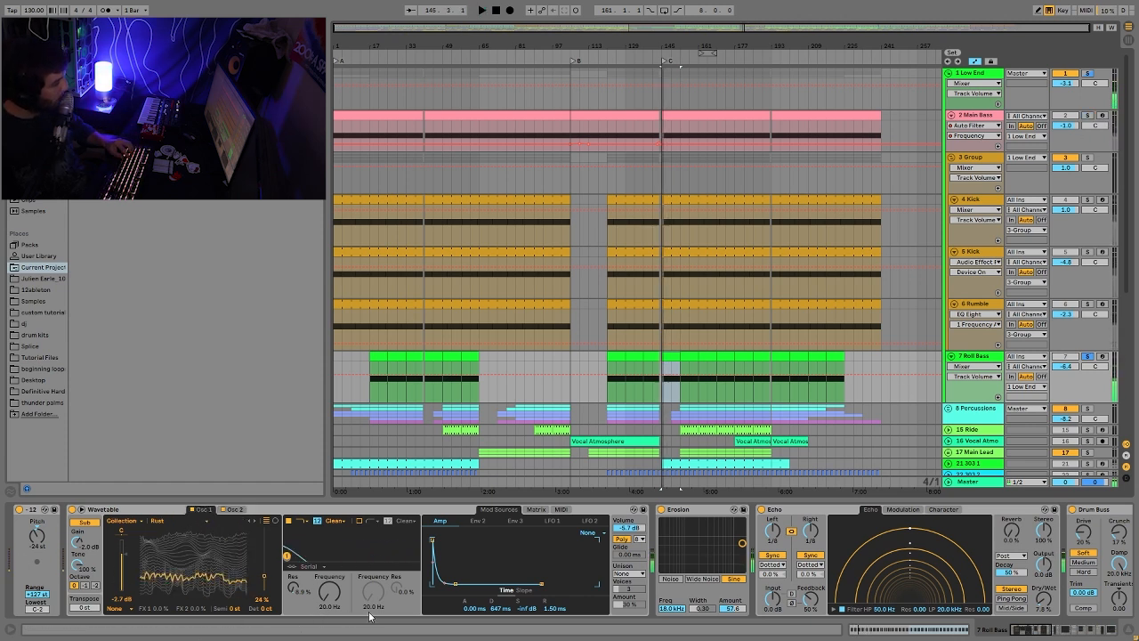
Step: Show the Filter 1 Freq automation and the modulation matrix of the Roll Bass Wavetable while playing the soloed track
click(335, 598)
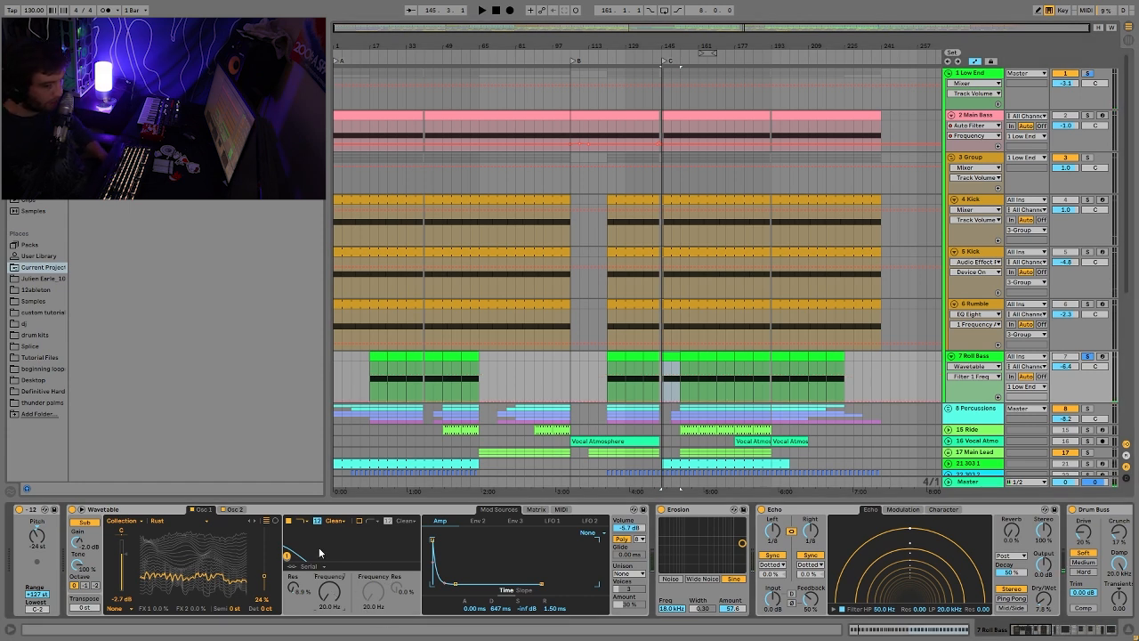
key(space)
click(536, 510)
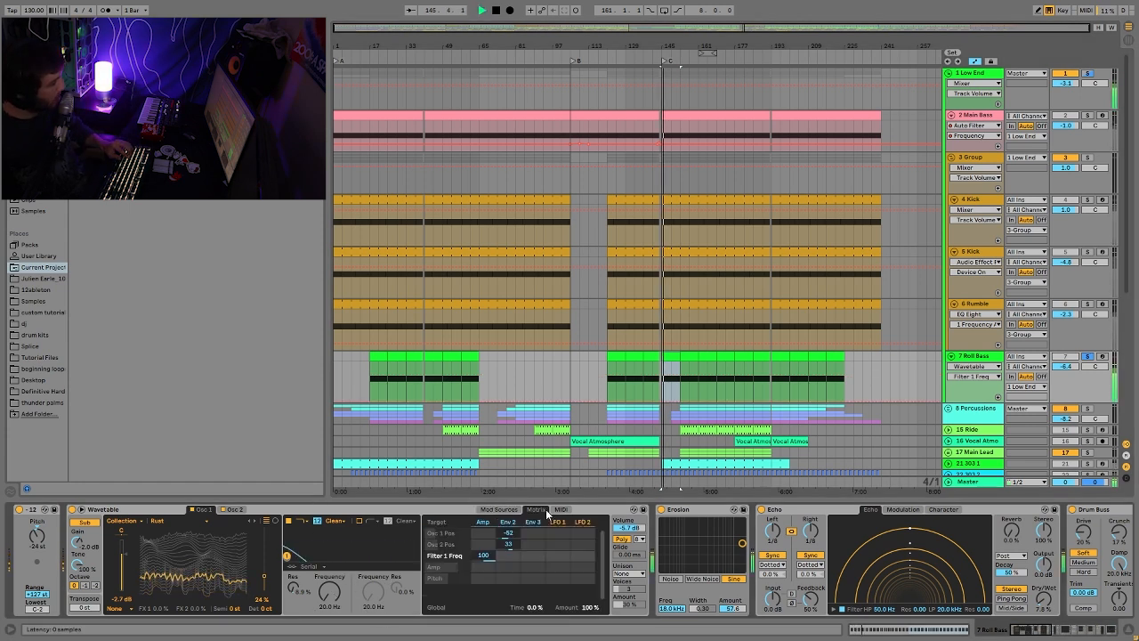
click(513, 560)
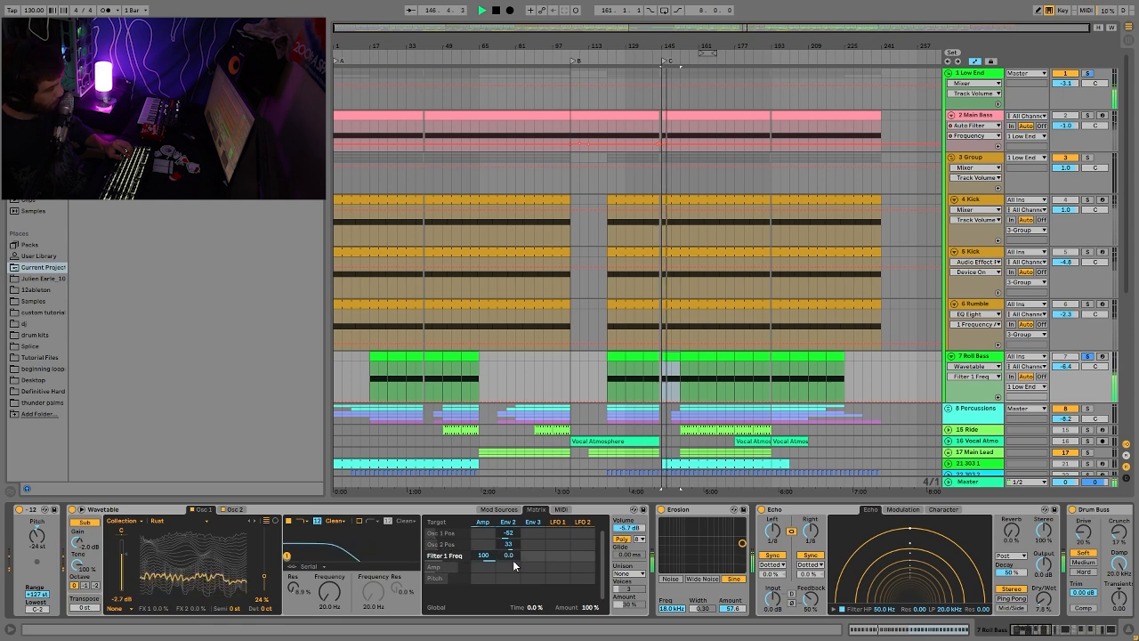
Step: Delete the EQ Eight that sits between the Utility and the new wash out rack on Roll Bass
scroll(620, 537, down, 5)
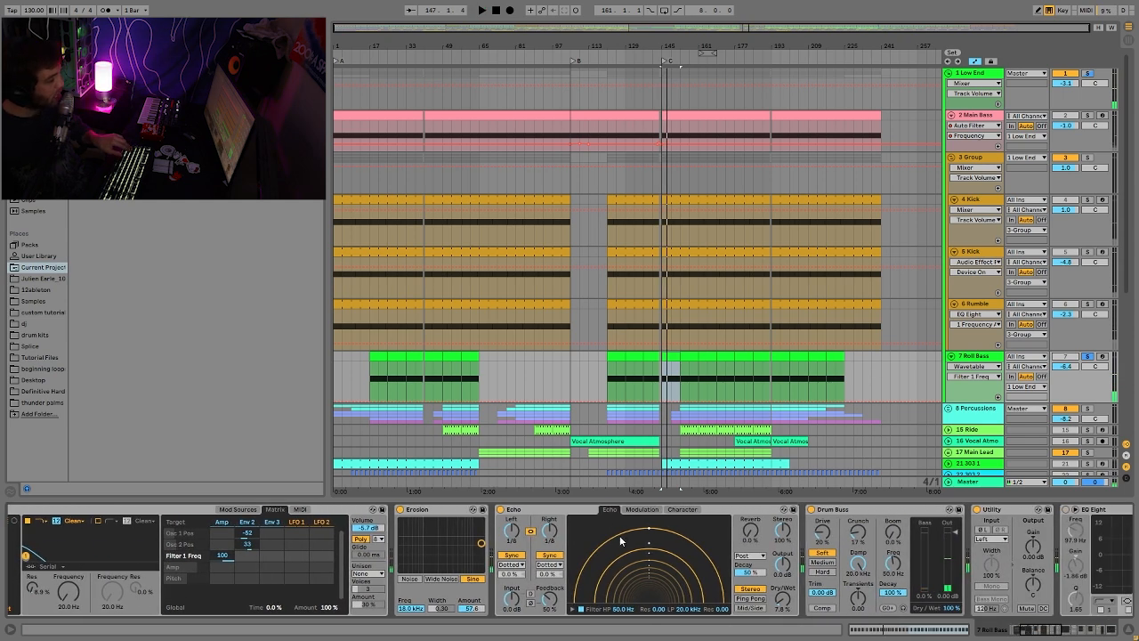
scroll(620, 538, down, 4)
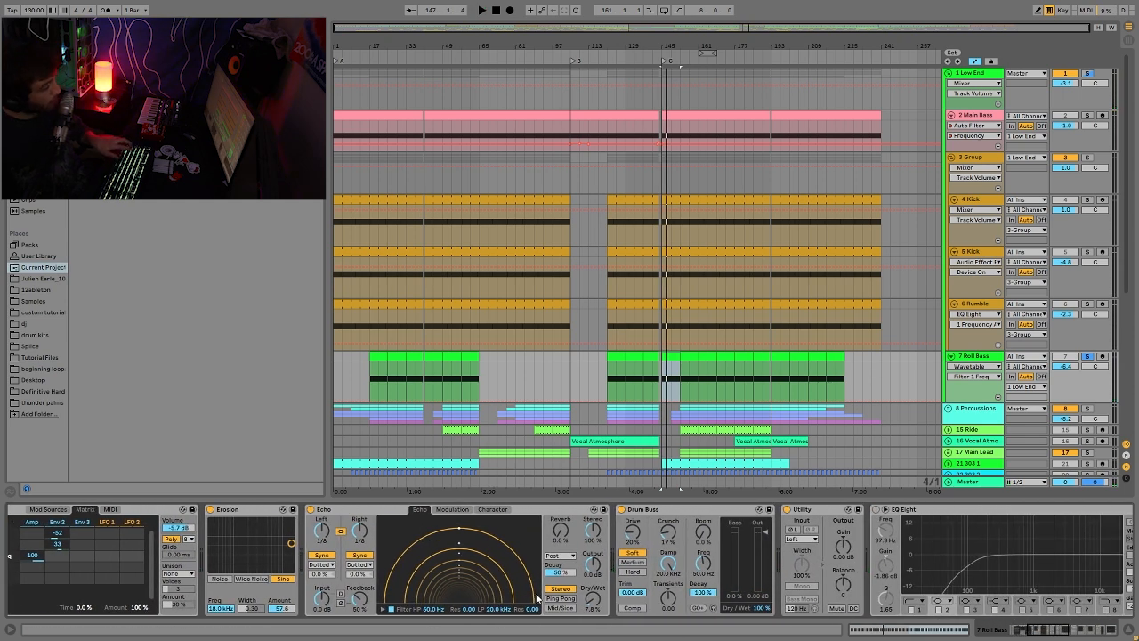
scroll(536, 600, down, 5)
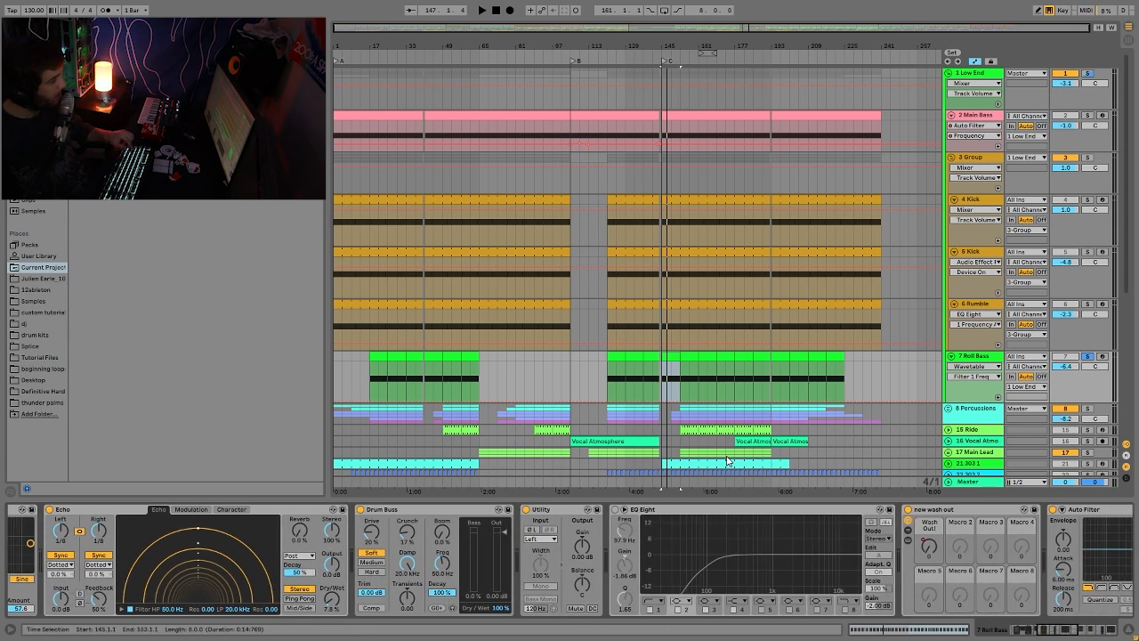
click(633, 523)
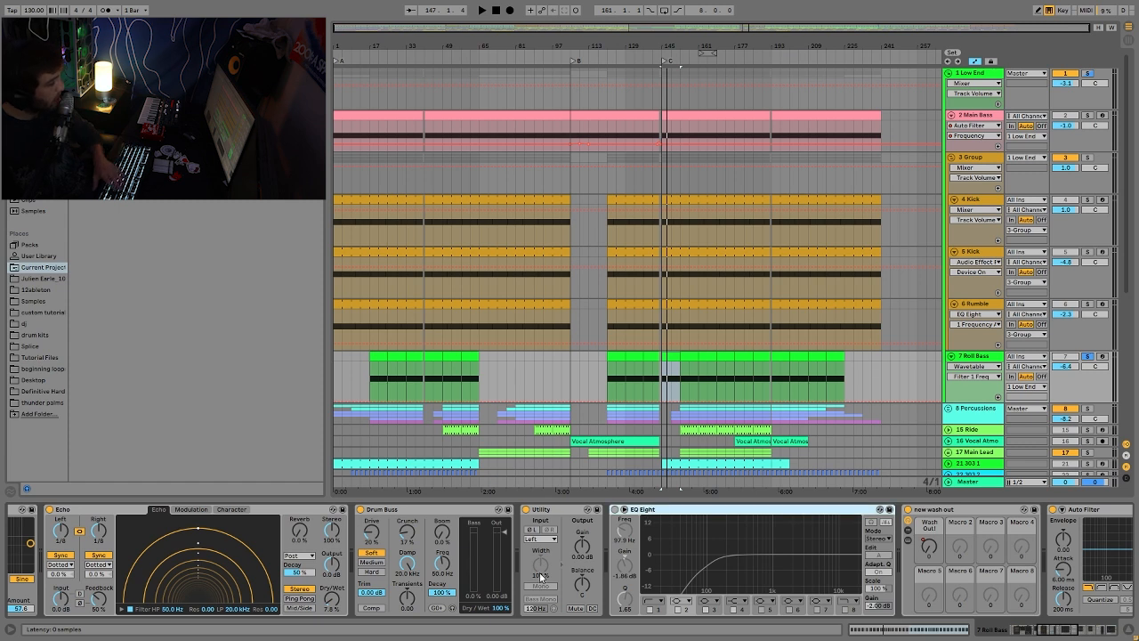
key(Delete)
Step: Show the Wash Out! macro automation on Roll Bass and play the soloed track from bar 61
click(636, 545)
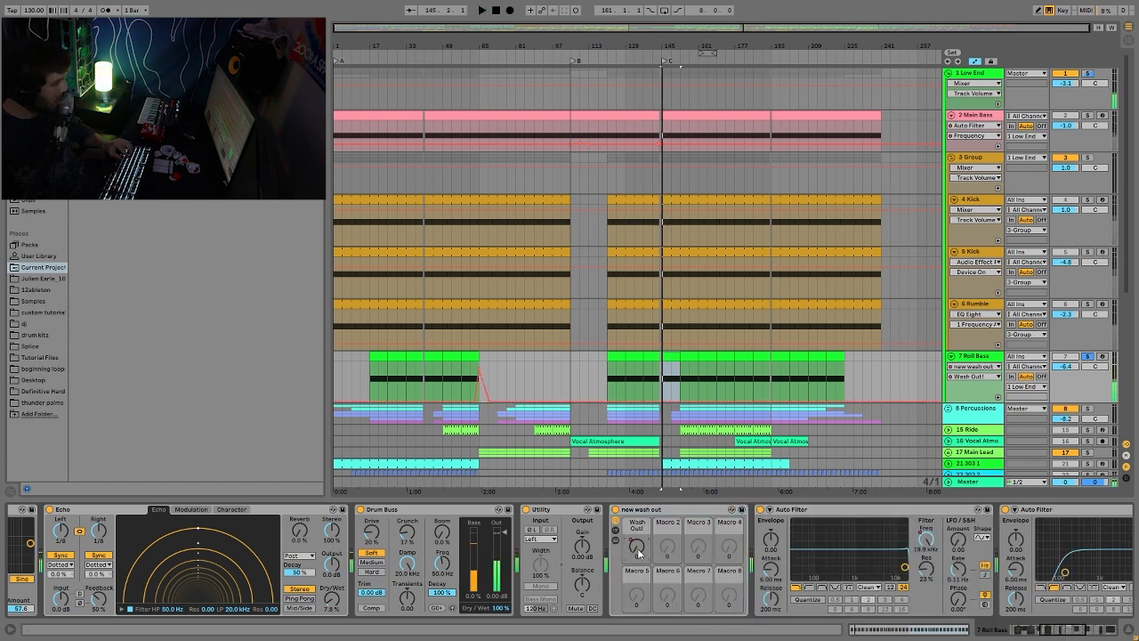
click(471, 375)
key(space)
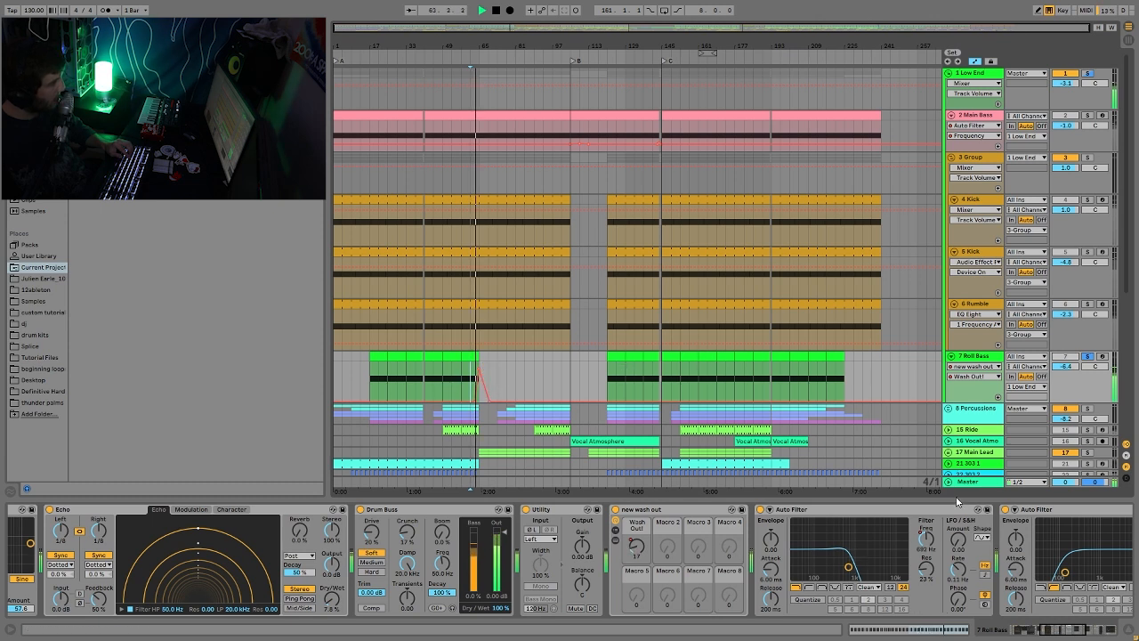
Step: Show the Roll Bass Auto Filter Frequency automation, playing it from bar 45 soloed and from bar 37 in the full mix
click(925, 547)
click(434, 398)
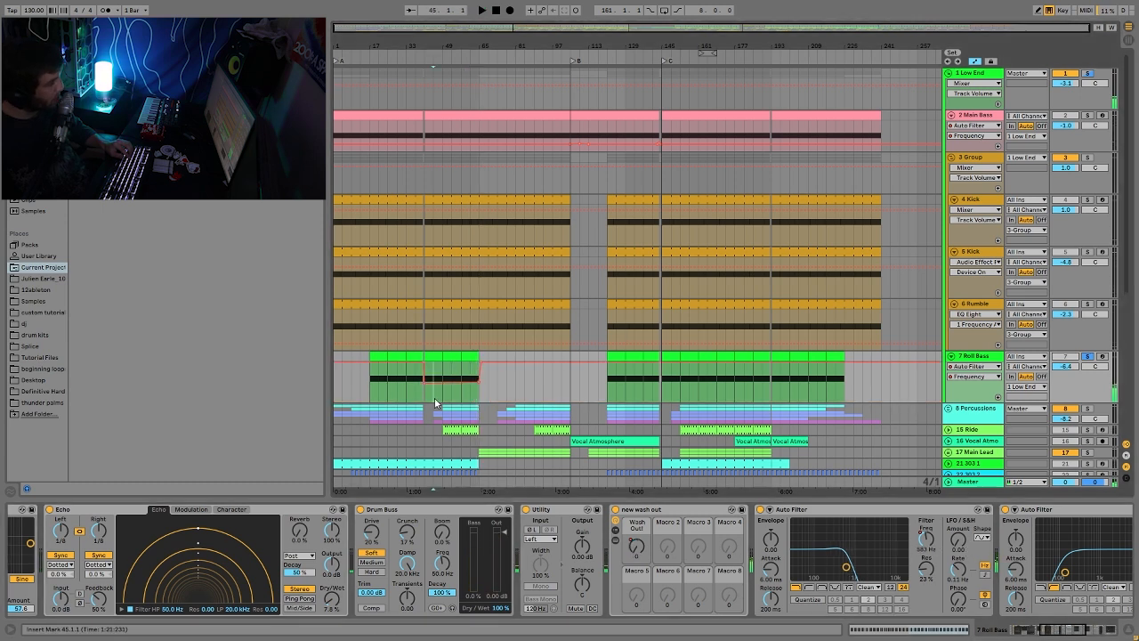
key(space)
click(1087, 357)
key(space)
click(415, 388)
key(space)
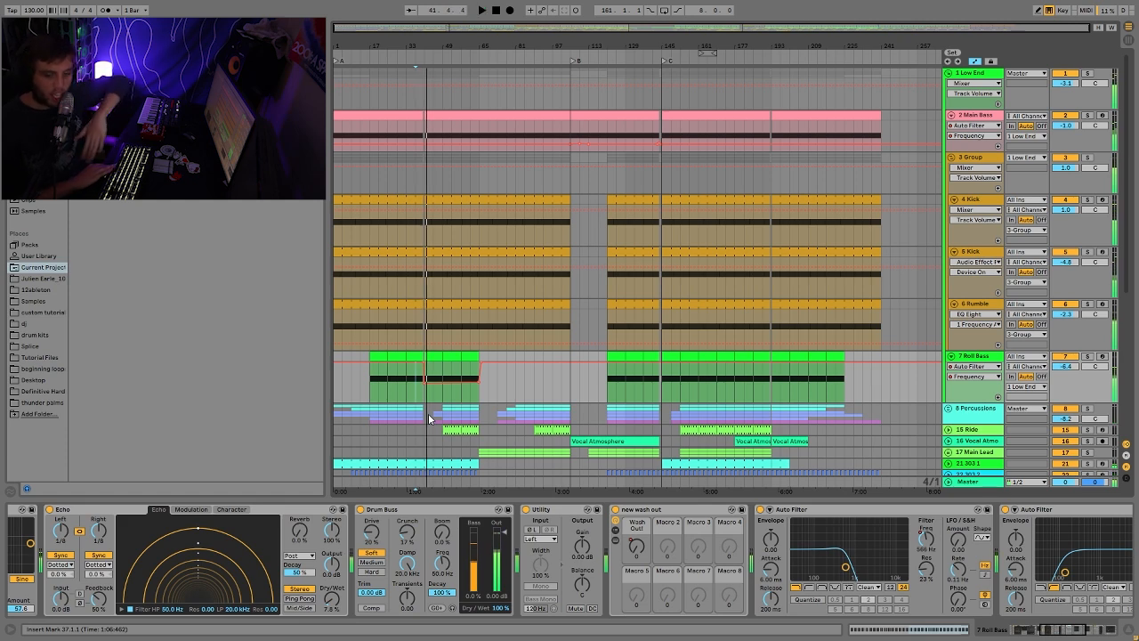
Step: Examine the second Auto Filter, the sidechained Compressor and the final EQ Eight in the Roll Bass chain
click(995, 589)
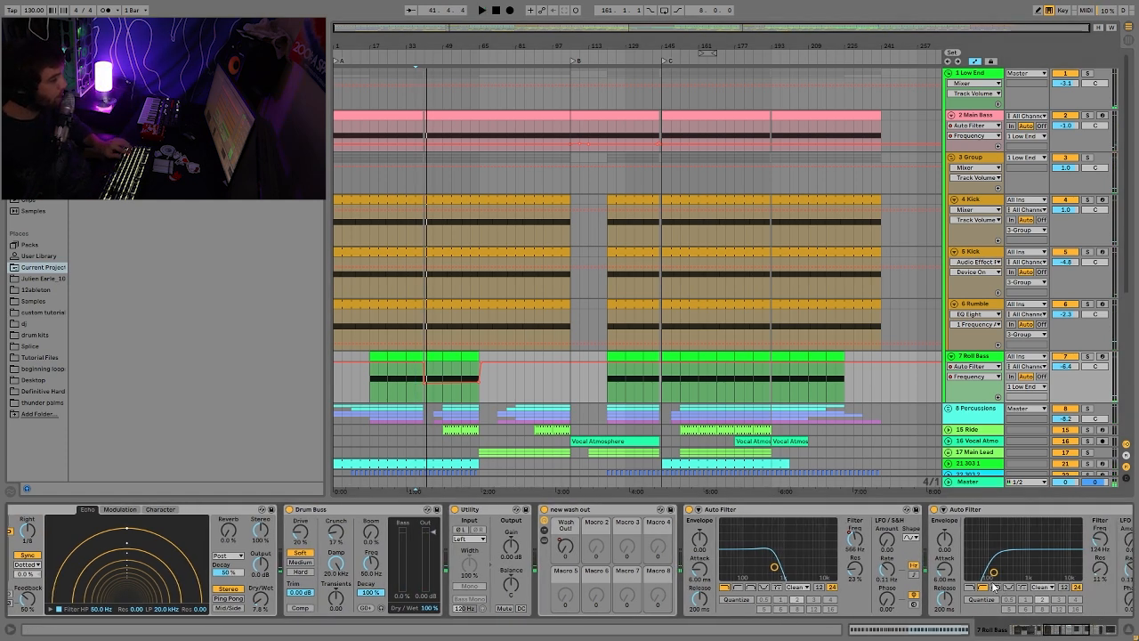
scroll(994, 588, right, 10)
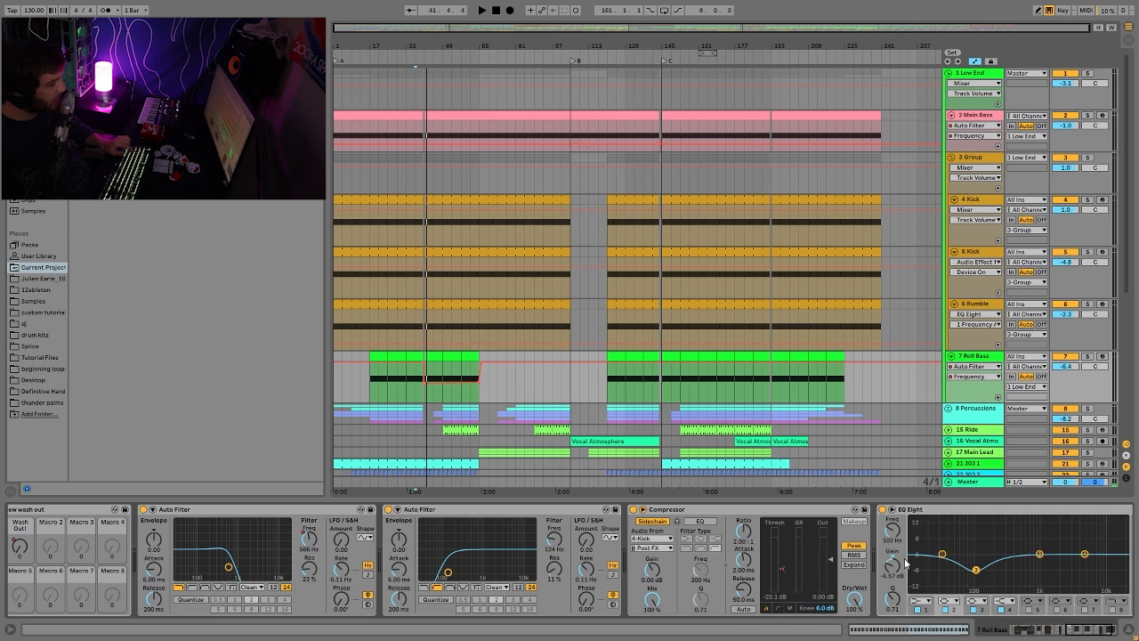
scroll(888, 558, right, 1)
scroll(759, 563, right, 3)
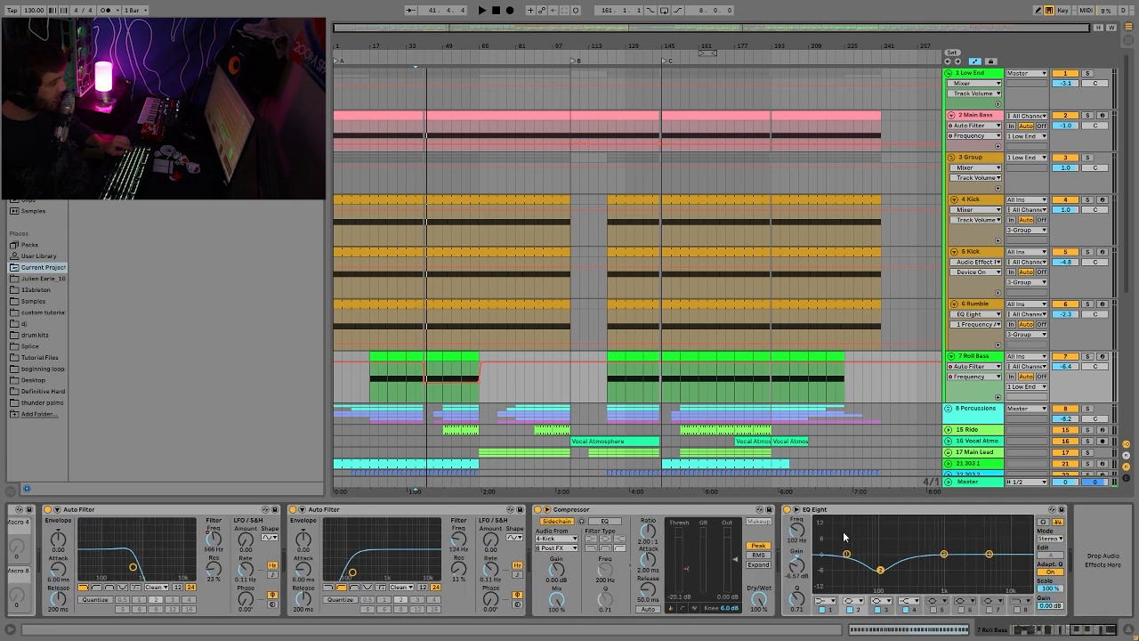
Step: Solo 3 Group together with 7 Roll Bass and play them from bars 37, 129 and 161
click(1088, 159)
key(space)
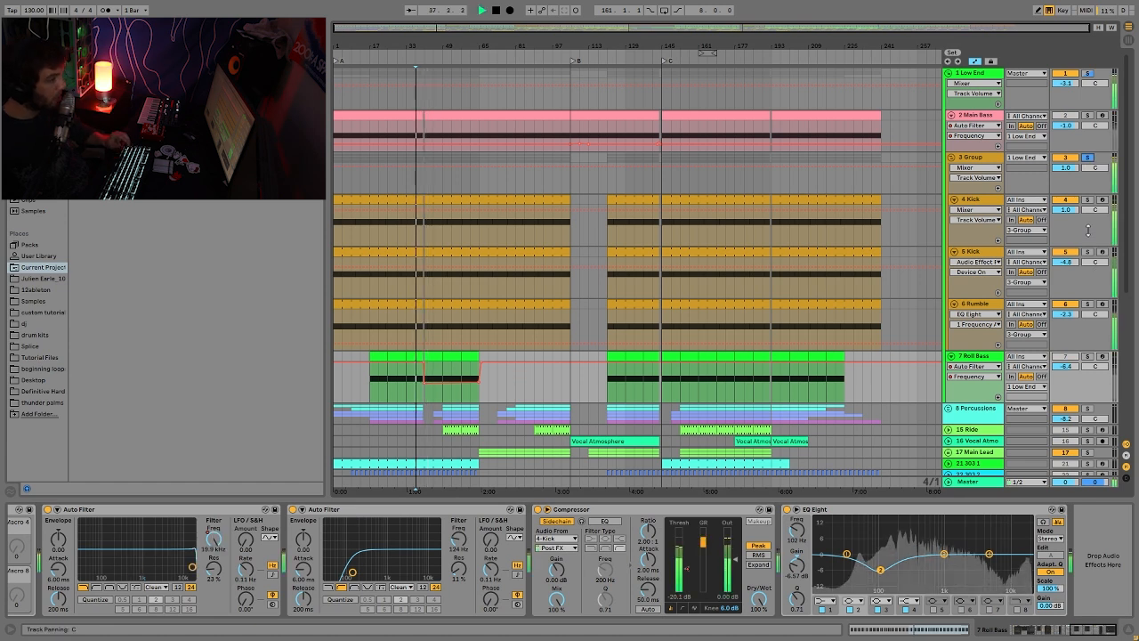
ctrl+click(1089, 357)
click(626, 175)
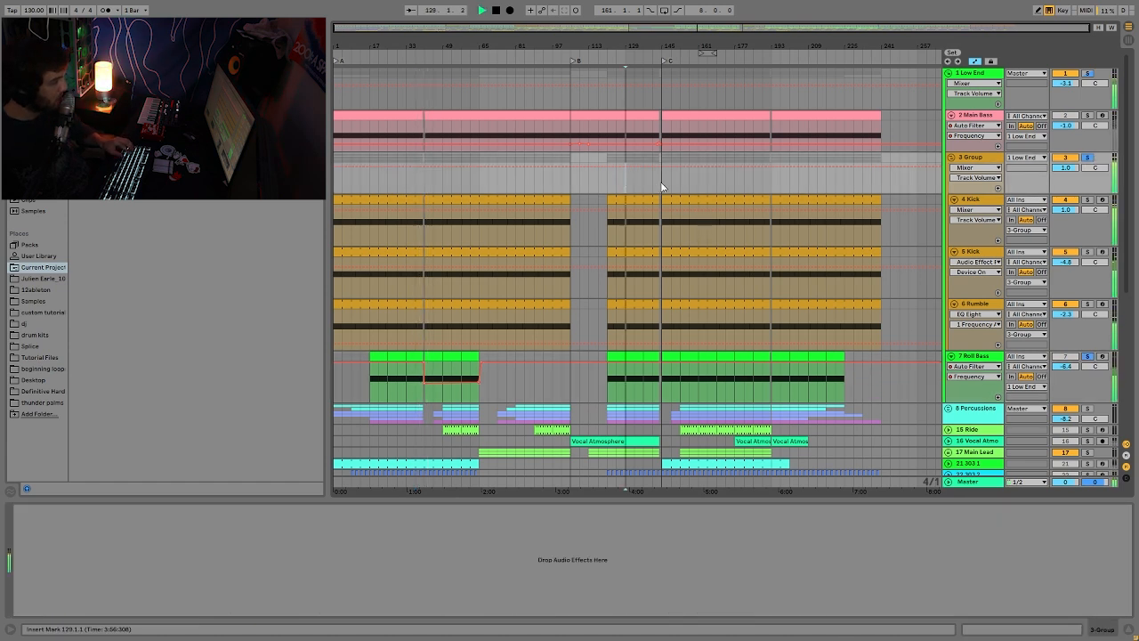
key(space)
click(695, 176)
key(space)
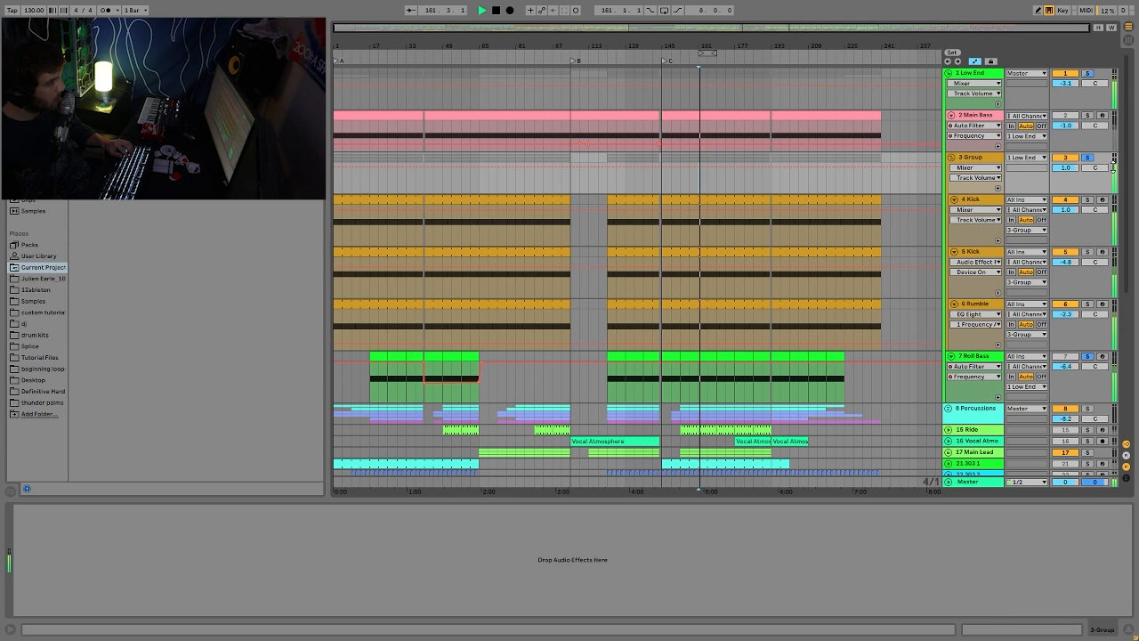
Step: Add 2 Main Bass to the soloed tracks, show its device chain and play the low end together
ctrl+click(1087, 115)
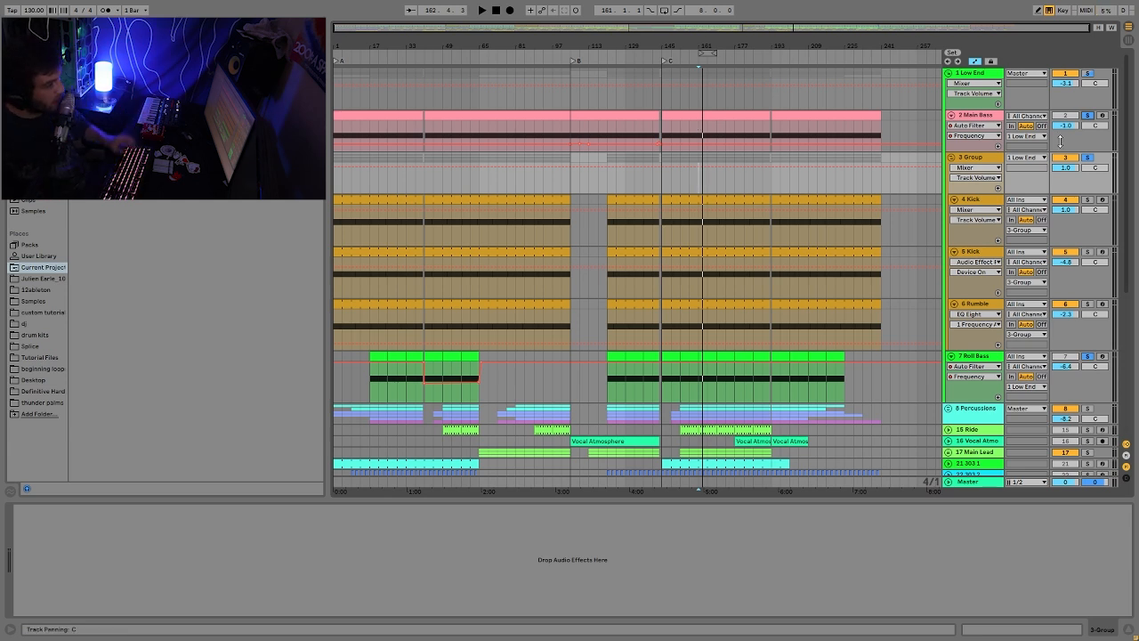
click(990, 116)
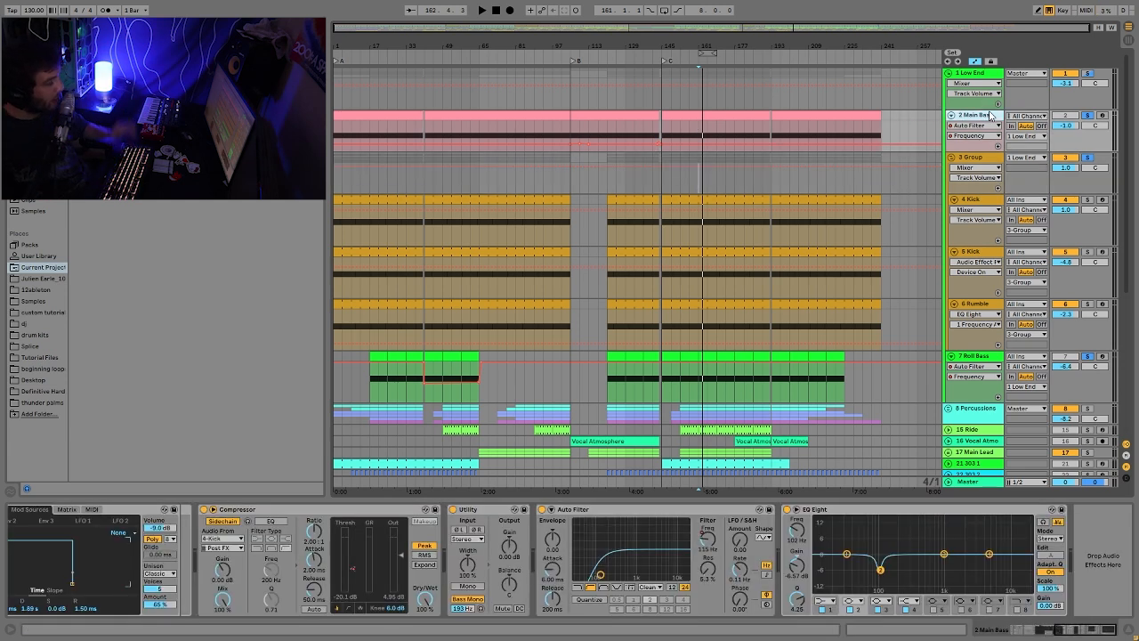
key(space)
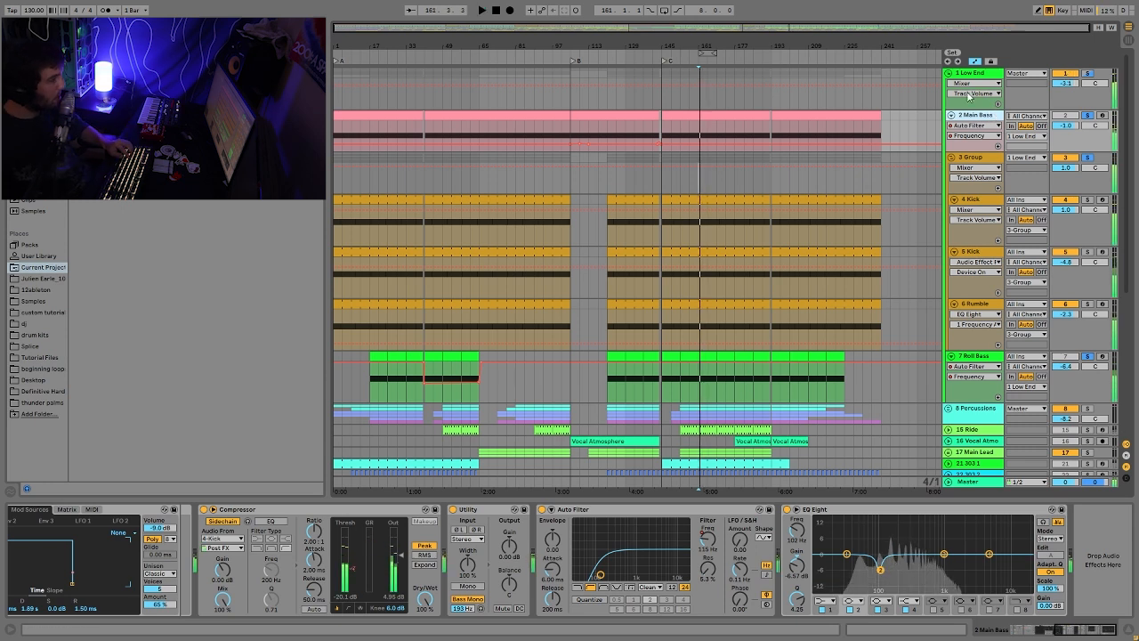
Step: Show the Low End group's Auto Filter Device On automation and play the unsoloed mix from bar 157
click(968, 85)
right_click(17, 514)
click(605, 82)
click(620, 75)
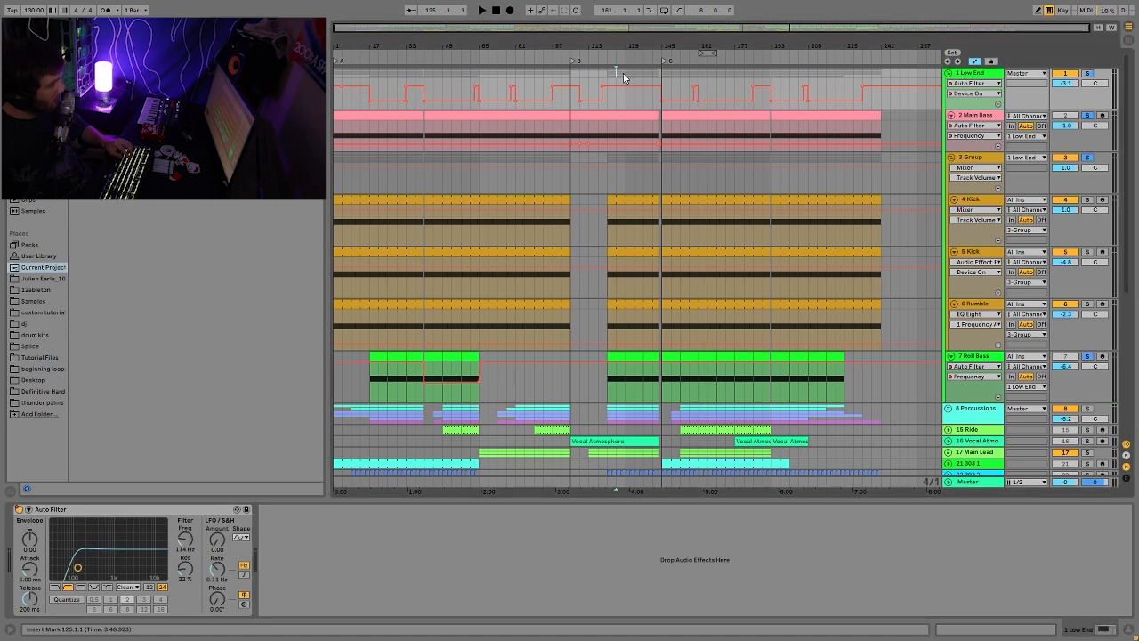
click(688, 76)
key(space)
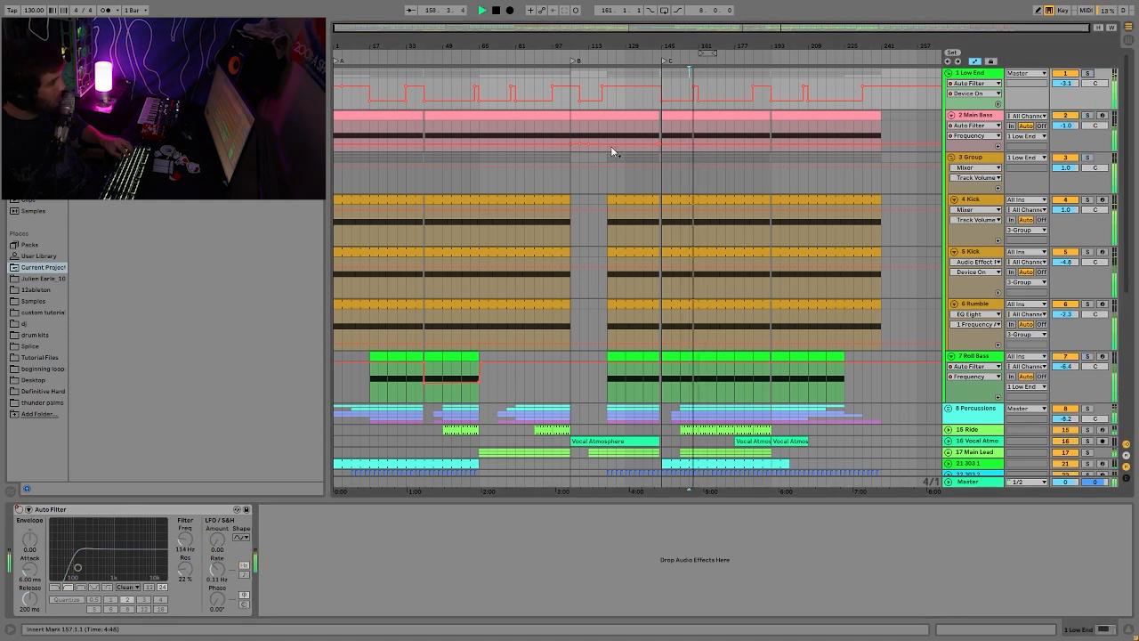
key(space)
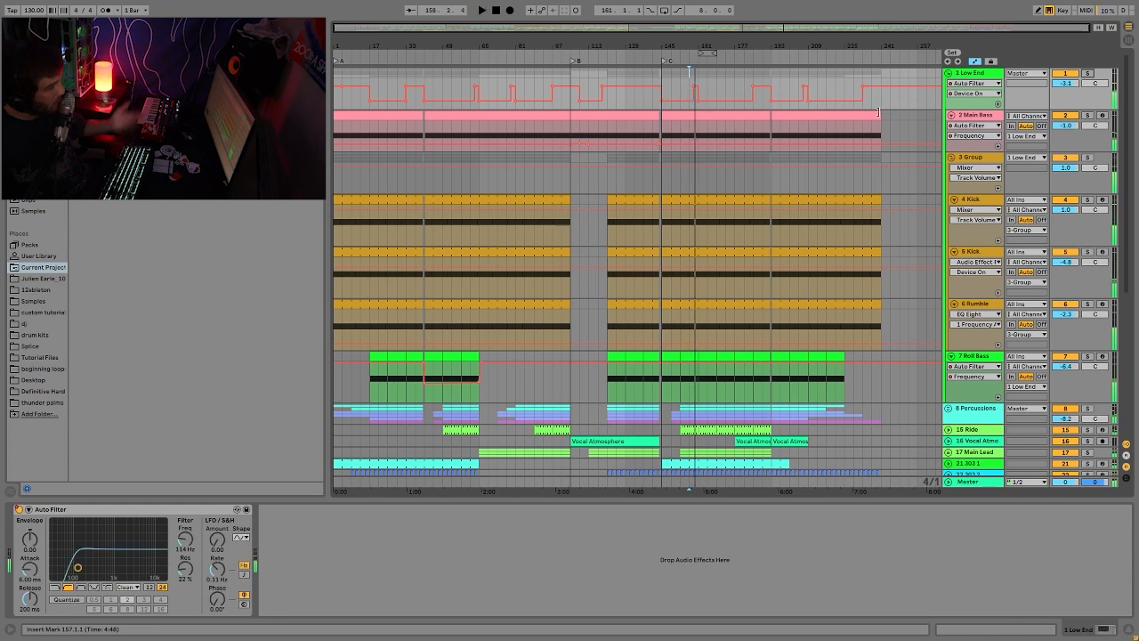
Step: Fold the Low End group, unfold the 8 Percussions group and show the devices of 9 Hihat 1
click(948, 73)
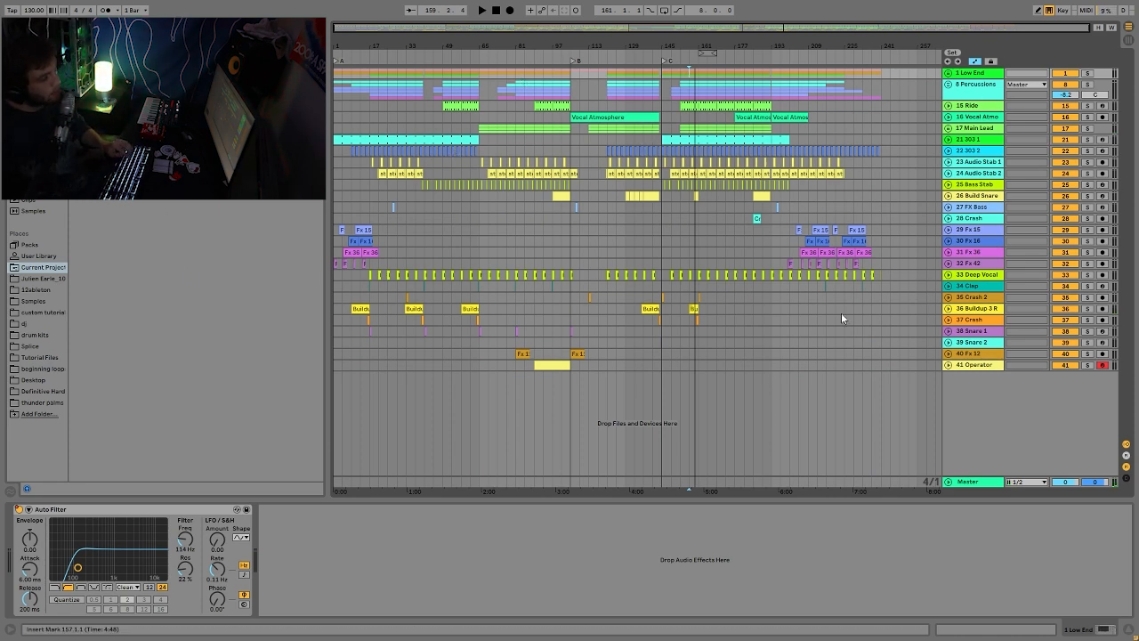
key(space)
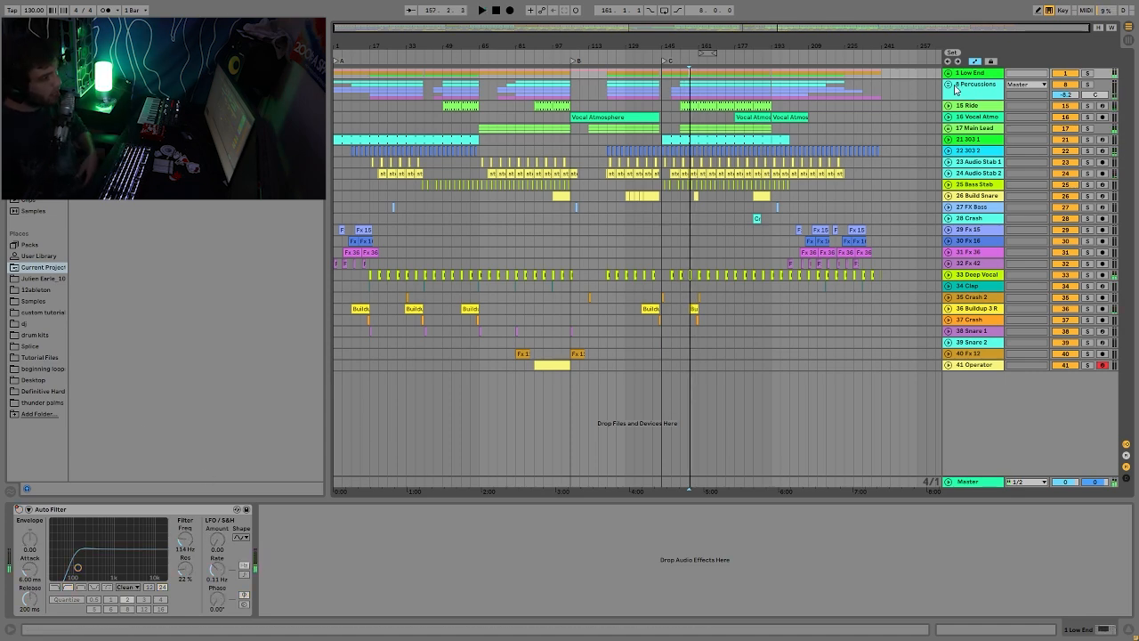
click(949, 84)
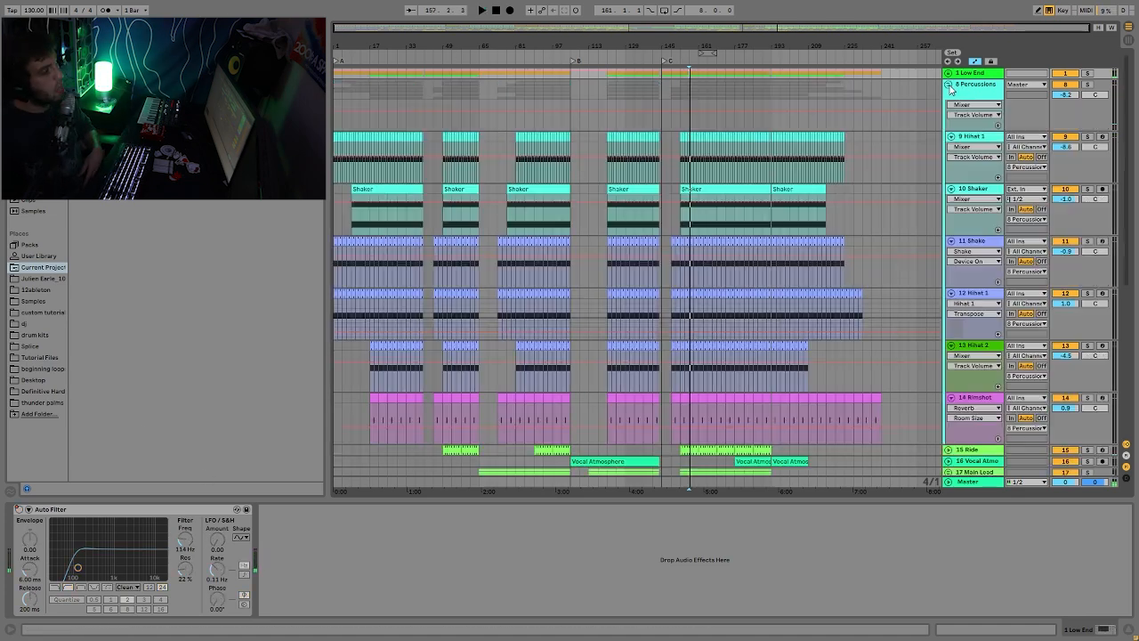
click(976, 140)
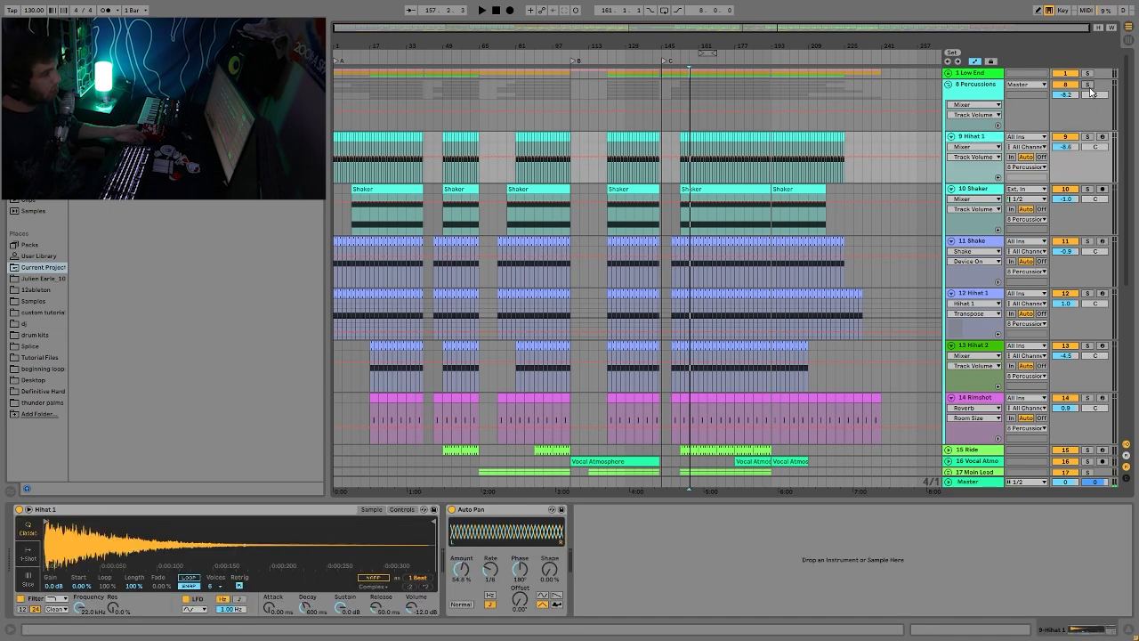
Step: Play the soloed Percussions group from bar 157 and look over its tracks
key(space)
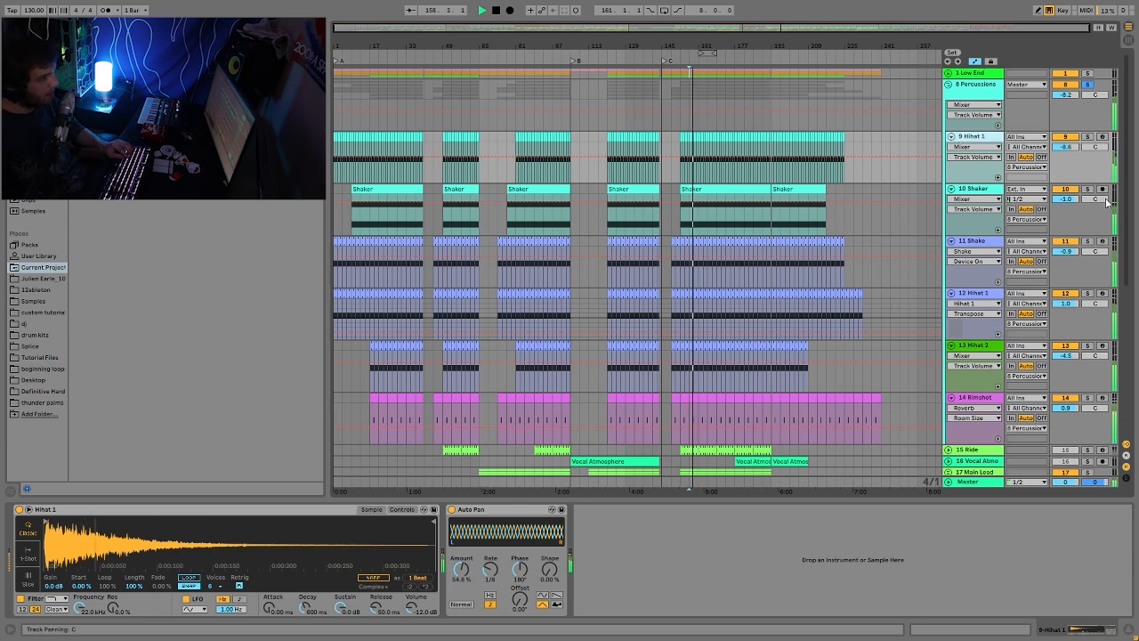
scroll(1048, 224, down, 2)
scroll(1049, 224, up, 2)
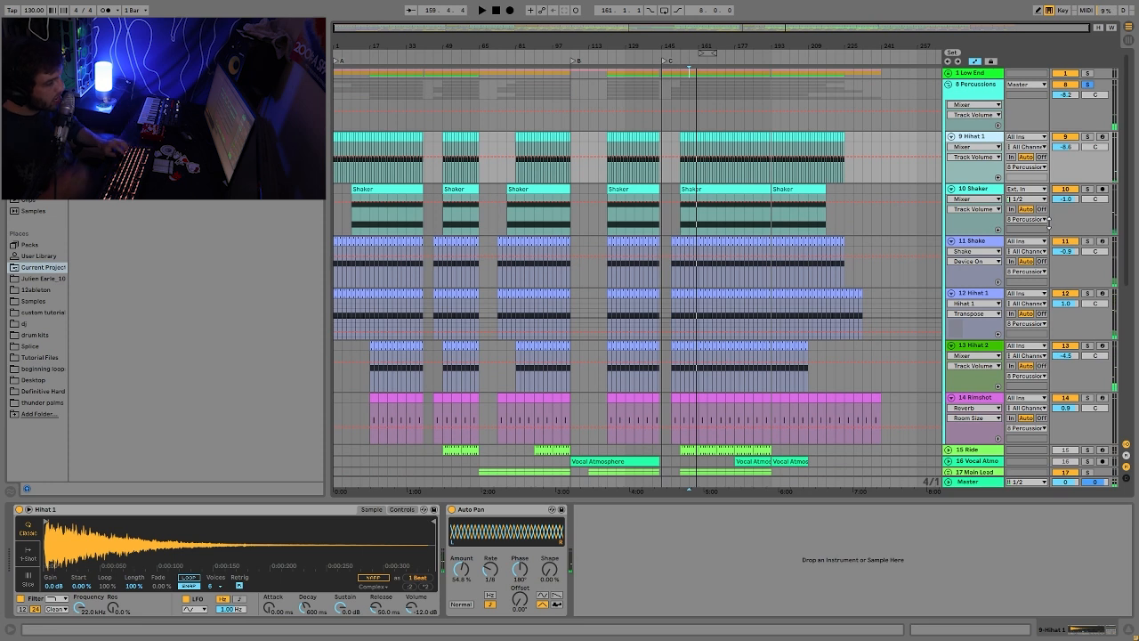
key(space)
key(space)
key(space)
Step: Audition 13 Hihat 2 and 12 Hihat 1 by soloing them in turn during playback
click(1087, 345)
key(space)
super+click(1089, 295)
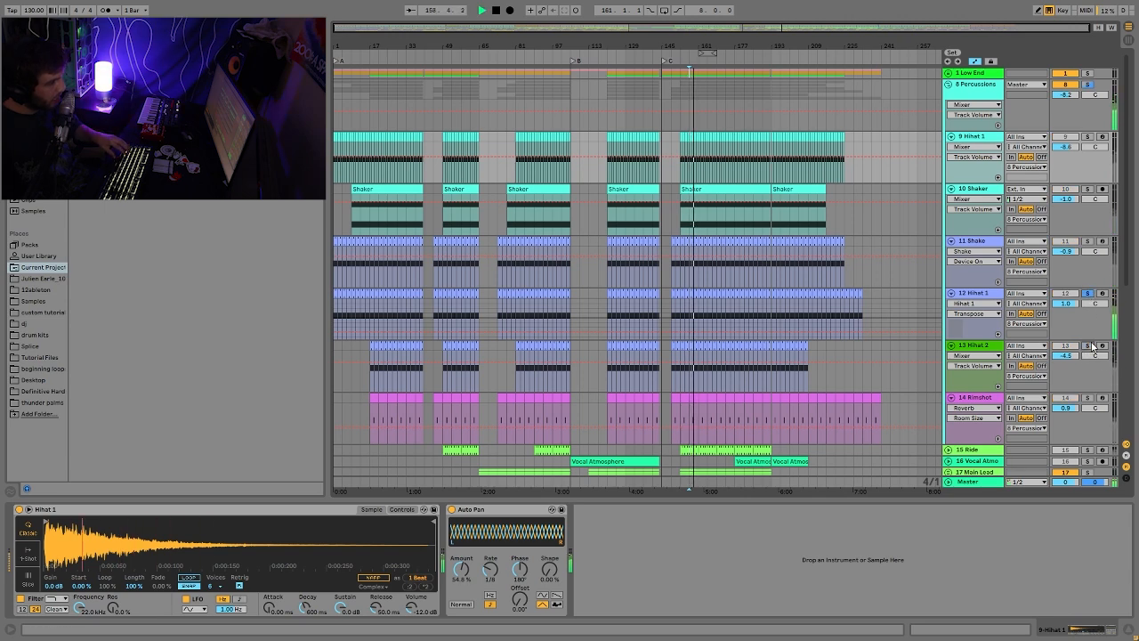
scroll(1067, 338, down, 2)
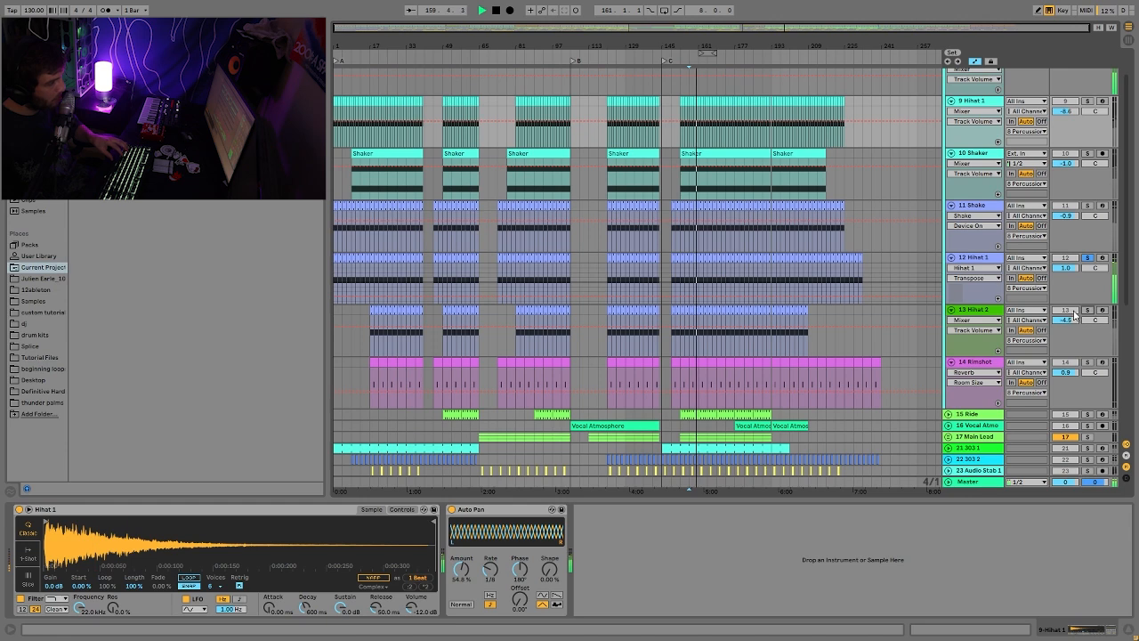
click(1087, 310)
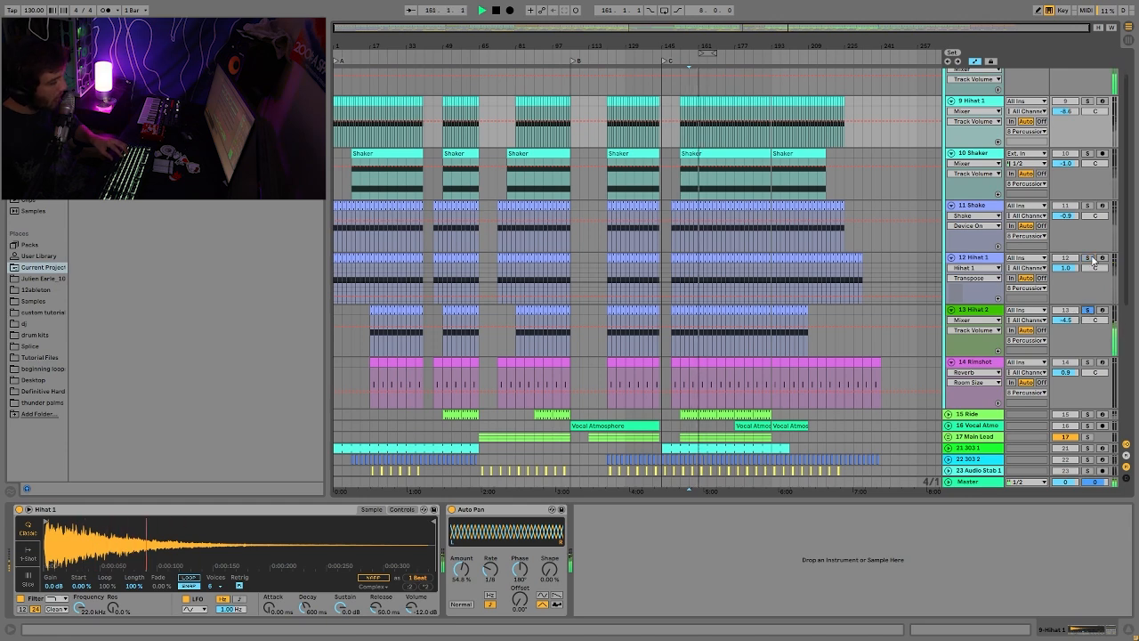
Step: Show the device chain of 13 Hihat 2 and open the control settings of its sampler
click(980, 310)
key(space)
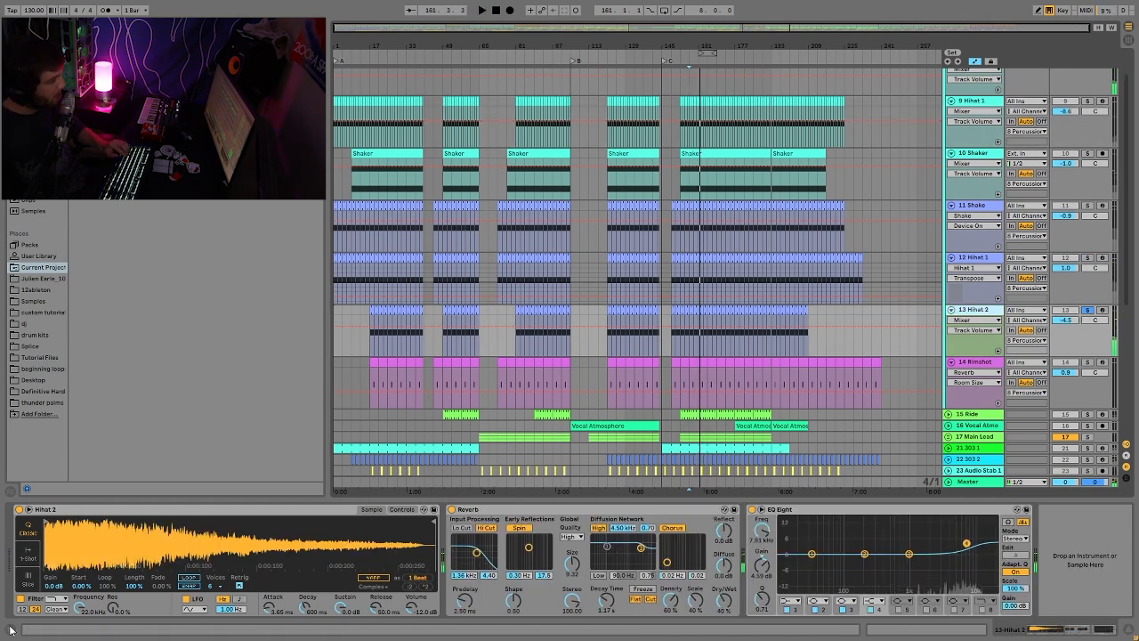
click(375, 509)
Step: Play 13 Hihat 2 with 12 Hihat 1 added to the solo and show the devices of 12 Hihat 1
key(space)
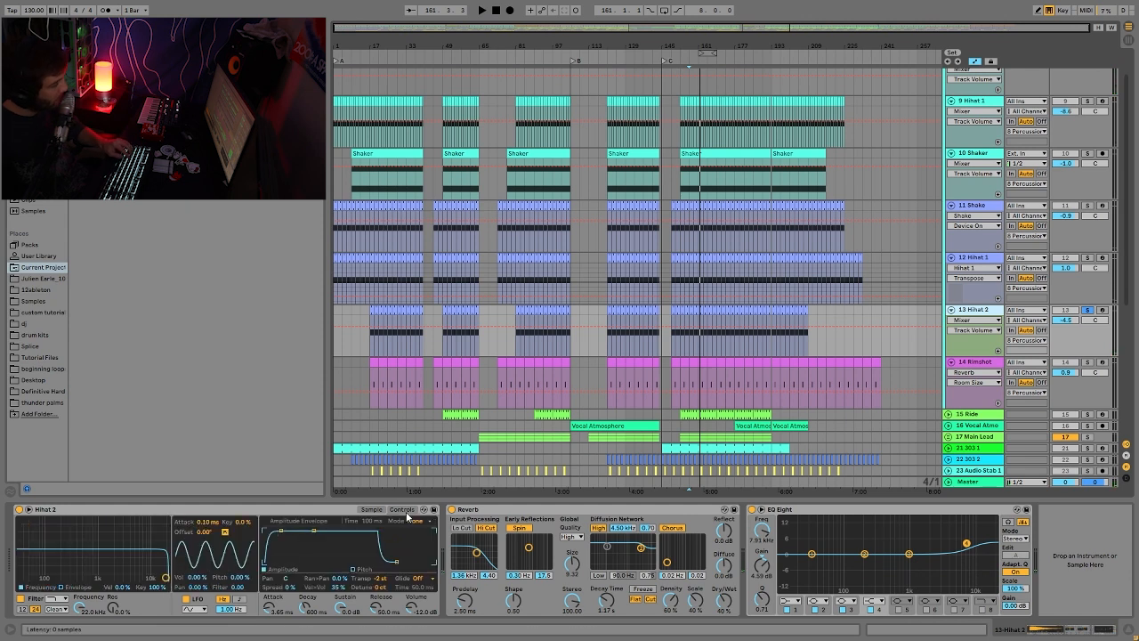
ctrl+click(1090, 259)
click(1017, 269)
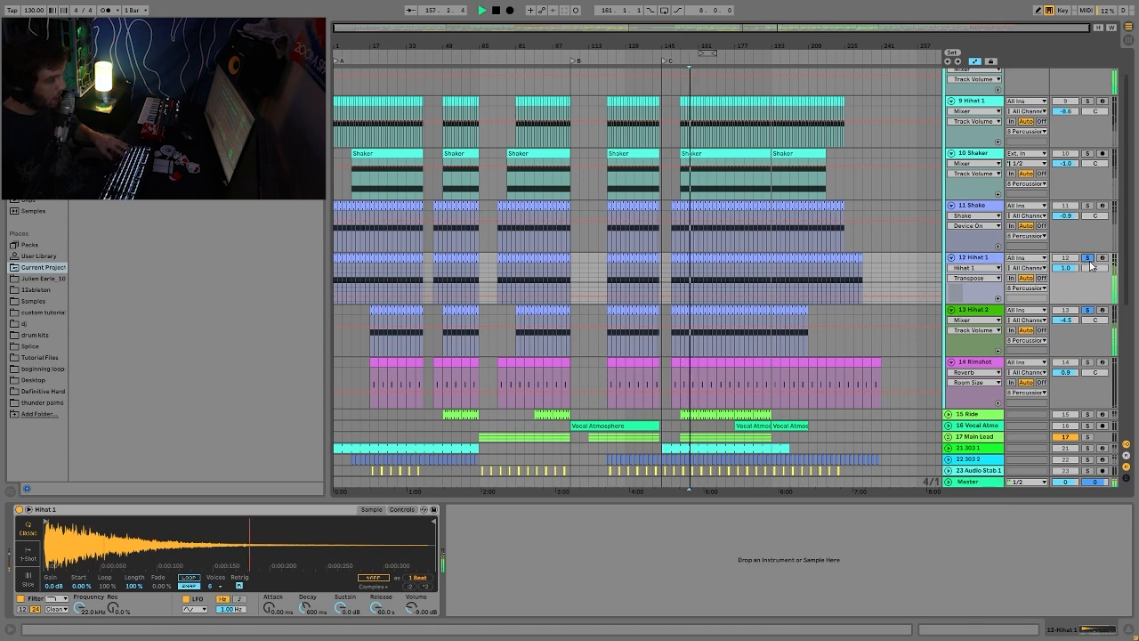
Step: Show the device chain of 13 Hihat 2 and play it with 12 Hihat 1 also soloed
click(977, 311)
key(space)
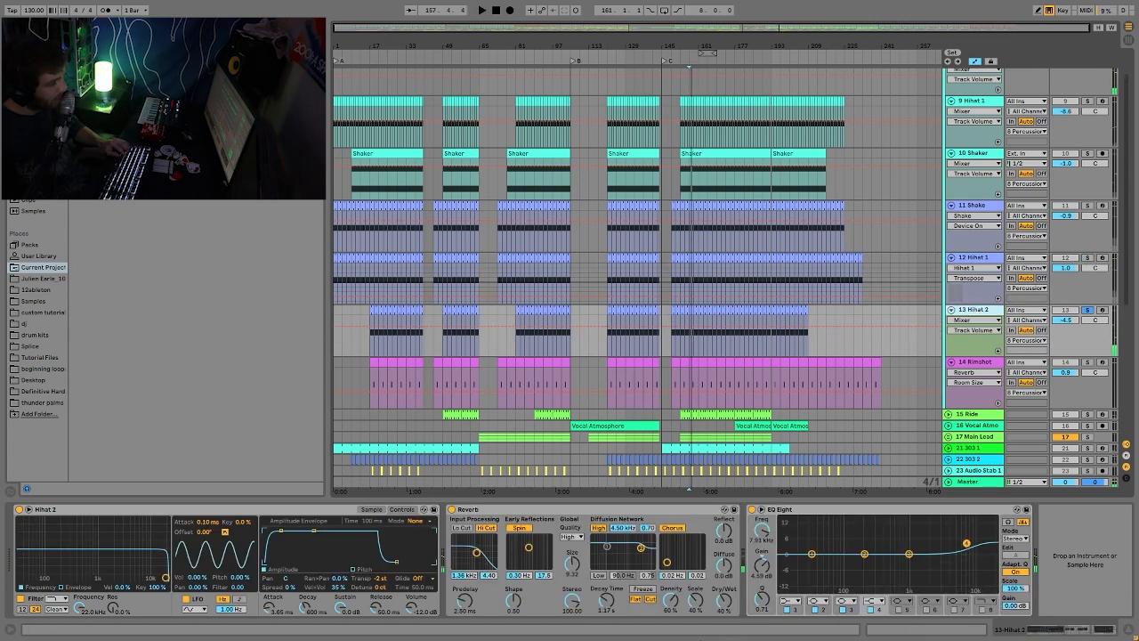
click(1085, 258)
key(space)
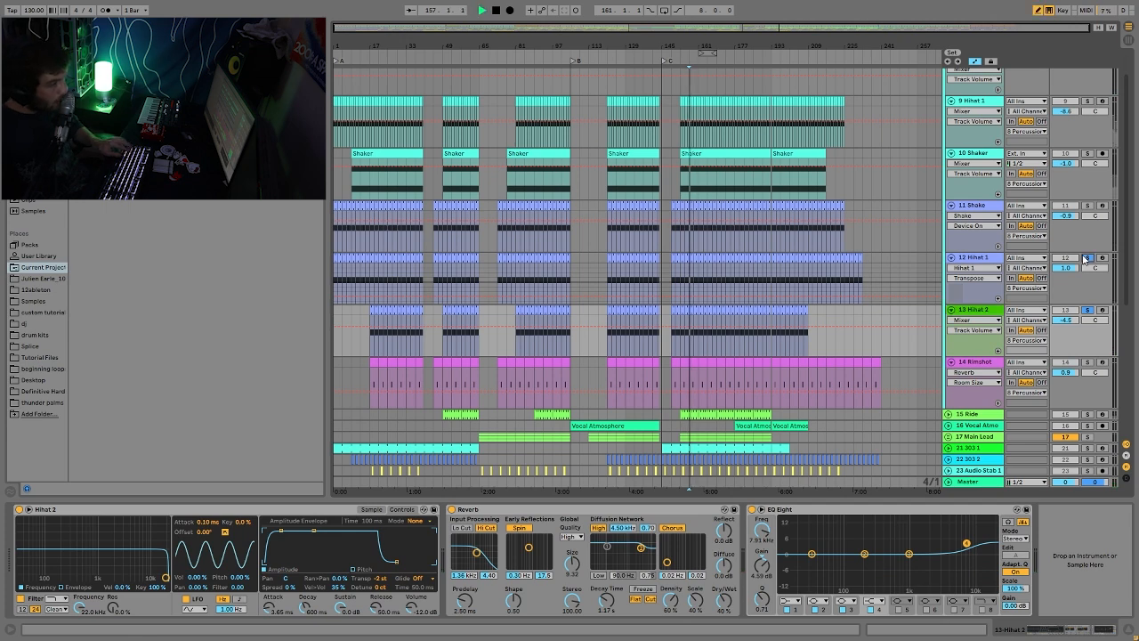
scroll(1086, 160, up, 2)
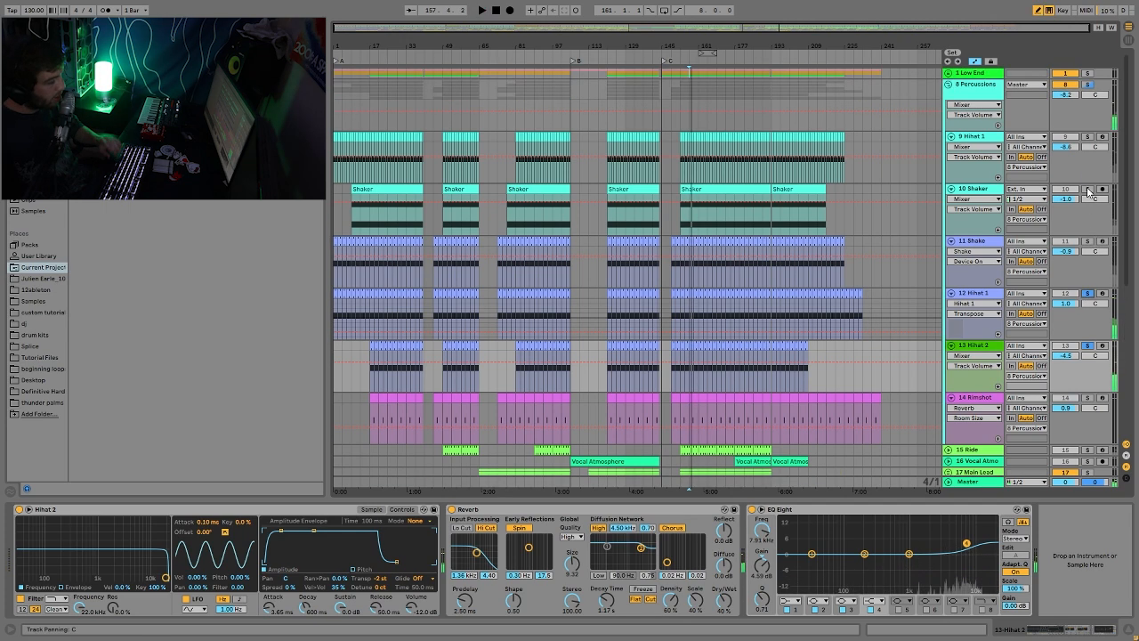
key(space)
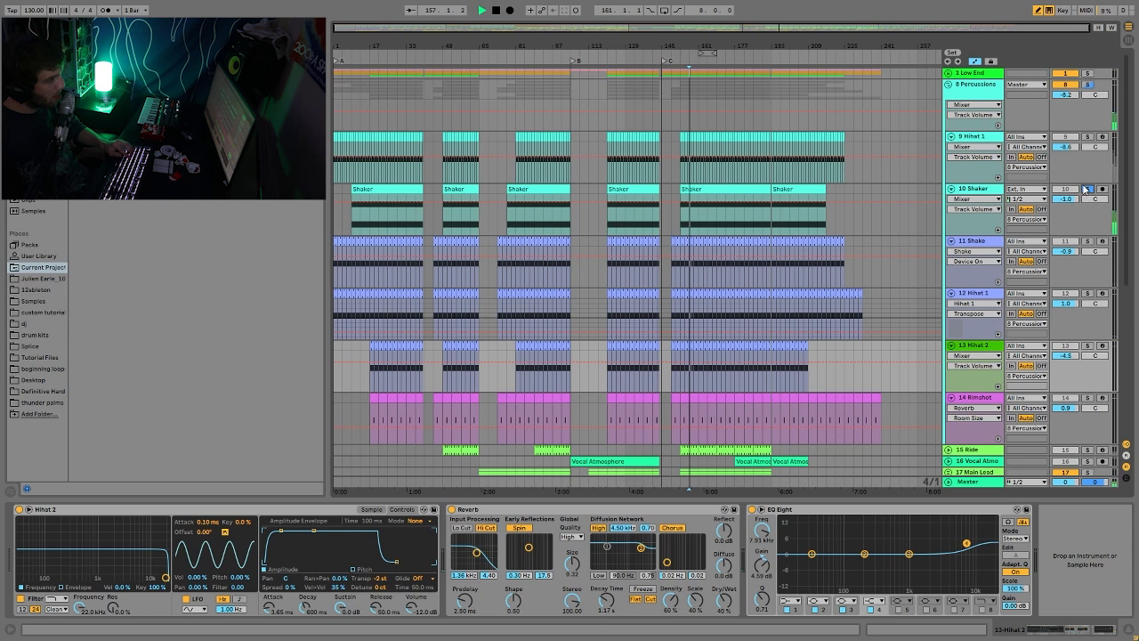
Step: Solo 10 Shaker, show its Auto Pan device, and play the track from bar 157
click(1087, 188)
key(space)
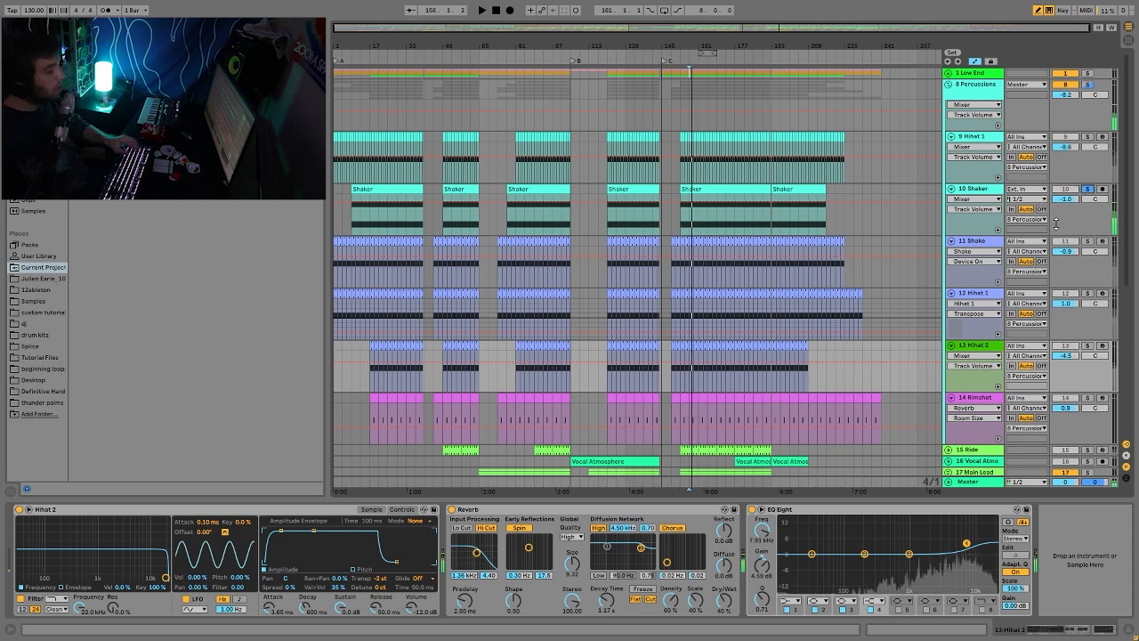
click(966, 194)
key(space)
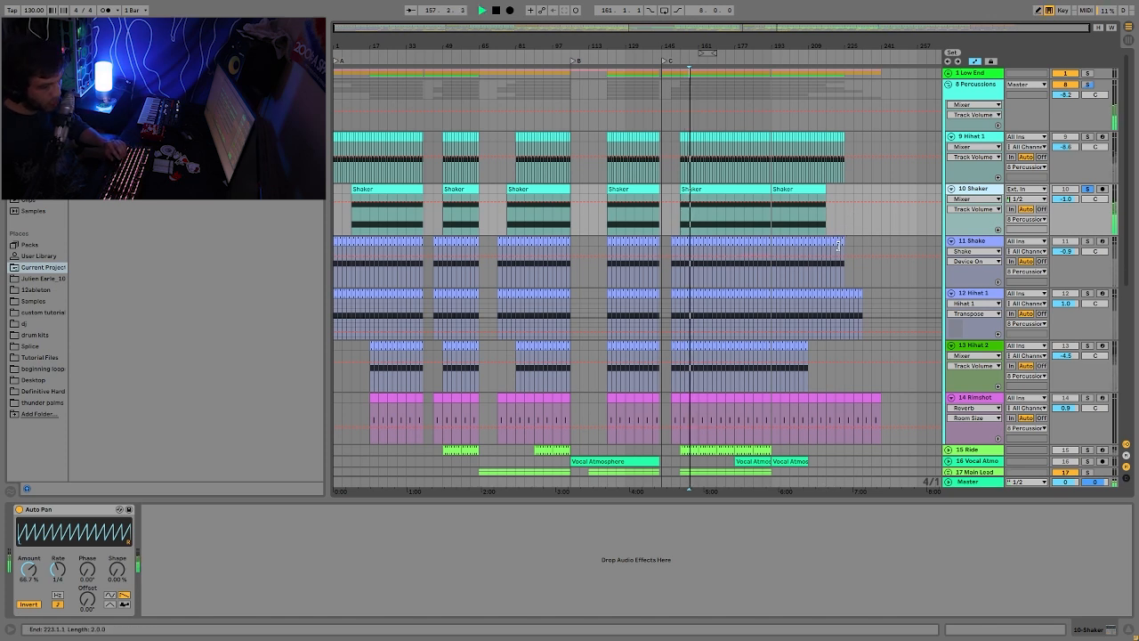
key(space)
key(space)
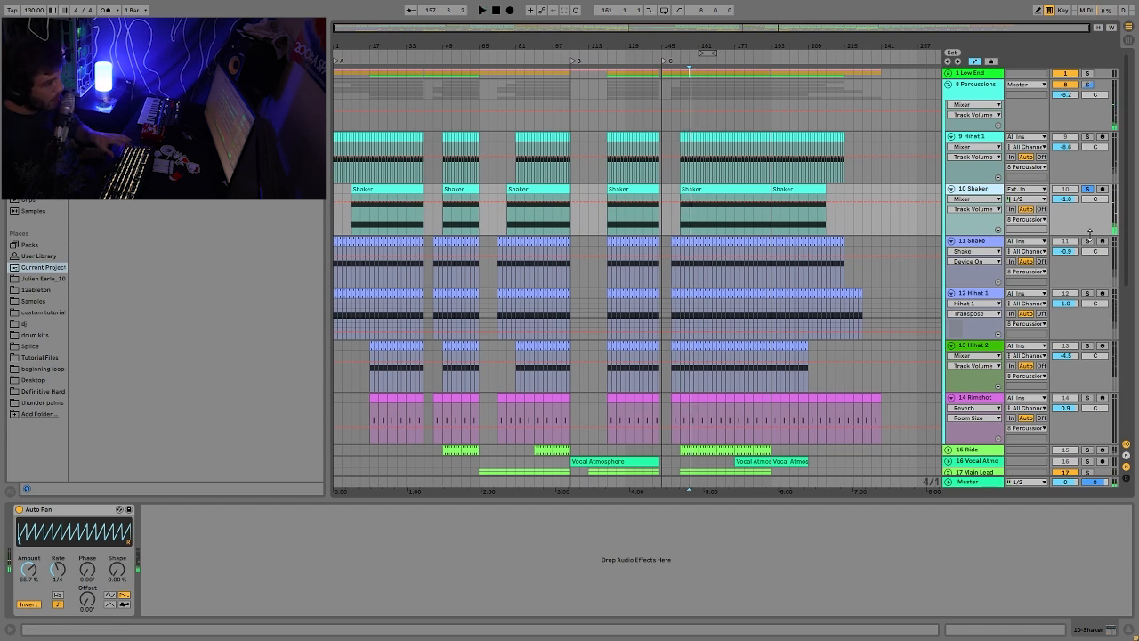
Step: Audition 11 Shake, 12 Hihat 1 and 13 Hihat 2 together by adding them to the solo during playback
ctrl+click(1088, 242)
key(space)
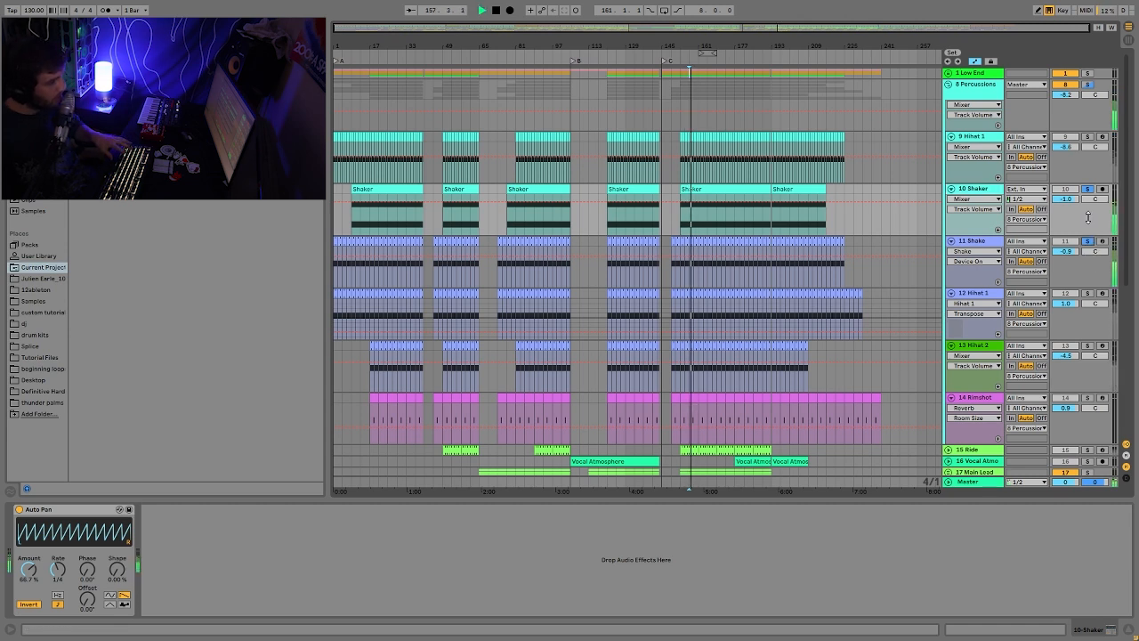
ctrl+click(1087, 293)
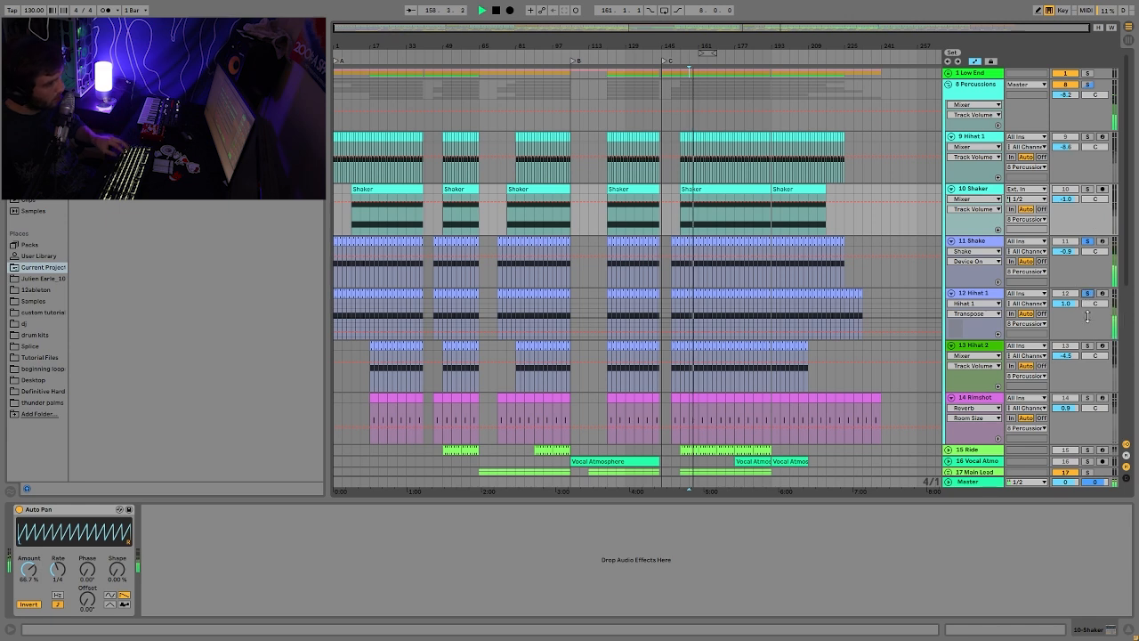
ctrl+click(1086, 346)
key(space)
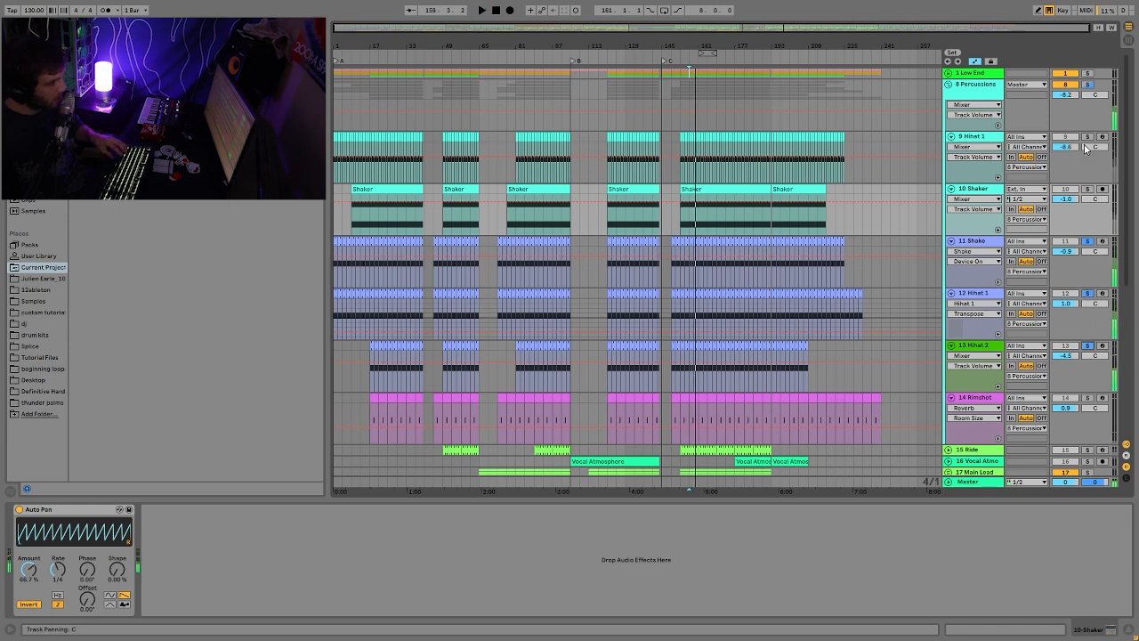
Step: Play 9 Hihat 1 and 10 Shaker soloed together from bar 157
key(space)
ctrl+click(1086, 188)
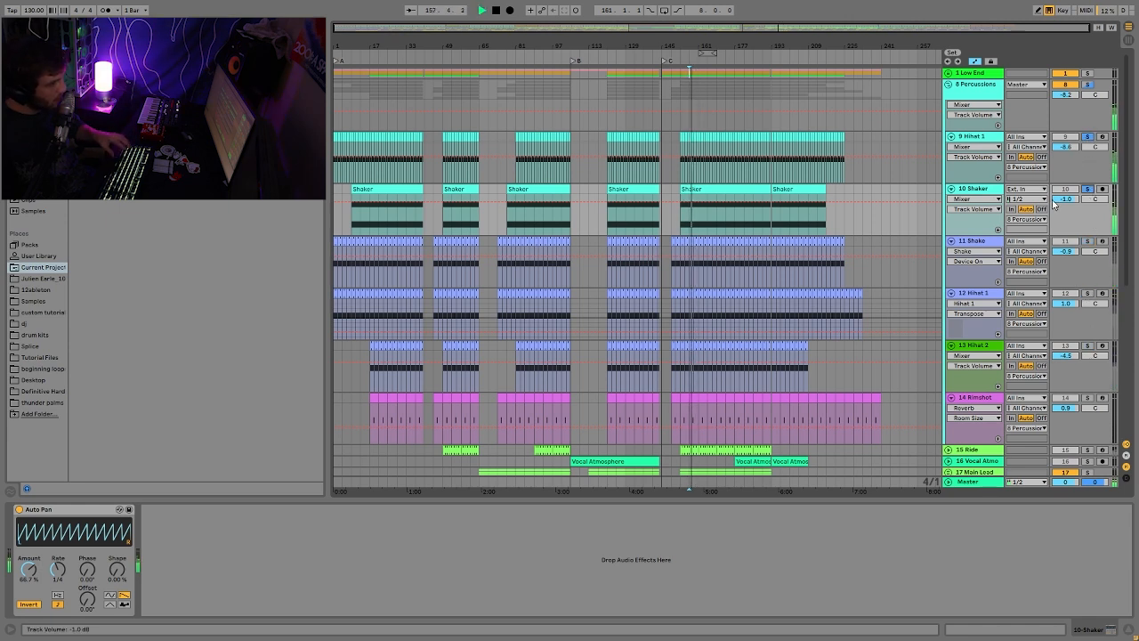
key(space)
key(space)
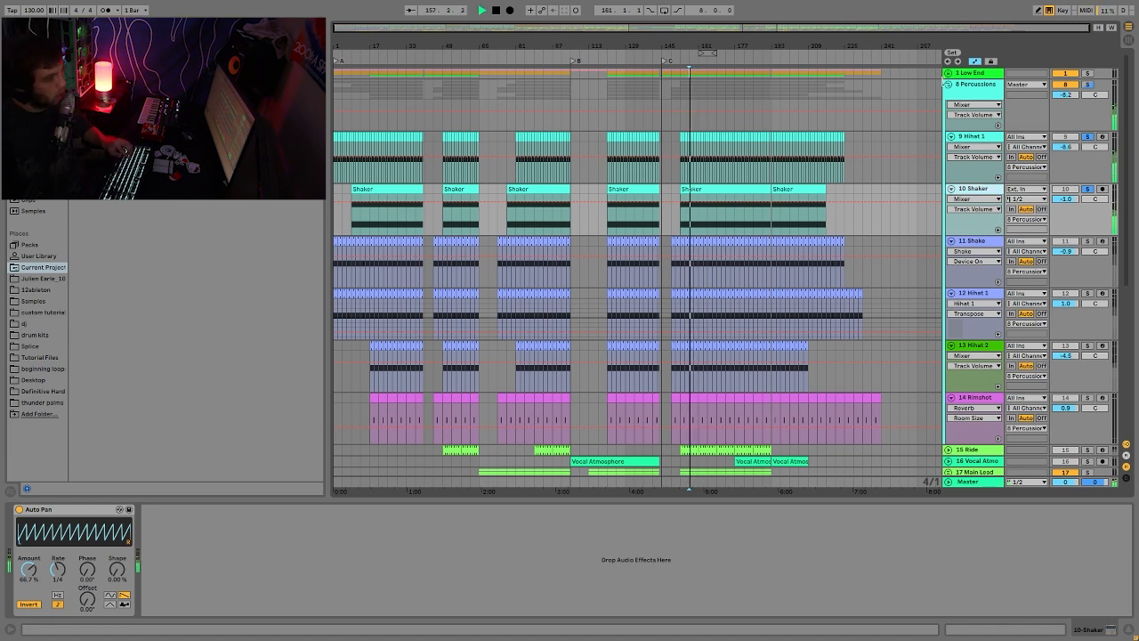
Step: Review the devices of 9 Hihat 1 and 10 Shaker in turn while playing both tracks soloed
click(979, 139)
key(space)
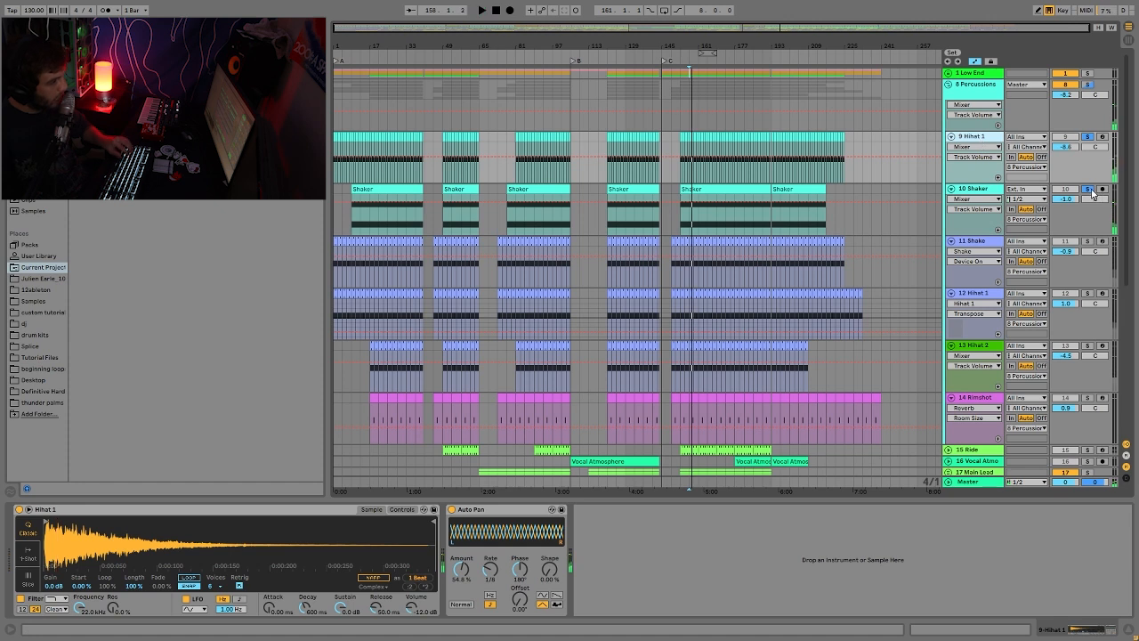
key(space)
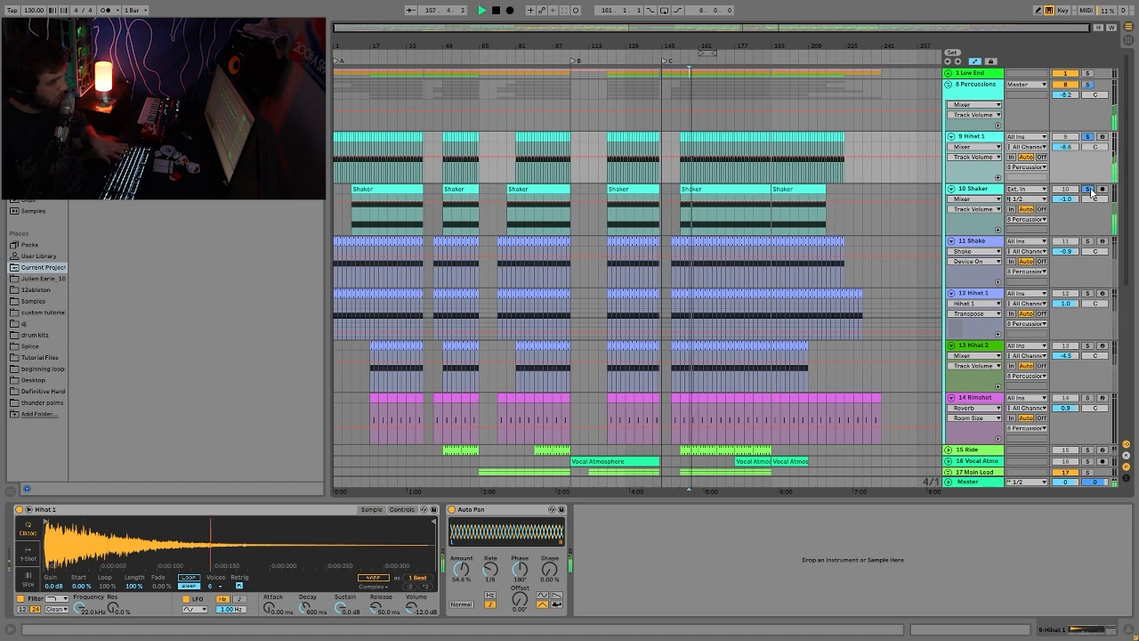
click(1087, 189)
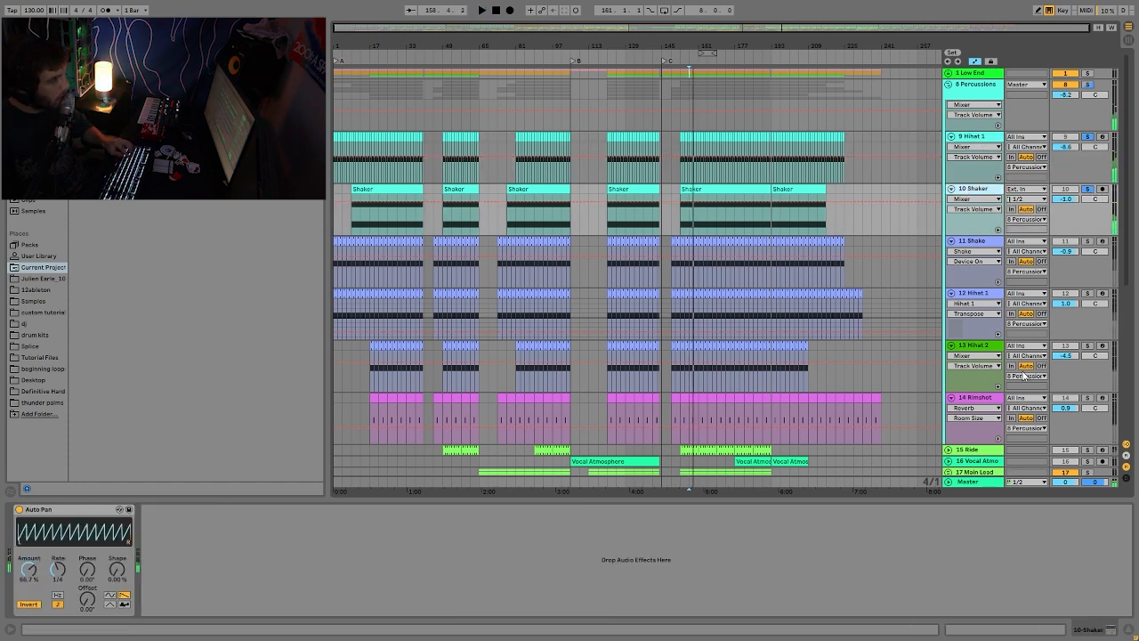
key(space)
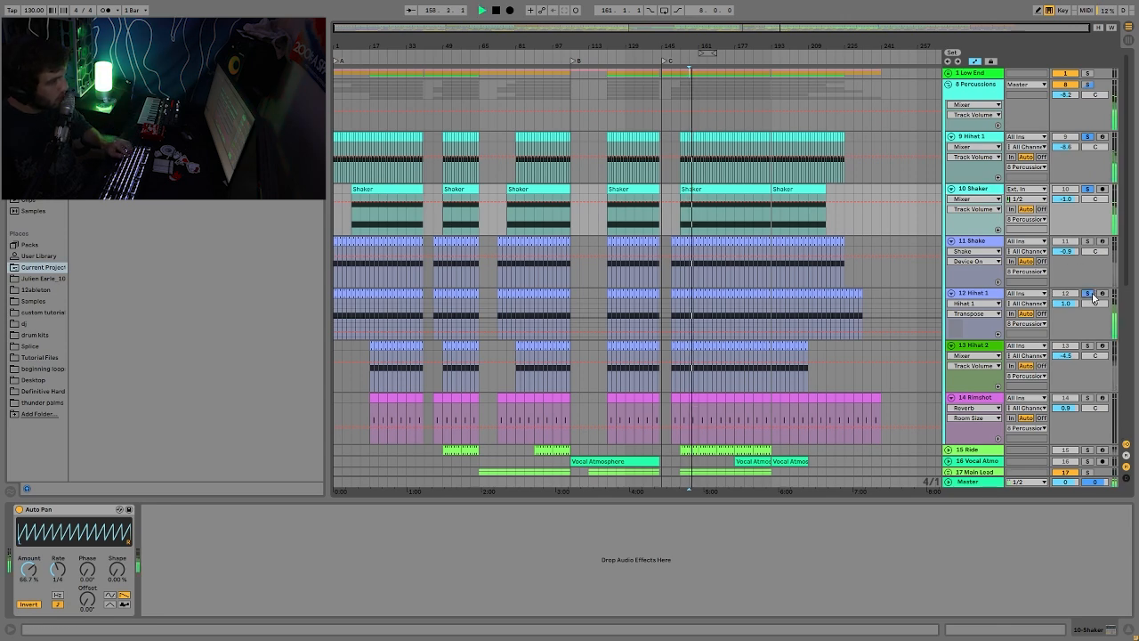
Step: Solo only 9 Hihat 1 and play it while showing its sampler and Auto Pan
scroll(1093, 292, down, 2)
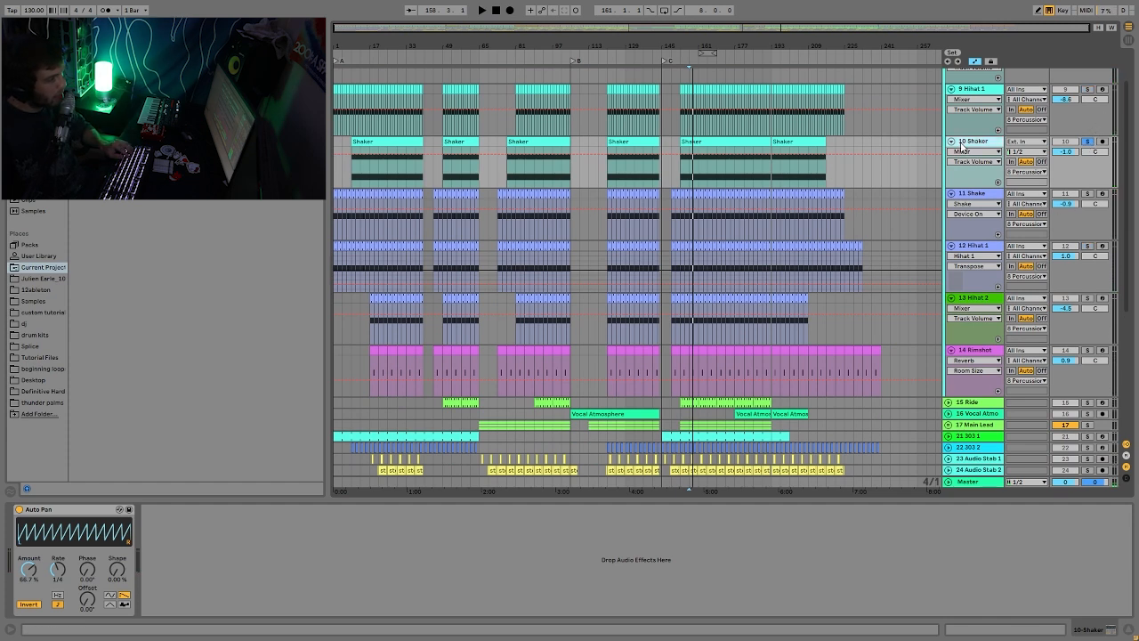
click(1087, 90)
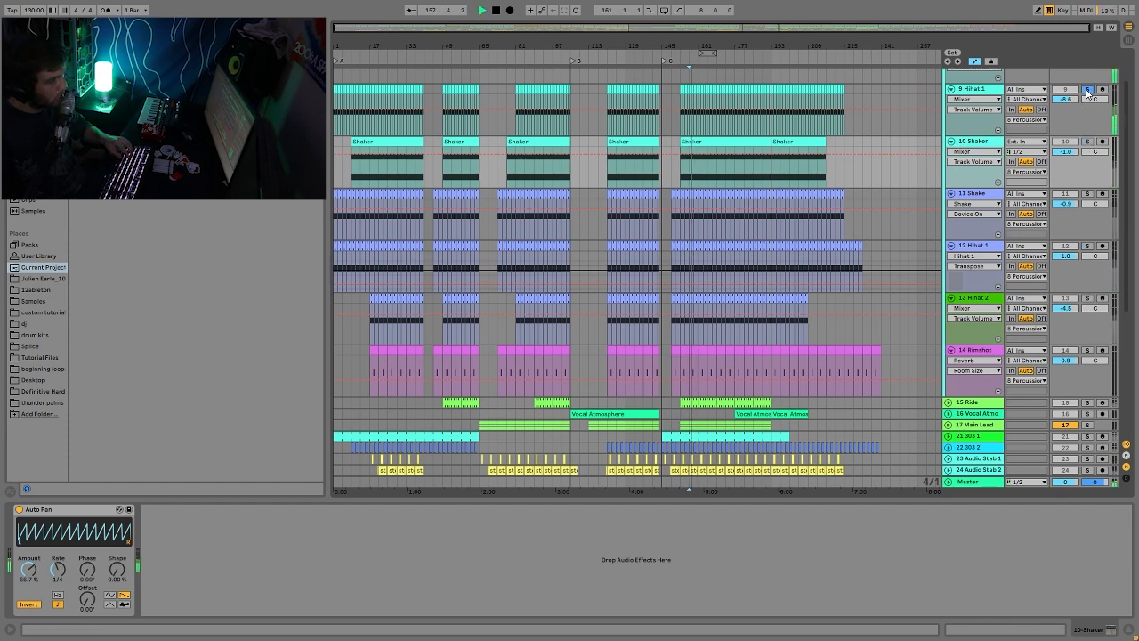
click(976, 91)
key(space)
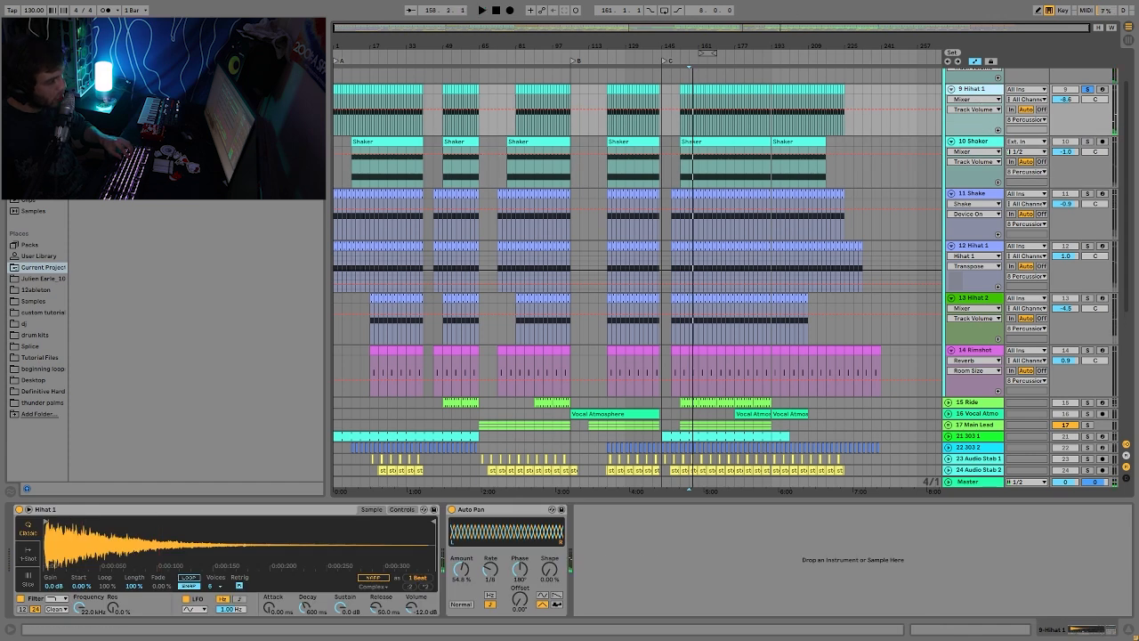
key(space)
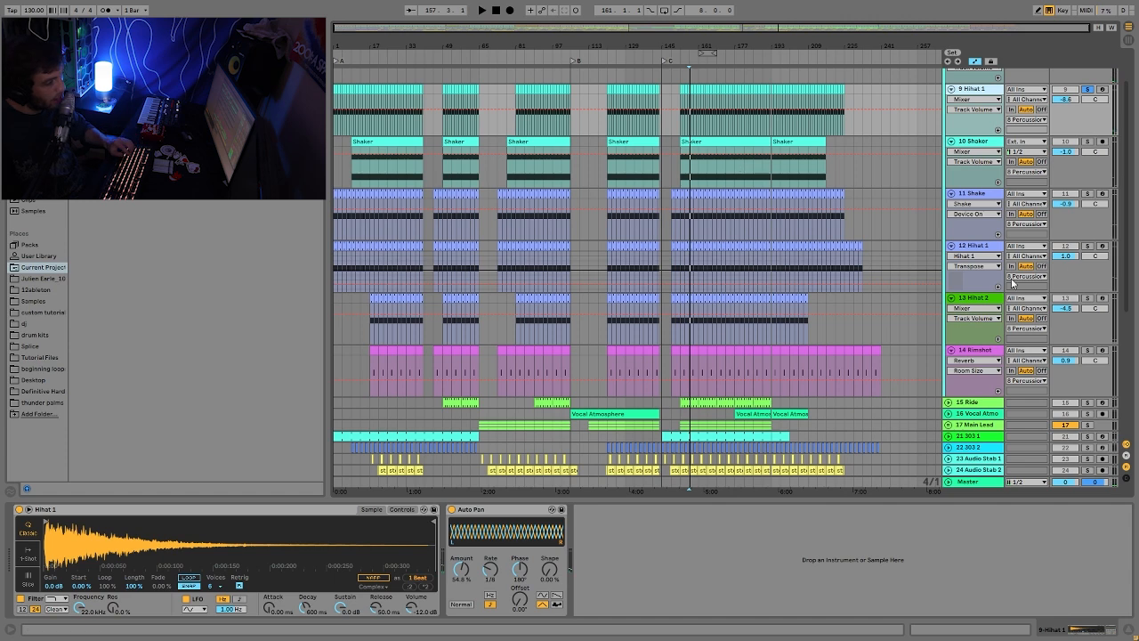
Step: Solo 14 Rimshot, show its sampler and Reverb, and play the track
click(977, 350)
click(1088, 351)
key(space)
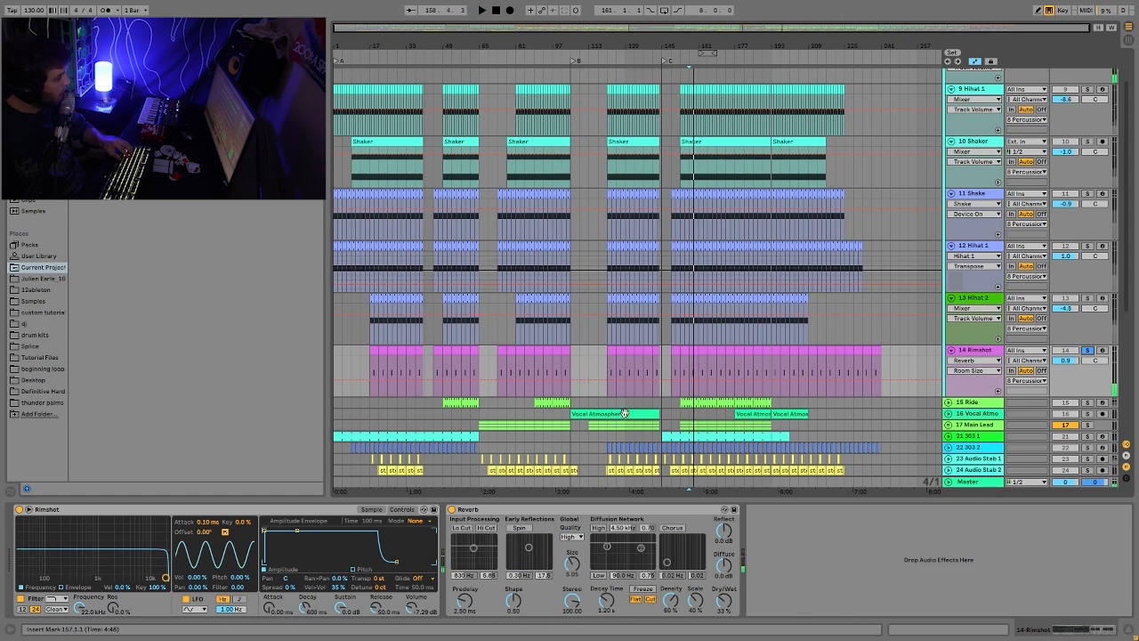
Step: Show the devices of the Percussions group and display the automation of its EQ Eight band 8 frequency
scroll(961, 178, up, 3)
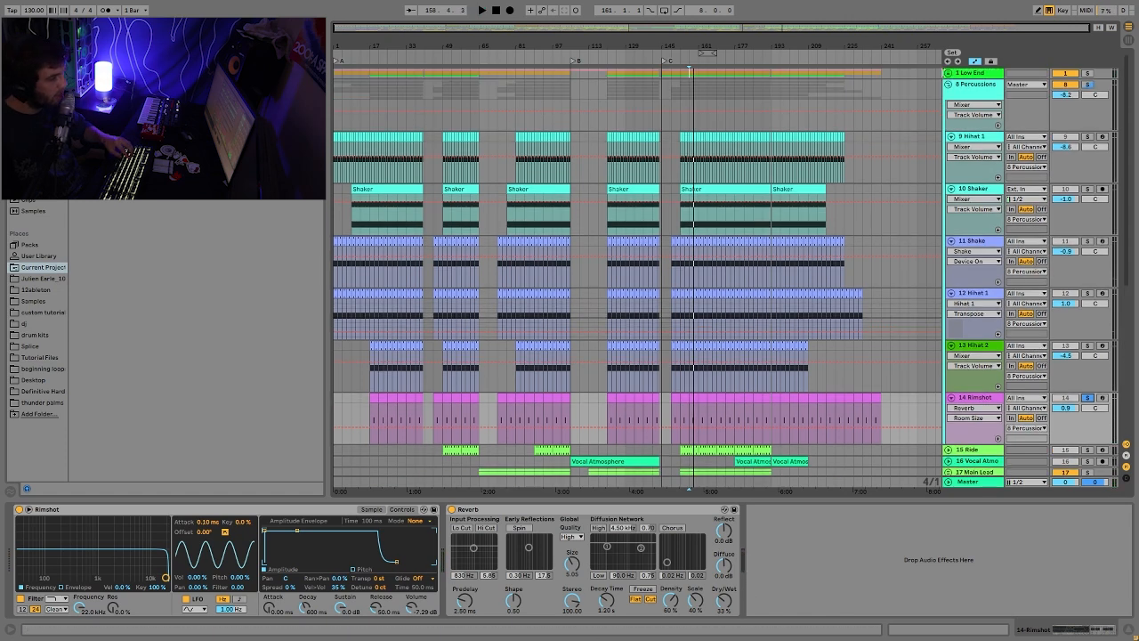
click(976, 97)
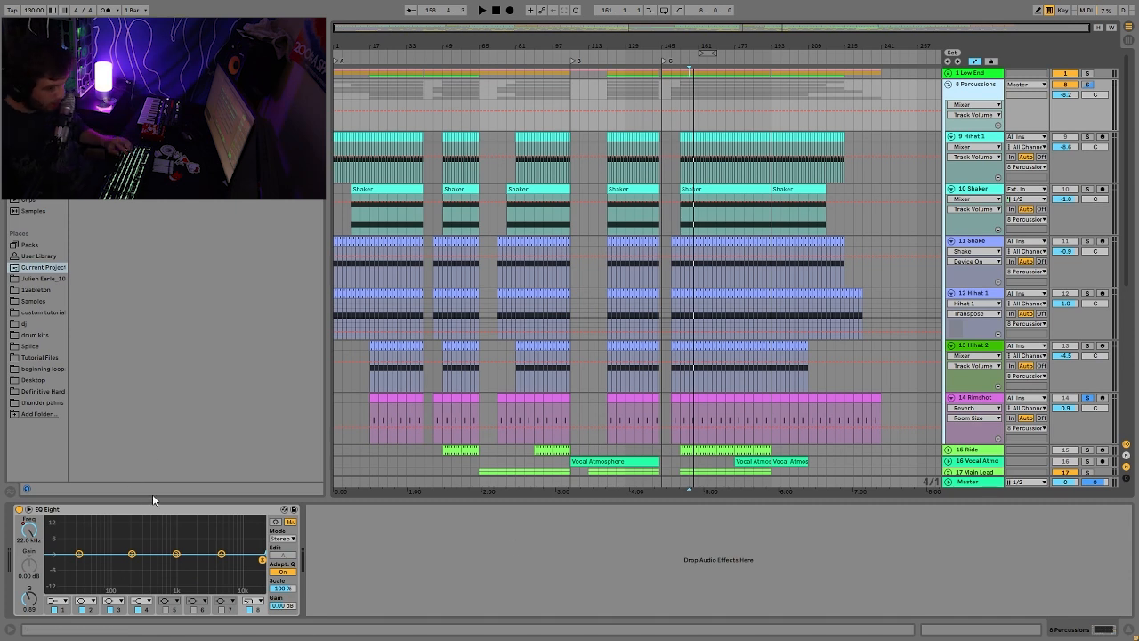
click(30, 530)
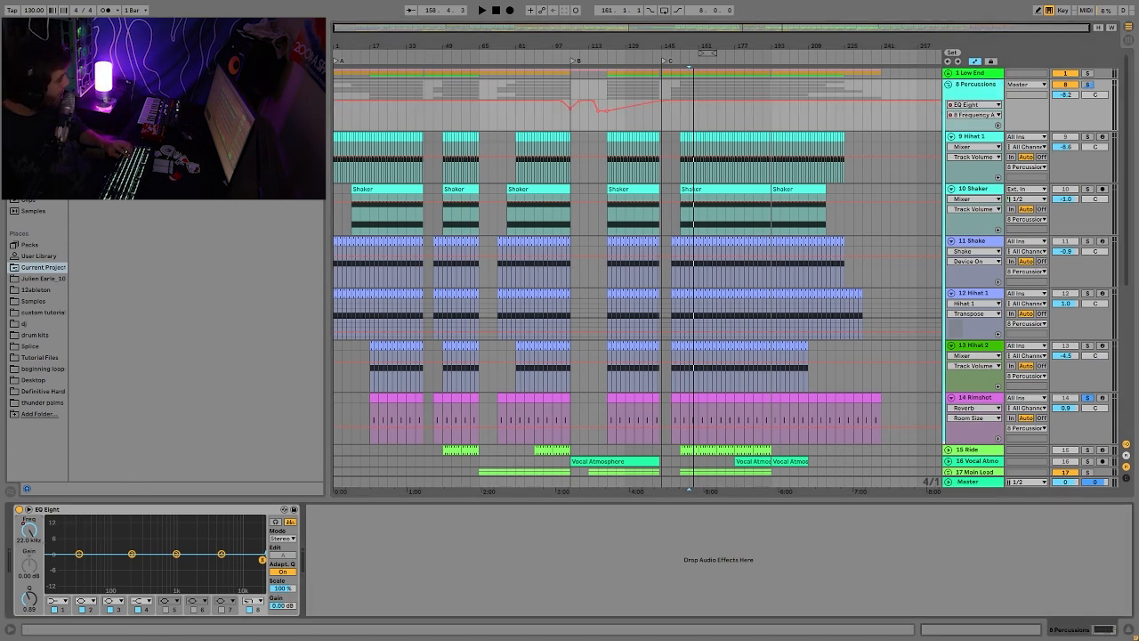
Step: Play from bar 121 at the start of the EQ Eight frequency rise and unsolo the Percussions group
click(643, 119)
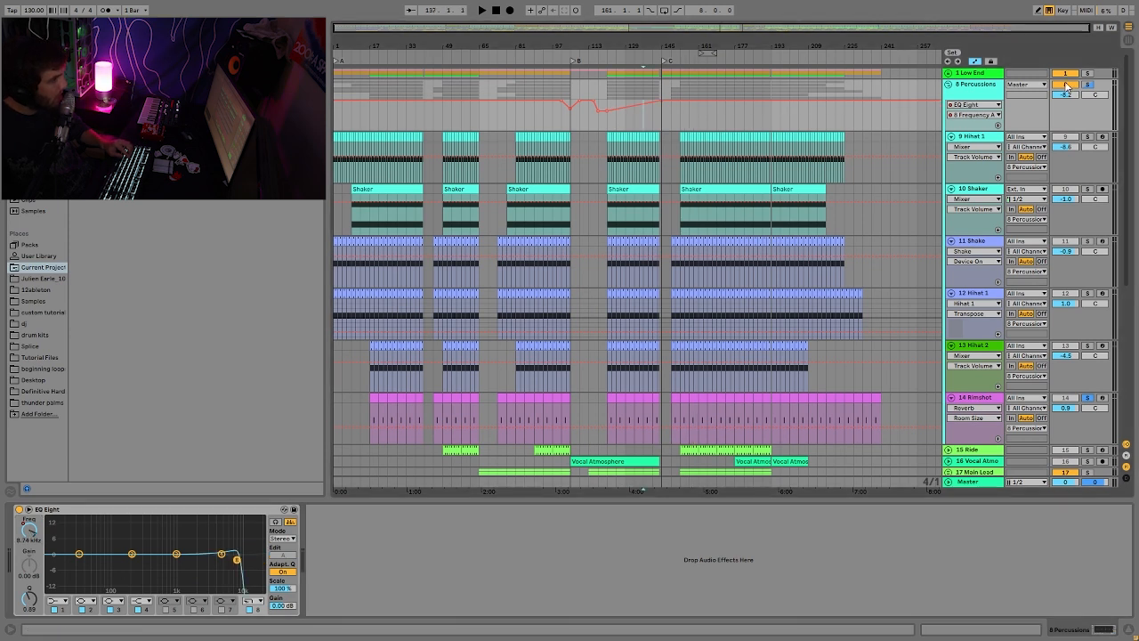
click(610, 130)
key(space)
click(1088, 85)
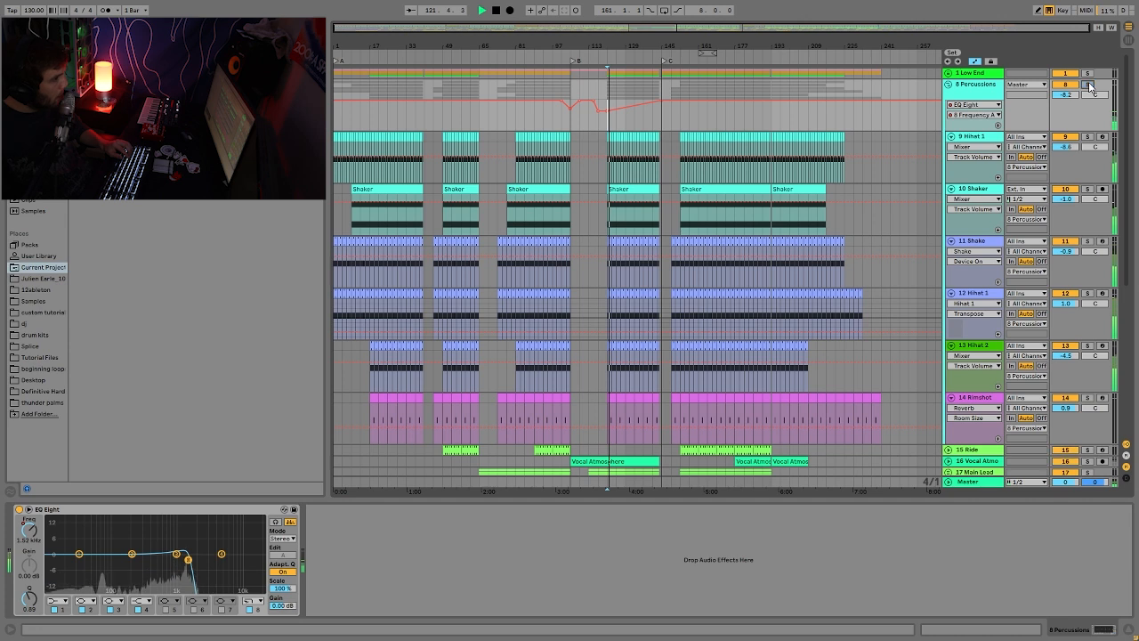
Step: Audition the rising EQ Eight frequency automation by playing from successive points along the ramp up to bar 141
click(623, 122)
key(space)
key(space)
click(633, 120)
key(space)
key(space)
click(641, 121)
key(space)
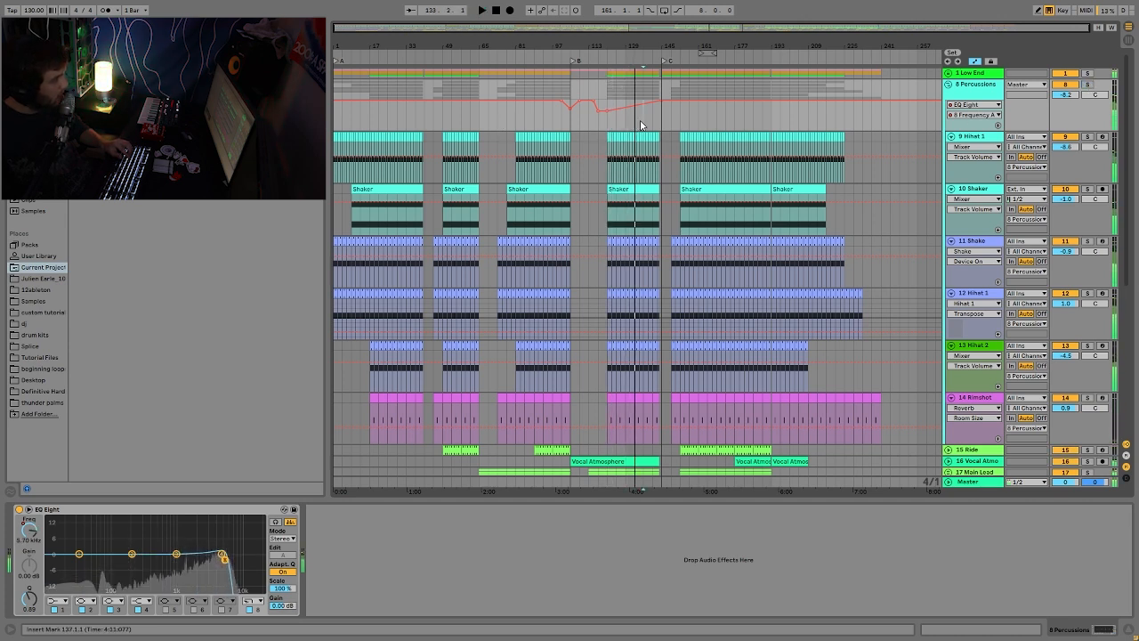
key(space)
click(651, 123)
key(space)
key(space)
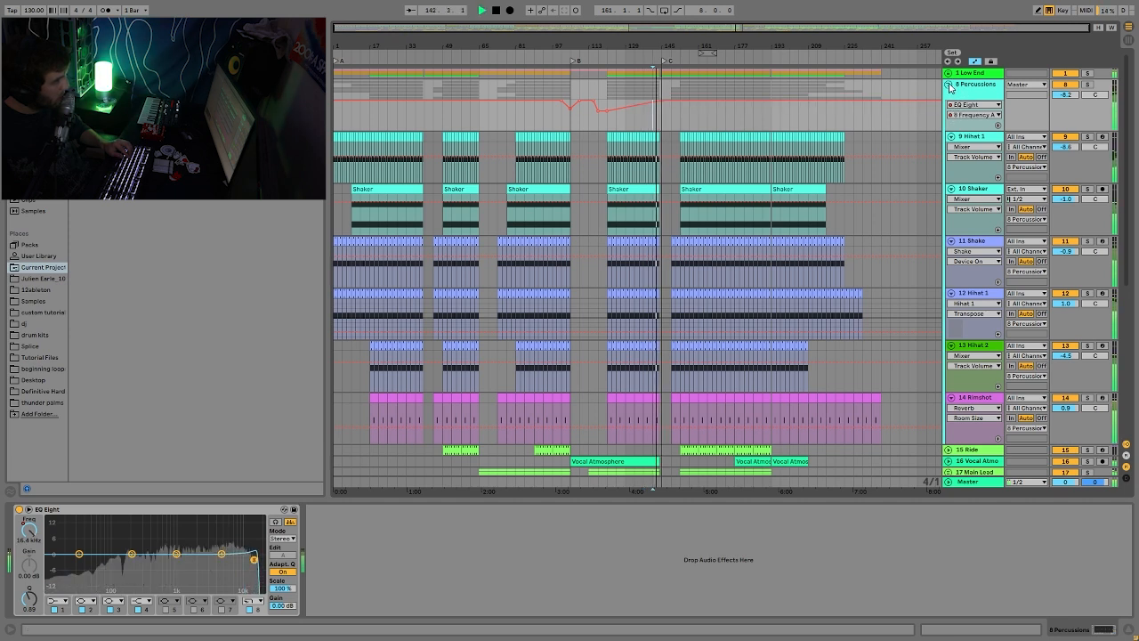
key(space)
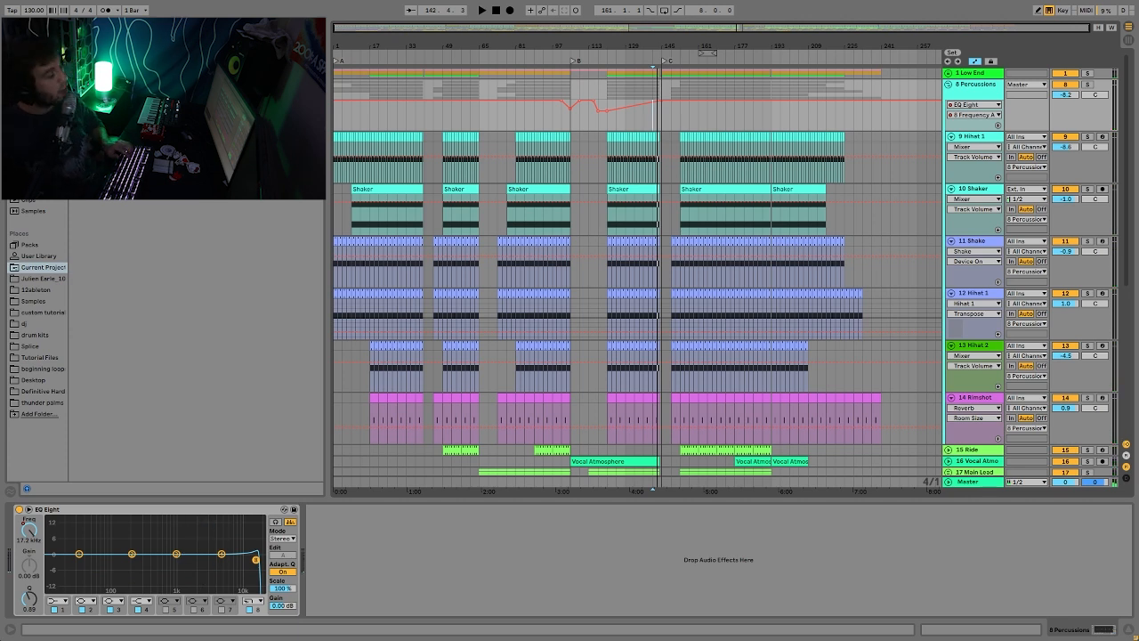
Step: Add an Auto Filter after EQ Eight on the Percussions group
click(34, 155)
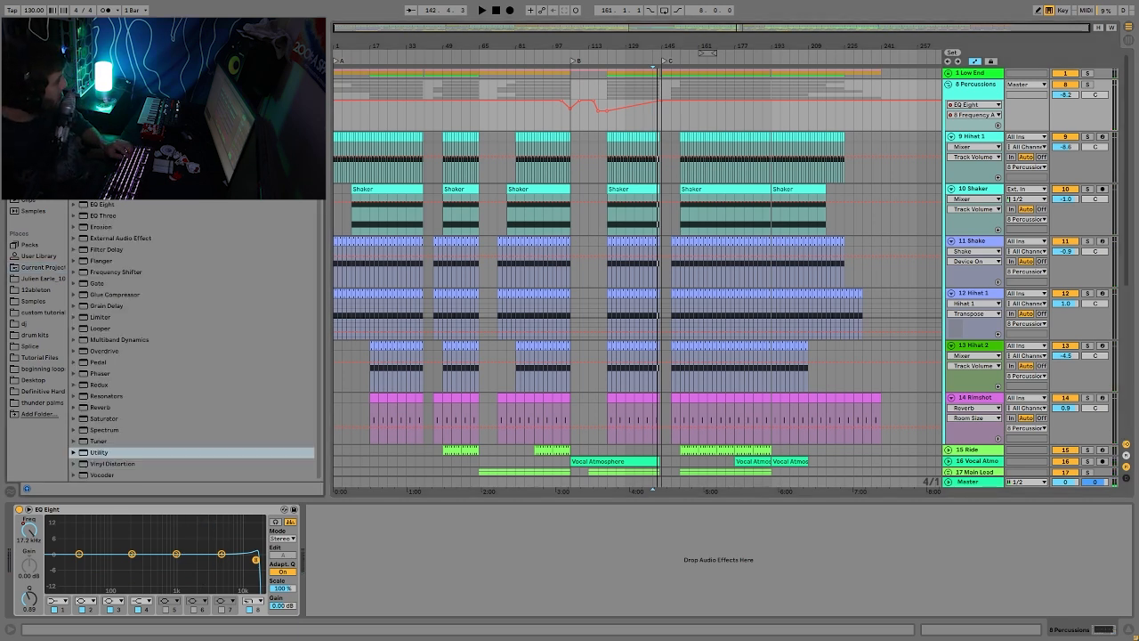
scroll(115, 98, up, 1)
double_click(105, 87)
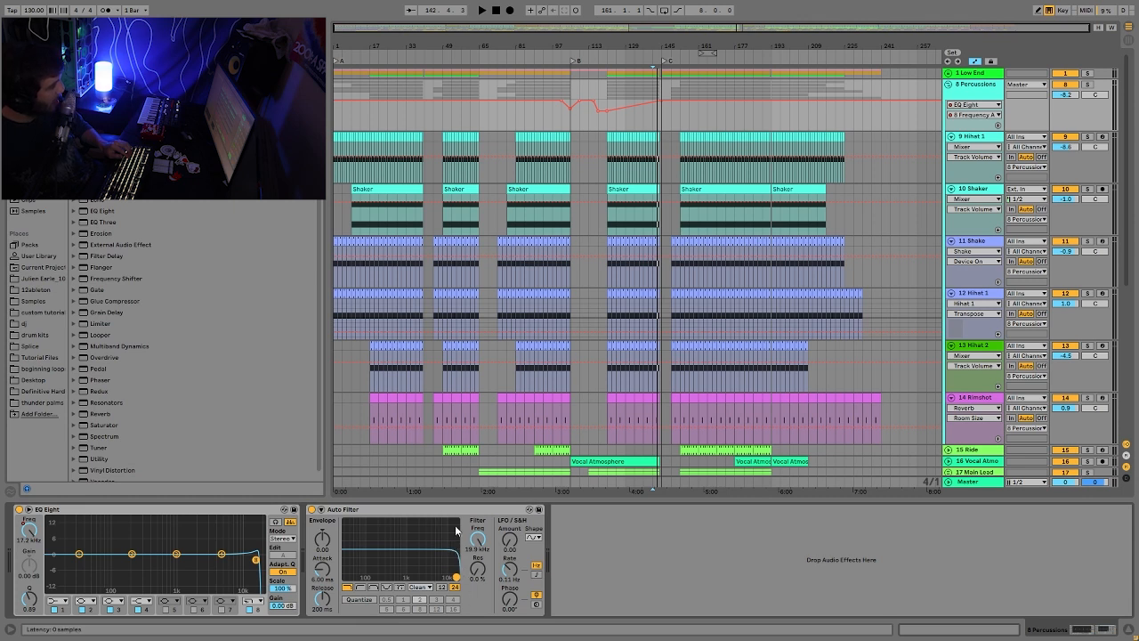
Step: Solo the Percussions group, bypass its EQ Eight, and bypass the Auto Filter while playing from bar 141
click(1088, 85)
click(19, 509)
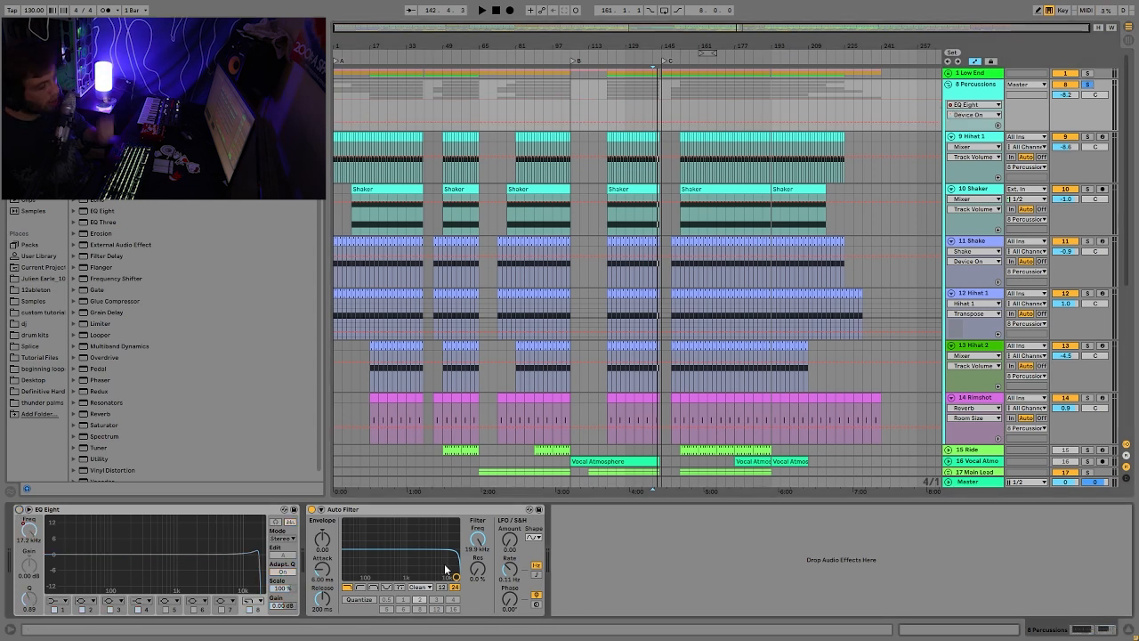
key(space)
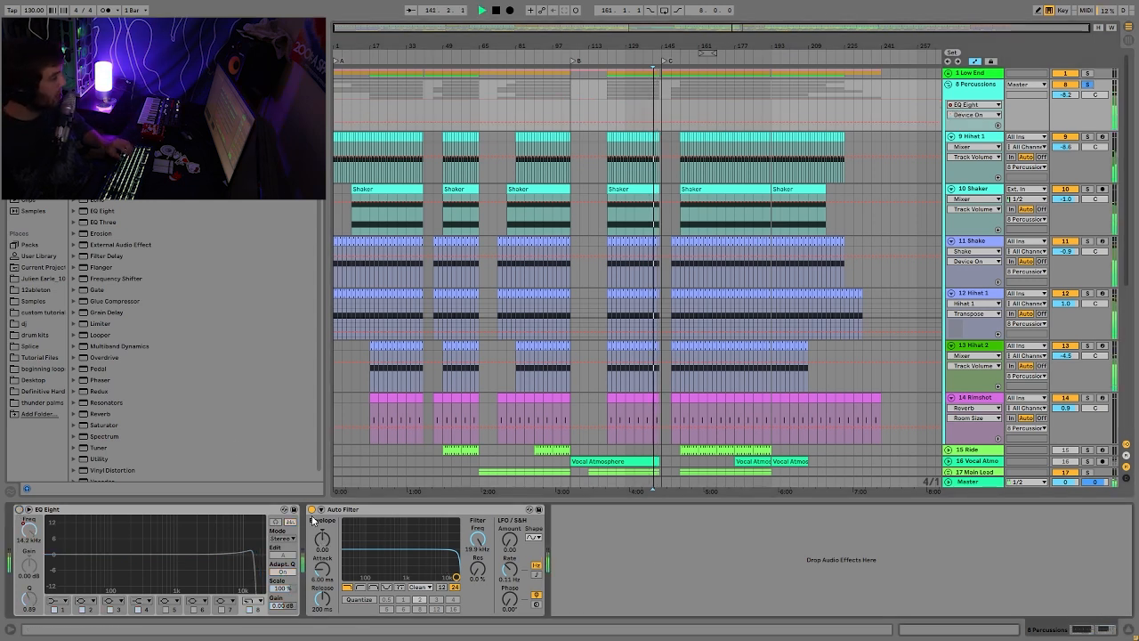
click(312, 509)
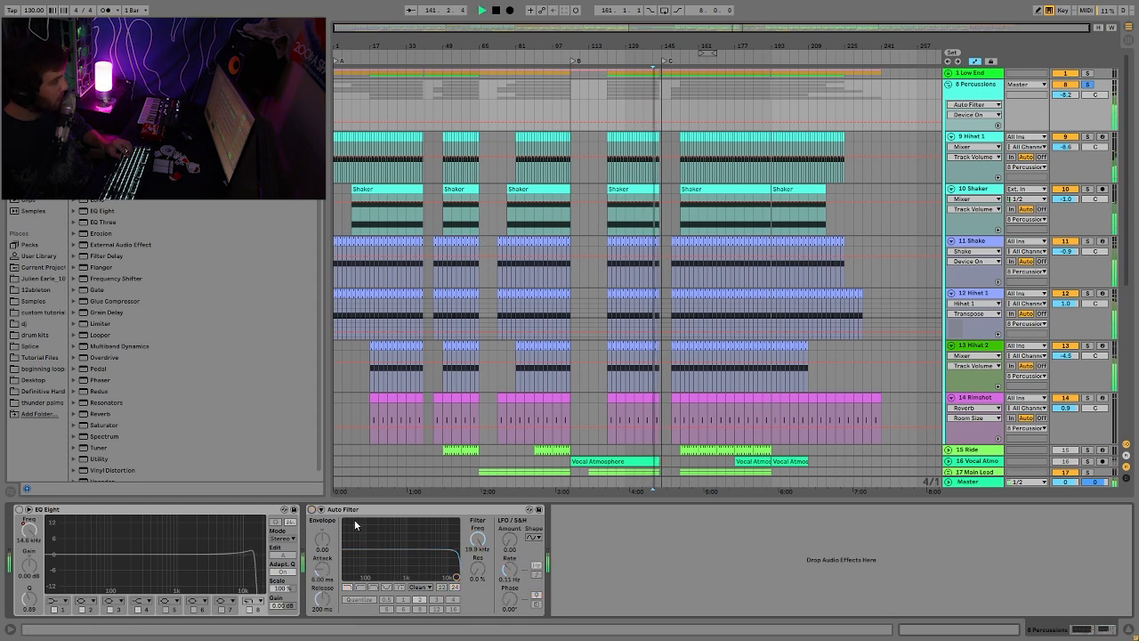
click(351, 511)
key(space)
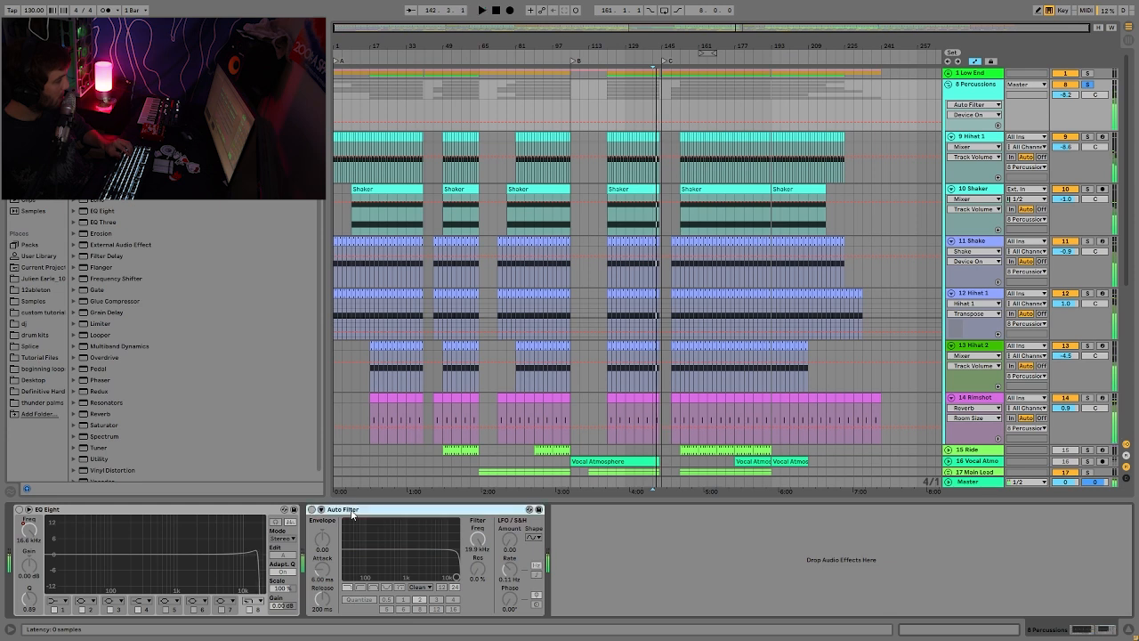
Step: Delete the Auto Filter from the Percussions group, reactivate its EQ Eight, and audition the group from bar 157
key(Delete)
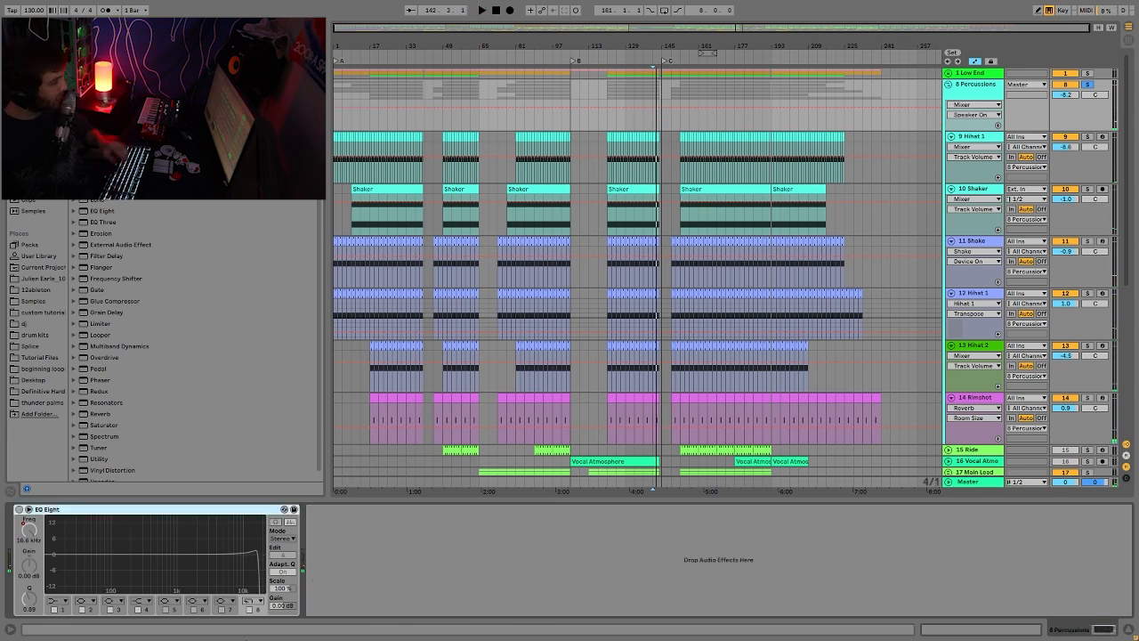
click(19, 509)
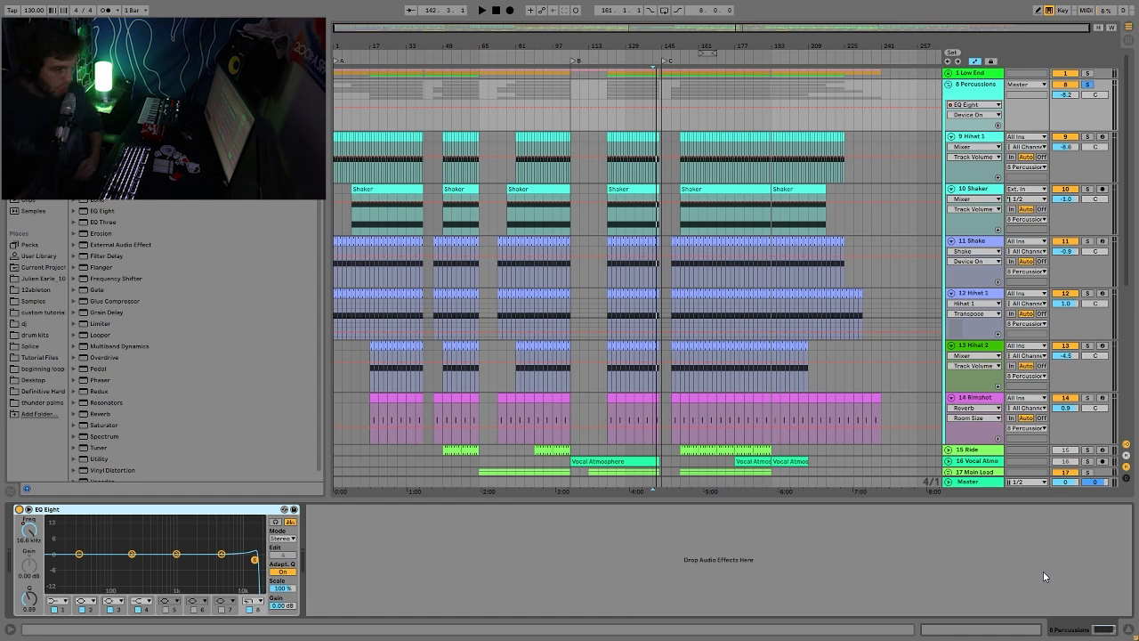
click(688, 133)
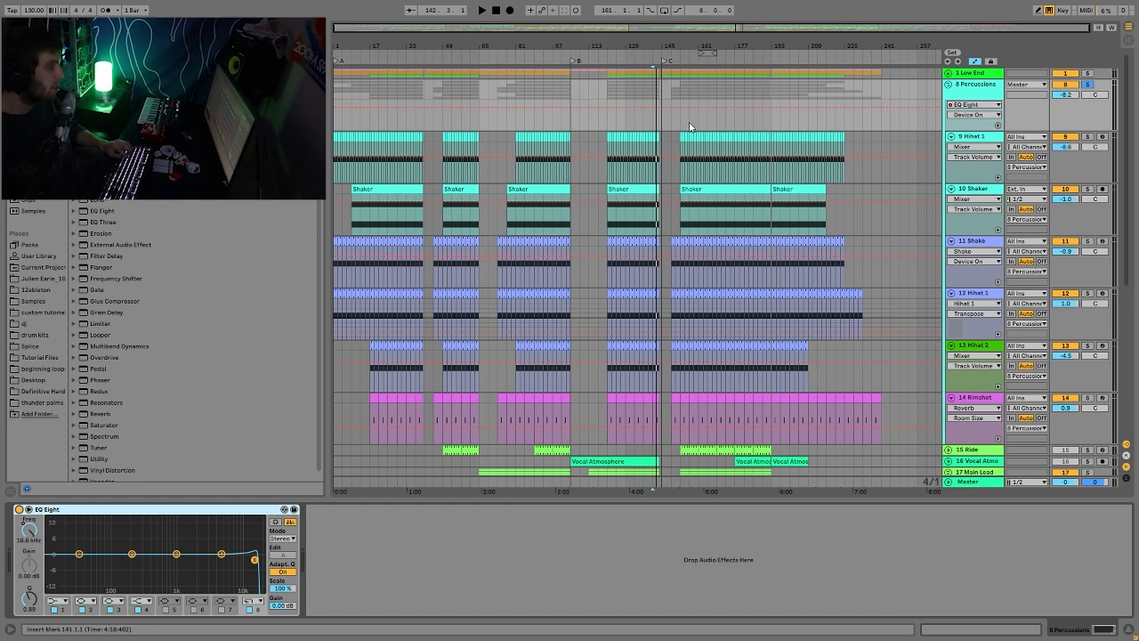
key(space)
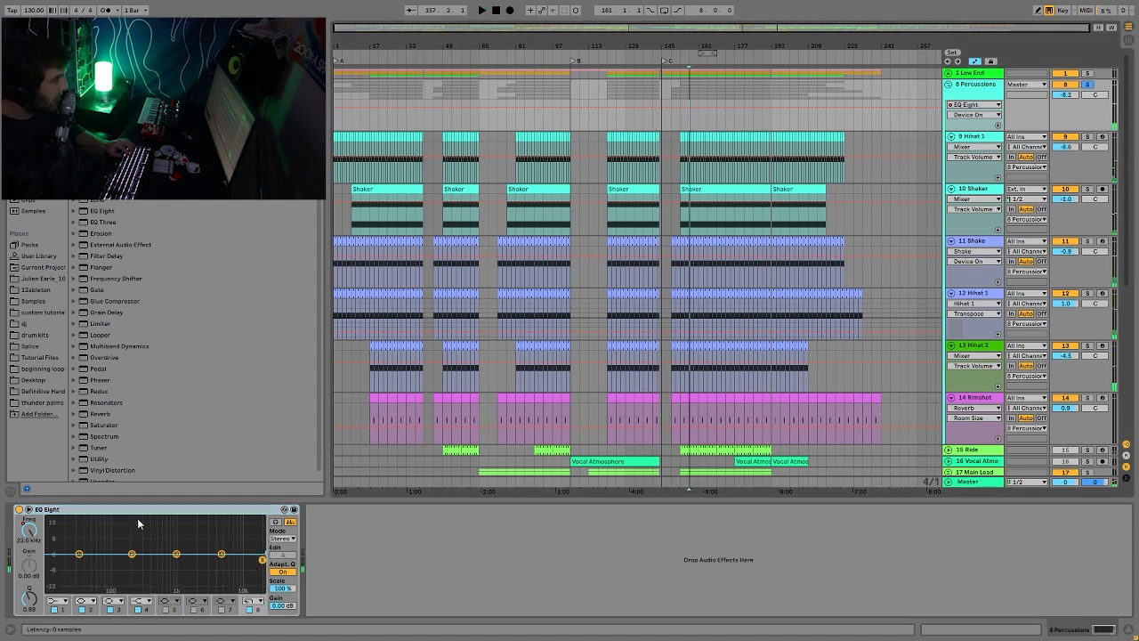
Step: Fold the Percussions group, solo the Ride track, show its devices, and play it
scroll(974, 178, down, 5)
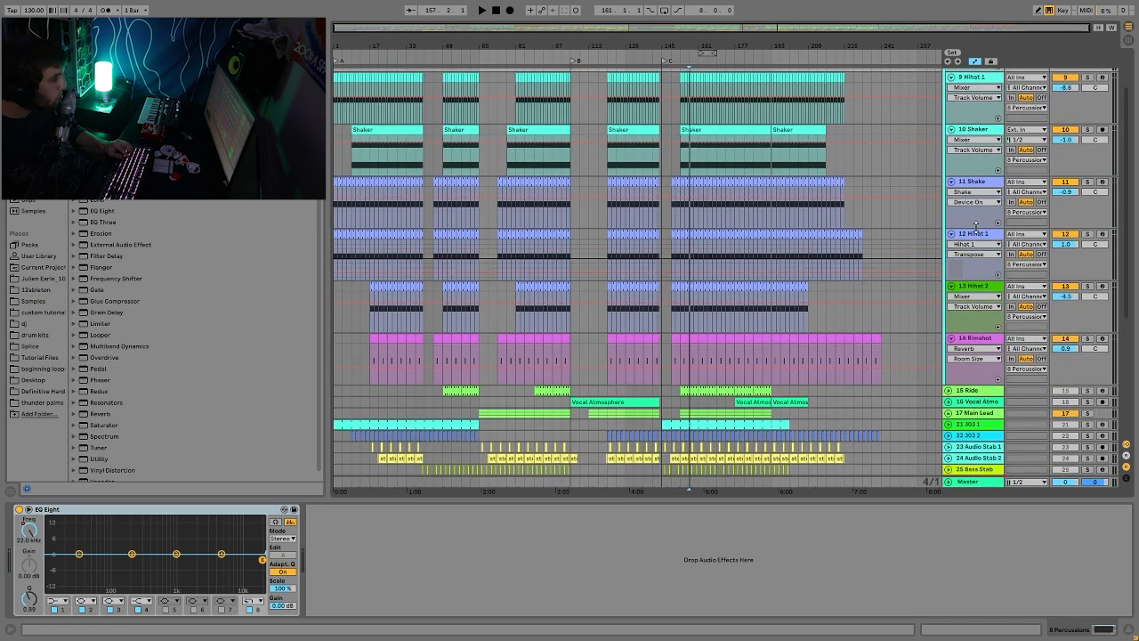
scroll(973, 178, up, 5)
click(949, 83)
click(1087, 105)
key(space)
click(965, 105)
click(964, 88)
click(966, 106)
key(space)
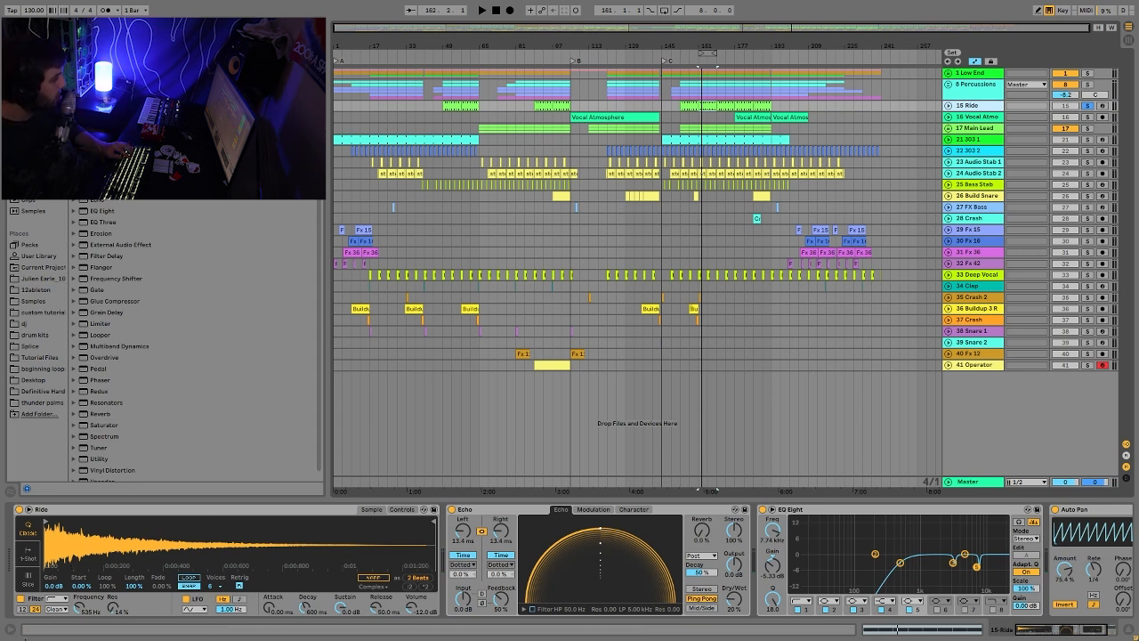
Step: Audition the Ride track with its Echo bypassed and switched back on
scroll(509, 540, right, 3)
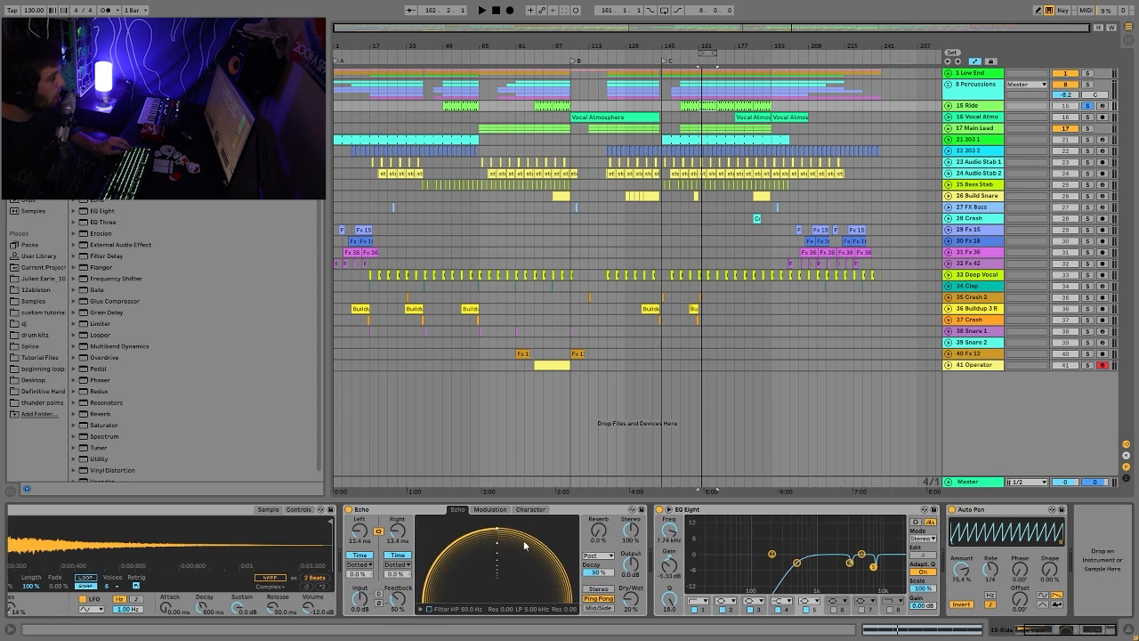
key(space)
click(348, 510)
click(348, 509)
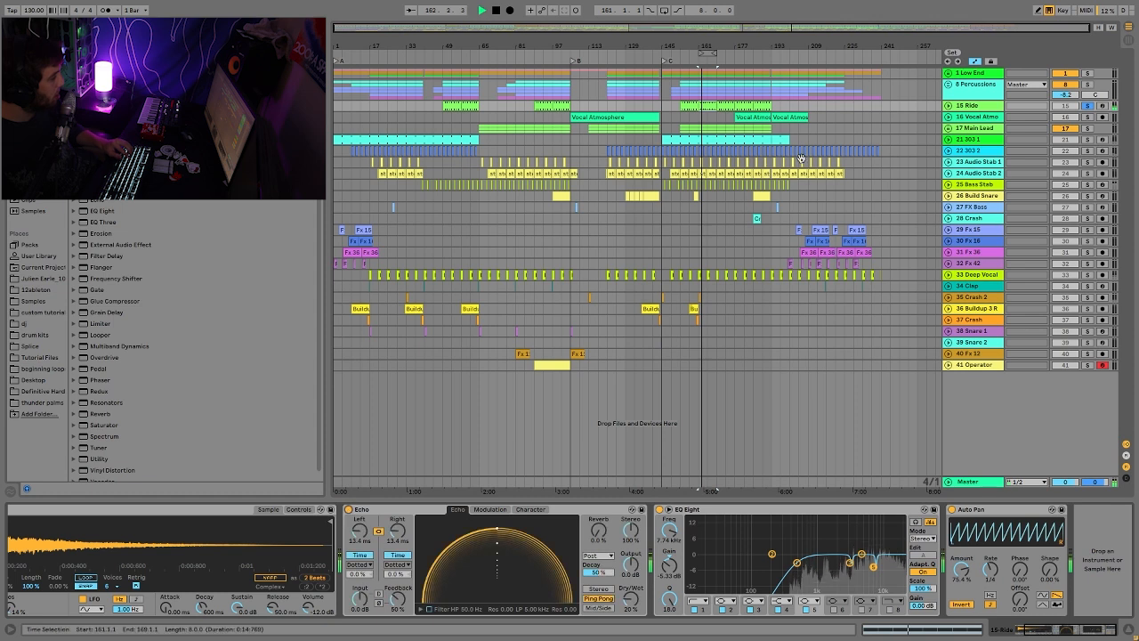
Step: Listen to the Ride together with the soloed Percussions and Low End groups, and return to the Ride alone
ctrl+click(1087, 85)
ctrl+click(1090, 74)
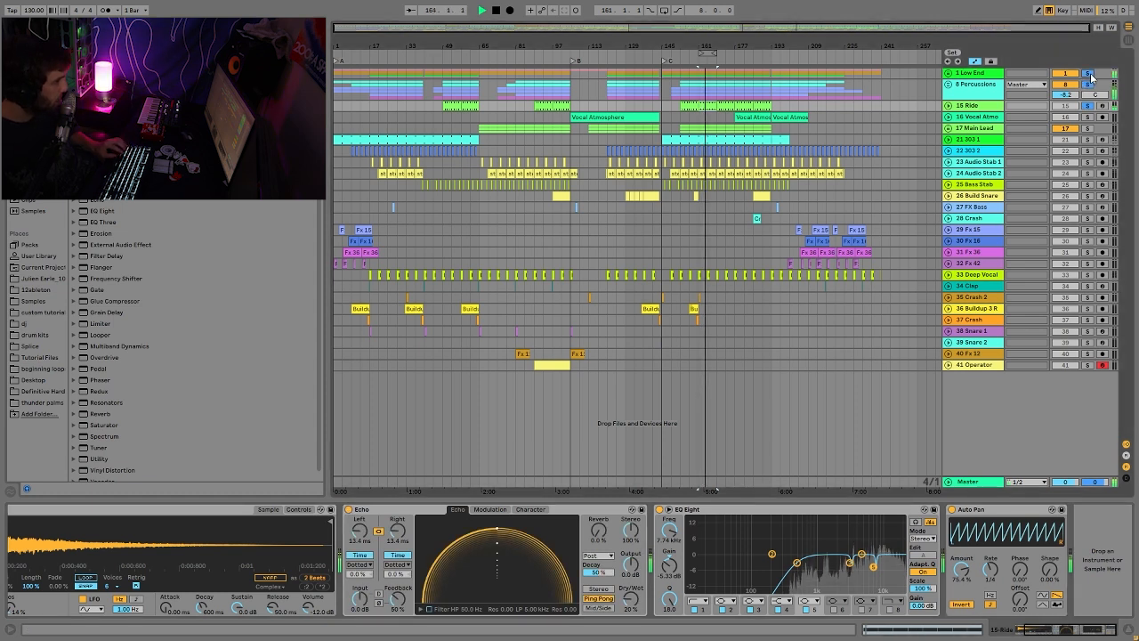
click(1089, 105)
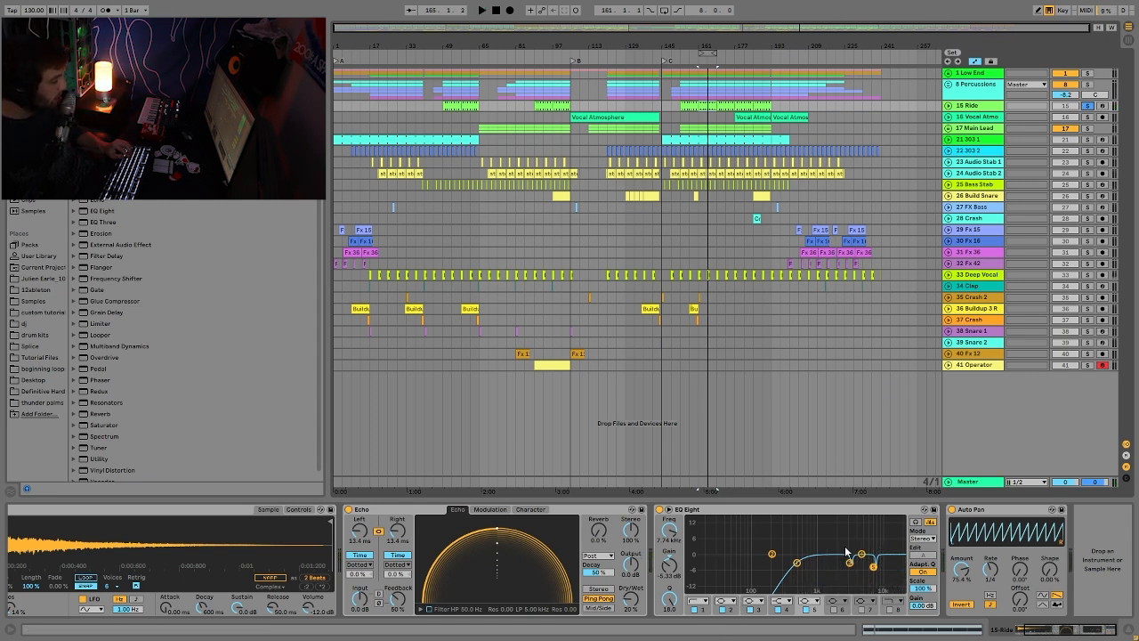
Step: Play the Ride with its EQ Eight bypassed, undo the bypass, and listen with the EQ active
click(659, 509)
key(space)
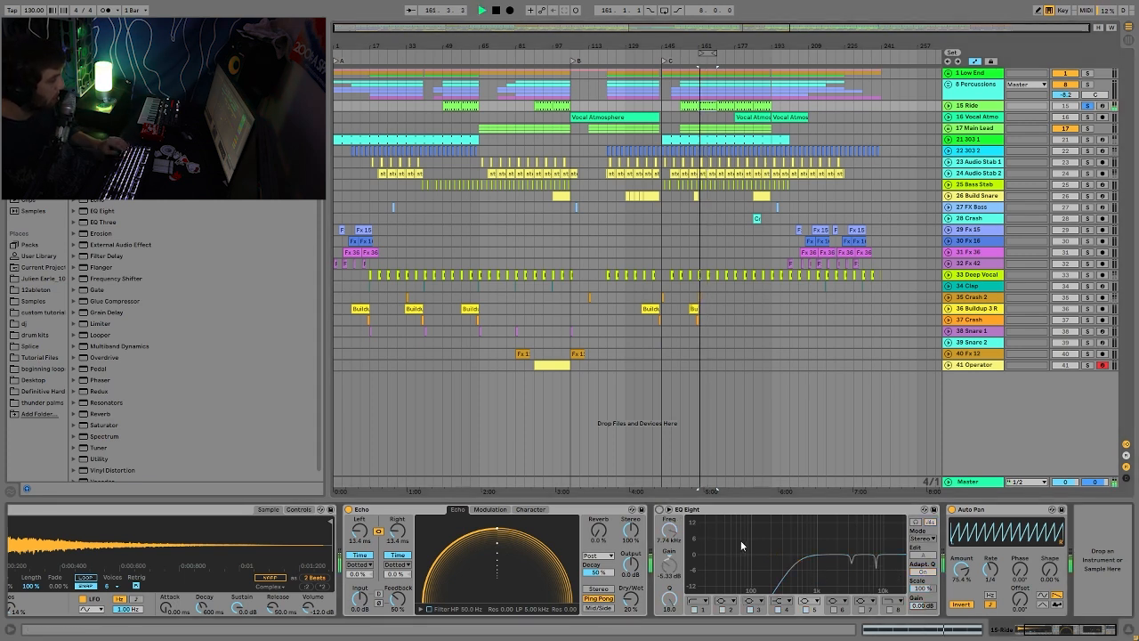
key(ctrl+z)
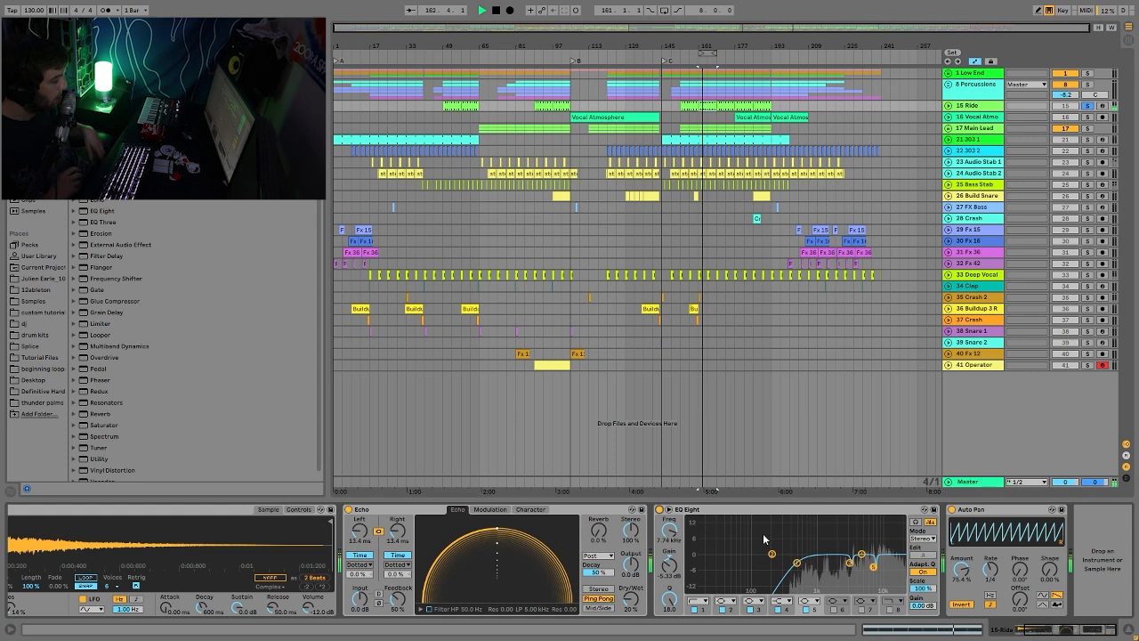
key(space)
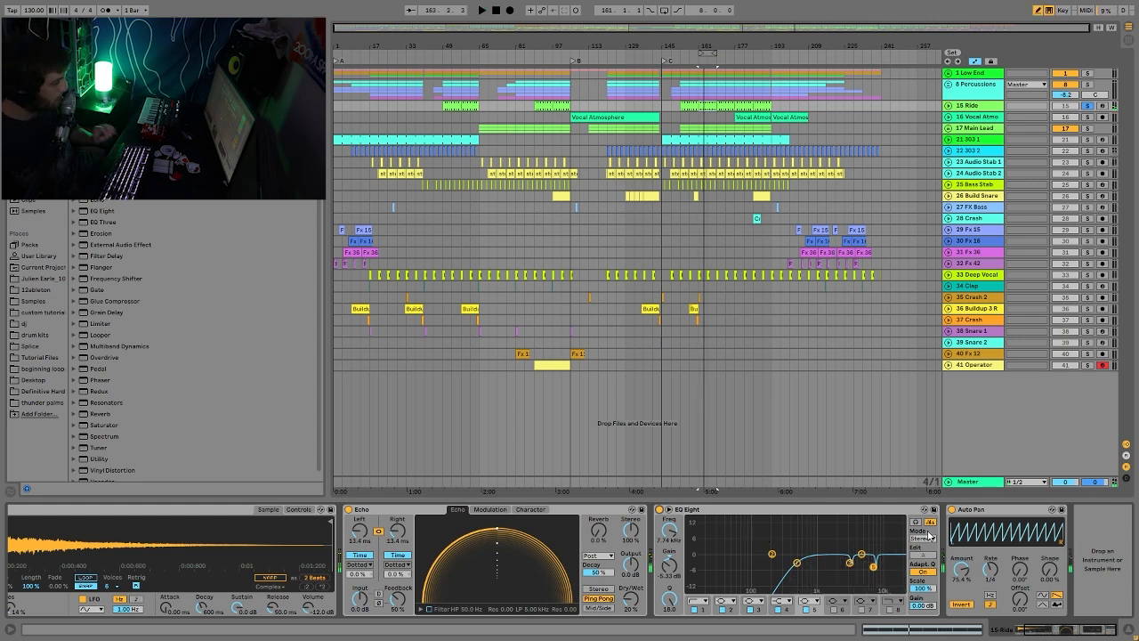
Step: Adjust the narrow dip in the Ride's EQ Eight to about 3.59 kHz and -3.35 dB, auditioning it from bar 161
key(space)
click(850, 563)
drag(850, 562, 851, 561)
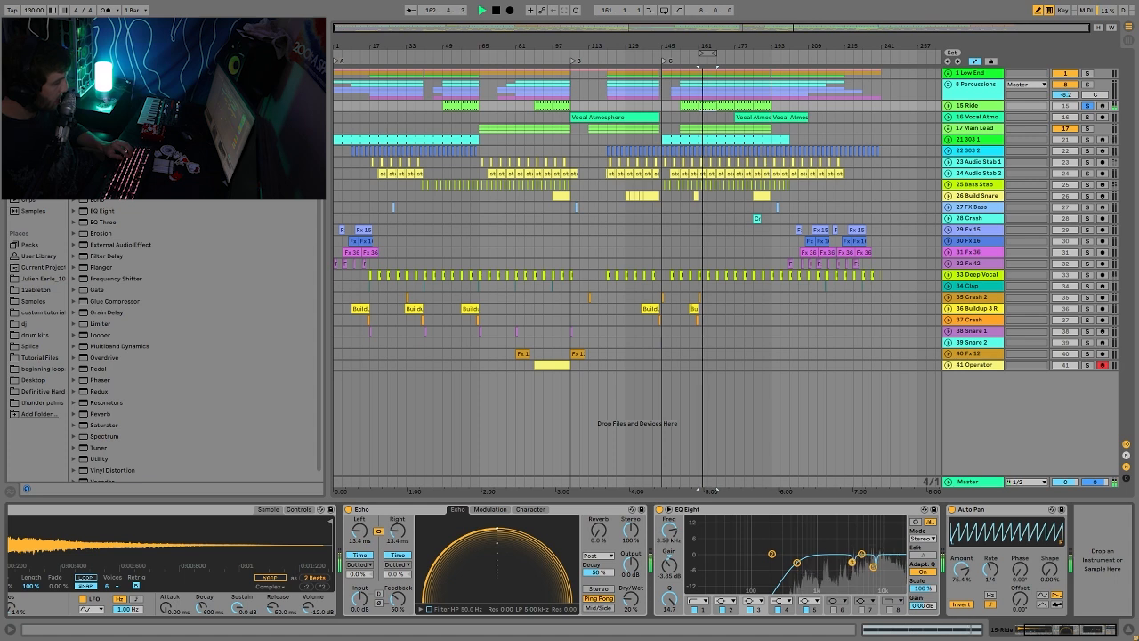
key(space)
key(space)
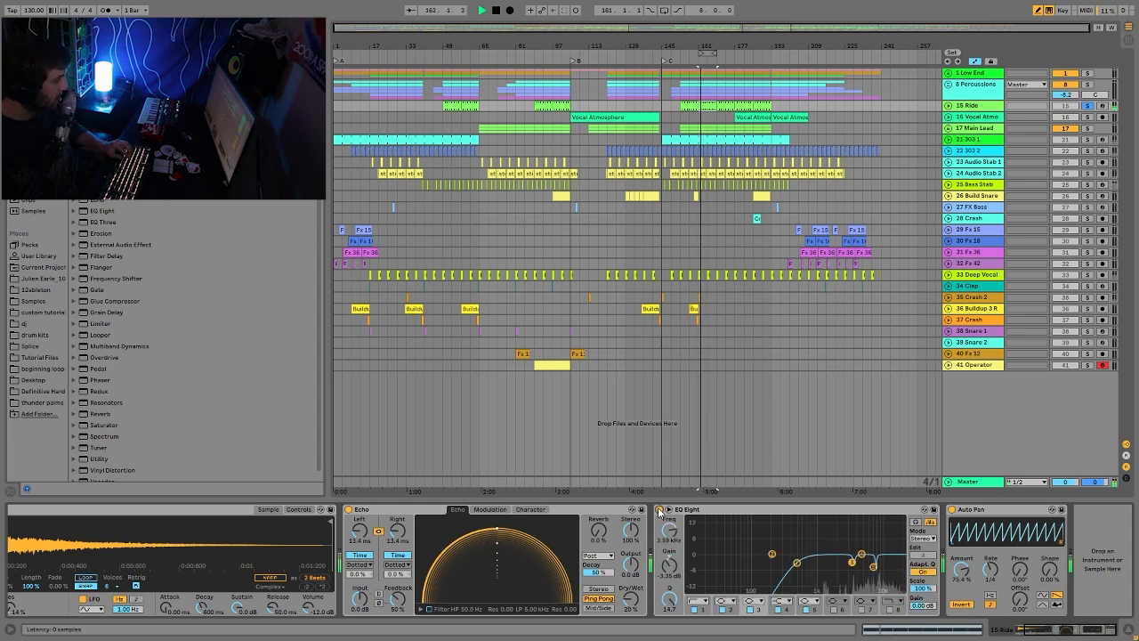
key(space)
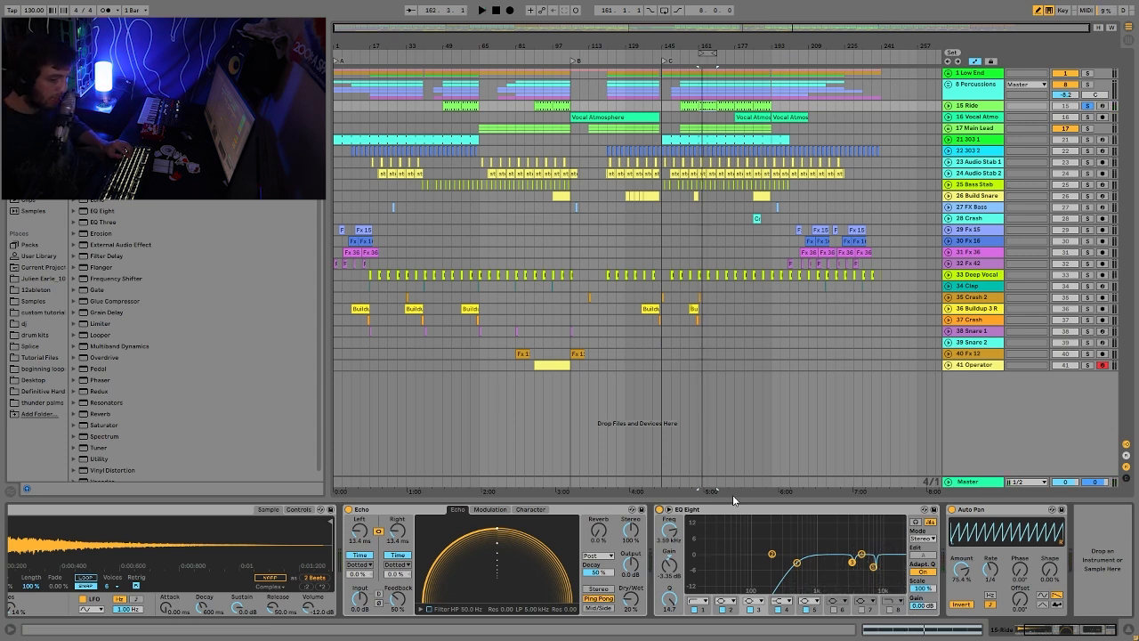
key(space)
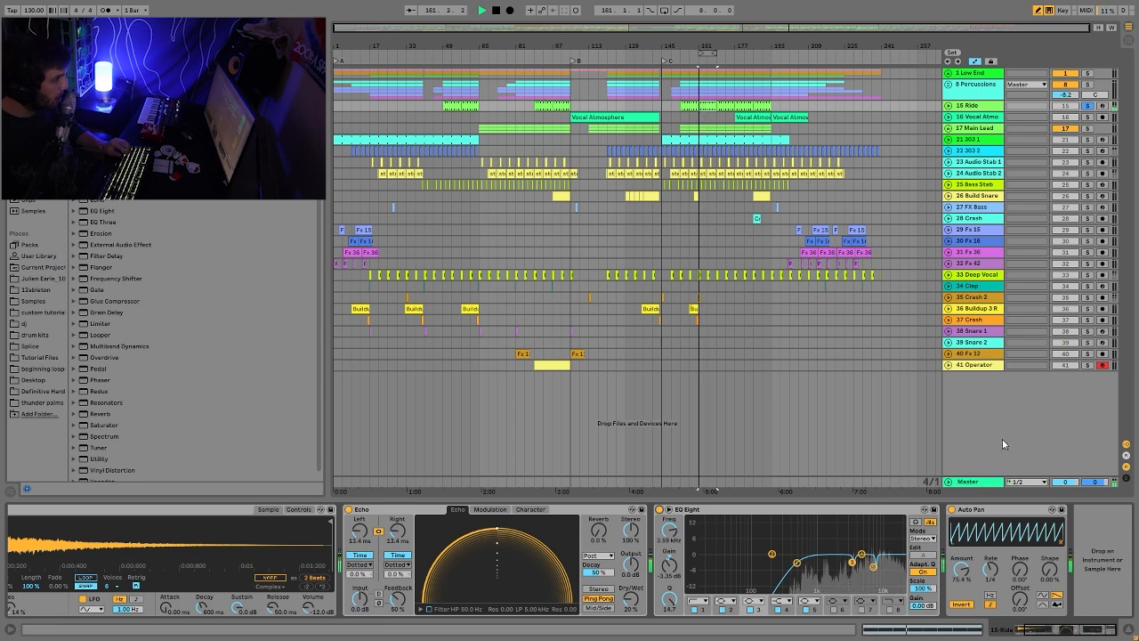
key(space)
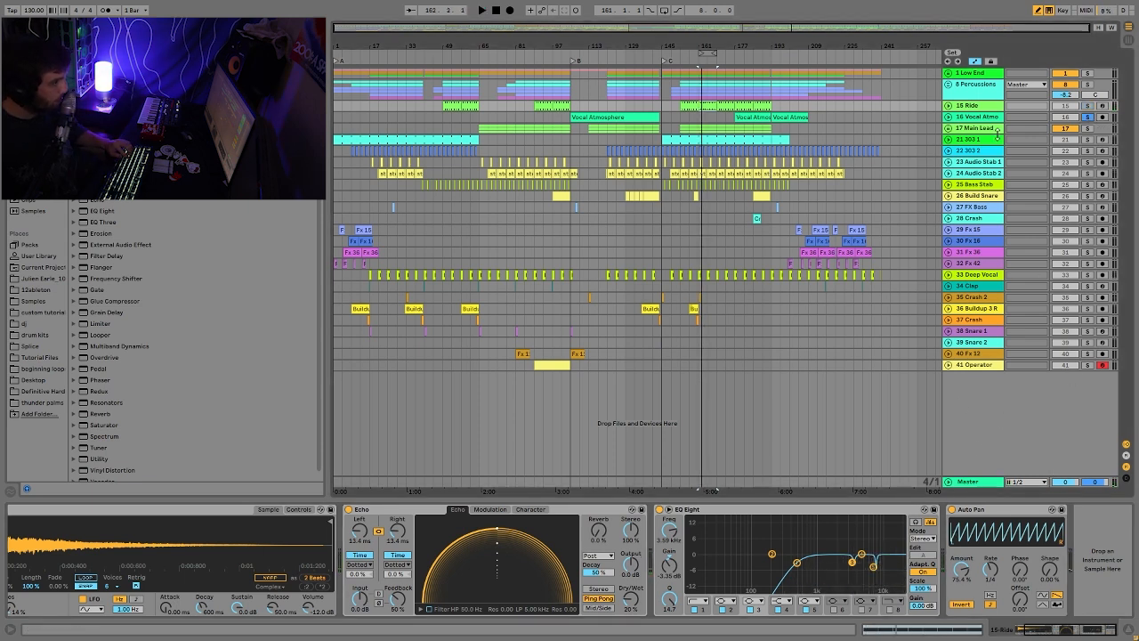
Step: Unfold and solo the Vocal Atmosphere track and play its last clip from bar 193
click(979, 116)
click(948, 116)
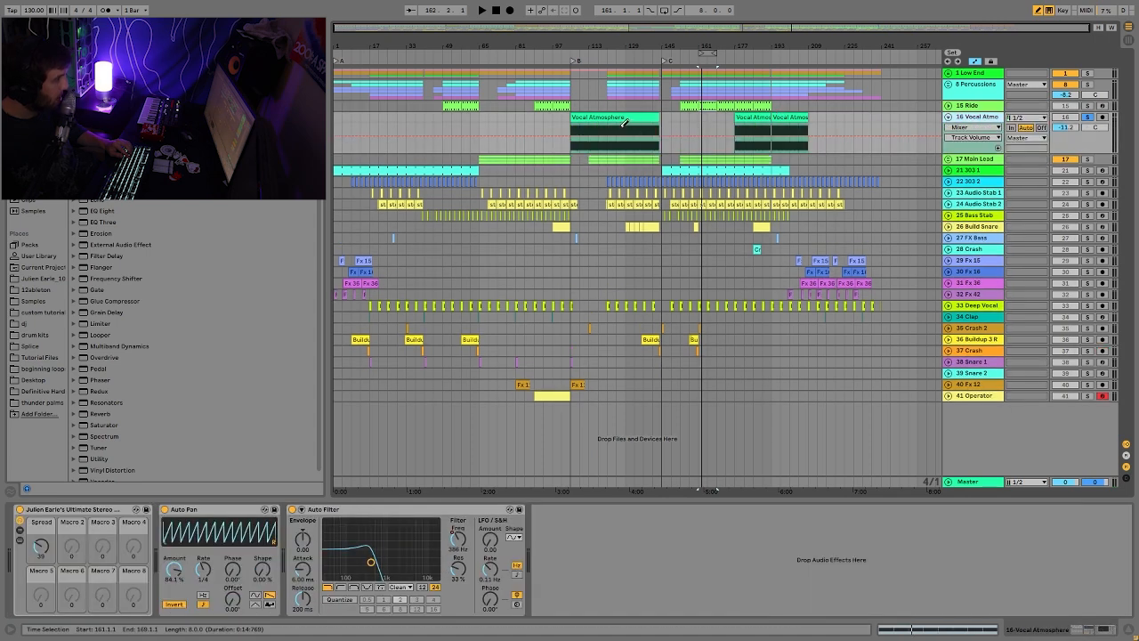
click(793, 118)
key(space)
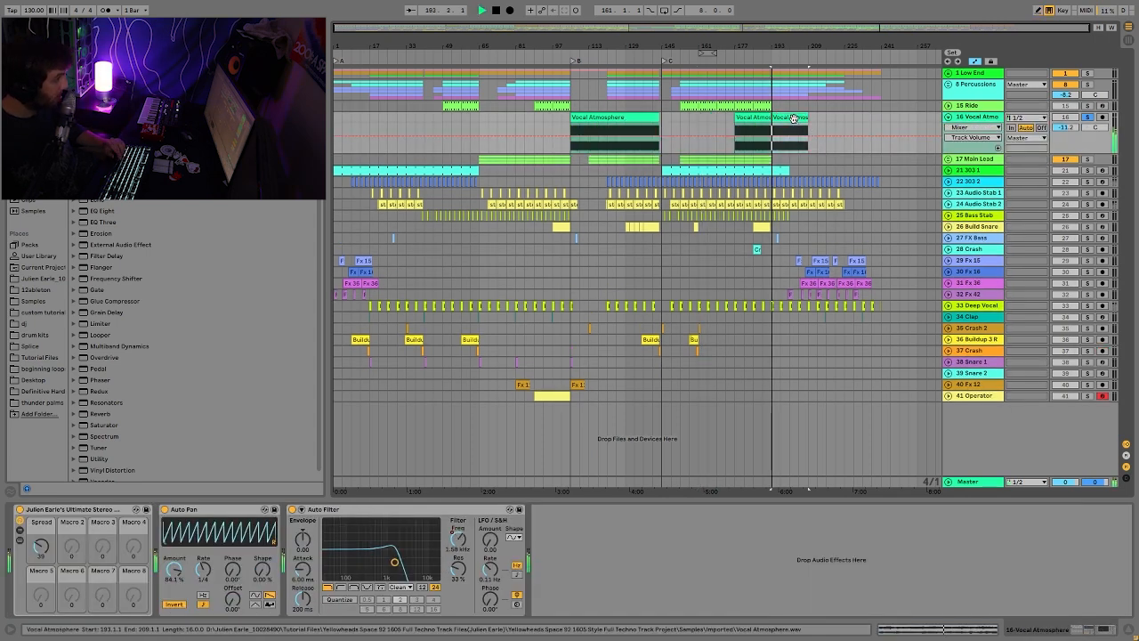
key(space)
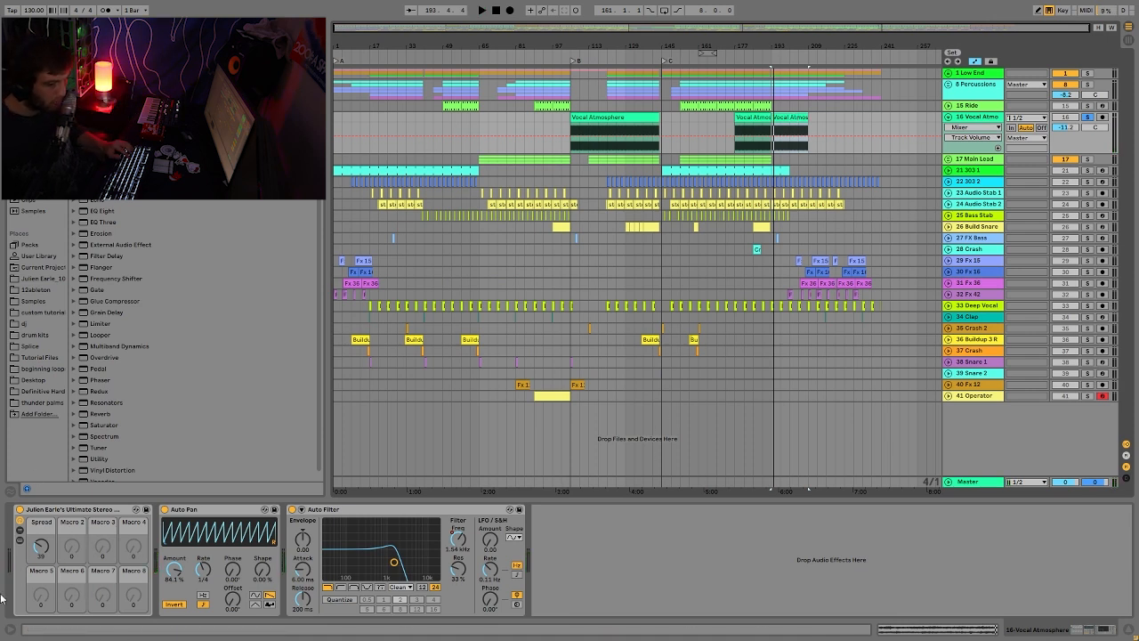
Step: Select the stereo rack on Vocal Atmosphere, replay from bar 193, and unsolo the track to hear the full mix
click(71, 516)
key(space)
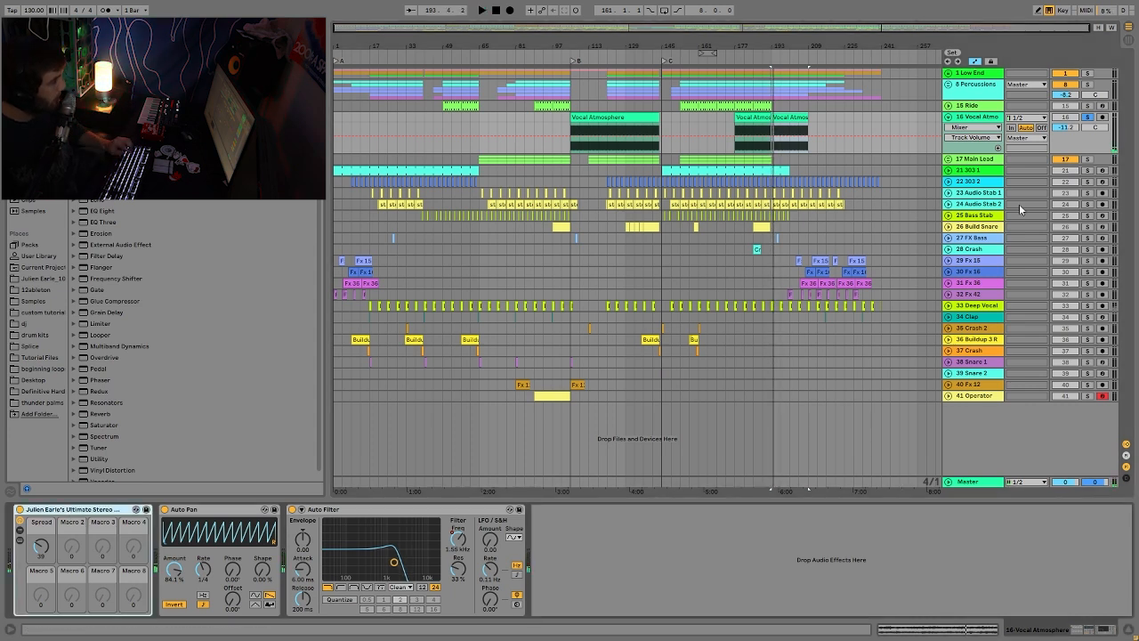
click(1087, 116)
key(space)
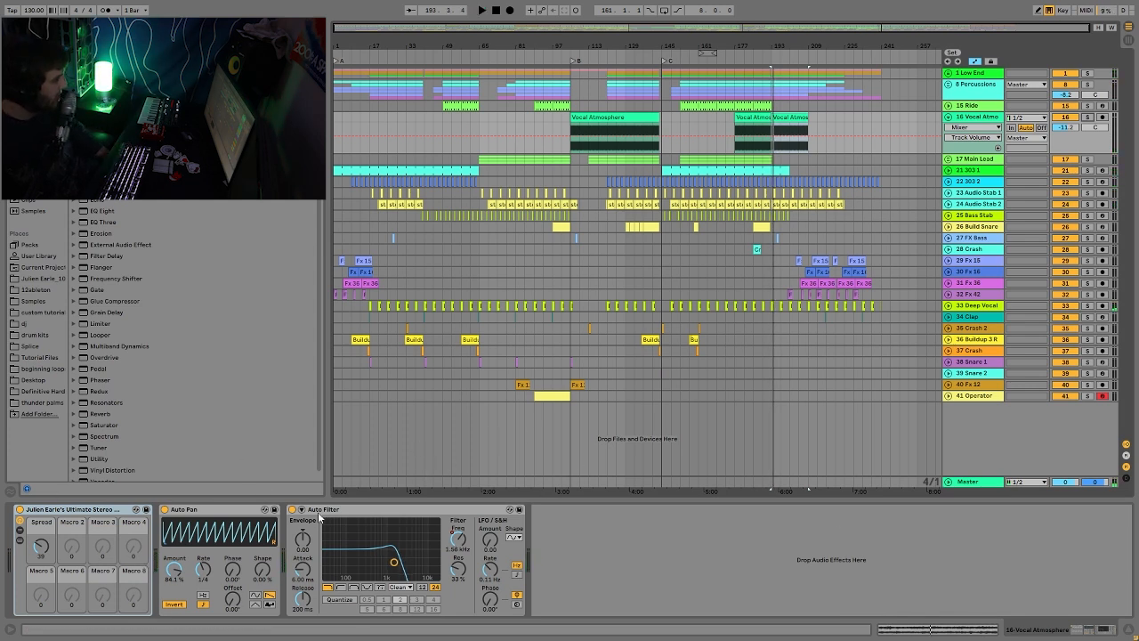
Step: Show the Auto Filter Frequency automation on Vocal Atmosphere and inspect its first clip's sample before returning to the devices
click(464, 541)
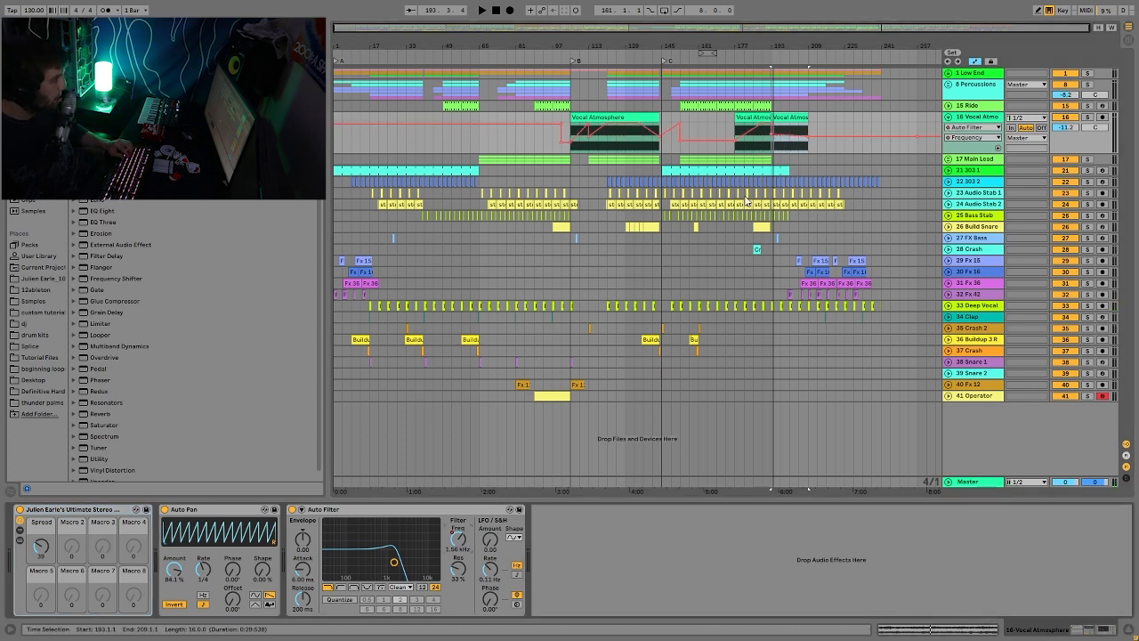
double_click(591, 118)
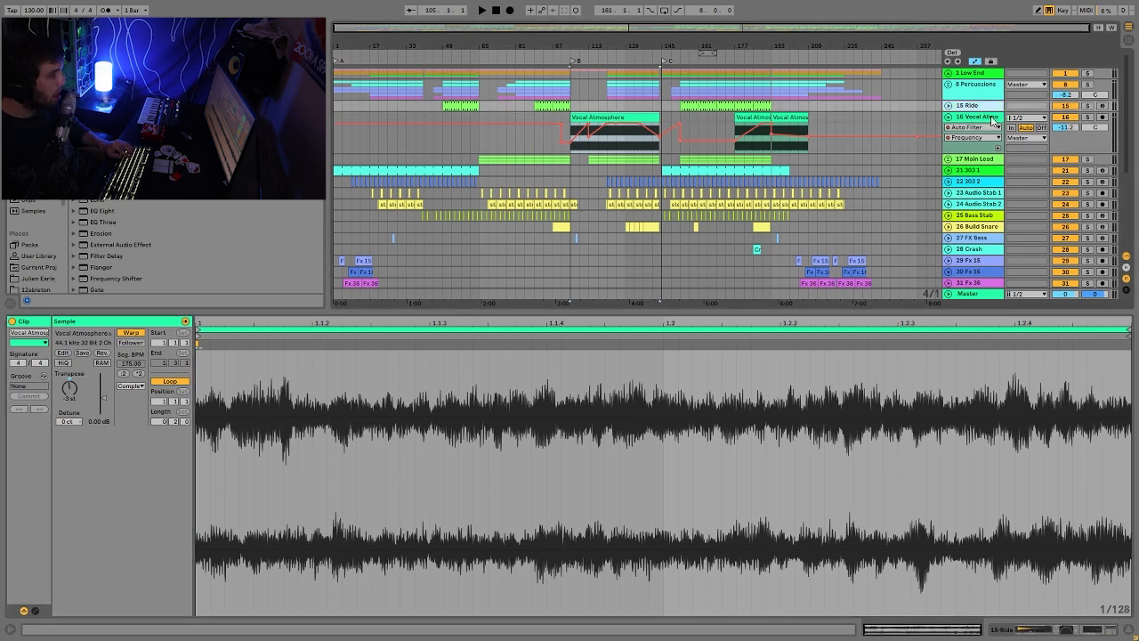
click(991, 119)
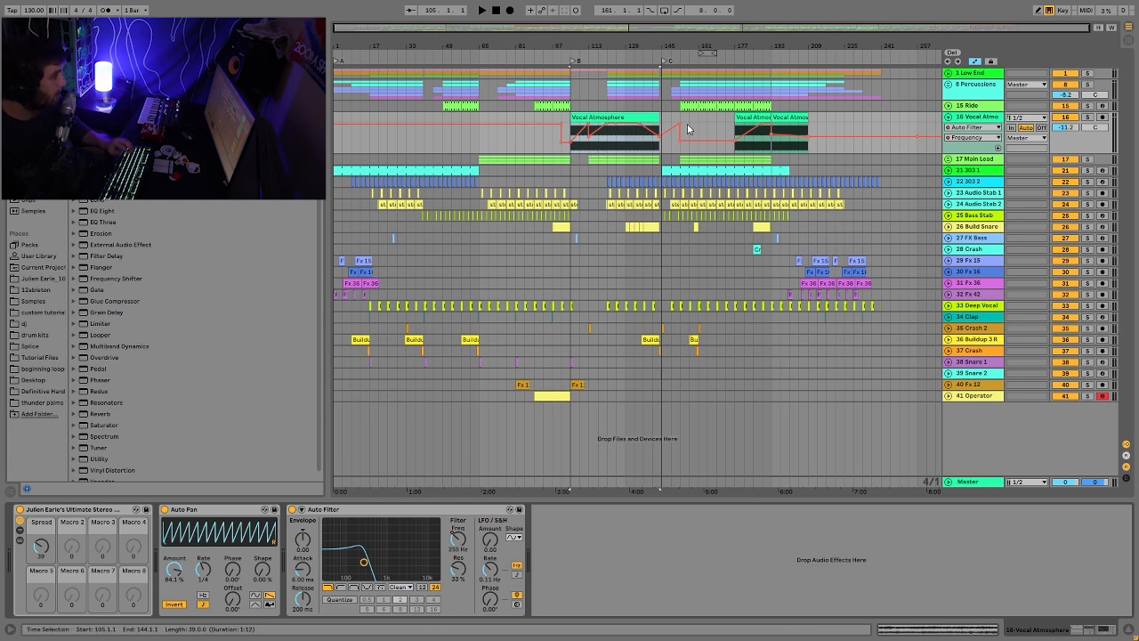
Step: Audition the Vocal Atmosphere filter automation in the full mix from successive points between bar 125 and bar 193
key(space)
click(616, 149)
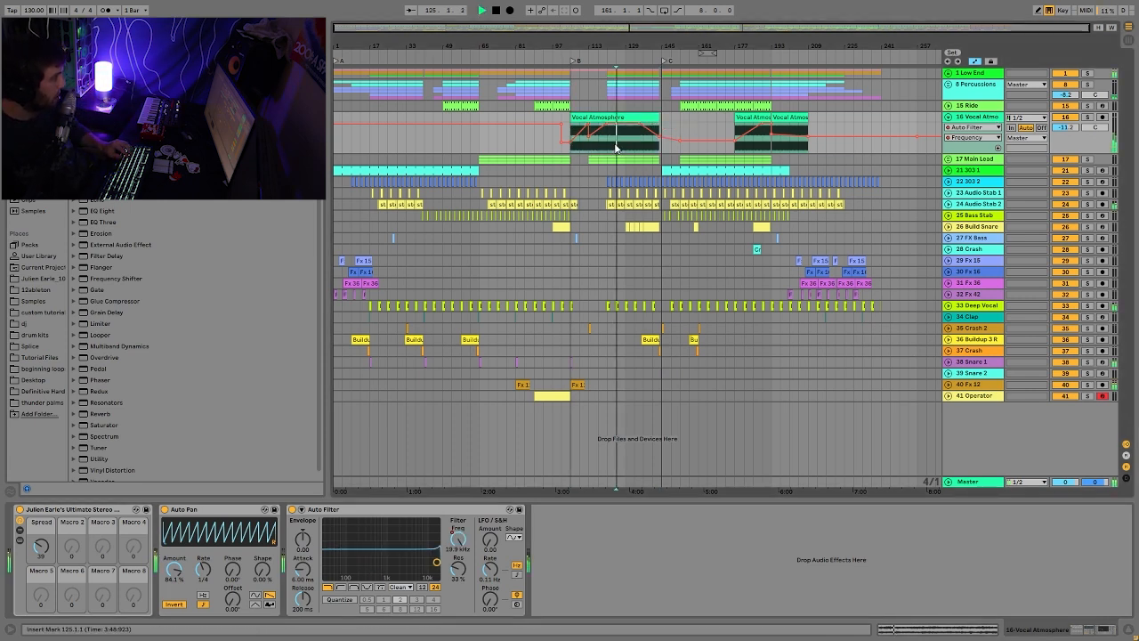
click(644, 147)
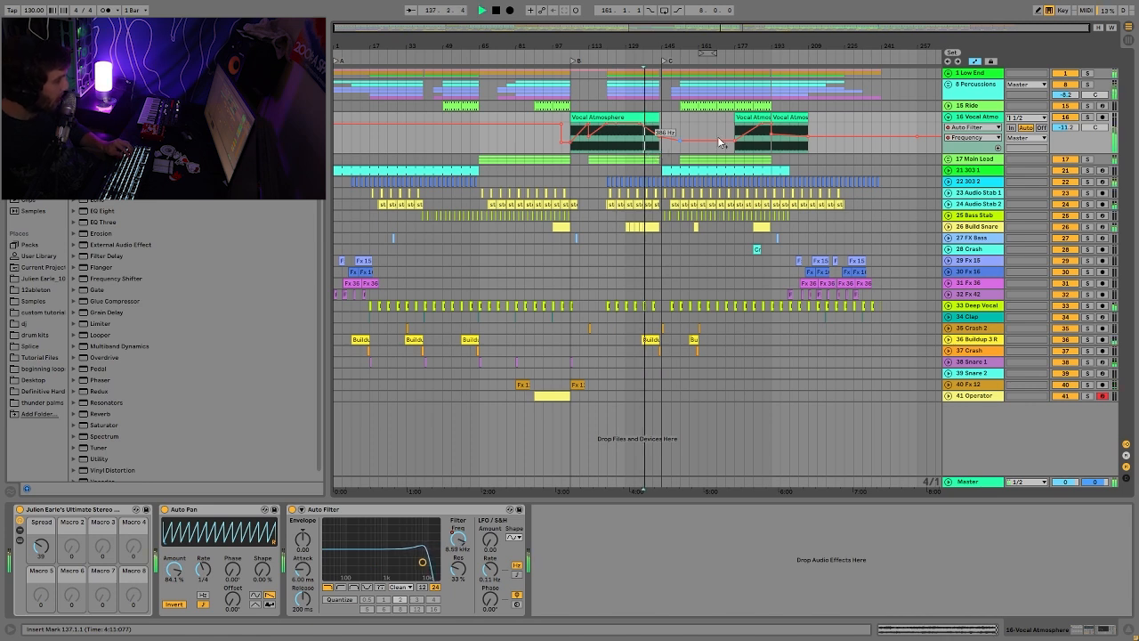
click(748, 146)
click(772, 152)
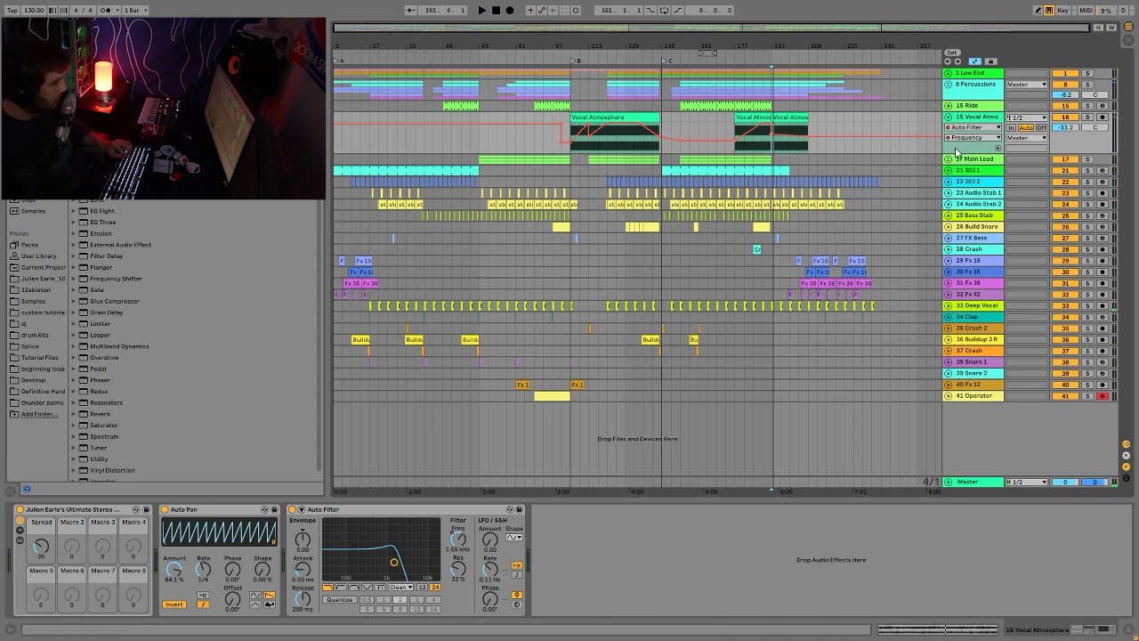
Step: Unfold and solo the Main Lead group and play it from bar 169
click(966, 161)
click(948, 160)
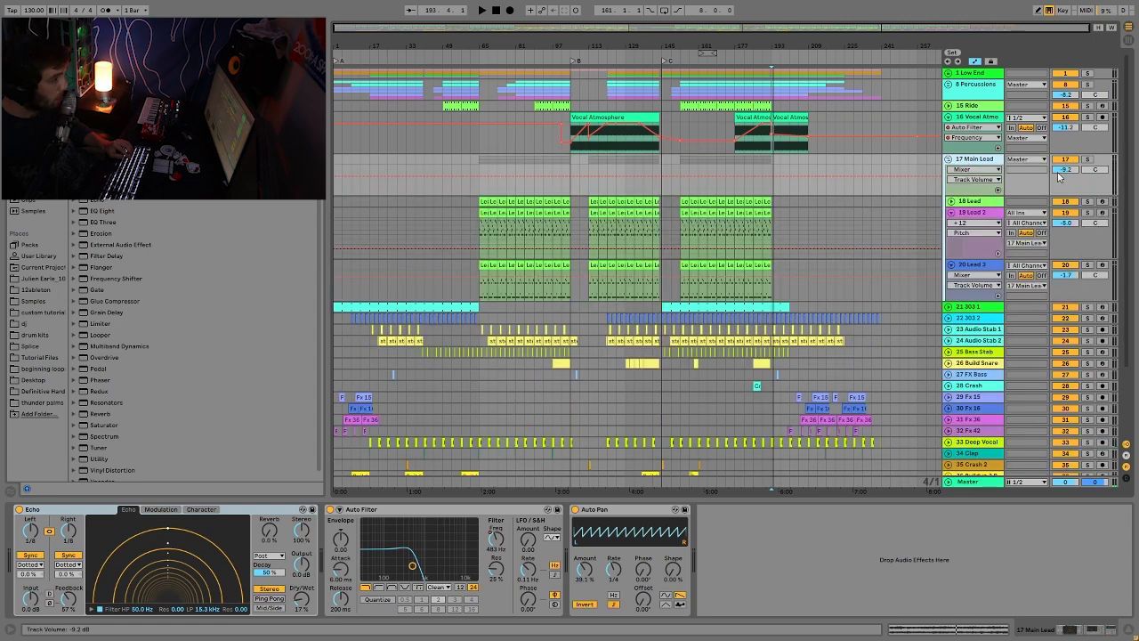
click(717, 192)
key(space)
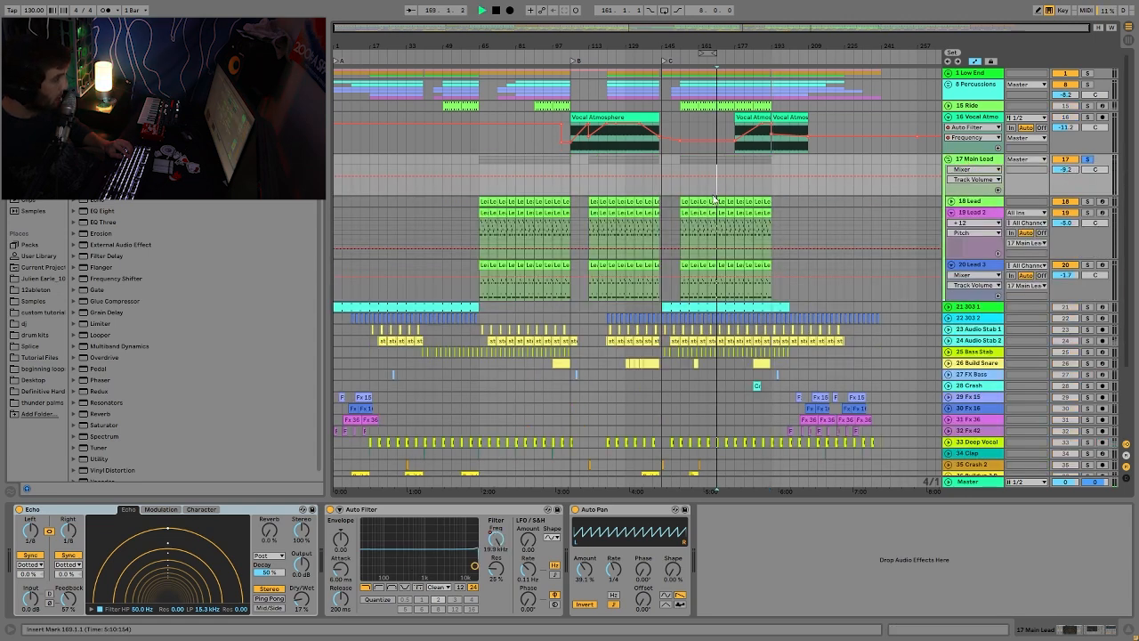
Step: Unfold and solo the Lead track, play its Lead 1 Midi clip from bar 169, and select its Reverb
click(976, 204)
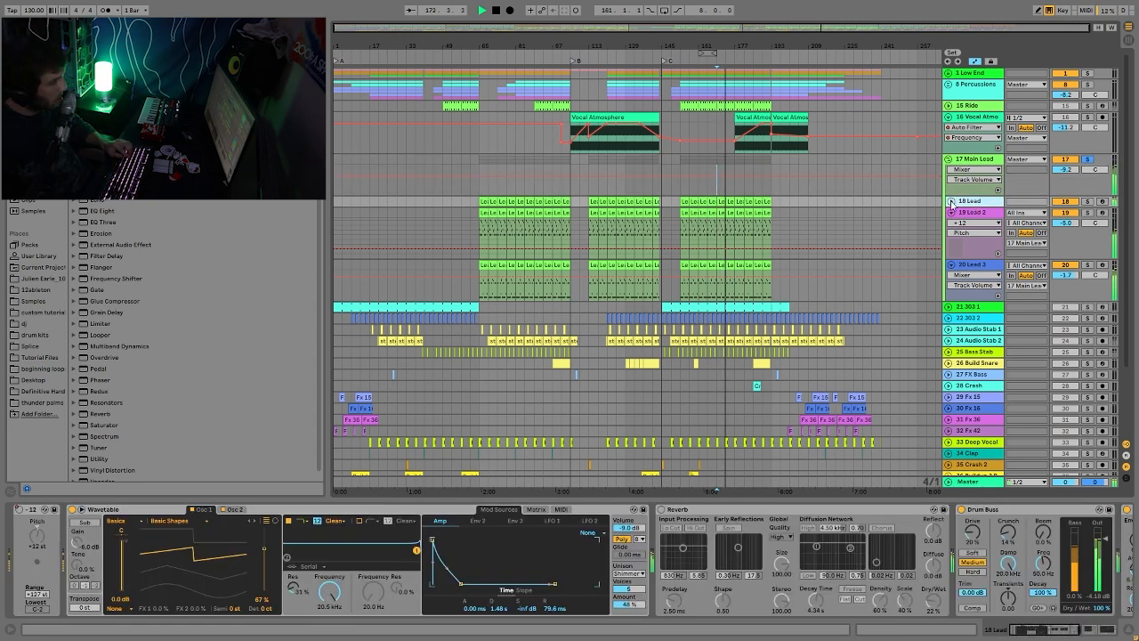
click(951, 202)
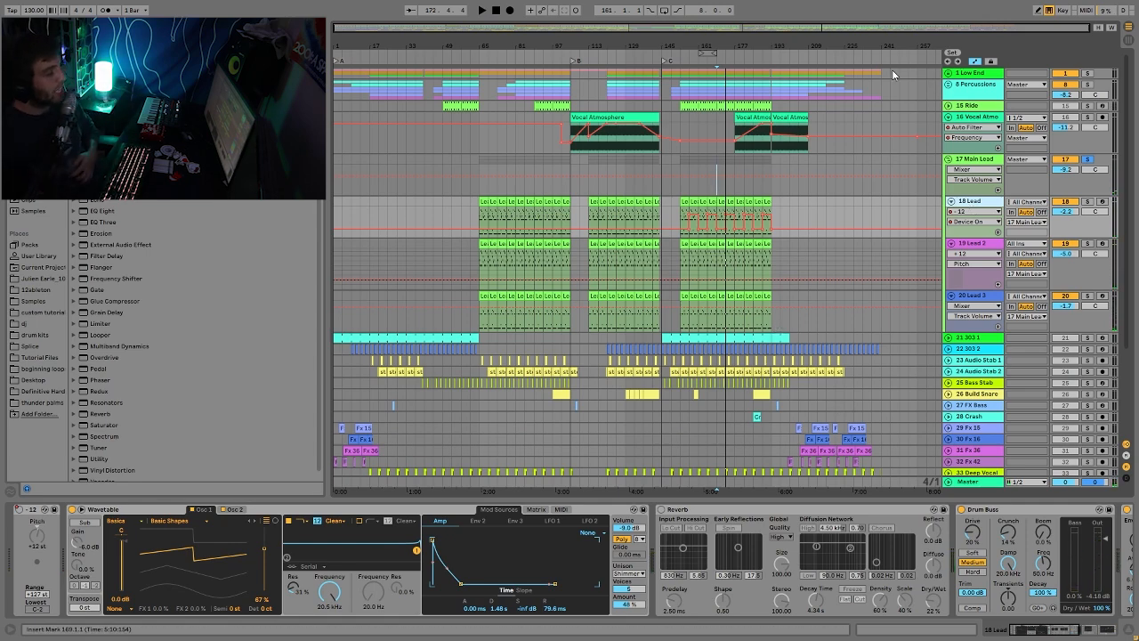
mouse_move(729, 45)
mouse_down()
mouse_move(731, 67)
mouse_move(739, 42)
mouse_up()
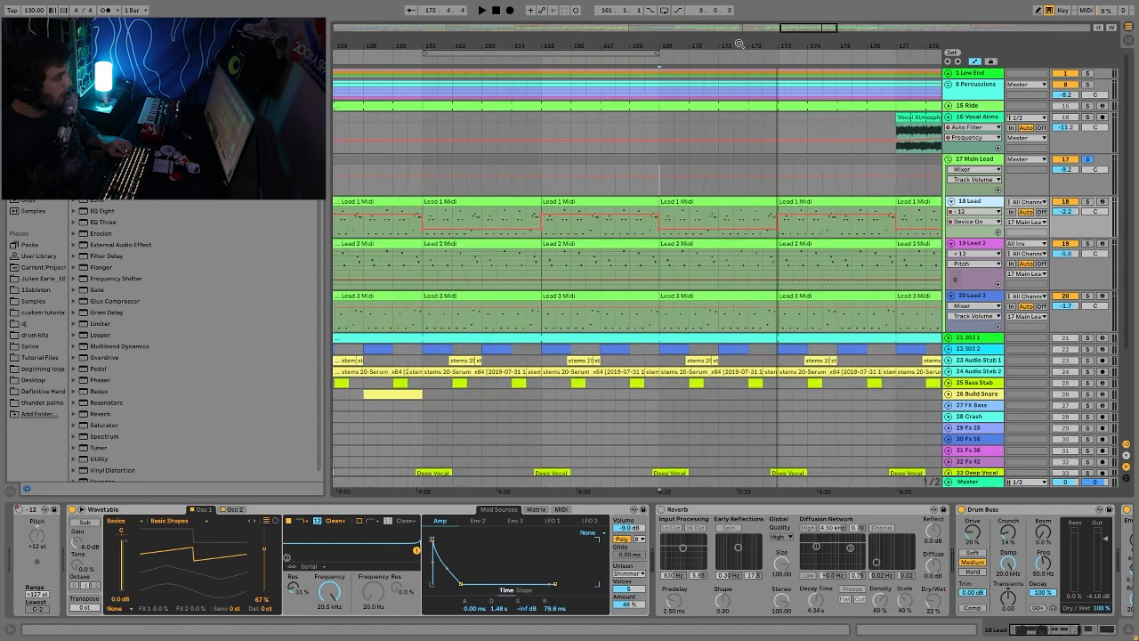
click(748, 201)
key(space)
click(686, 511)
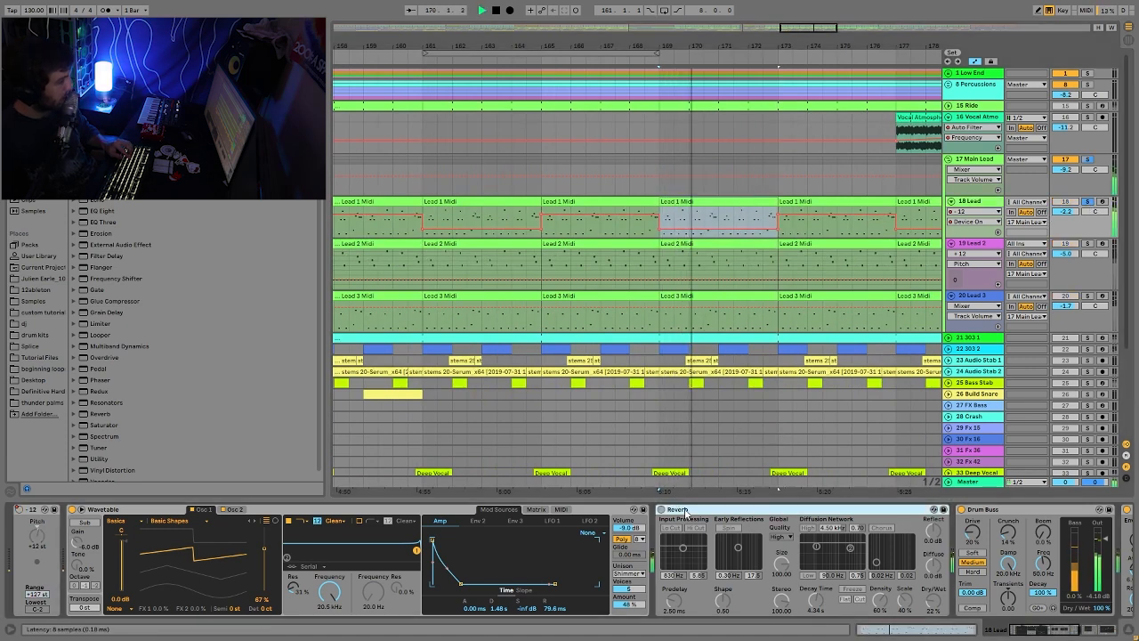
Step: Delete the Reverb device from the Lead track and stop playback after hearing the lead without it
key(Delete)
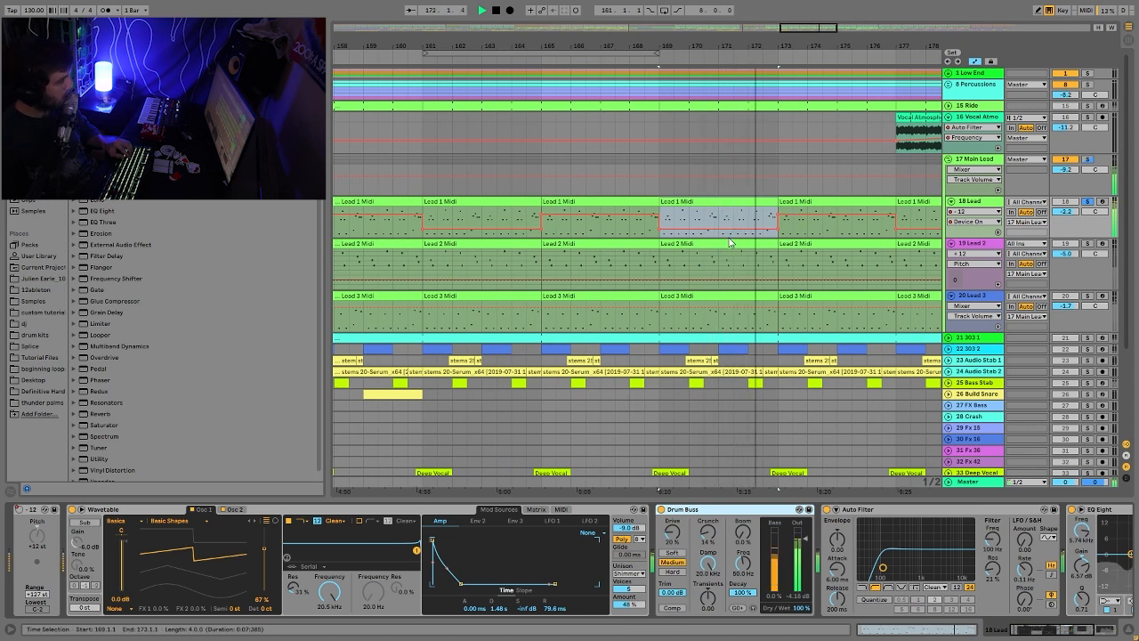
key(space)
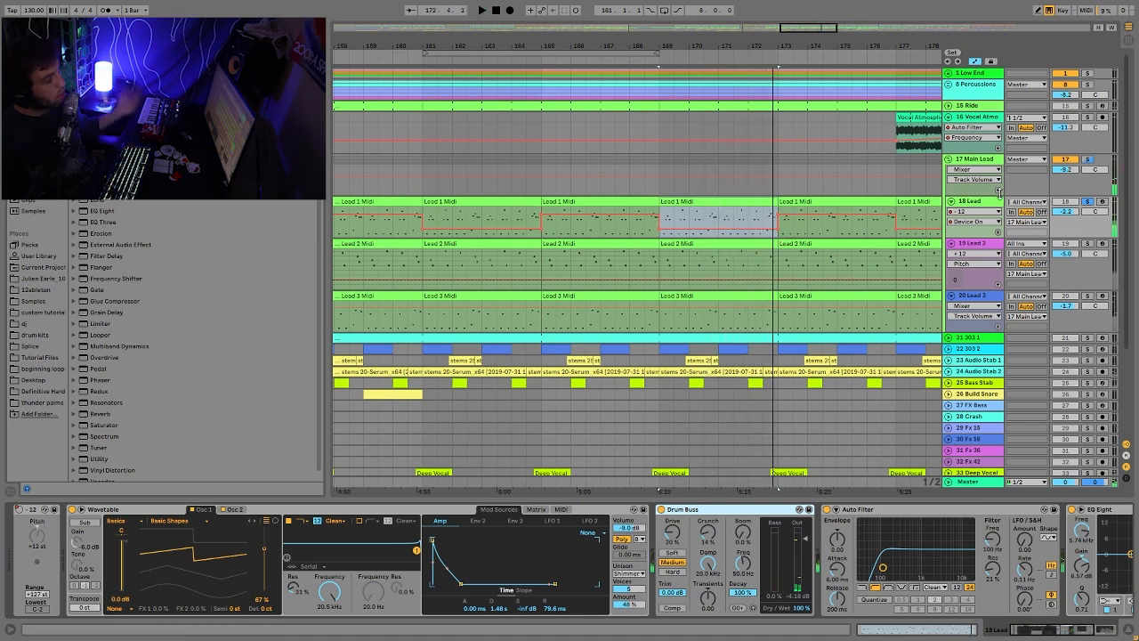
Step: Solo Lead 2 and Lead 3 in turn, showing each track's devices and playing each one from bar 169
key(space)
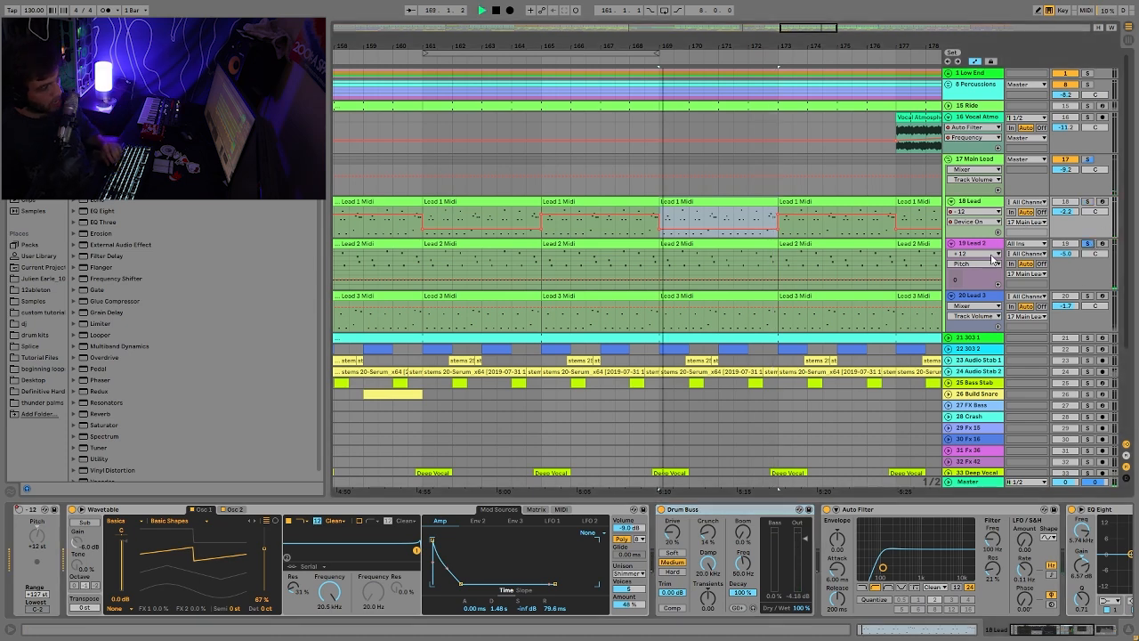
click(1079, 211)
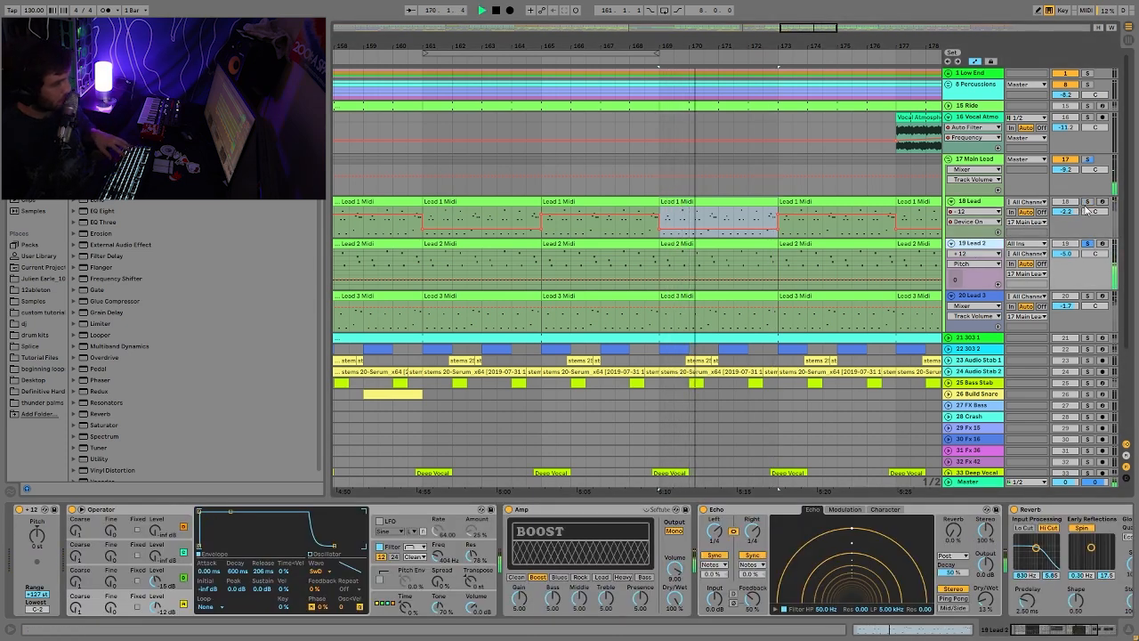
click(1086, 296)
click(988, 296)
key(space)
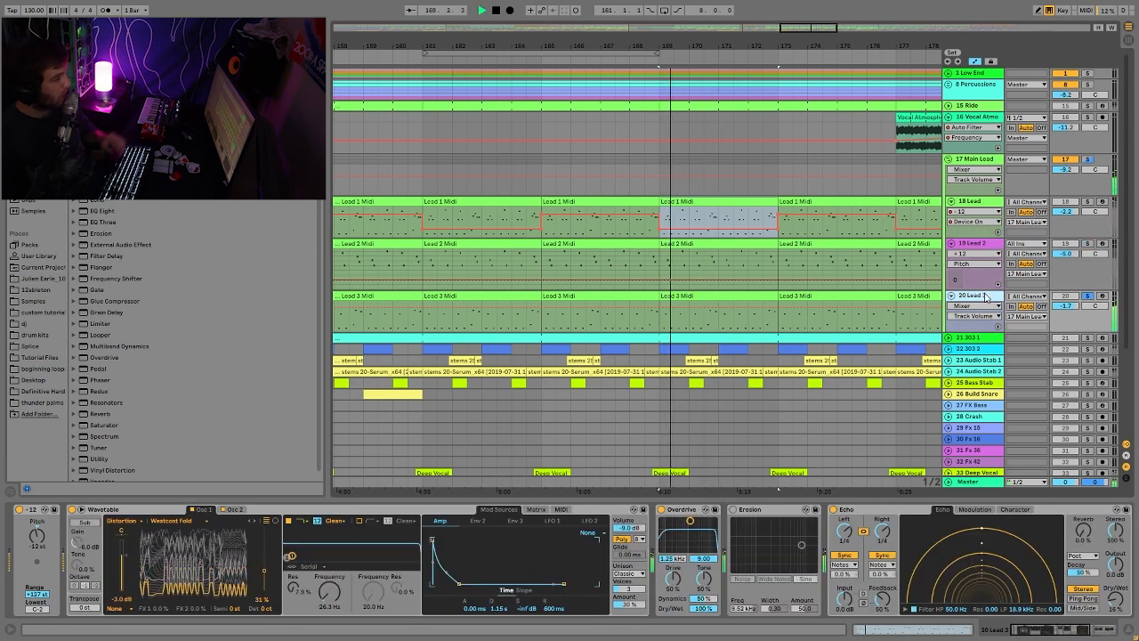
key(space)
key(space)
Step: Solo the Main Lead group and play its three lead tracks together from bar 169
click(1088, 159)
key(space)
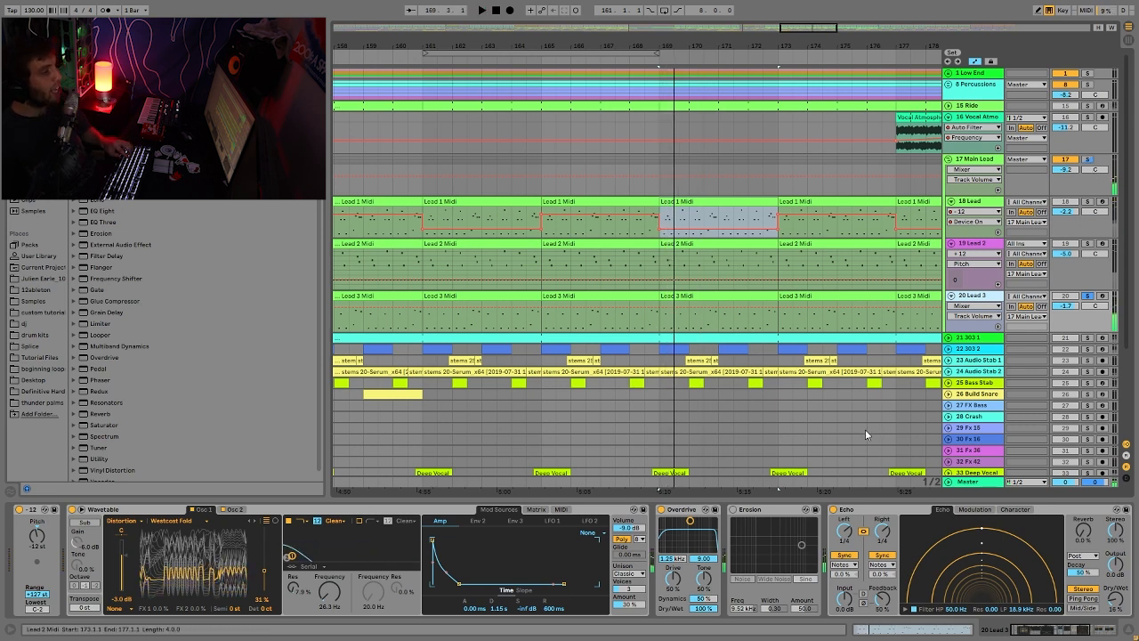
key(space)
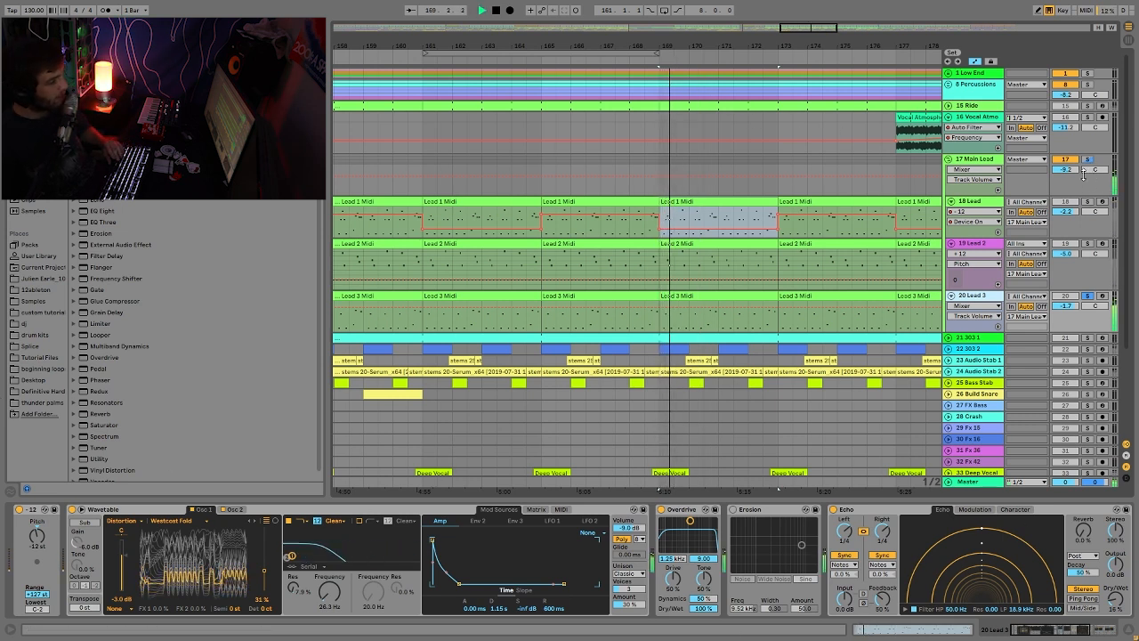
click(970, 295)
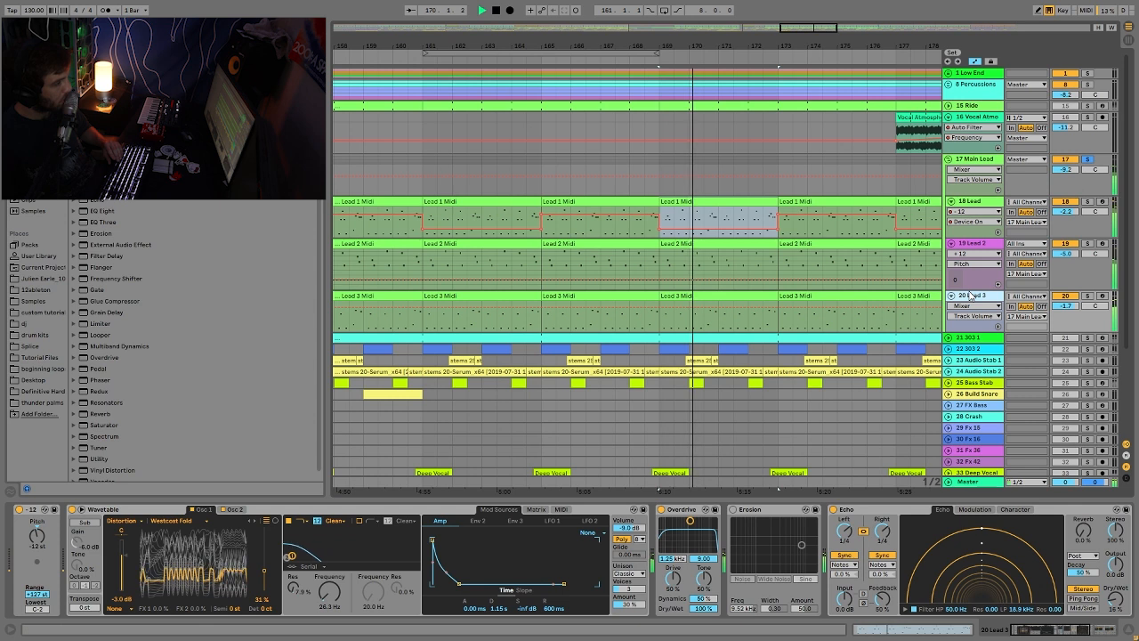
key(space)
Step: Compare the Main Lead group from bar 169 by toggling the Lead 2 and Lead 3 track activators
click(1066, 296)
click(1065, 244)
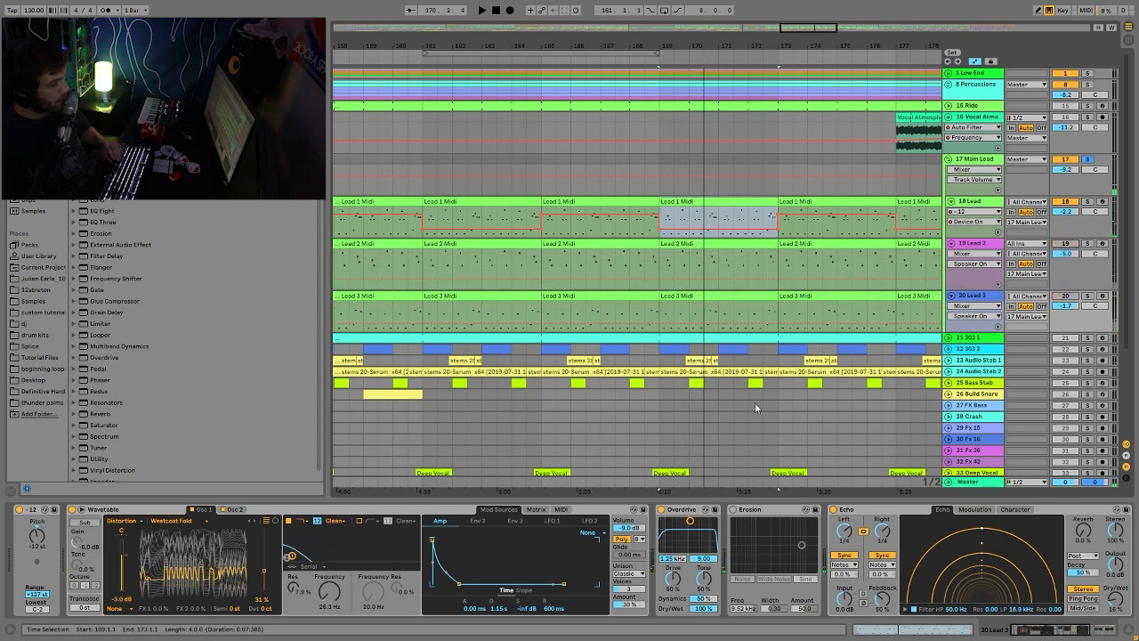
key(space)
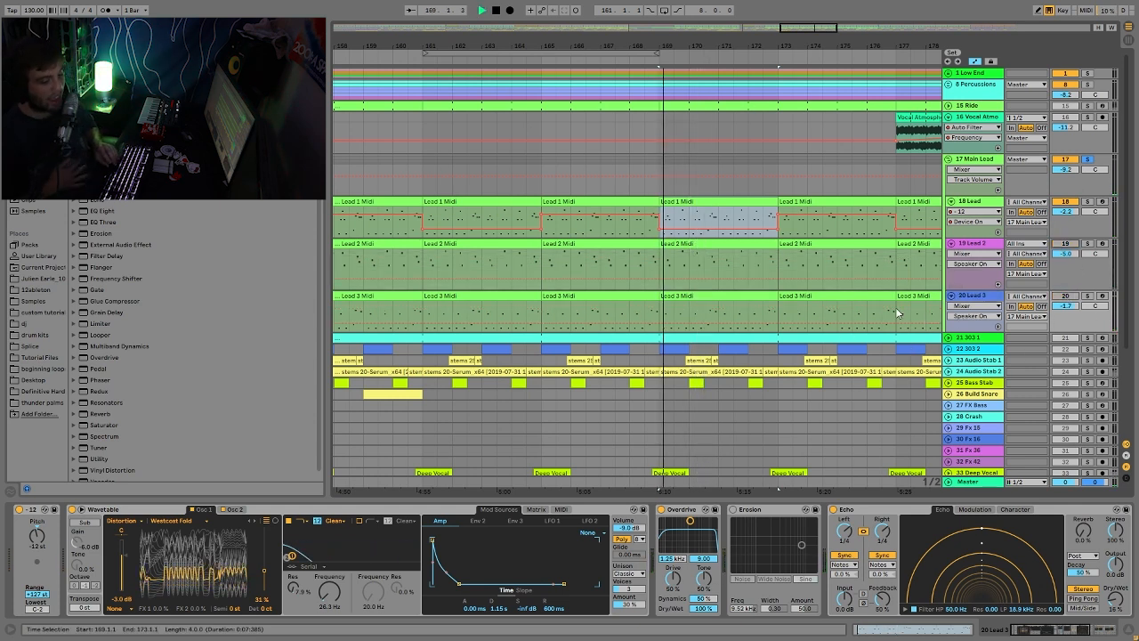
click(1065, 243)
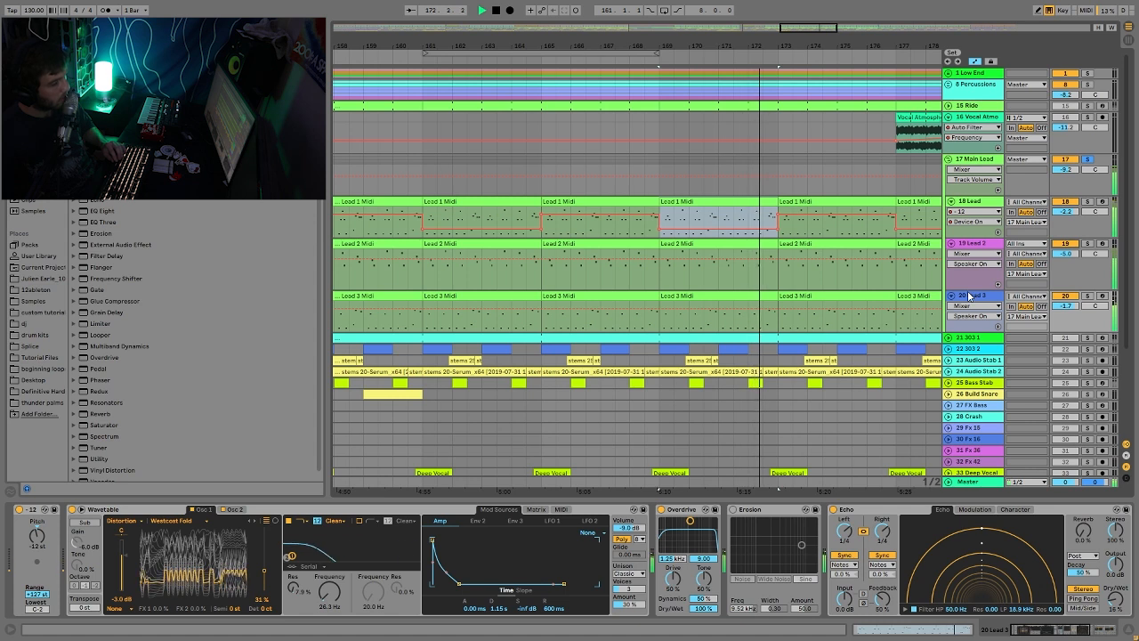
key(space)
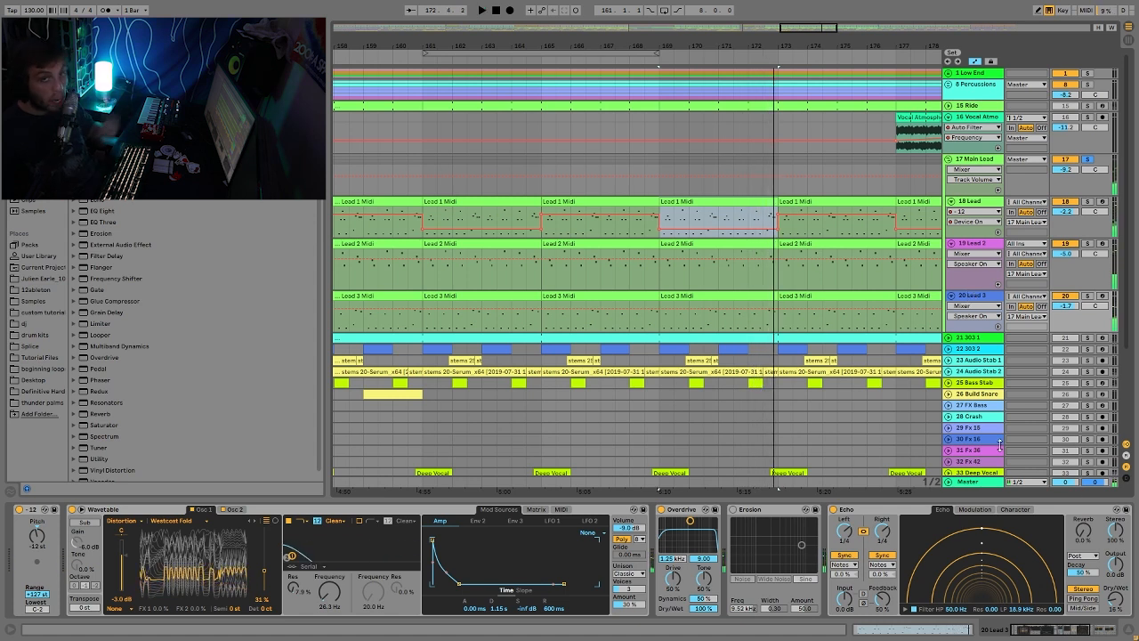
key(space)
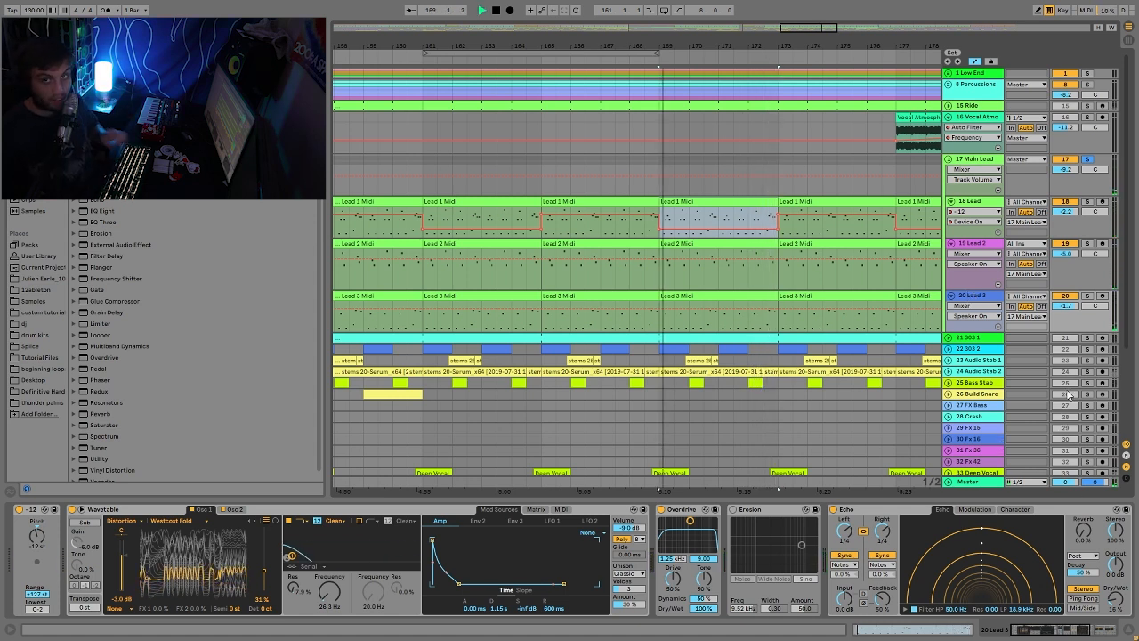
Step: Open the Lead 1 Midi clip at bar 169 and inspect its G#1, G#2 and B2 notes in the folded piano roll before unfolding it
double_click(690, 203)
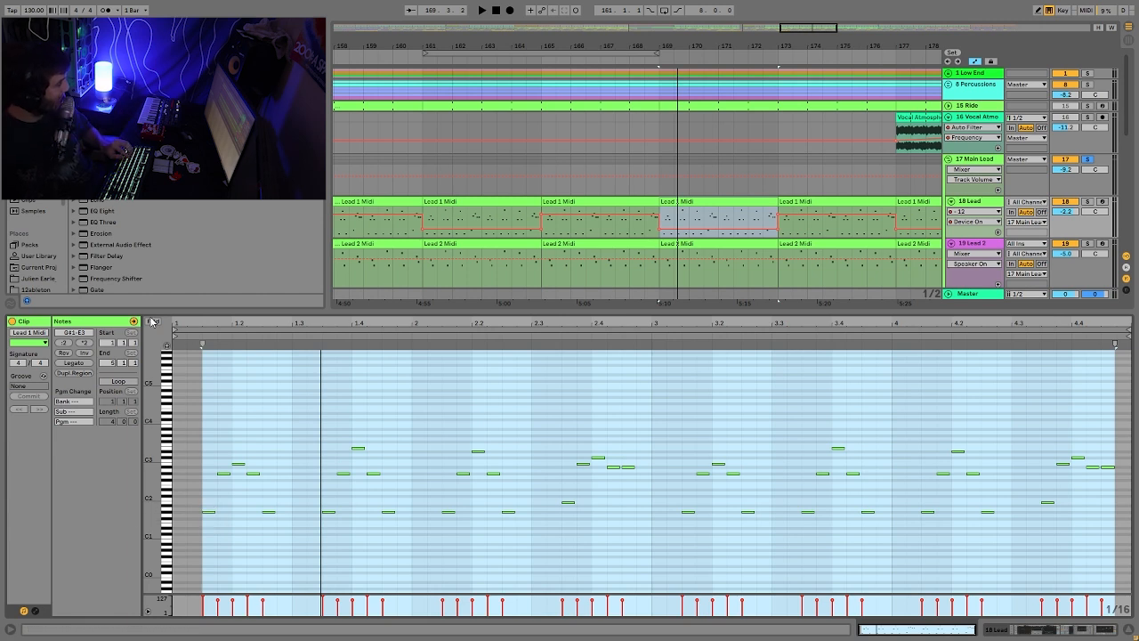
click(152, 322)
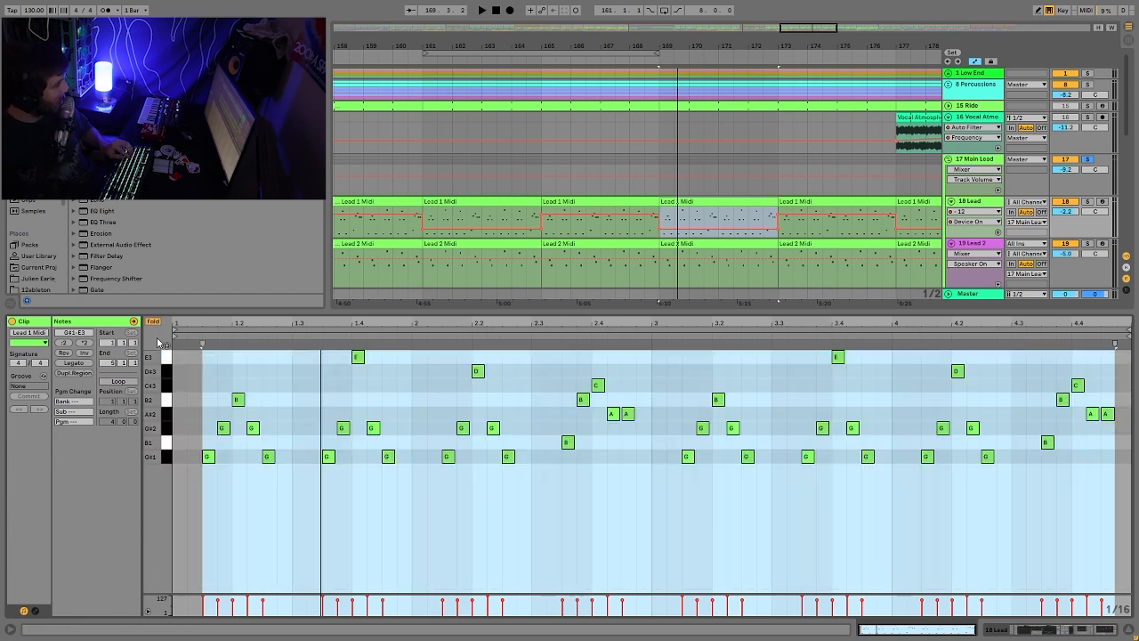
click(168, 459)
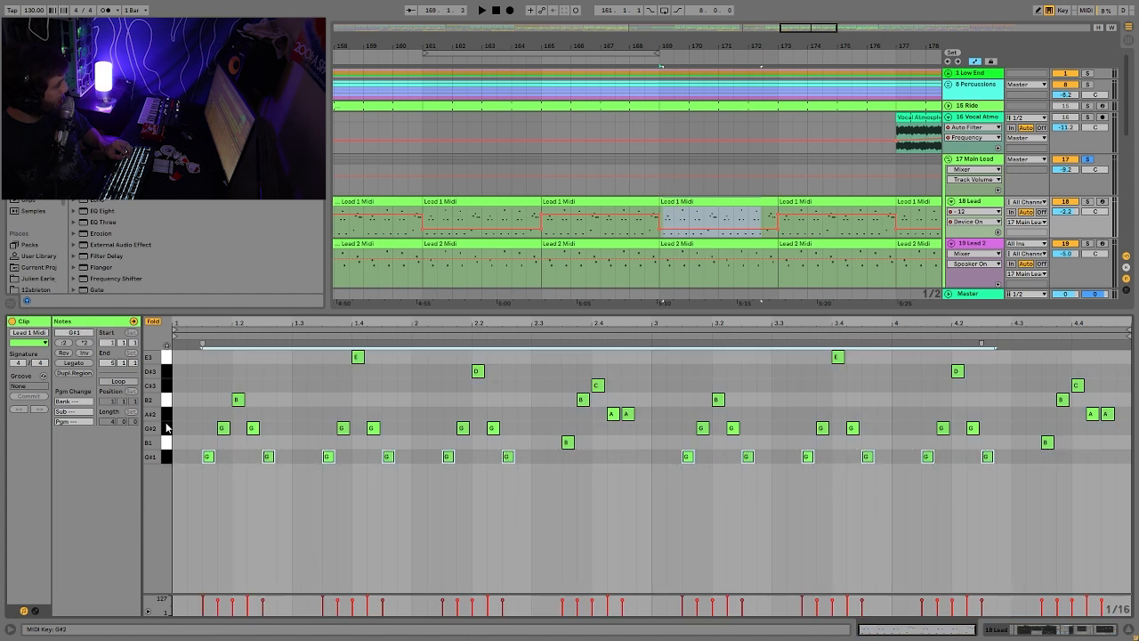
click(166, 429)
click(163, 401)
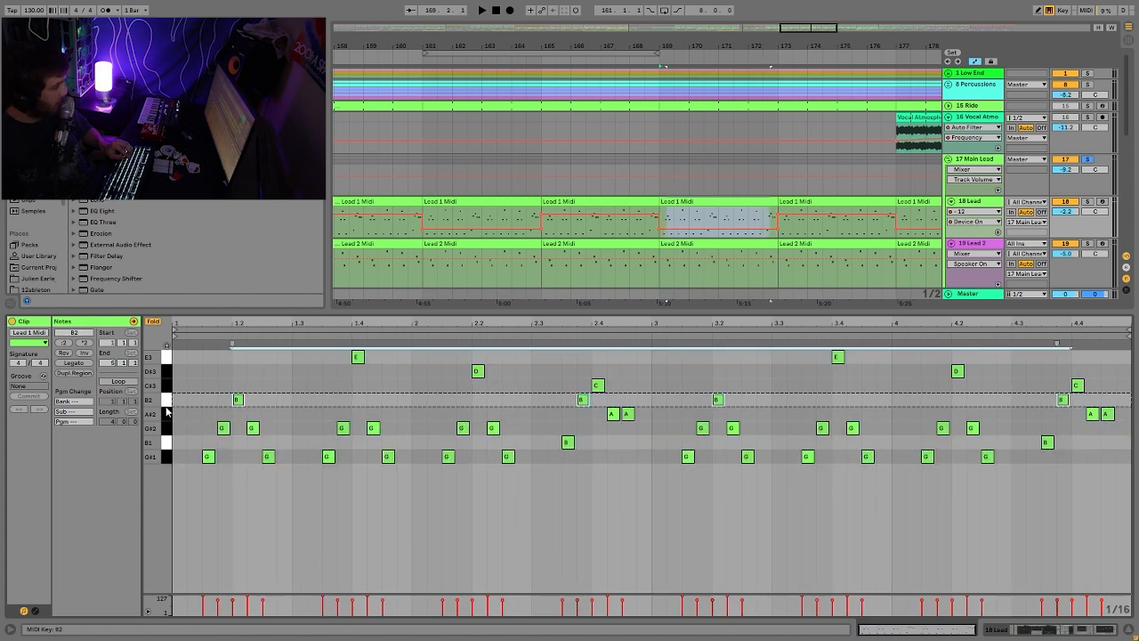
click(154, 321)
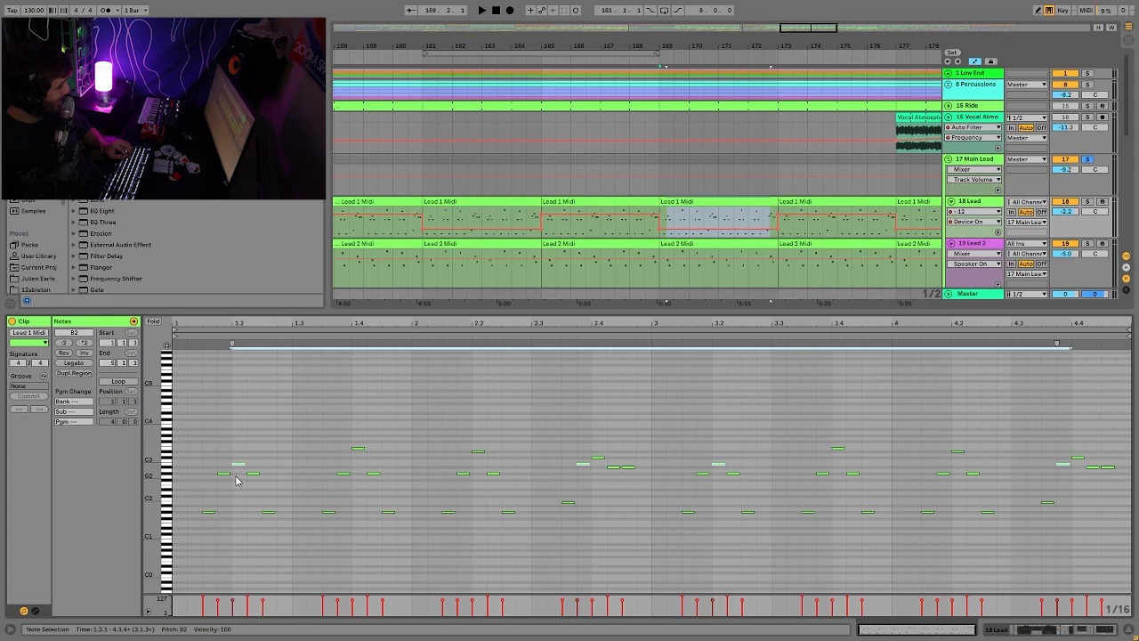
Step: Examine the clip's higher melody notes by selecting the E3, the D#3 and the pair of A#2 notes near beat 2.4
click(354, 448)
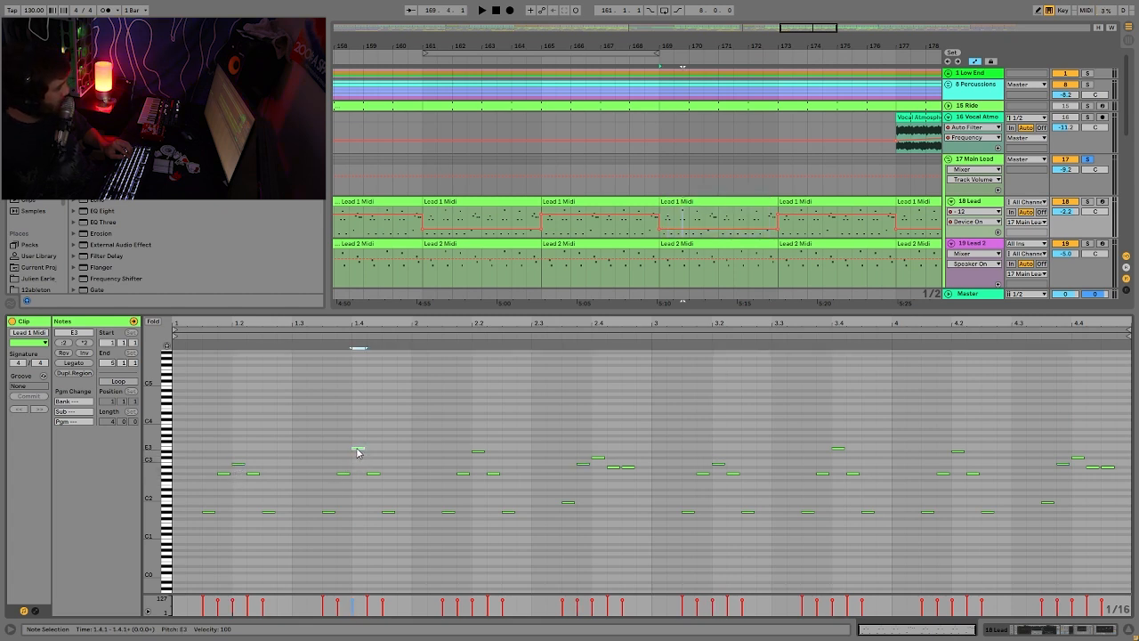
click(478, 451)
drag(591, 445, 611, 463)
key(space)
key(space)
drag(599, 445, 606, 507)
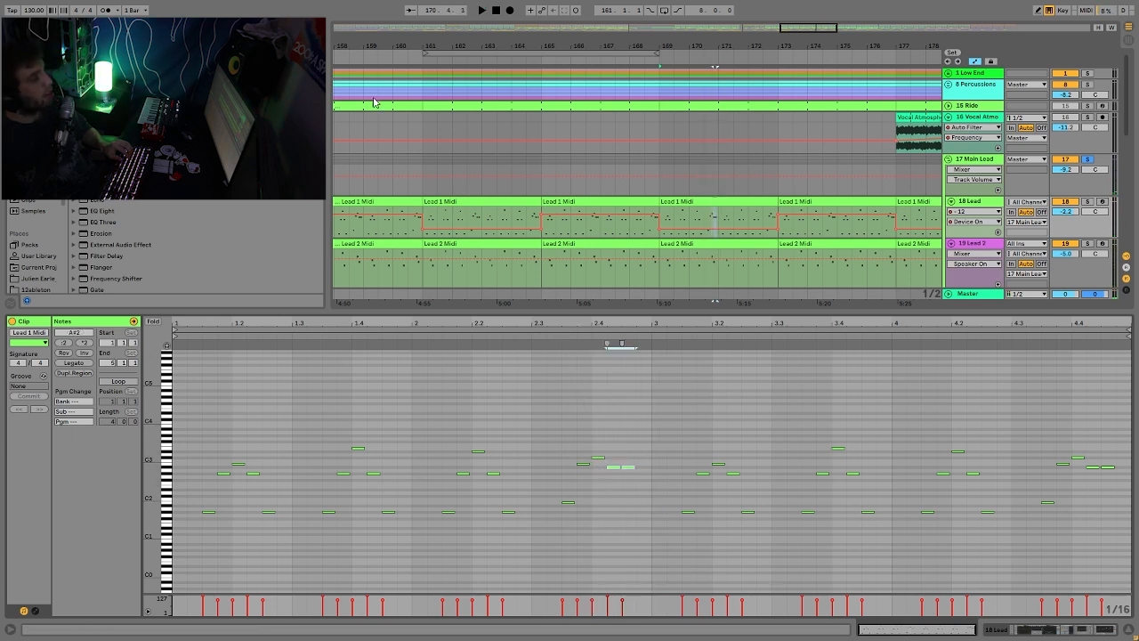
Step: Select the Lead 1 Midi clip at bar 169, show the Lead track's devices and play the track soloed
click(730, 202)
click(734, 212)
click(725, 201)
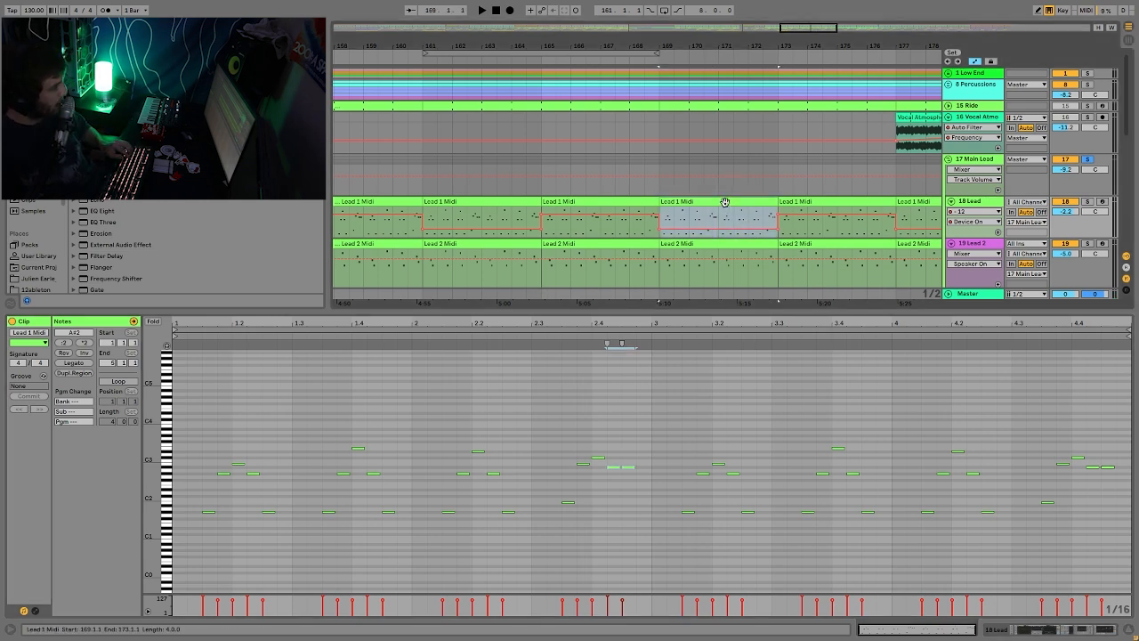
double_click(978, 202)
click(1086, 202)
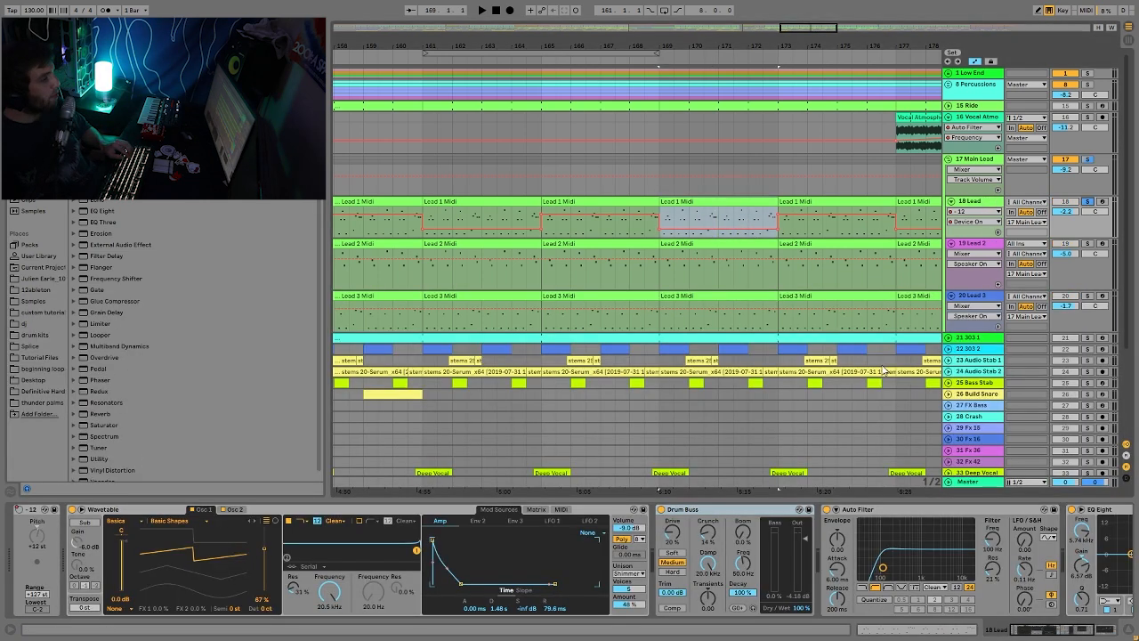
key(space)
key(space)
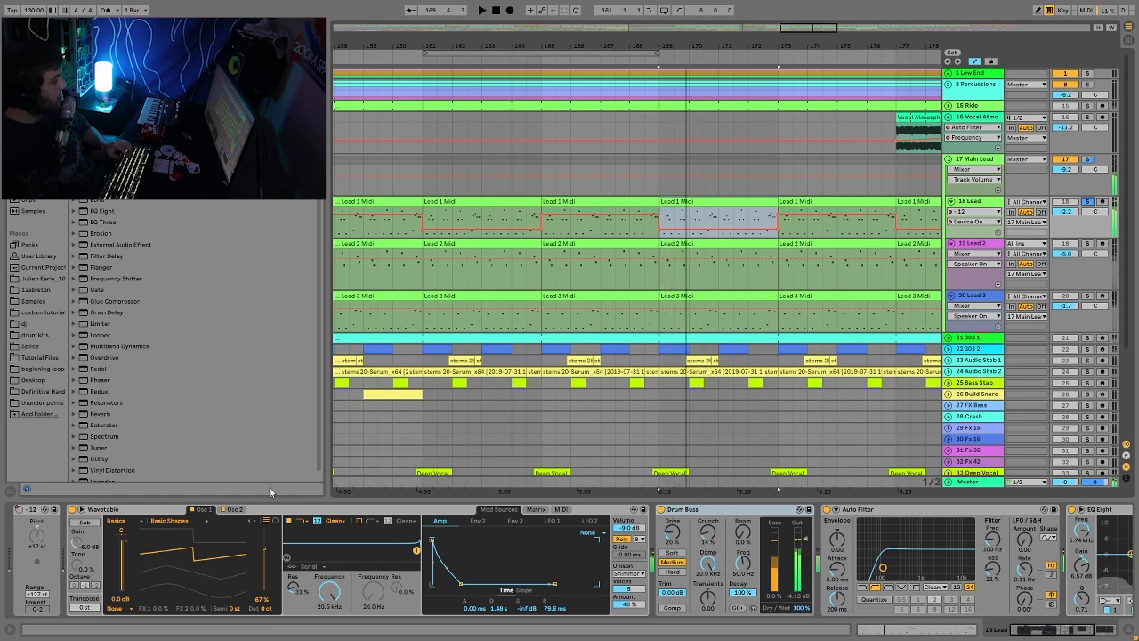
Step: Review Wavetable's second and first oscillators on the Lead track, along with its Drum Buss, Auto Filter and EQ Eight
click(235, 508)
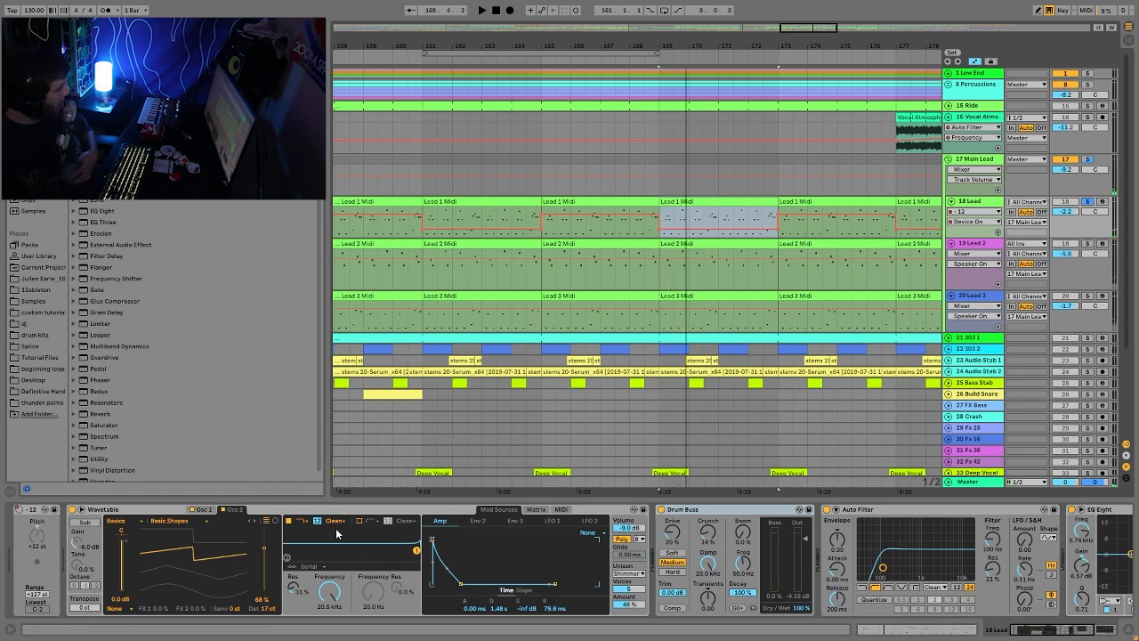
click(205, 508)
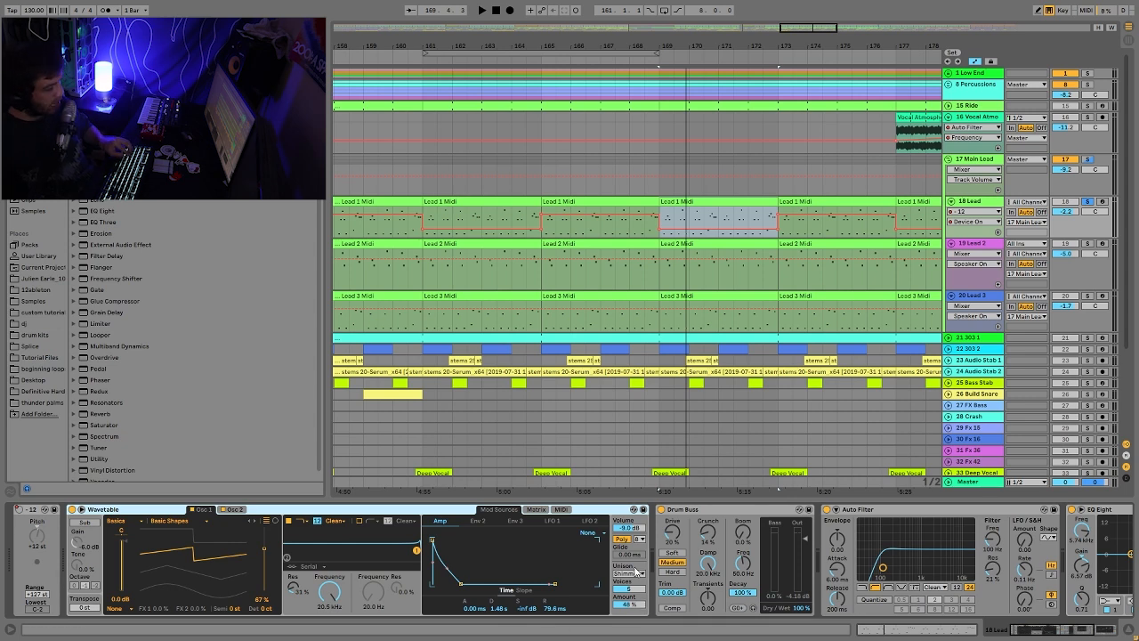
scroll(647, 538, down, 5)
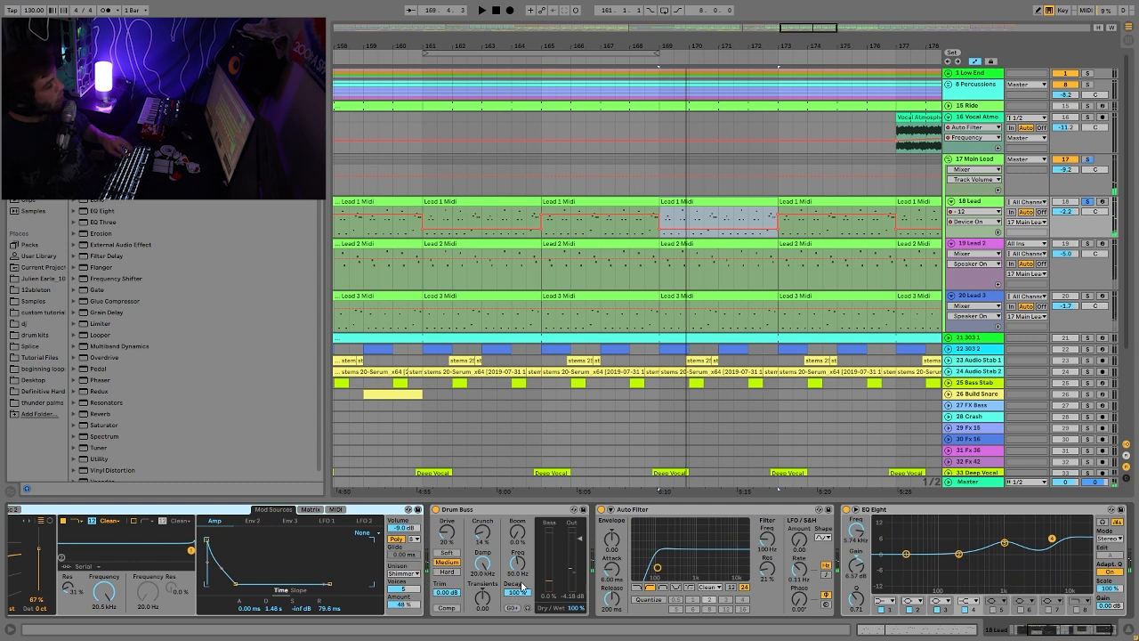
scroll(514, 597, down, 2)
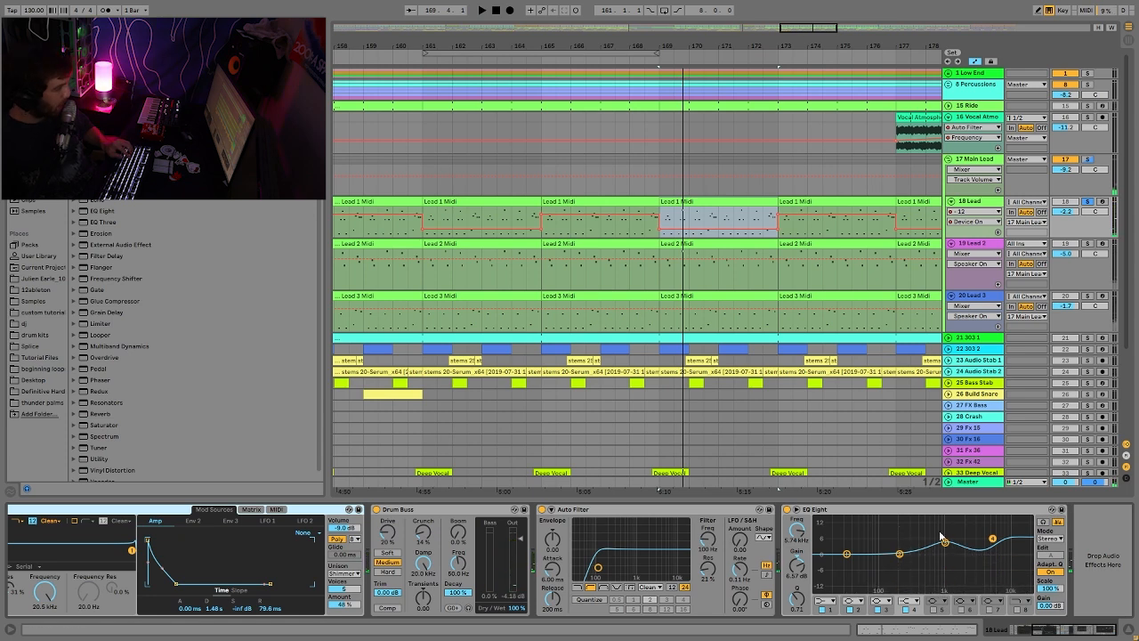
Step: Play the soloed Lead track from its clip at bar 173 and fit the whole arrangement in view
key(space)
click(808, 201)
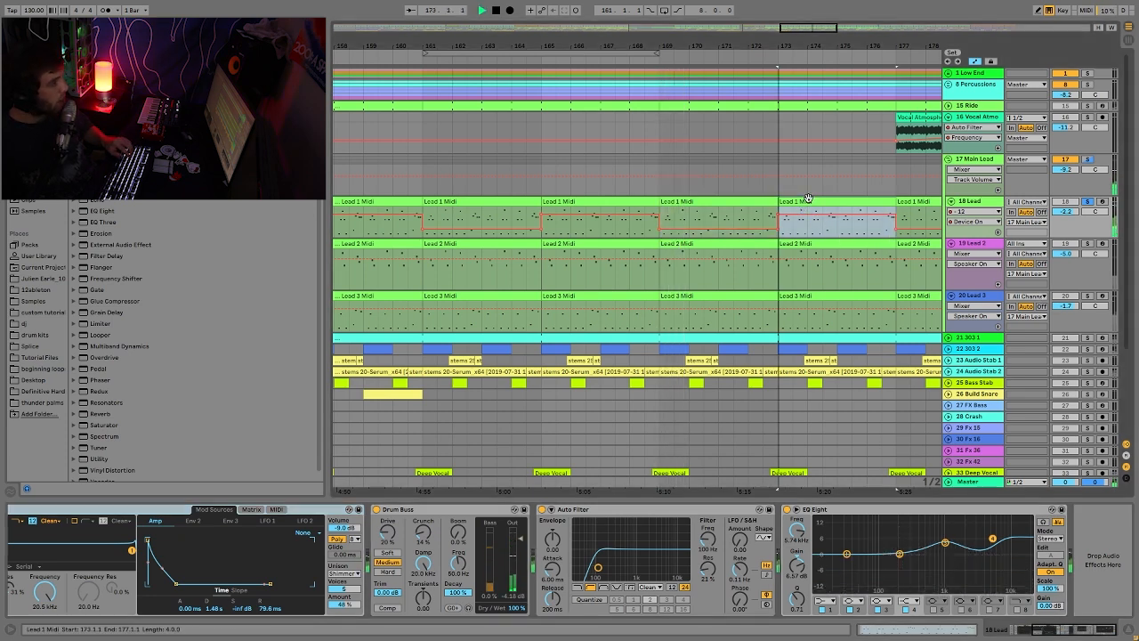
key(w)
key(space)
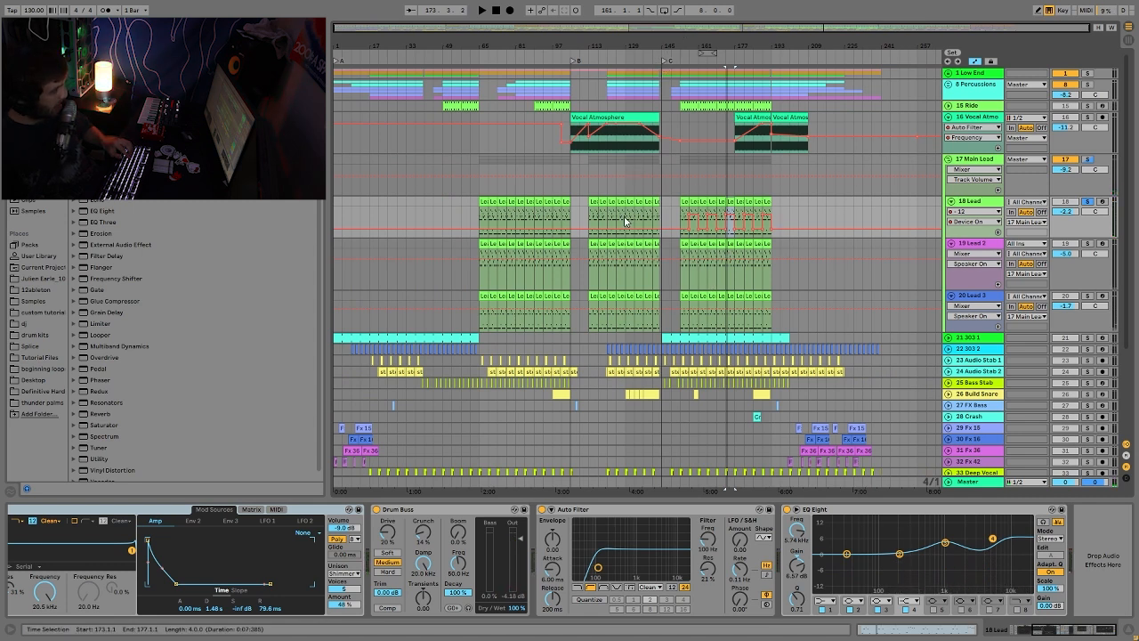
Step: Unsolo the Lead track and play the full mix from bar 153, returning its device chain to the Wavetable
click(686, 201)
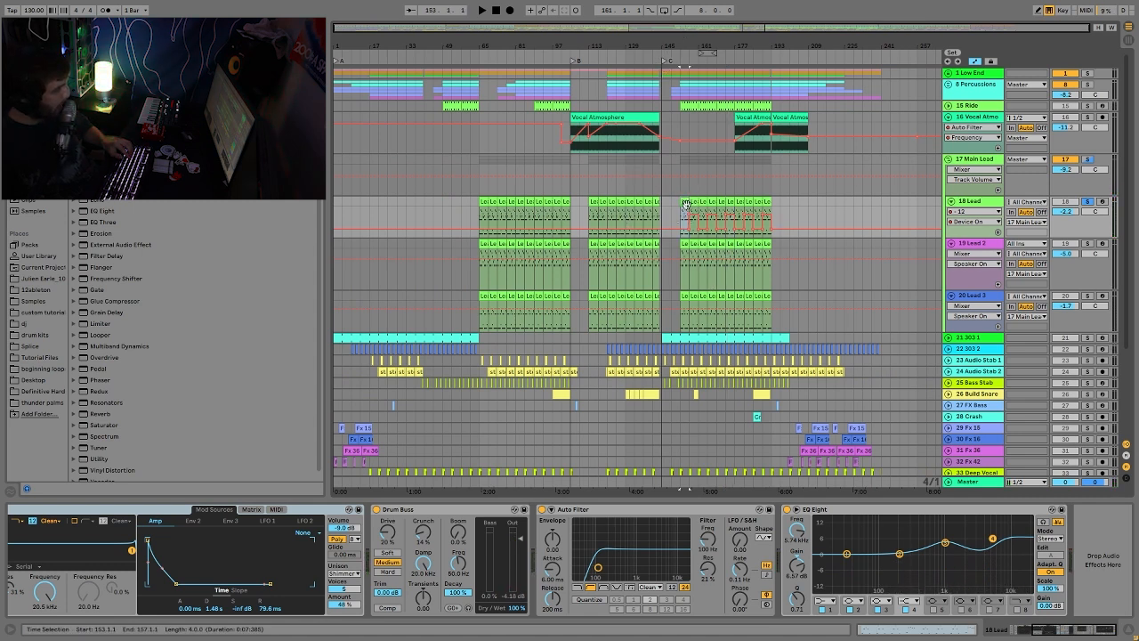
key(space)
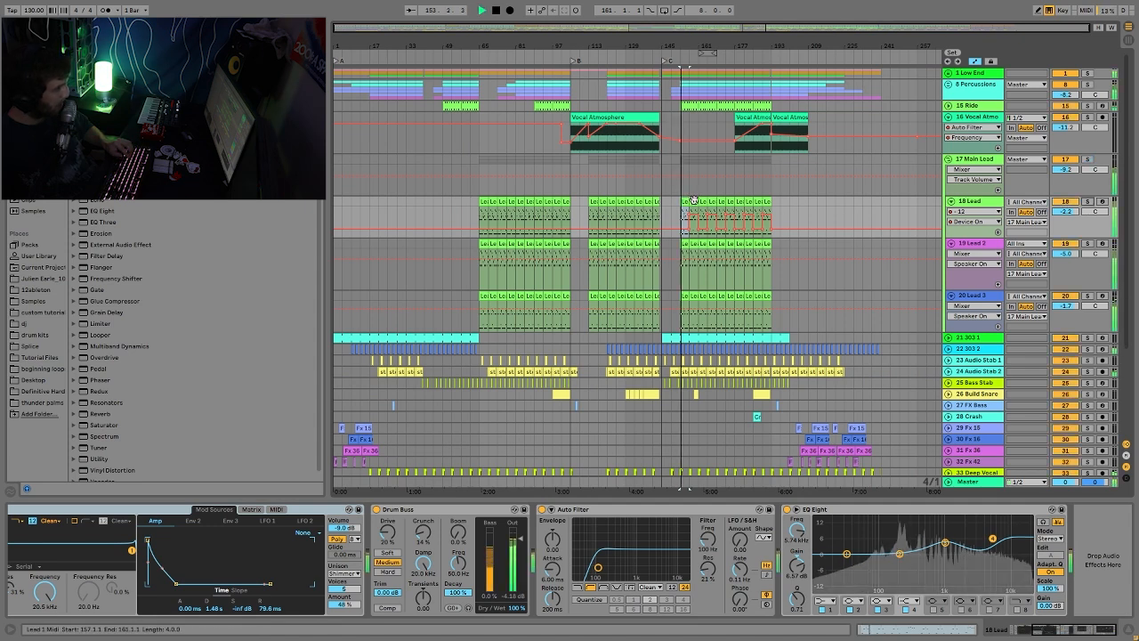
key(space)
drag(1027, 627, 1006, 628)
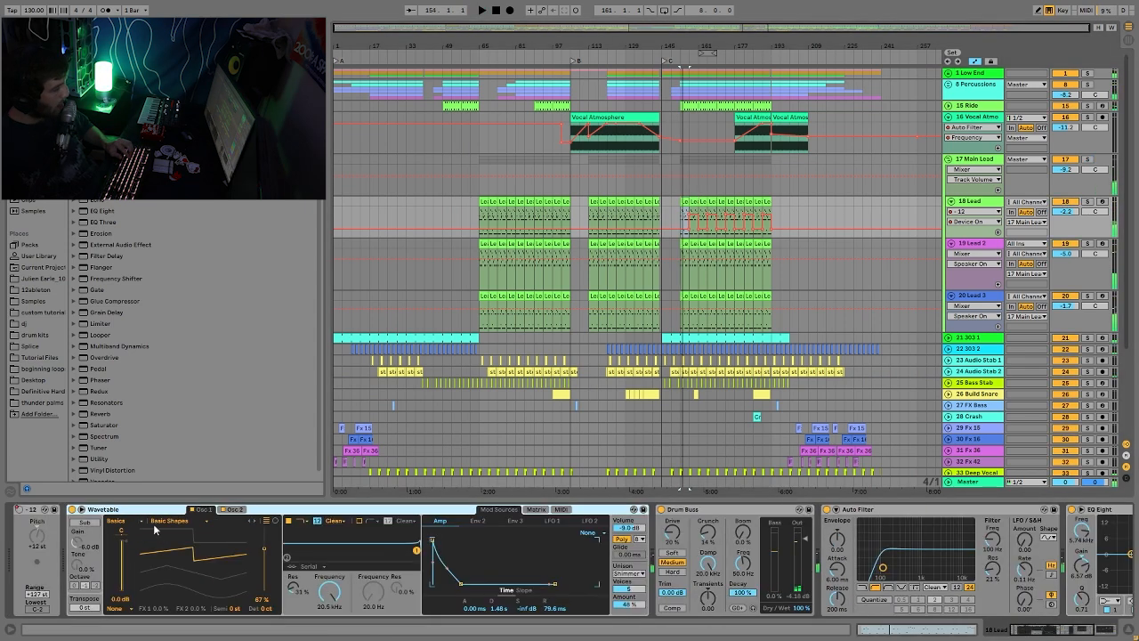
key(space)
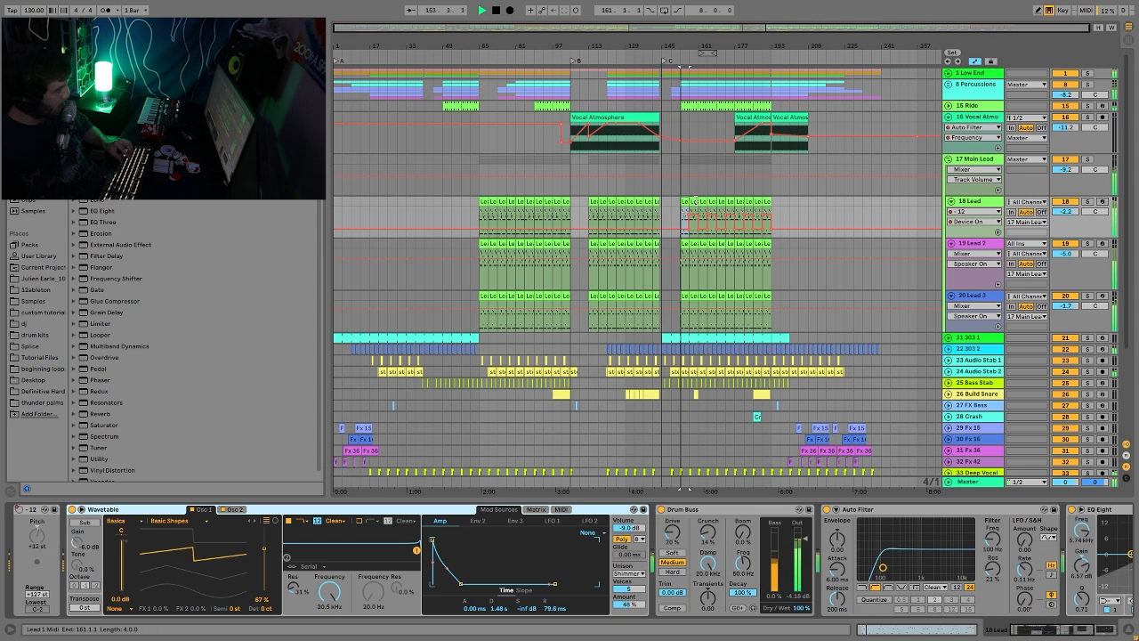
Step: Play the full mix from the Lead 1 Midi clip at bar 177 and stop playback
click(729, 202)
key(space)
key(space)
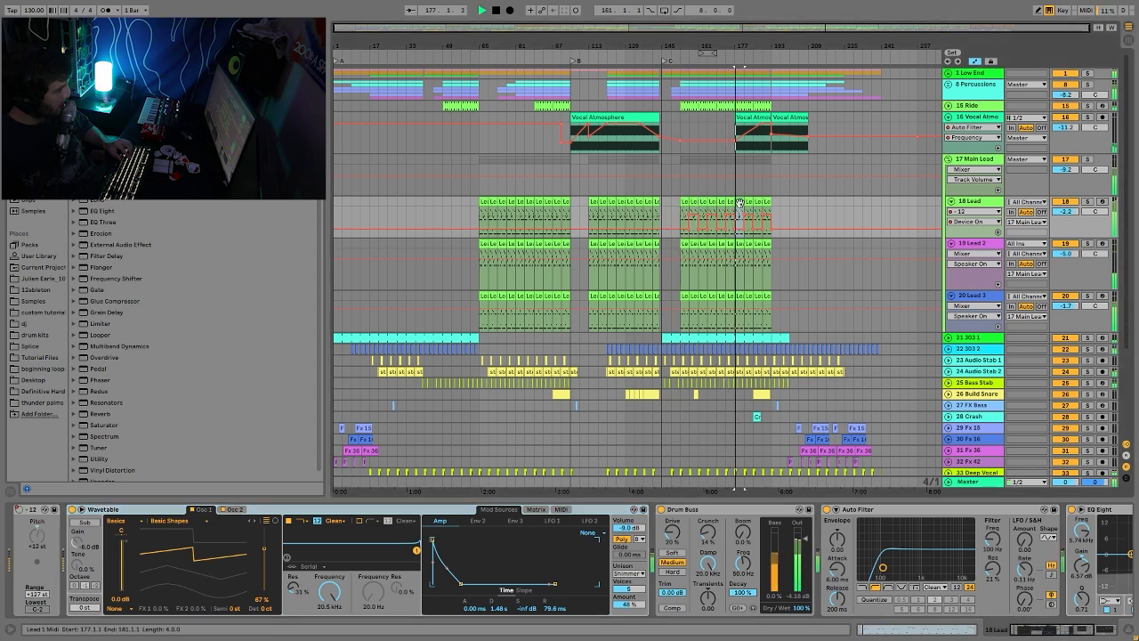
key(space)
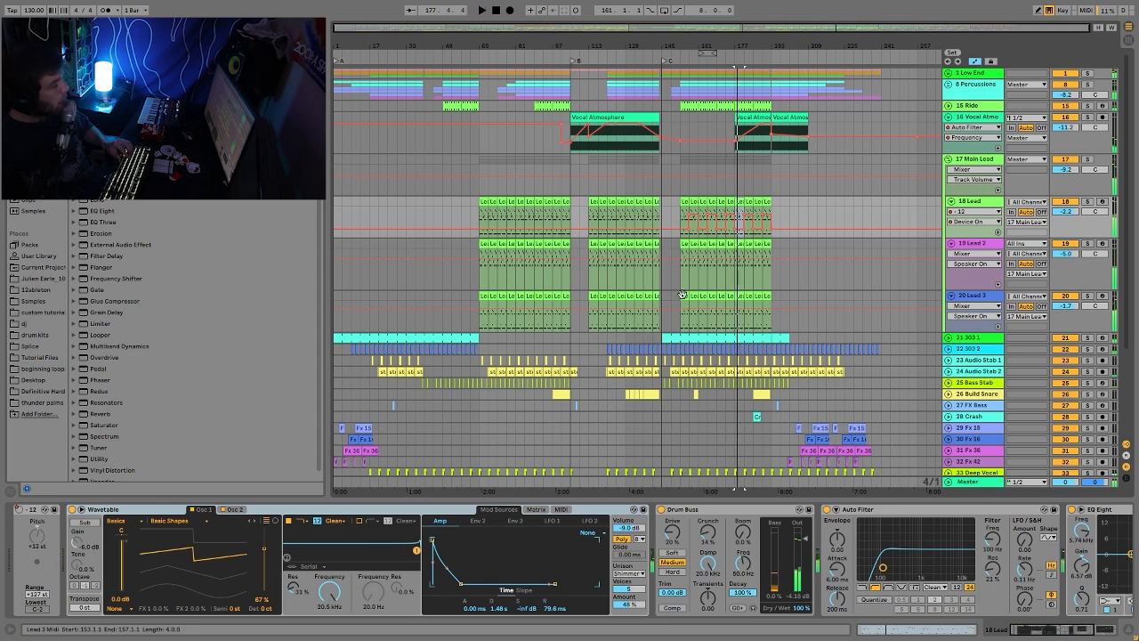
Step: Solo the Lead 2 track and play it from its clip at bar 169
click(1086, 243)
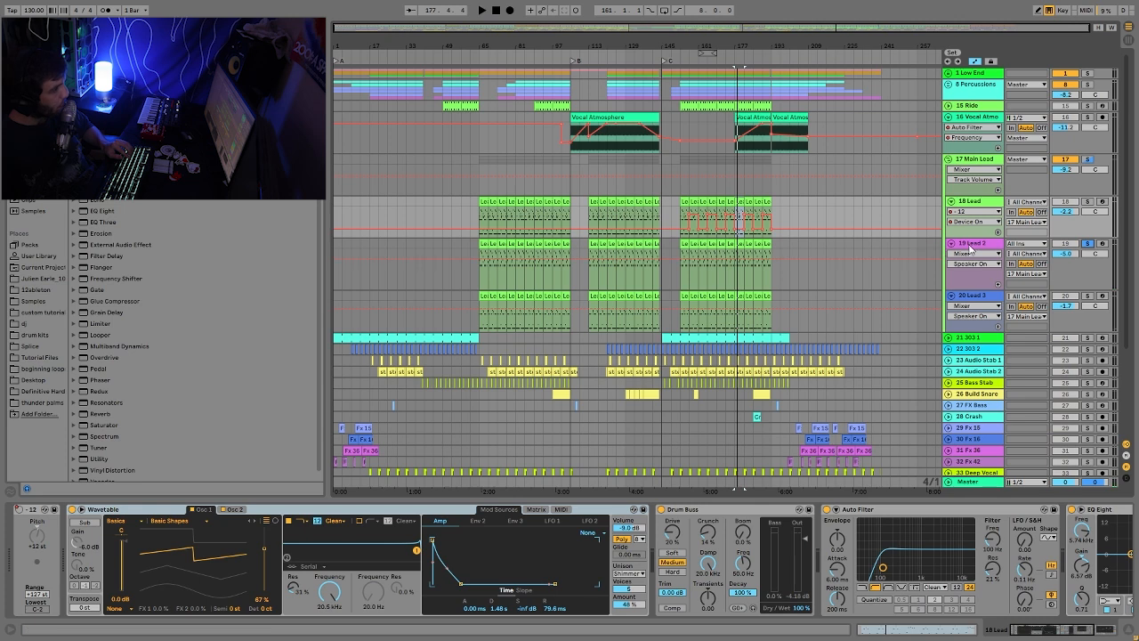
click(970, 254)
click(718, 240)
key(space)
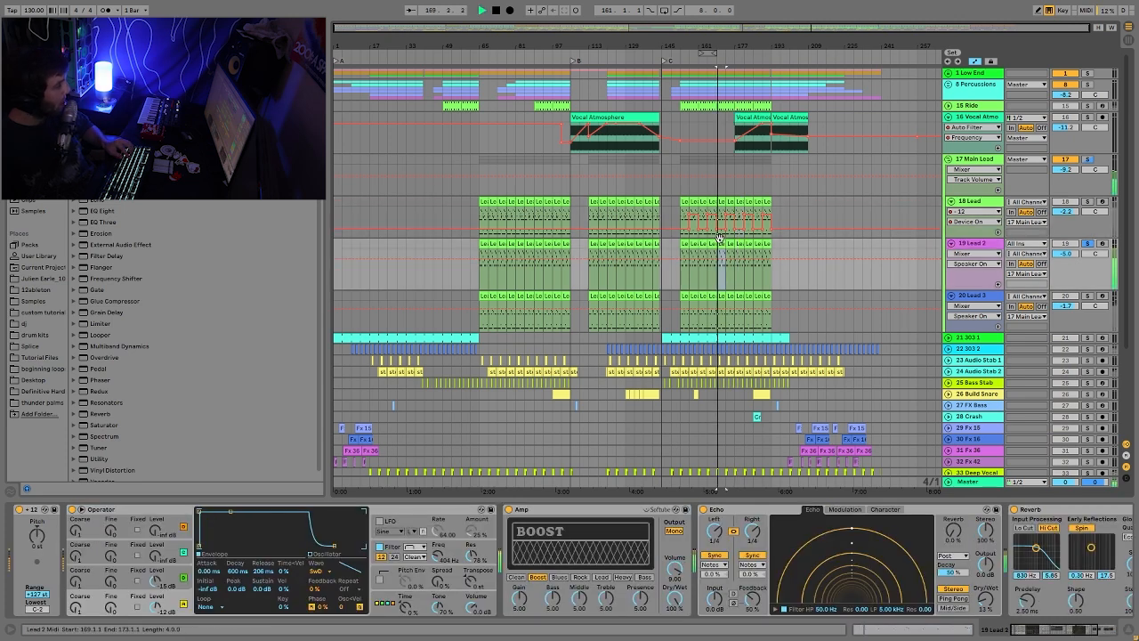
key(space)
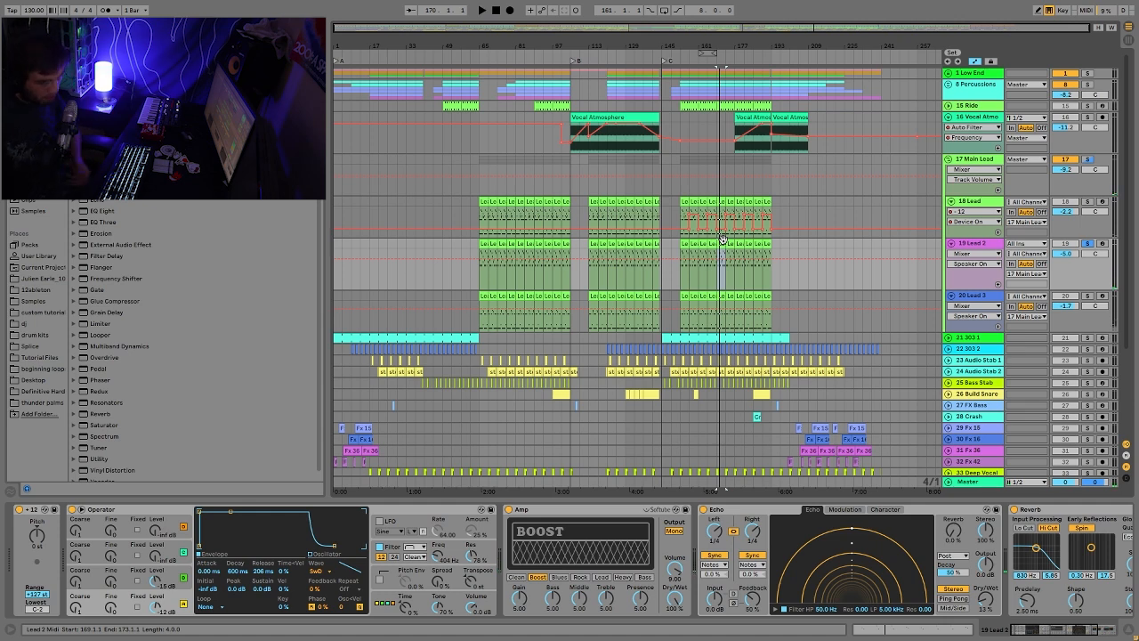
Step: Review Operator's oscillator C and filter envelope on Lead 2, along with its Amp, Echo and Reverb
click(178, 572)
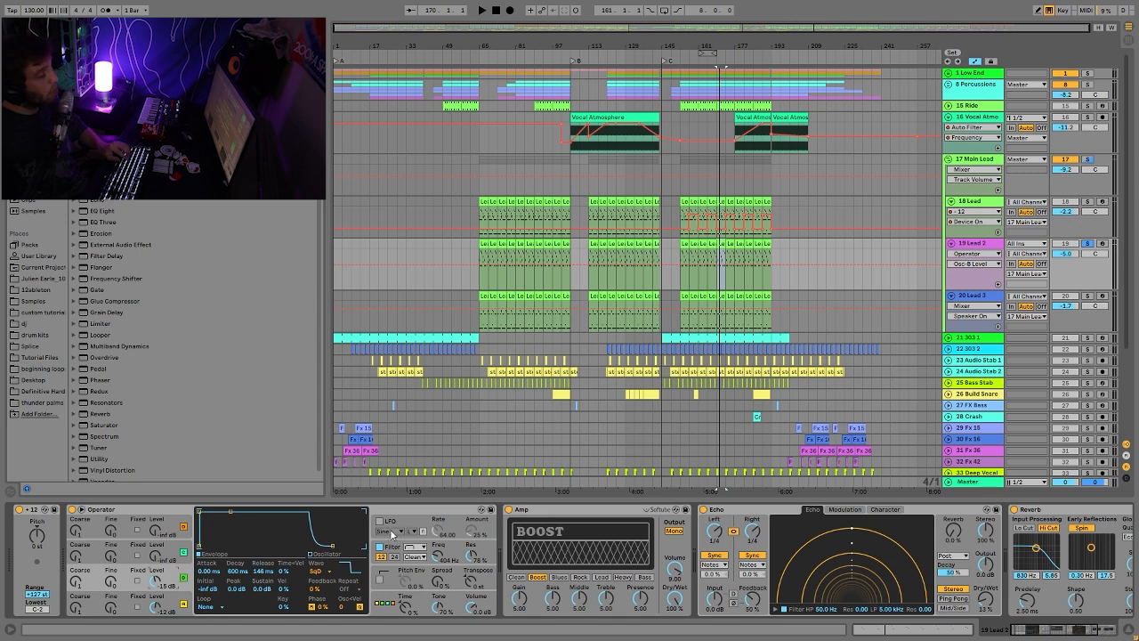
click(393, 550)
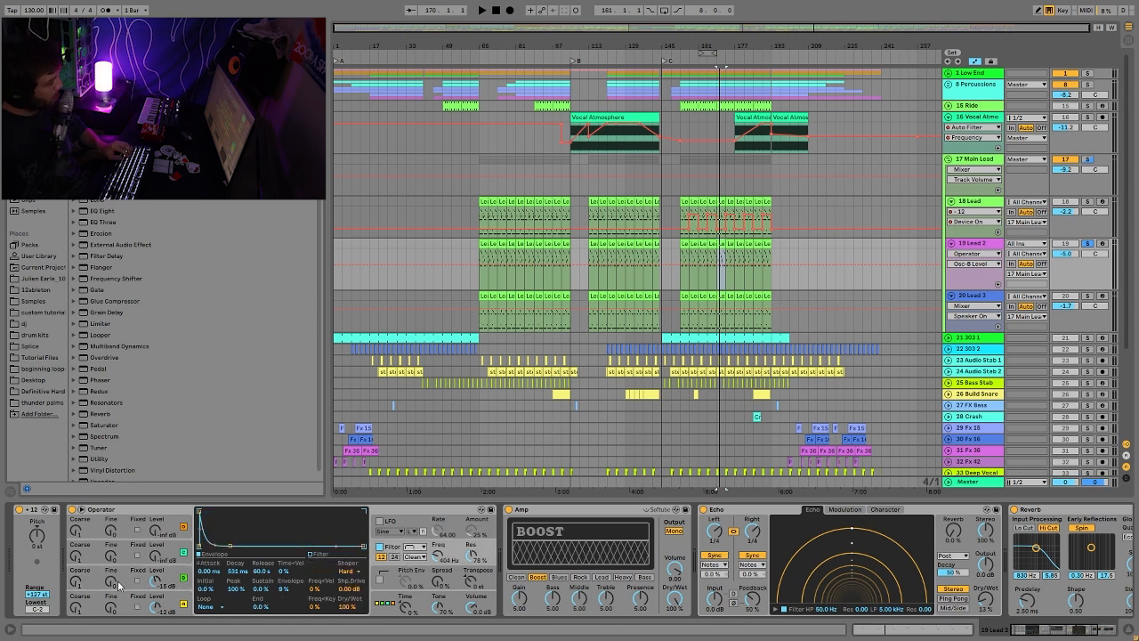
key(space)
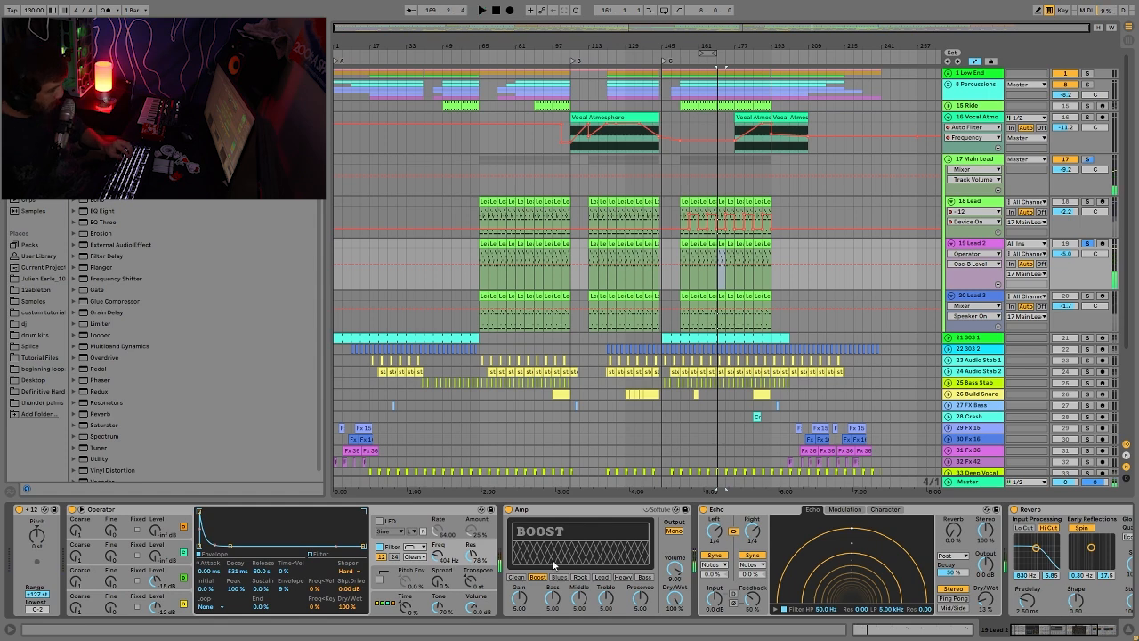
scroll(552, 564, right, 5)
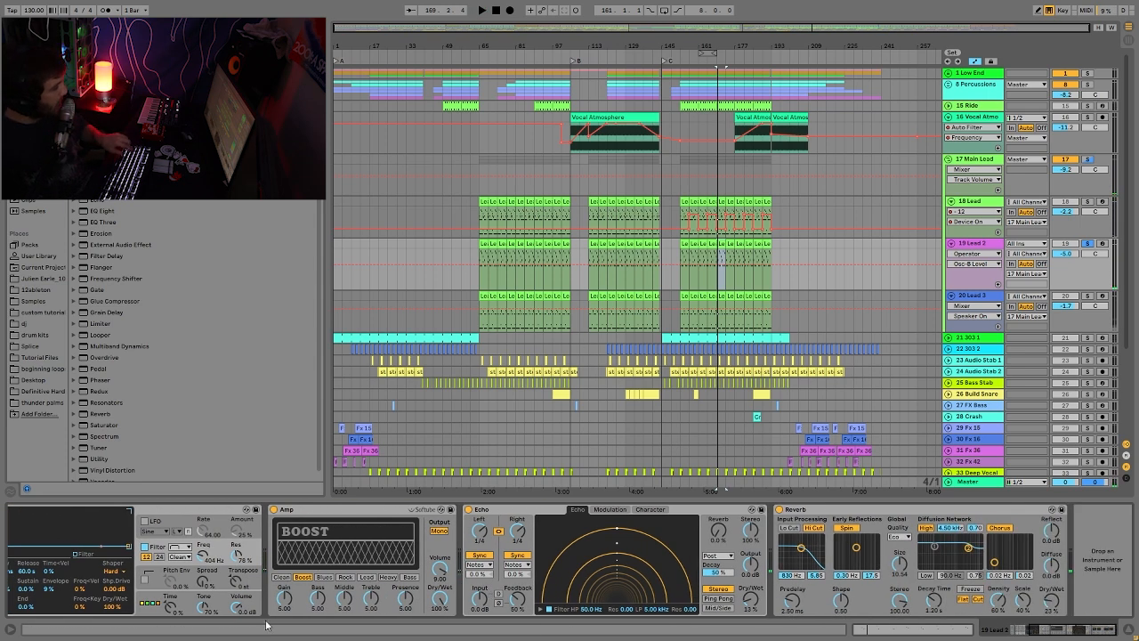
Step: Add the Lead track to the soloed Lead 2, play the two layers together from bar 169, and change Lead 2's solo
ctrl+click(1091, 203)
key(space)
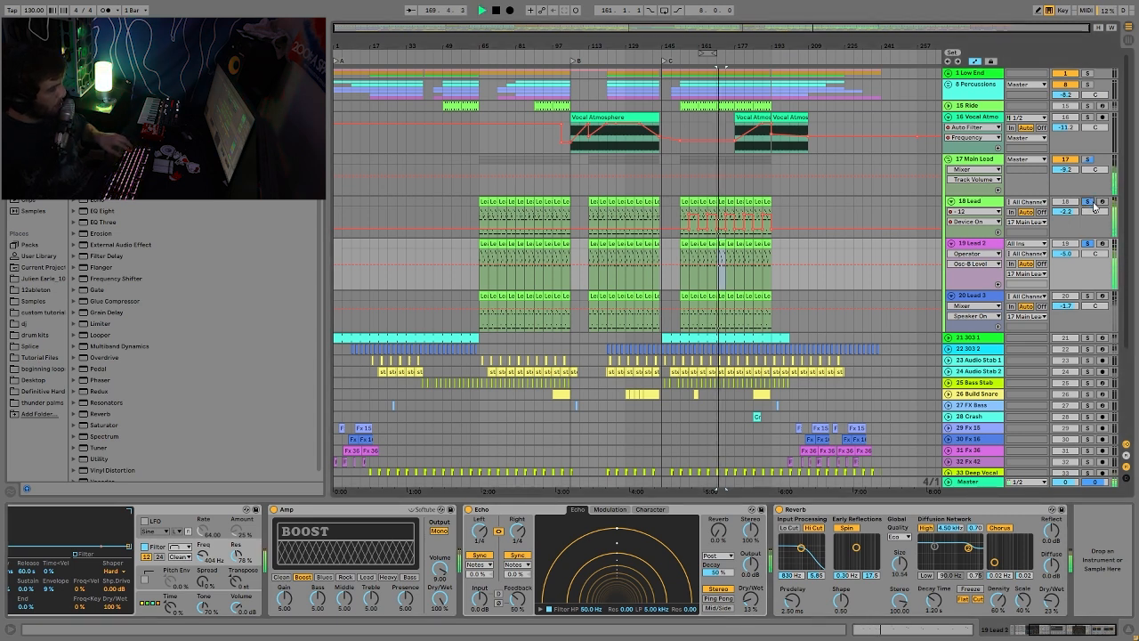
click(1087, 245)
key(space)
Step: Solo the Lead 3 track and review both Wavetable oscillators and the modulation matrix
click(1088, 296)
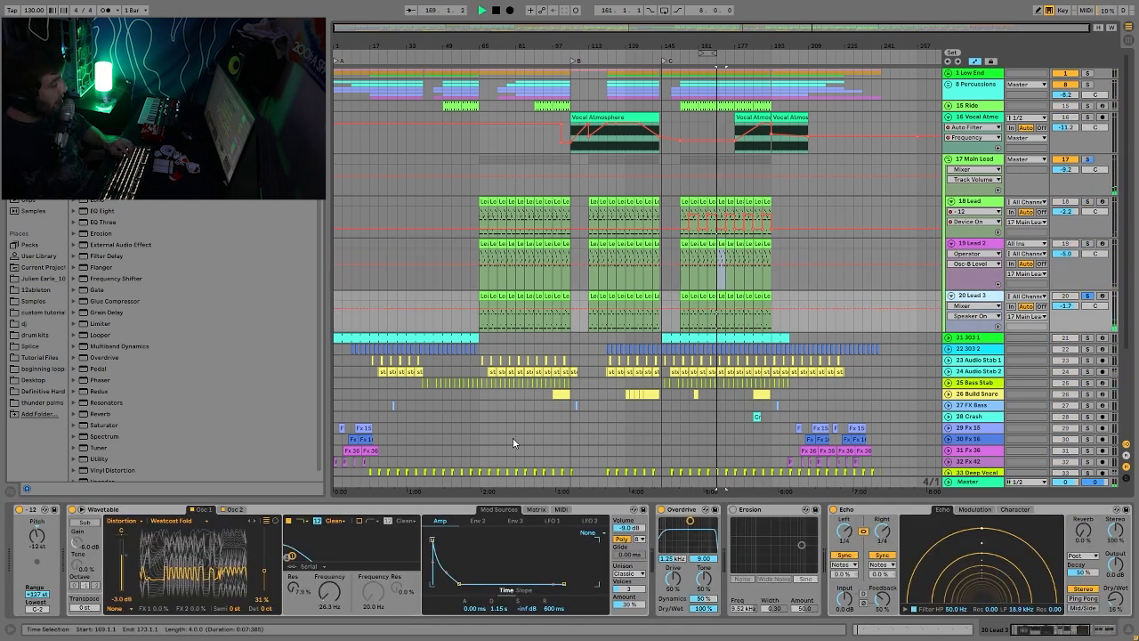
click(234, 510)
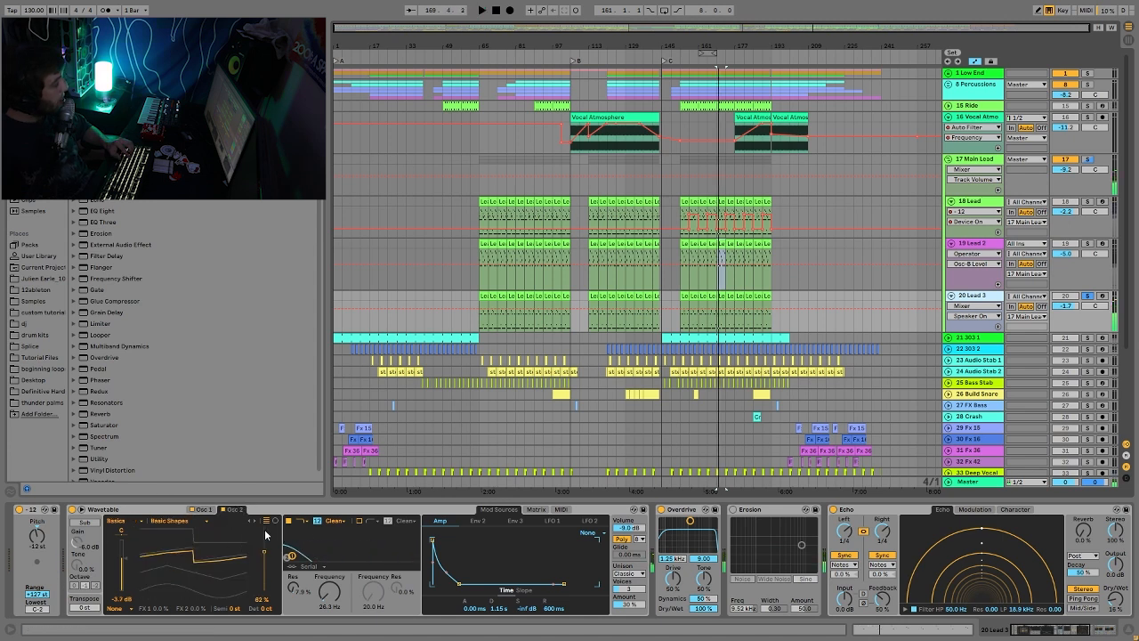
click(207, 510)
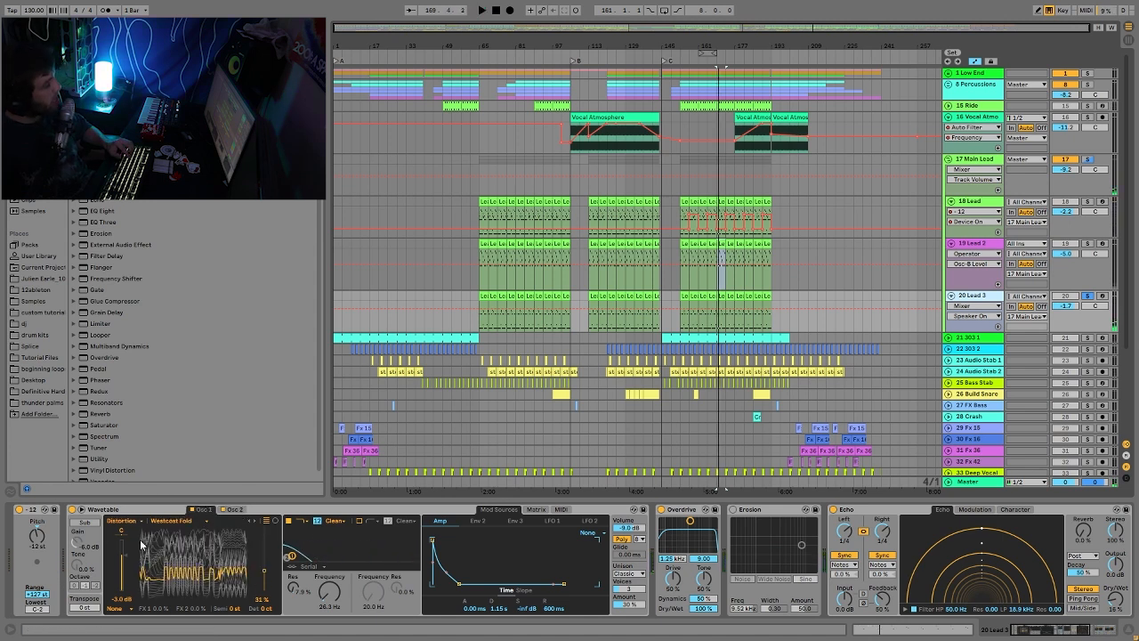
click(241, 509)
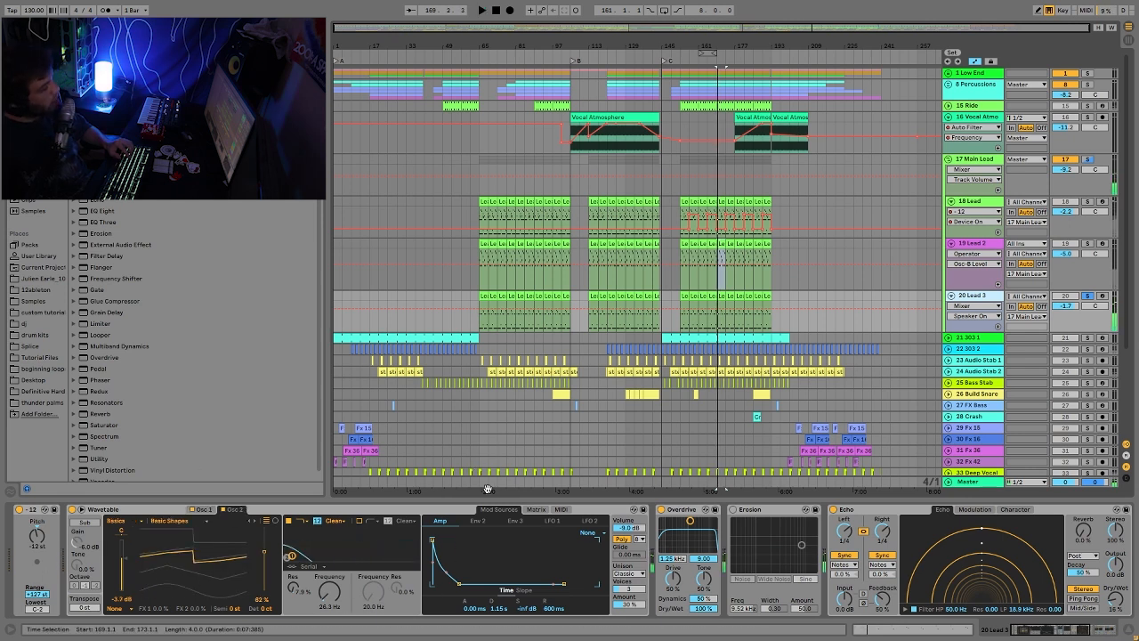
click(538, 509)
Step: Play the soloed Lead 3 track and delete the Erosion effect from its device chain
key(space)
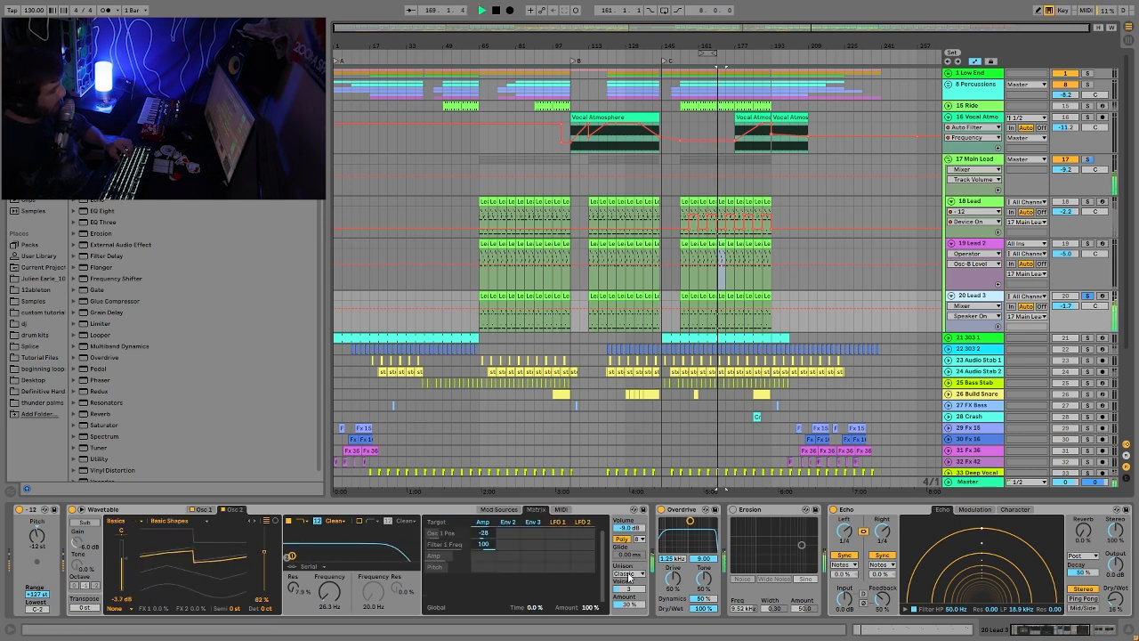
click(770, 512)
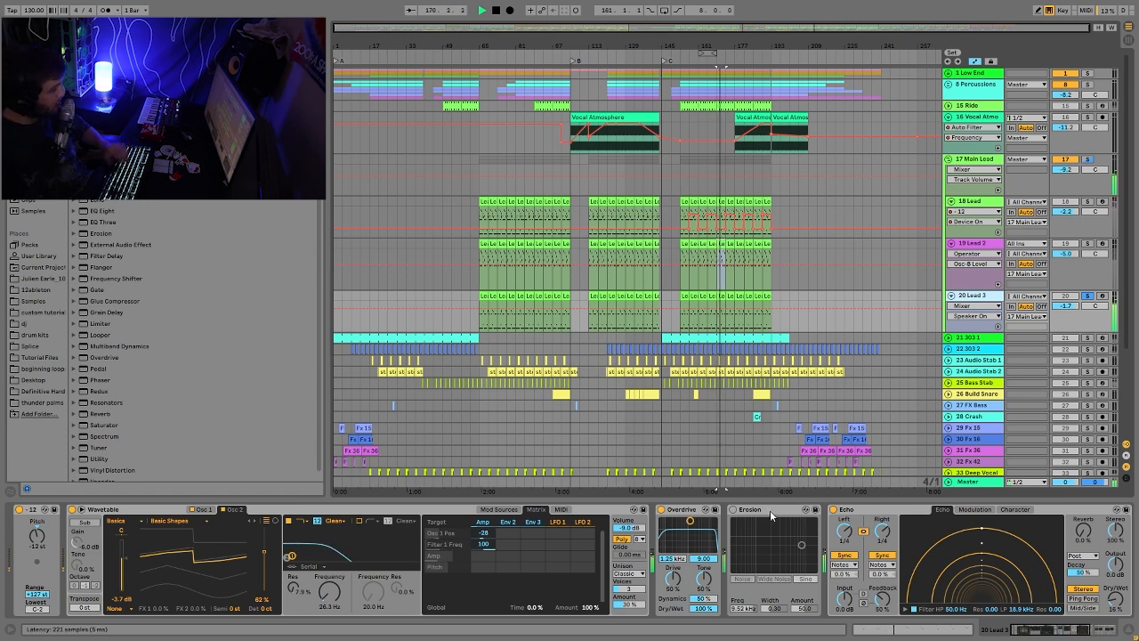
key(Delete)
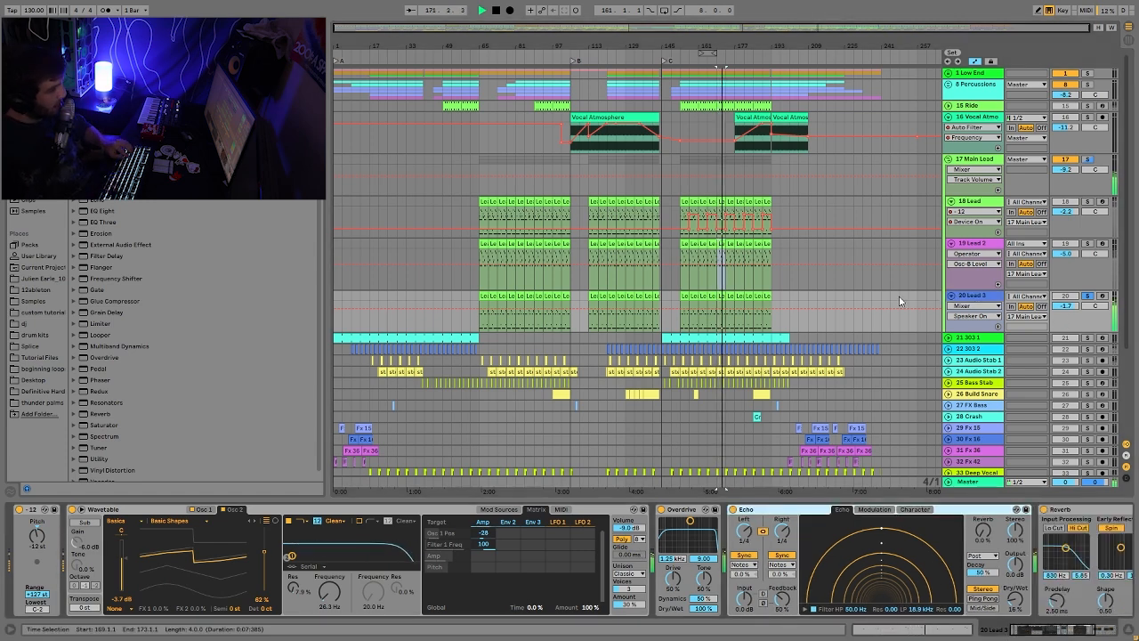
Step: Compare the Lead and Lead 3 tracks through their solos, stop playback, and examine Lead 3's Overdrive, Echo and Reverb
click(1088, 202)
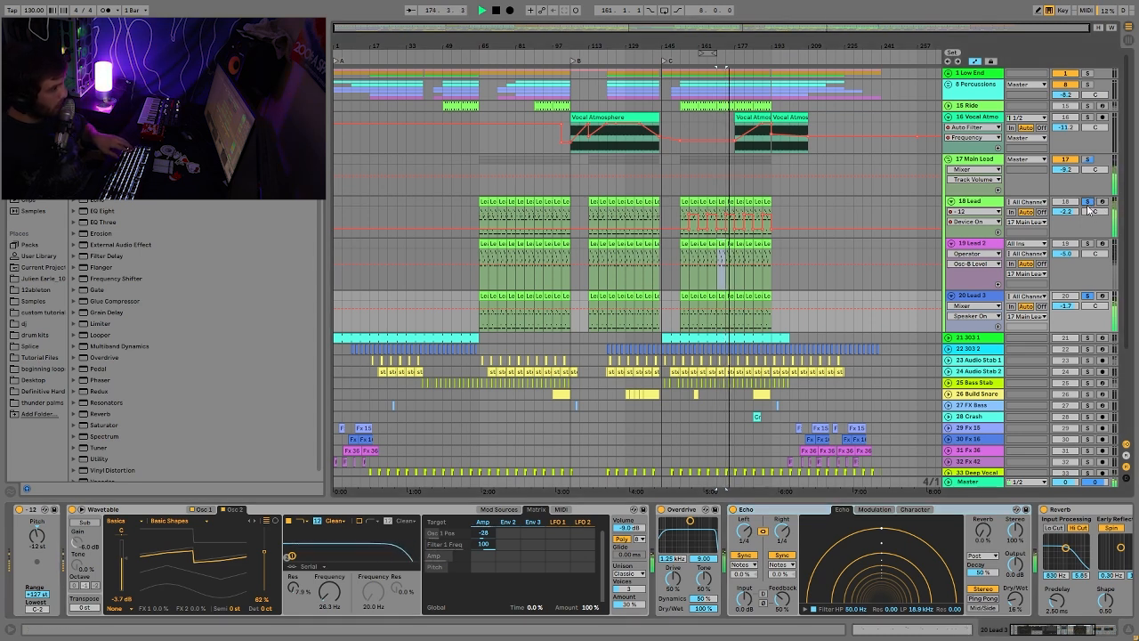
click(1086, 297)
key(space)
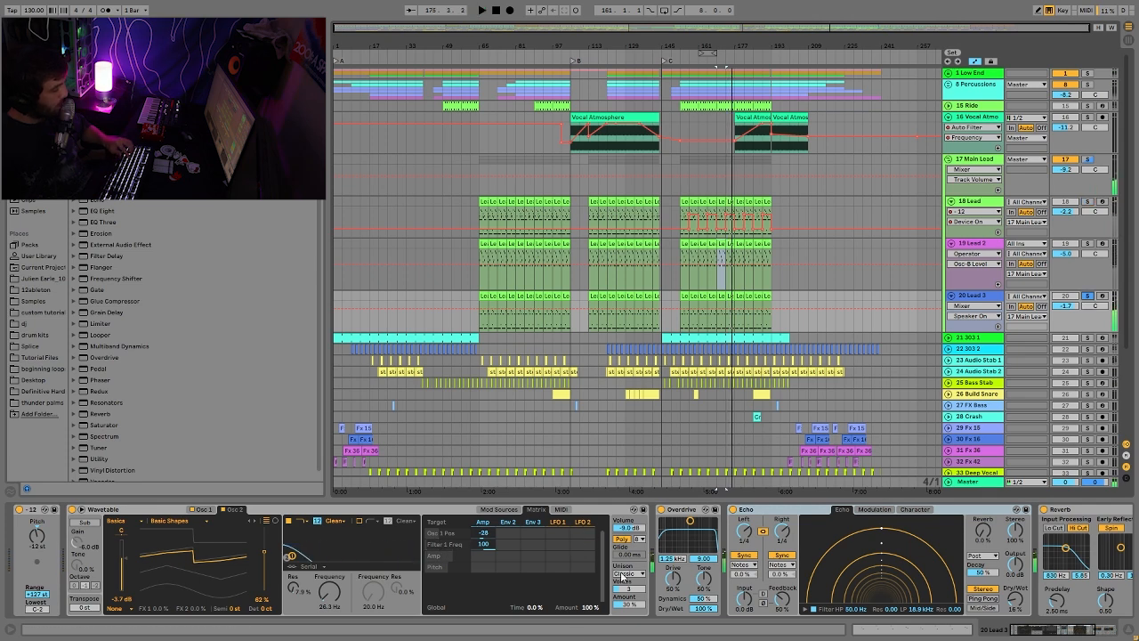
scroll(693, 526, down, 5)
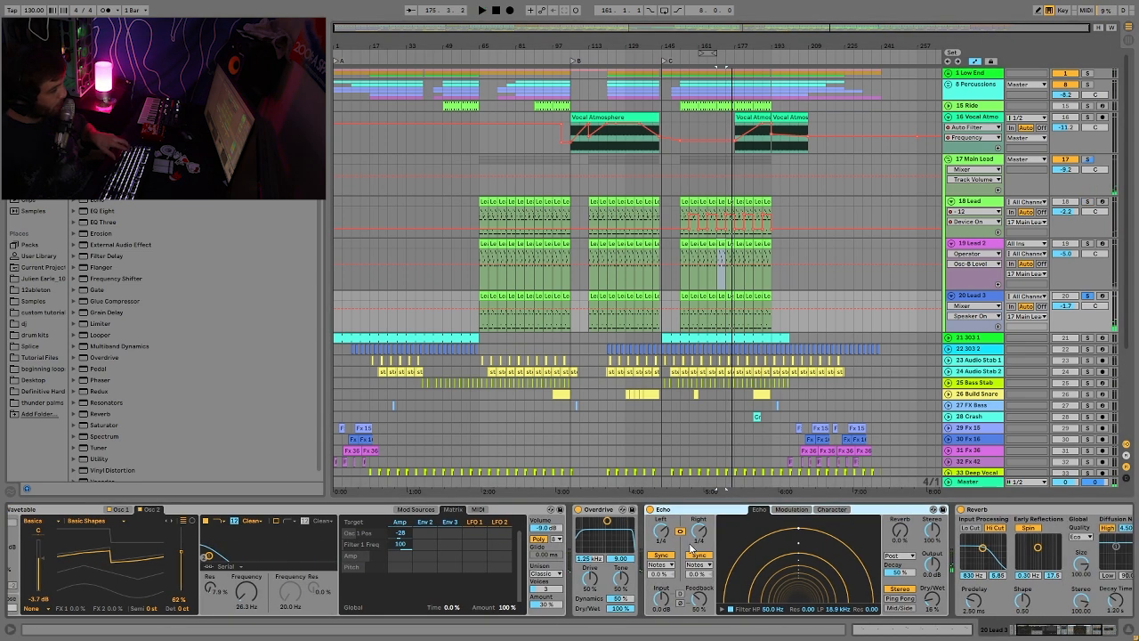
Step: Solo the Main Lead group and review its Echo and Auto Pan, showing its Auto Filter frequency automation
key(space)
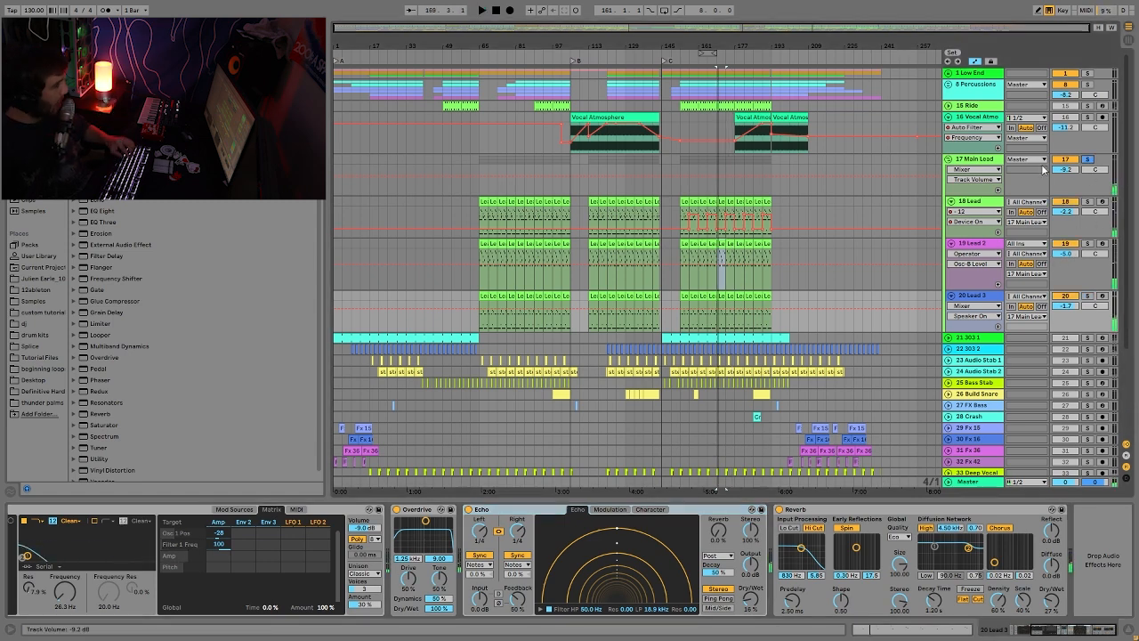
click(1087, 159)
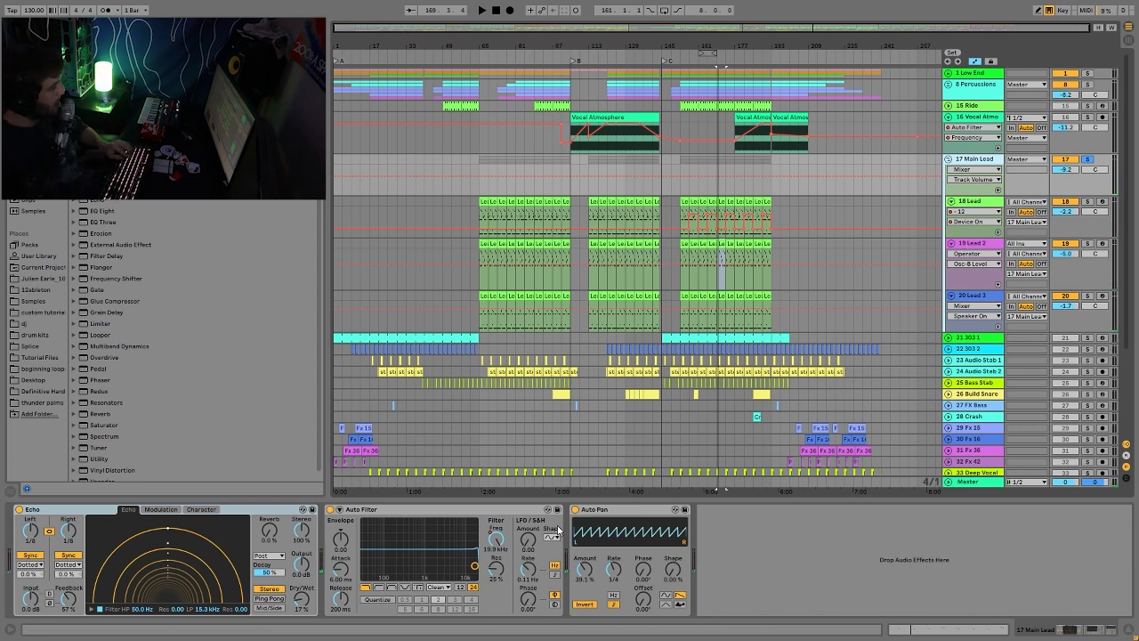
click(495, 550)
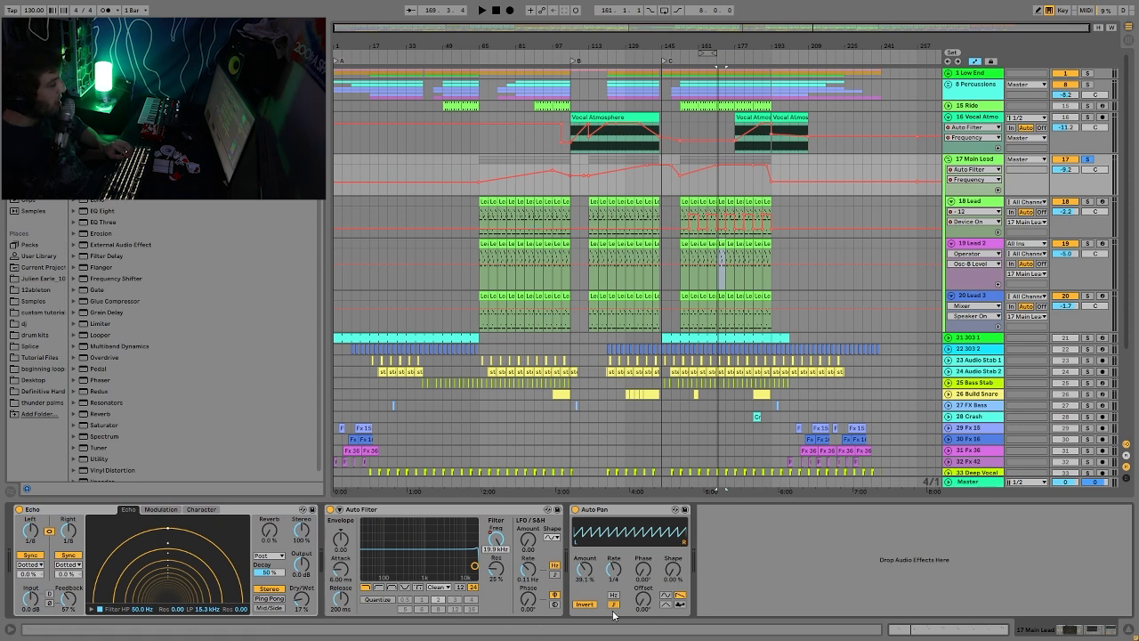
Step: Play the Main Lead group together with the soloed Low End group, then unsolo Low End
key(space)
ctrl+click(1085, 76)
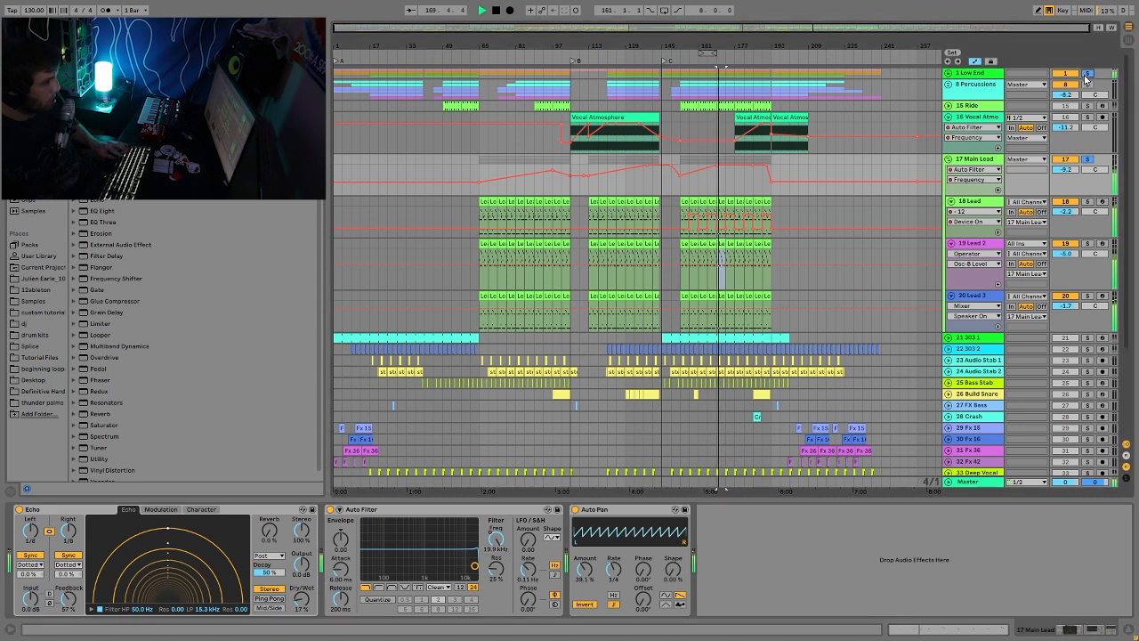
click(975, 163)
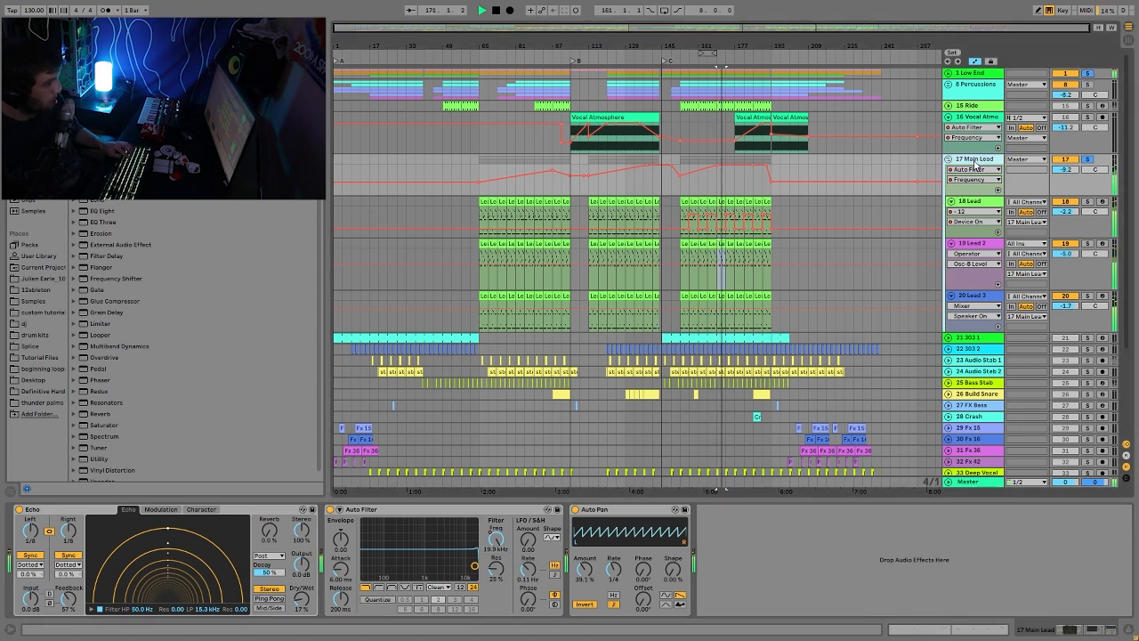
click(1087, 74)
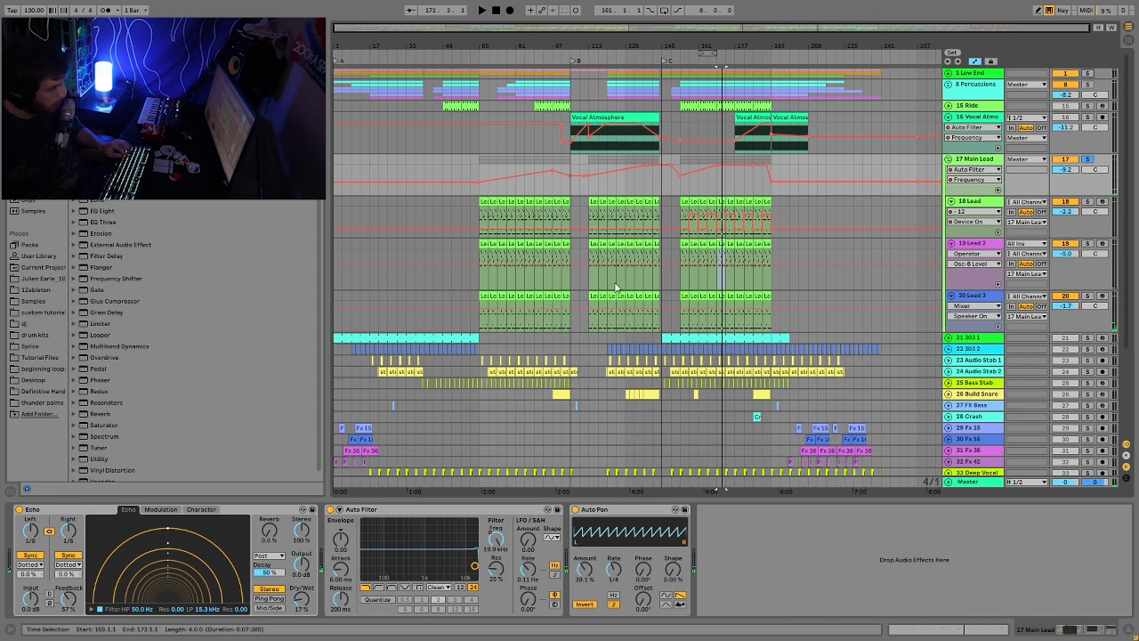
Step: Select the five tracks from 303 1 to Bass Stab, solo them together and play from bar 169
click(983, 339)
scroll(982, 339, down, 3)
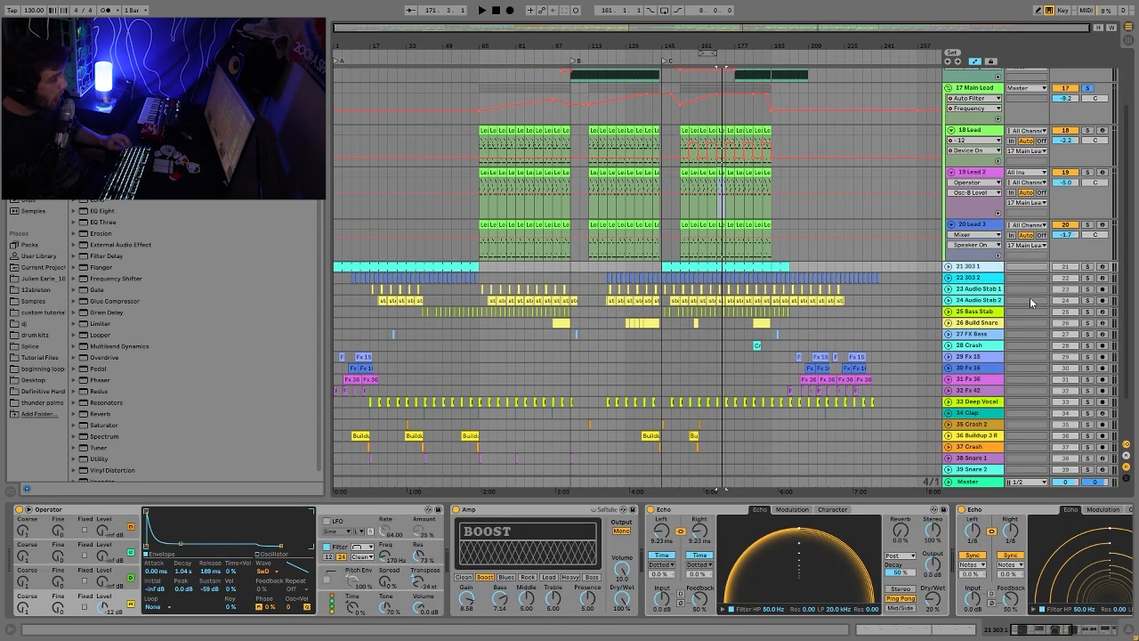
click(997, 312)
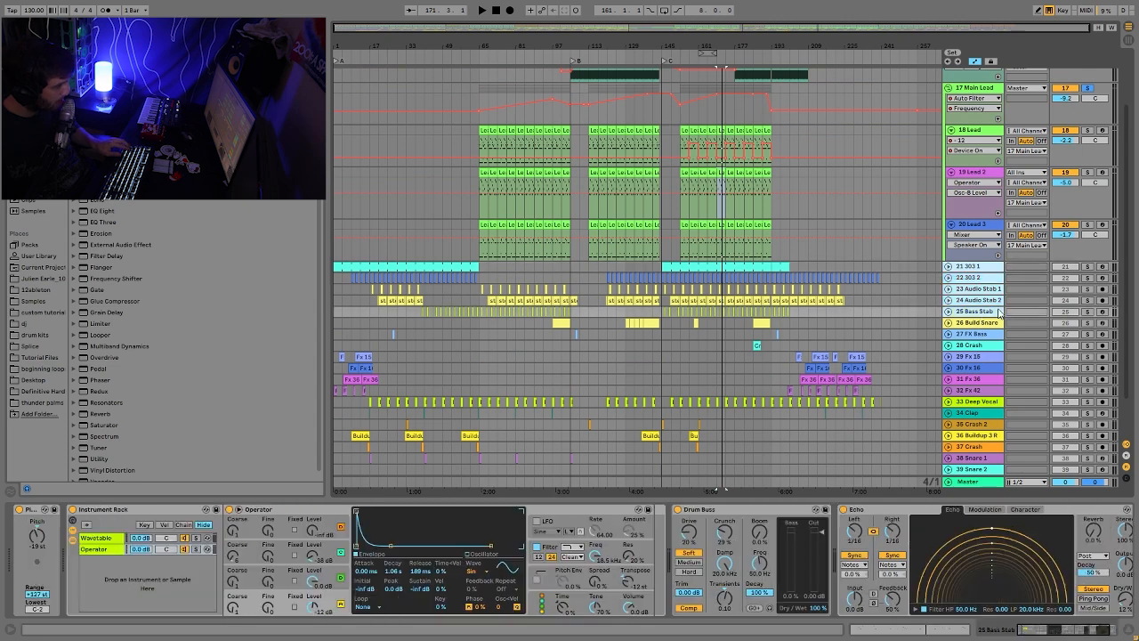
click(1087, 269)
key(space)
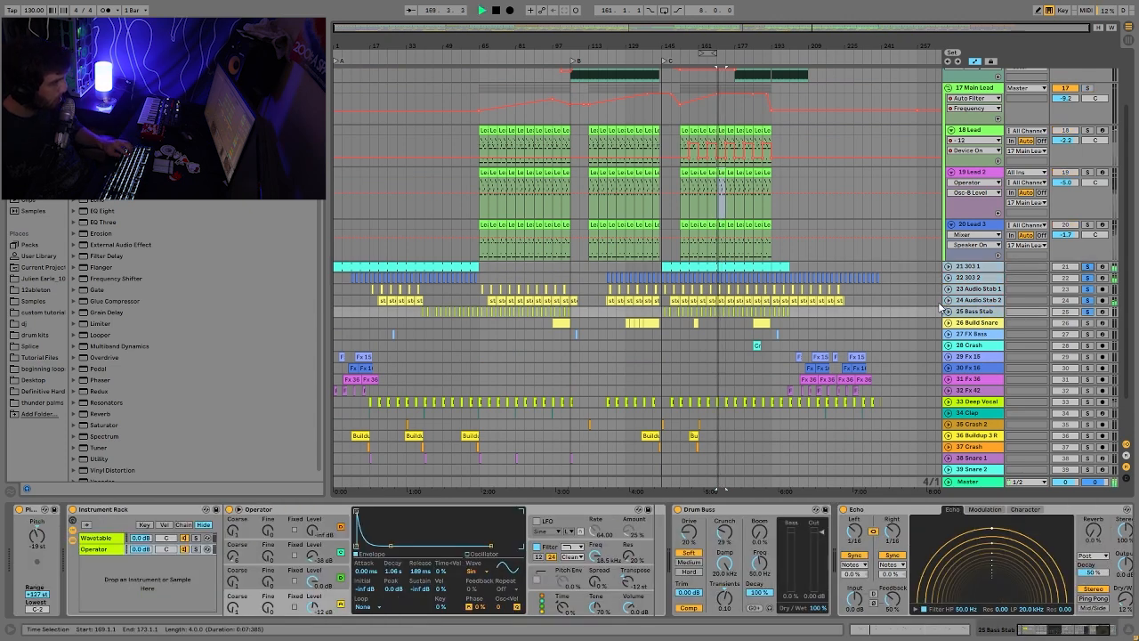
Step: Unfold the five tracks from 303 1 to Bass Stab and solo only the 303 2 track
click(947, 311)
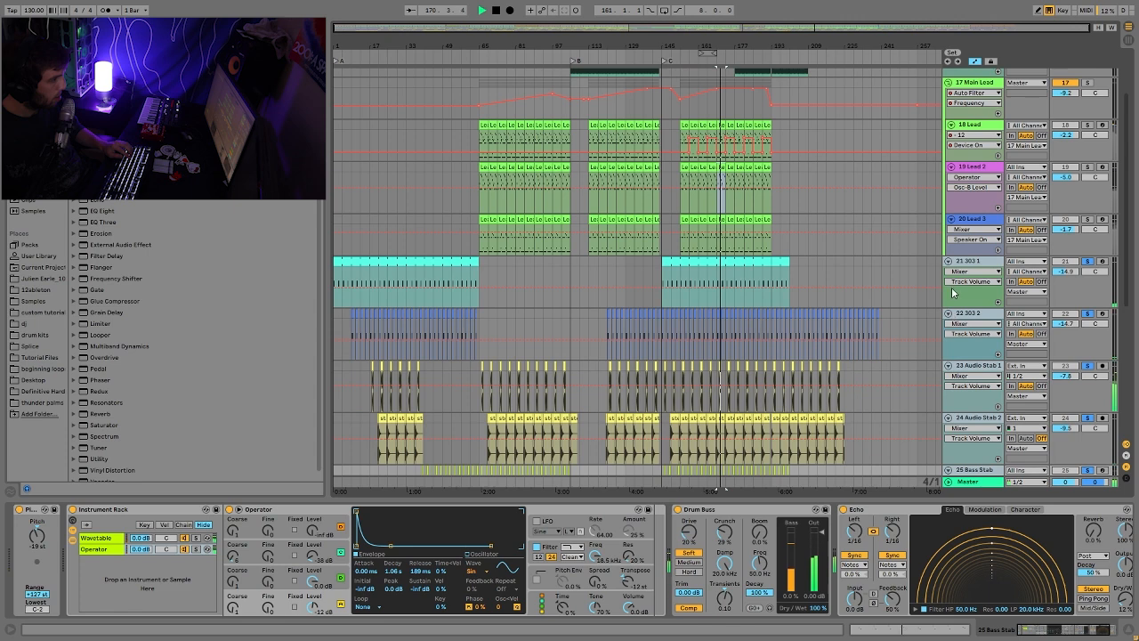
scroll(952, 292, down, 4)
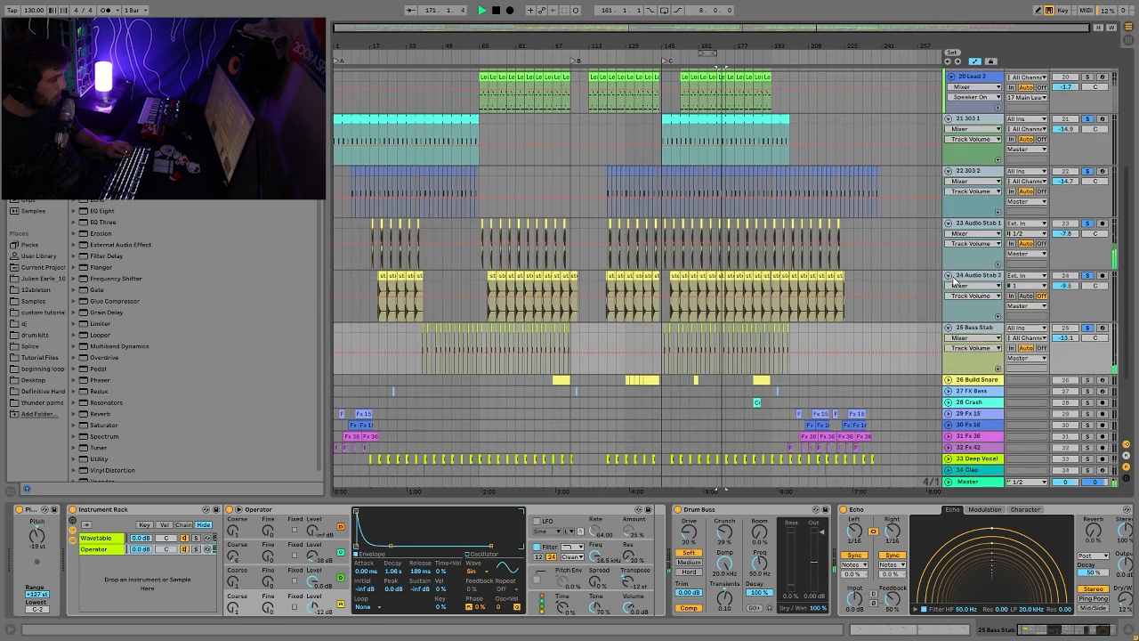
click(991, 173)
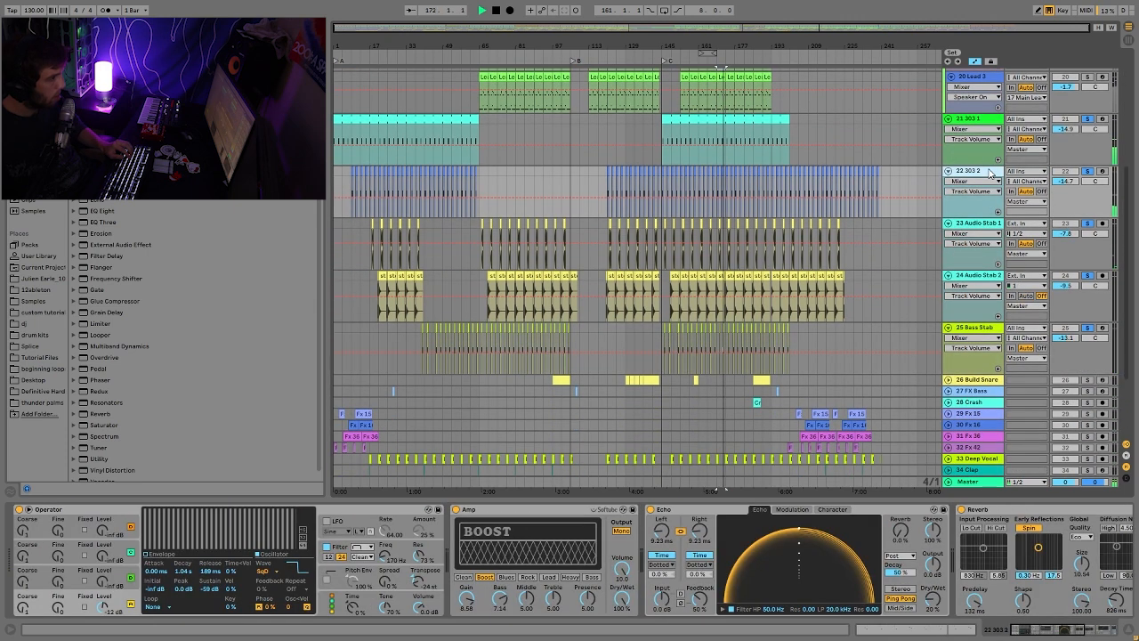
click(1087, 171)
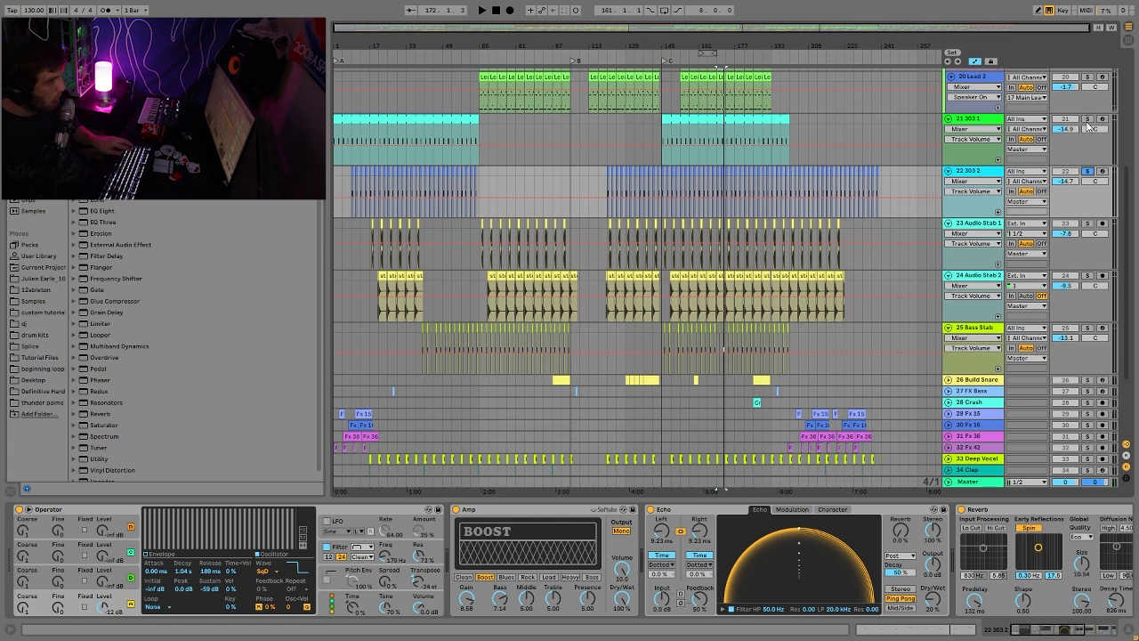
Step: Play the soloed 303 1 track while reviewing its Operator filter envelope, Amp, two Echo devices and Reverb
click(974, 118)
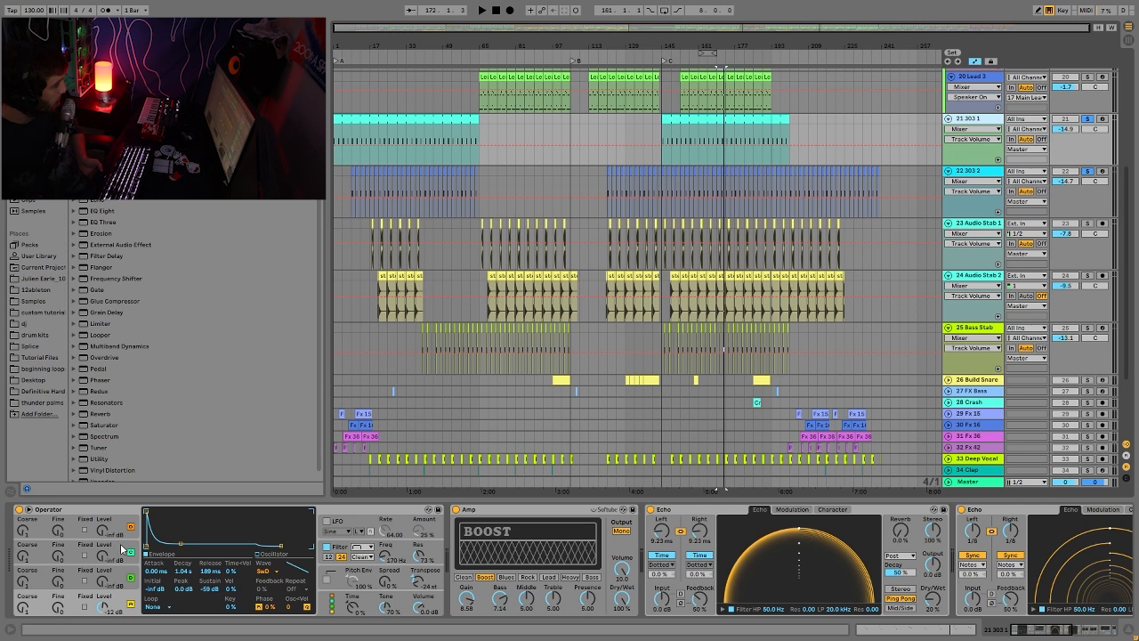
click(341, 555)
key(space)
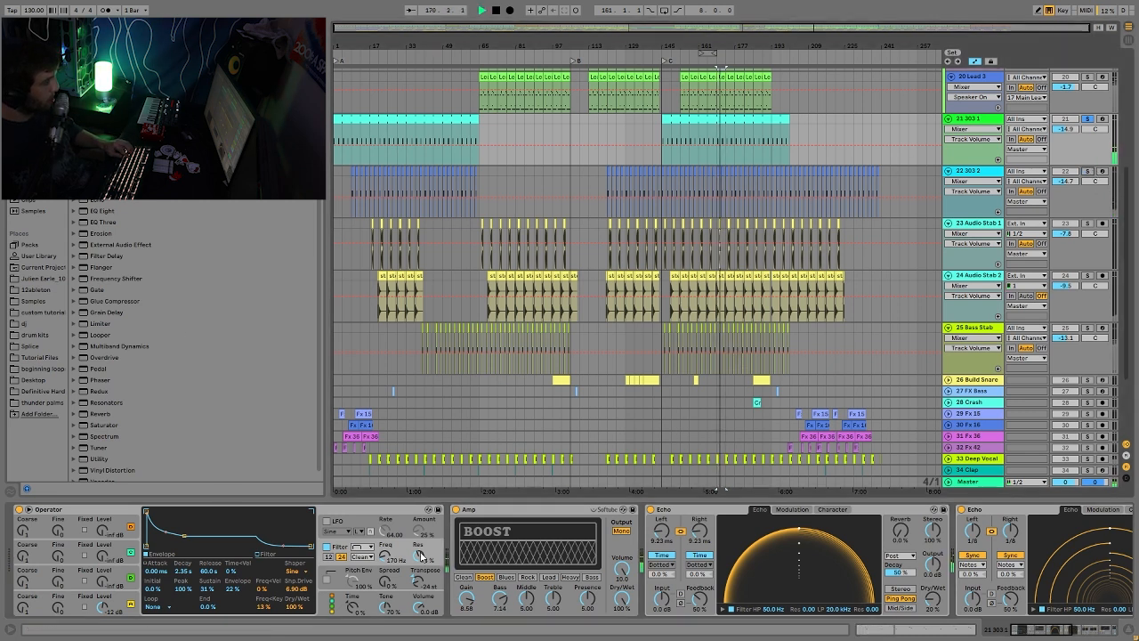
click(478, 509)
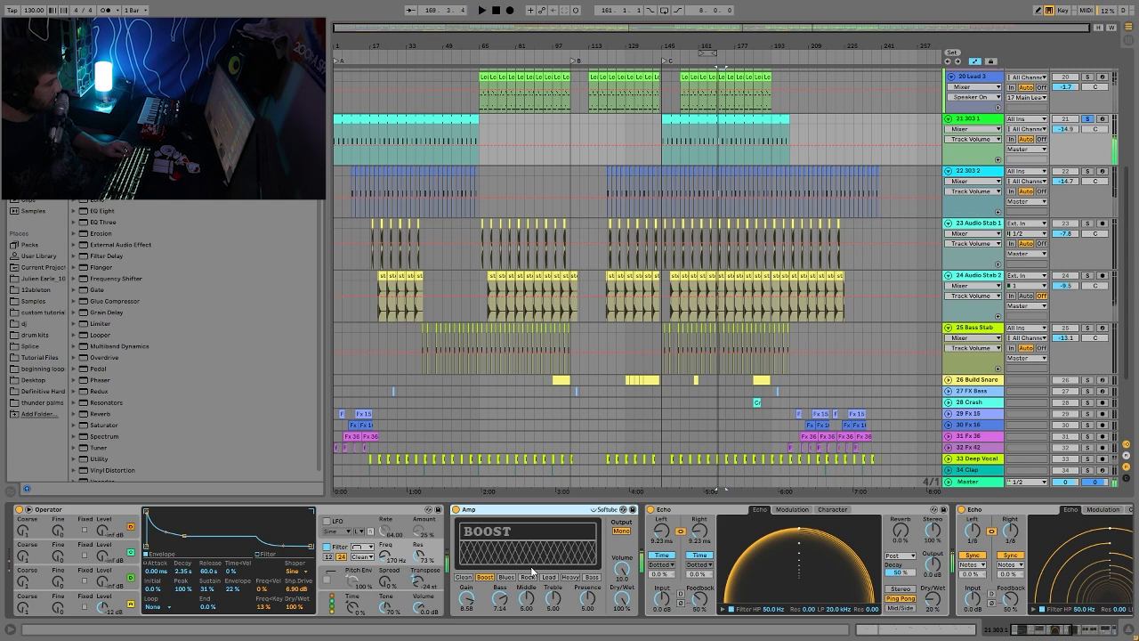
scroll(532, 574, right, 4)
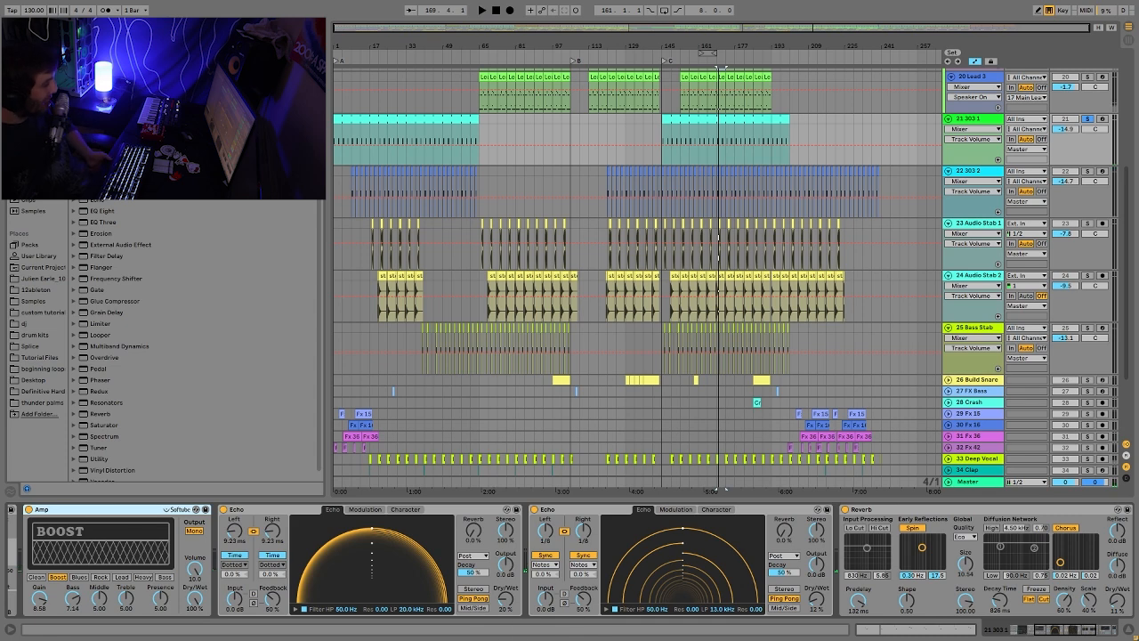
Step: Play the soloed 303 1 track while reviewing the Reverb, Saturator and Overdrive at the end of its device chain
key(space)
scroll(611, 544, right, 6)
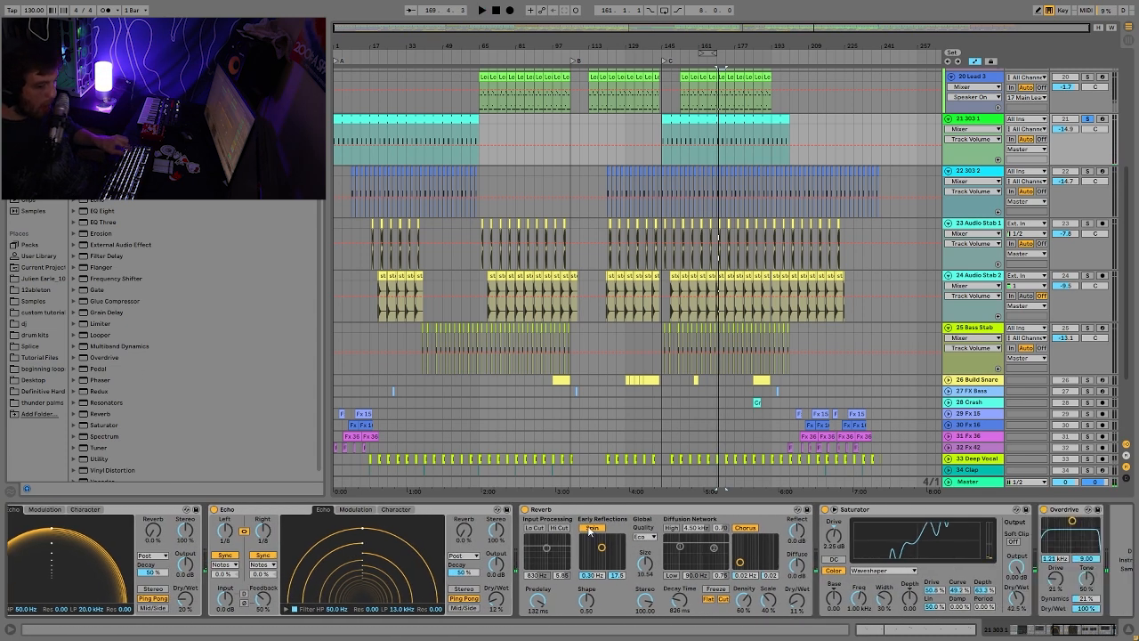
scroll(626, 544, right, 2)
key(space)
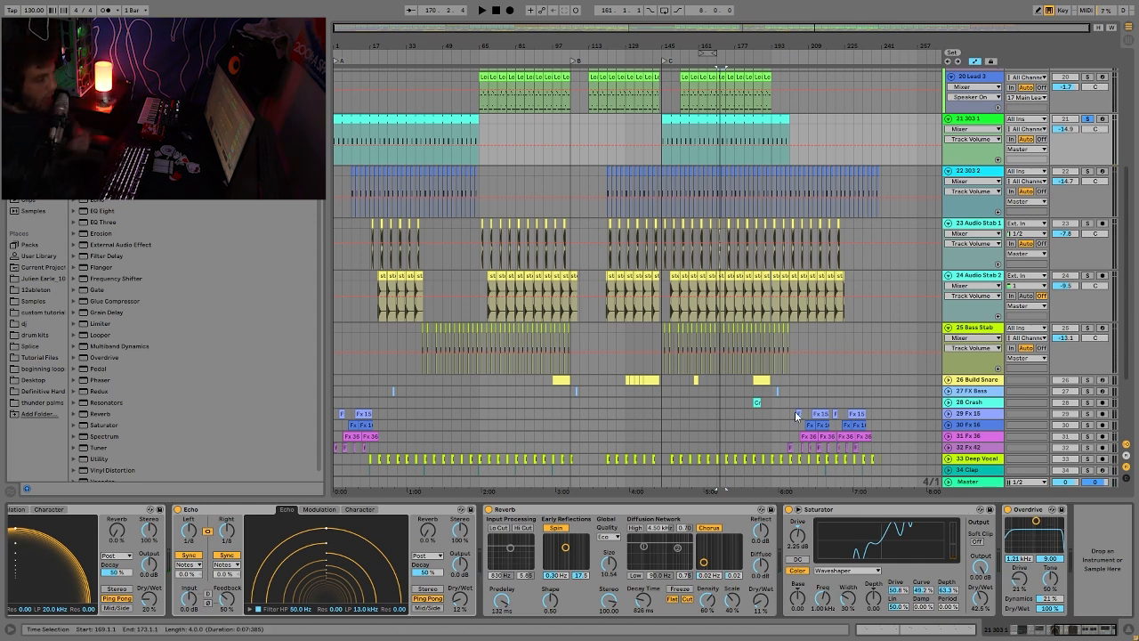
Step: Solo only the 303 2 track, review its device chain from Operator to Overdrive and play it
click(1086, 170)
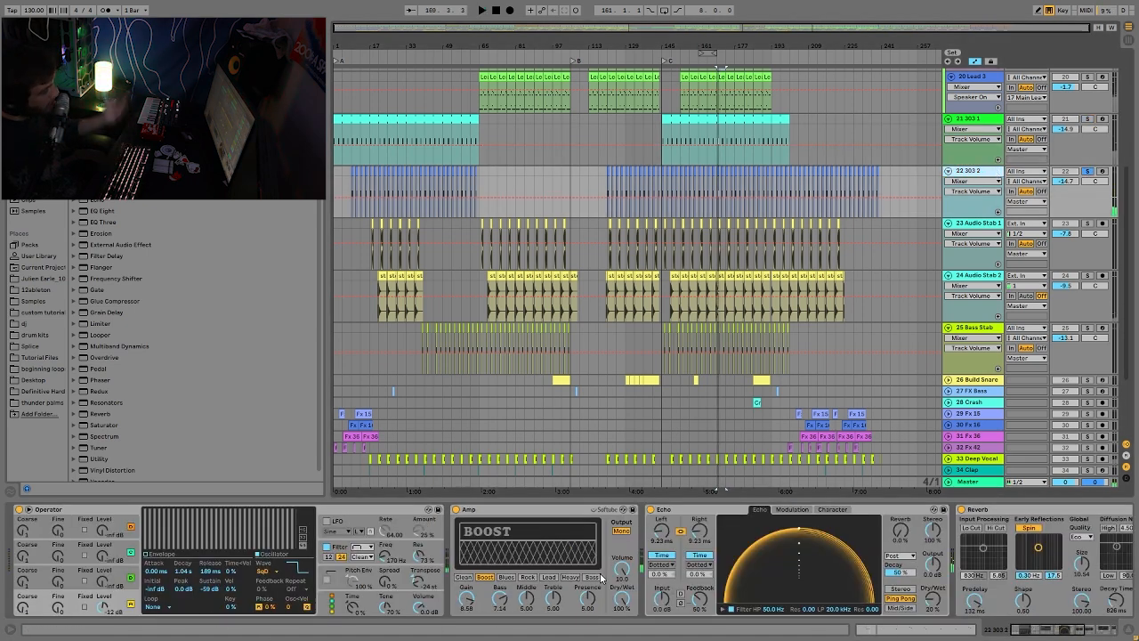
scroll(614, 572, right, 10)
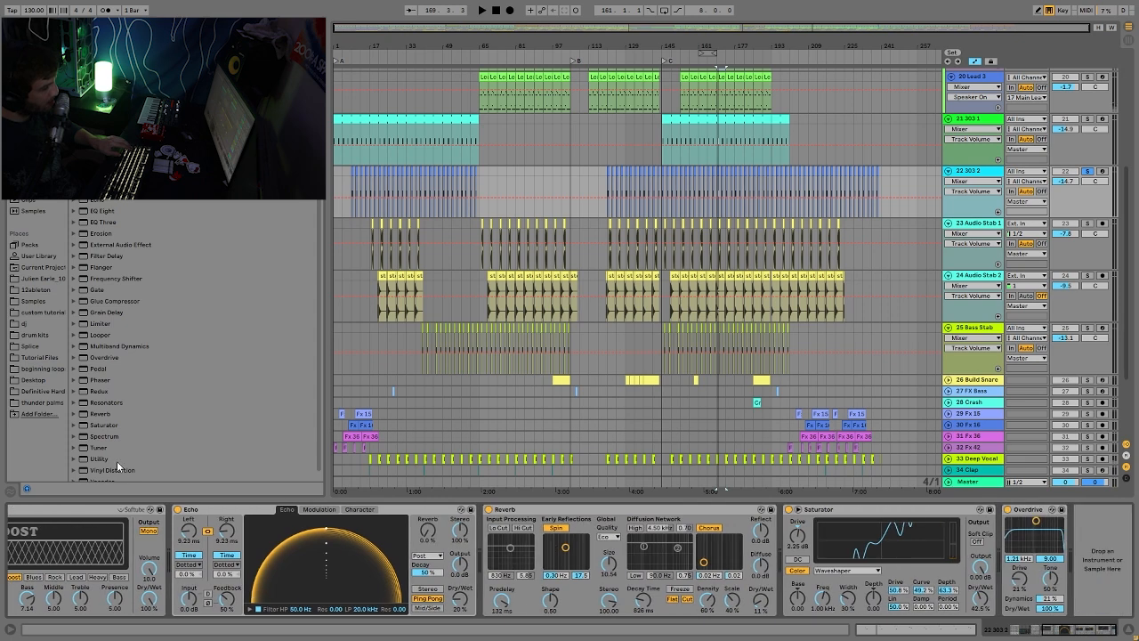
scroll(375, 543, left, 10)
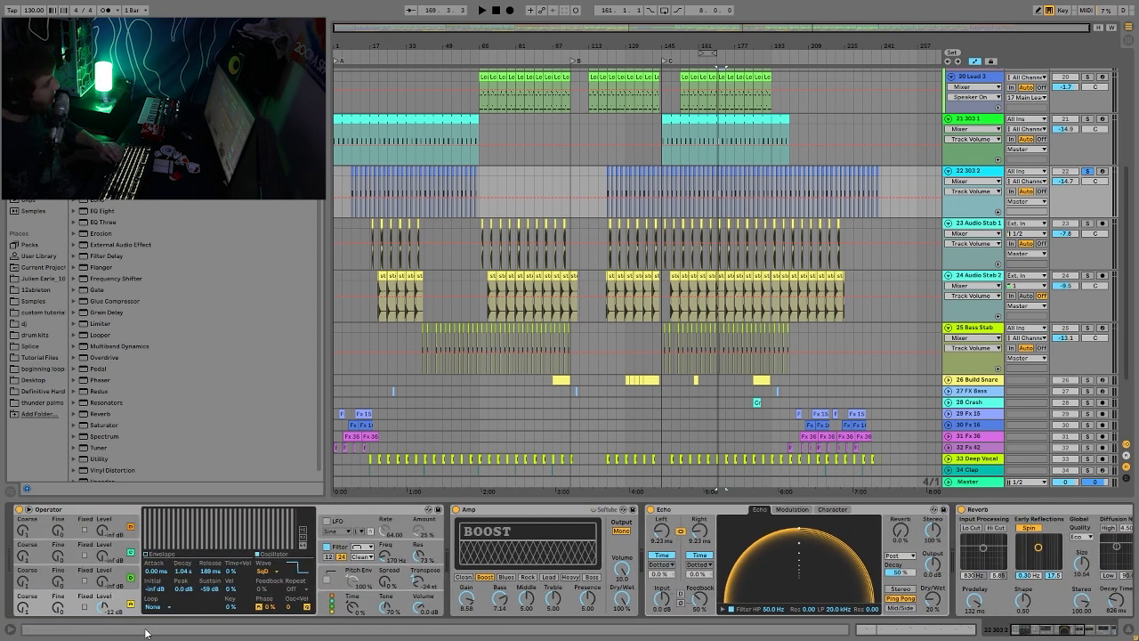
key(space)
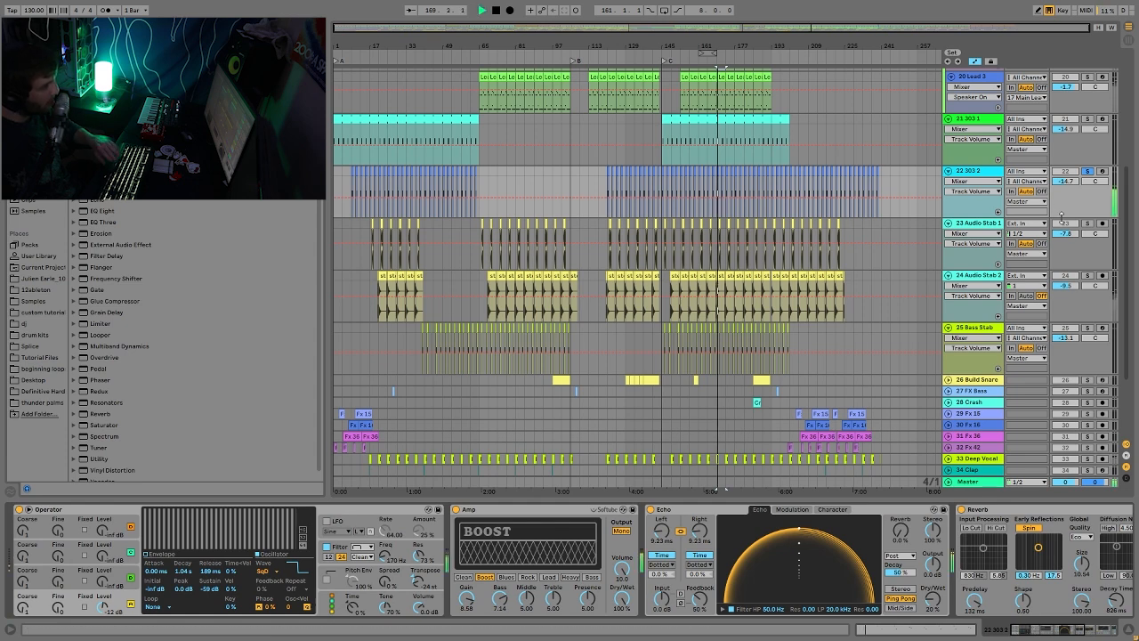
Step: Solo Audio Stab 1 and Audio Stab 2 together and play from the Audio Stab 1 clip near bar 166
click(1087, 223)
ctrl+click(1087, 276)
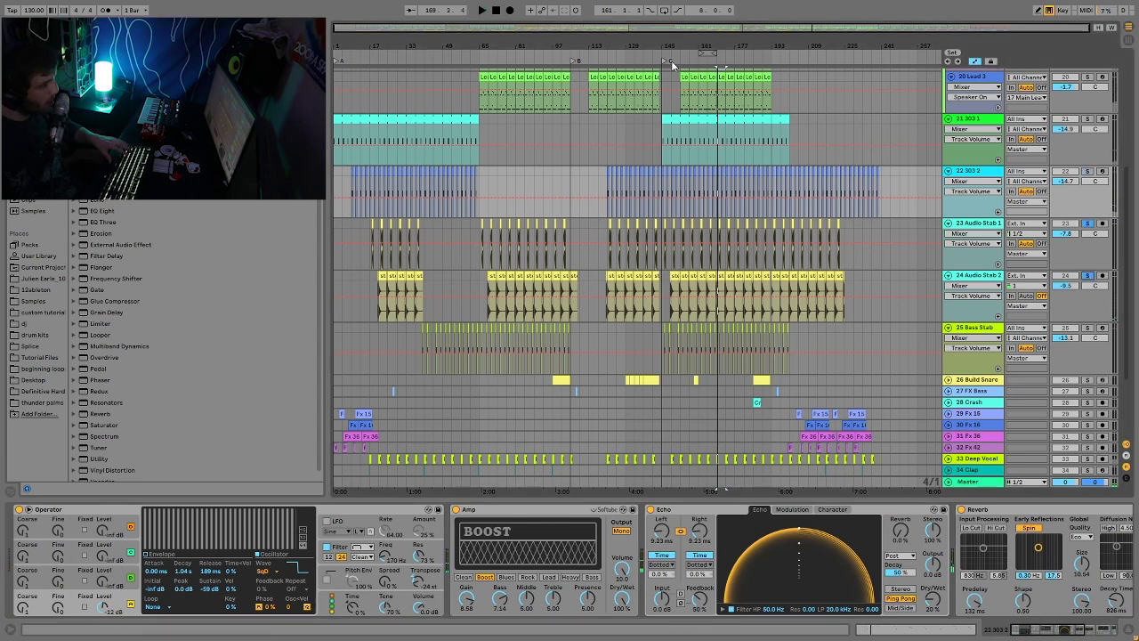
drag(704, 46, 718, 222)
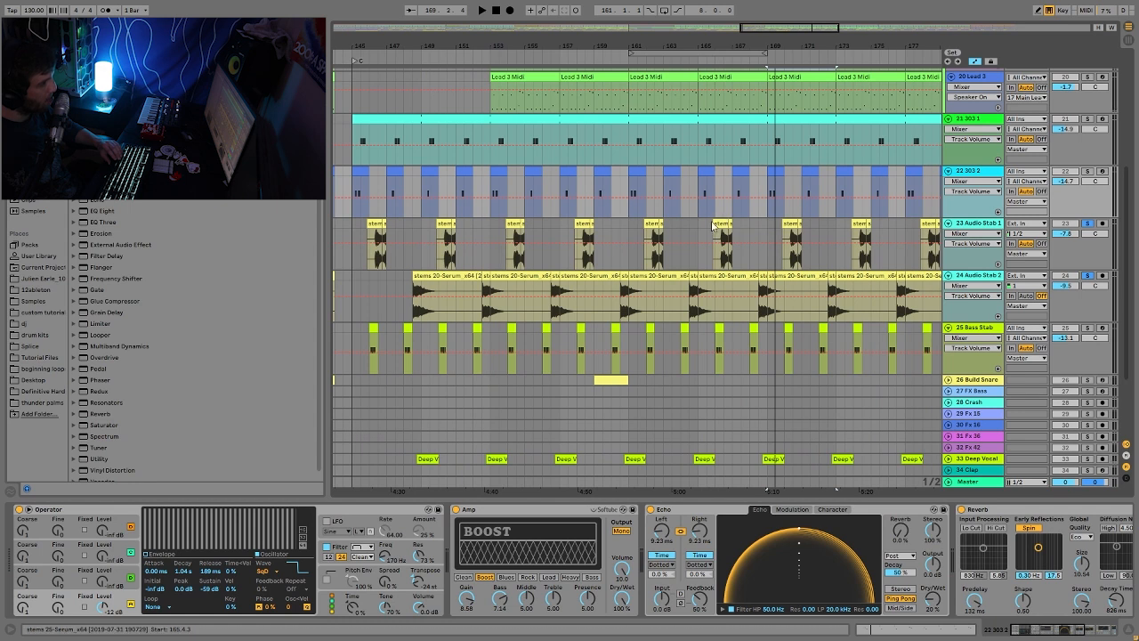
click(718, 223)
key(space)
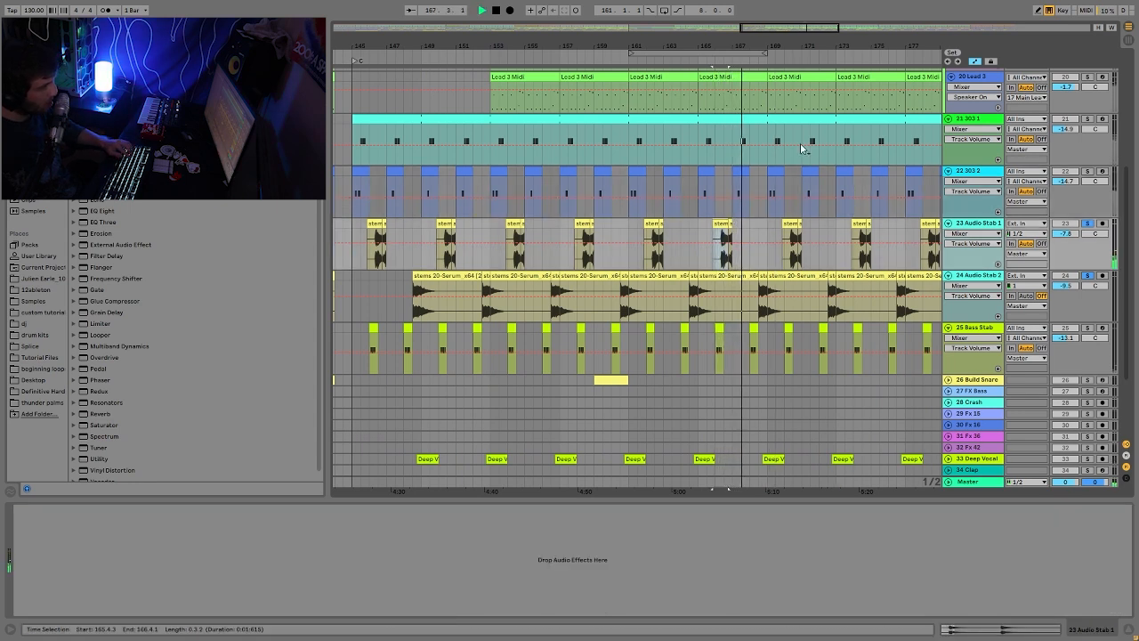
Step: Replay the two soloed stab tracks around bars 166 to 169, isolating the end of the Audio Stab 1 clip
drag(765, 47, 777, 103)
key(space)
key(space)
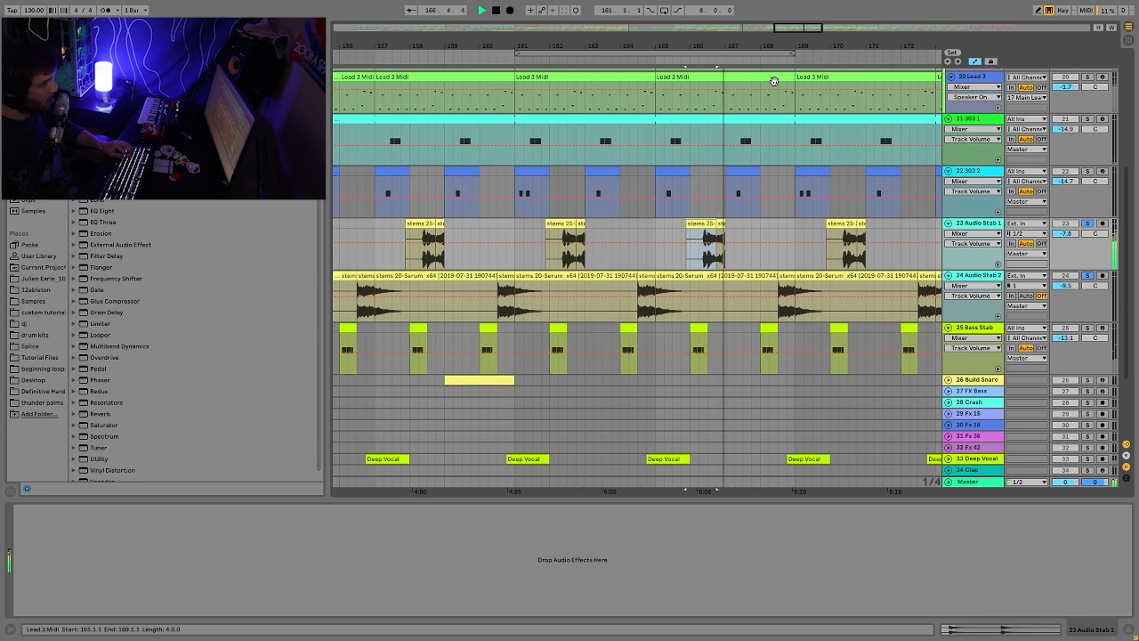
click(771, 254)
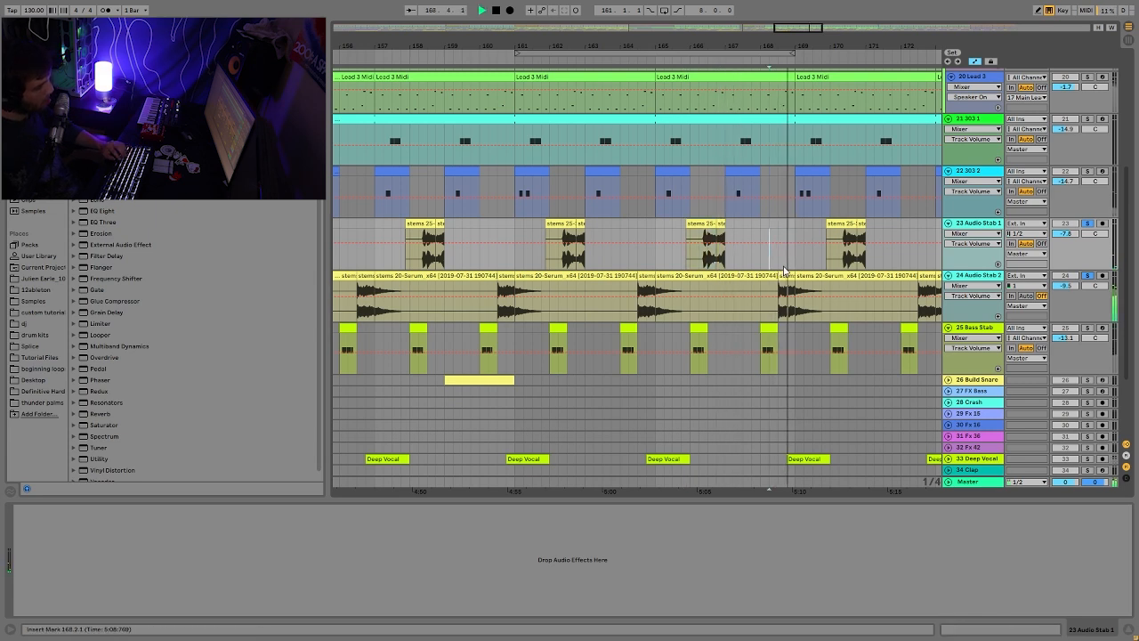
key(space)
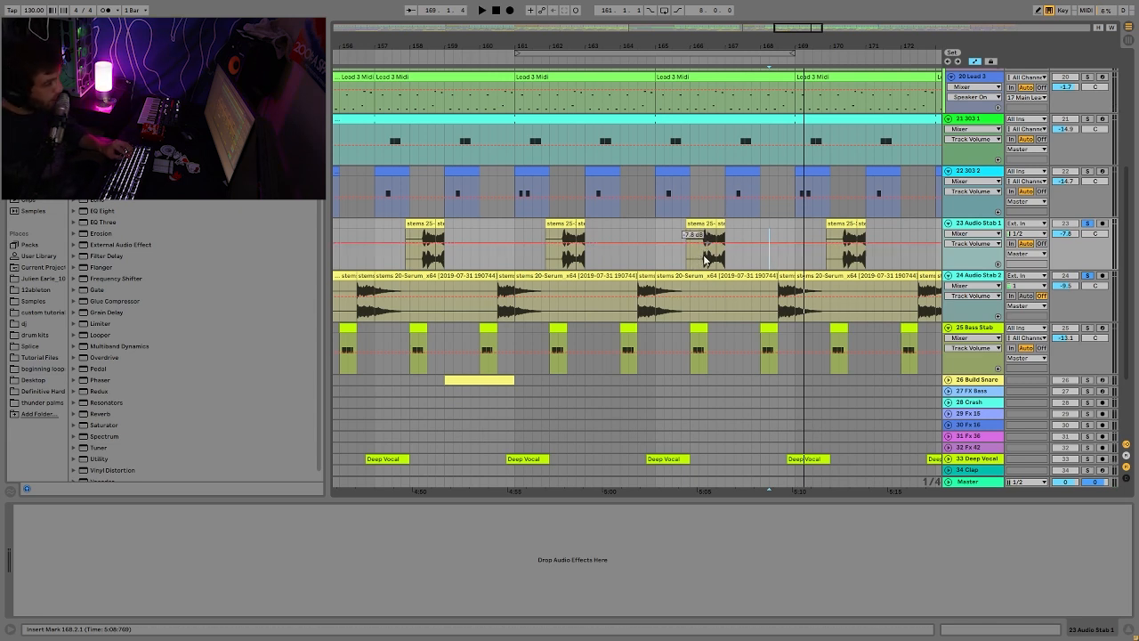
drag(710, 265, 722, 252)
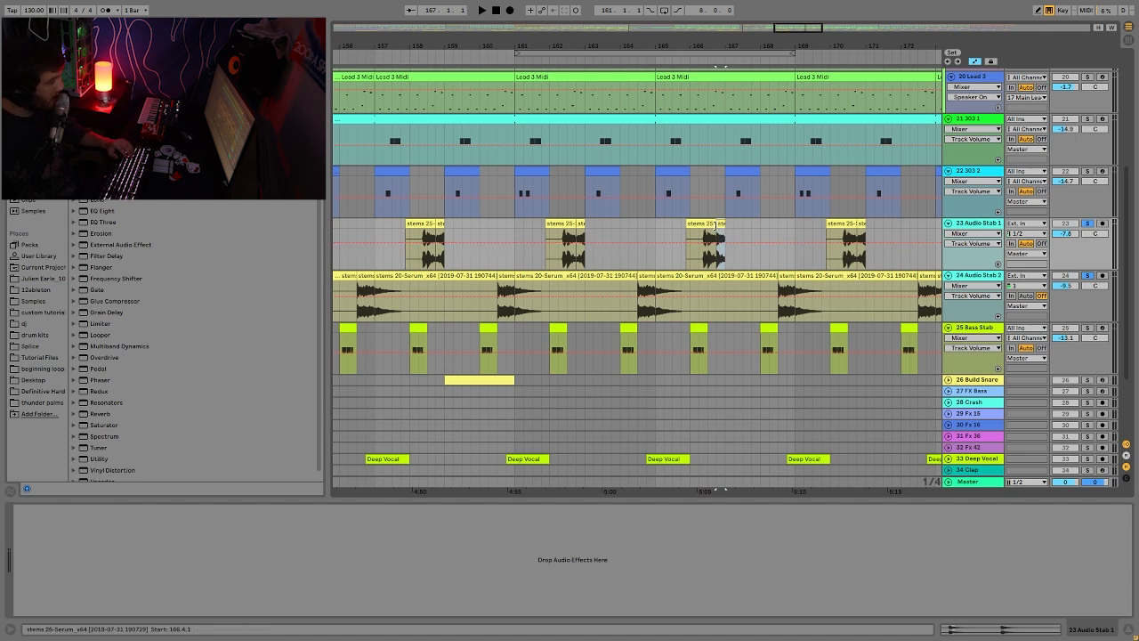
click(701, 267)
key(space)
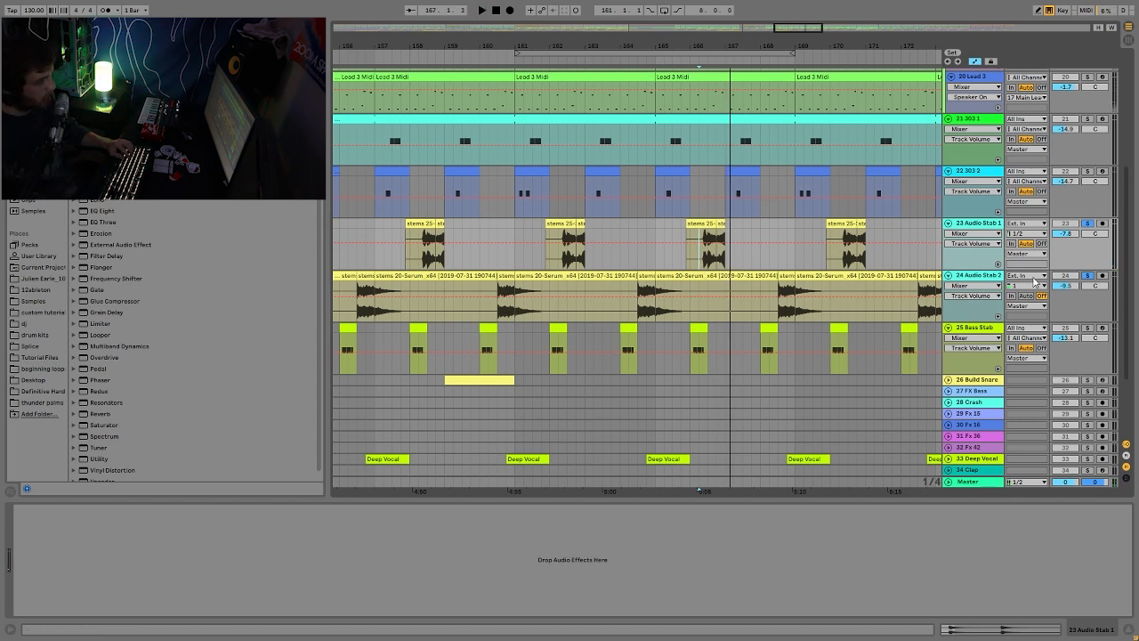
Step: Solo only the Bass Stab track and play its clip at bar 166
click(993, 277)
click(1085, 328)
click(696, 329)
key(space)
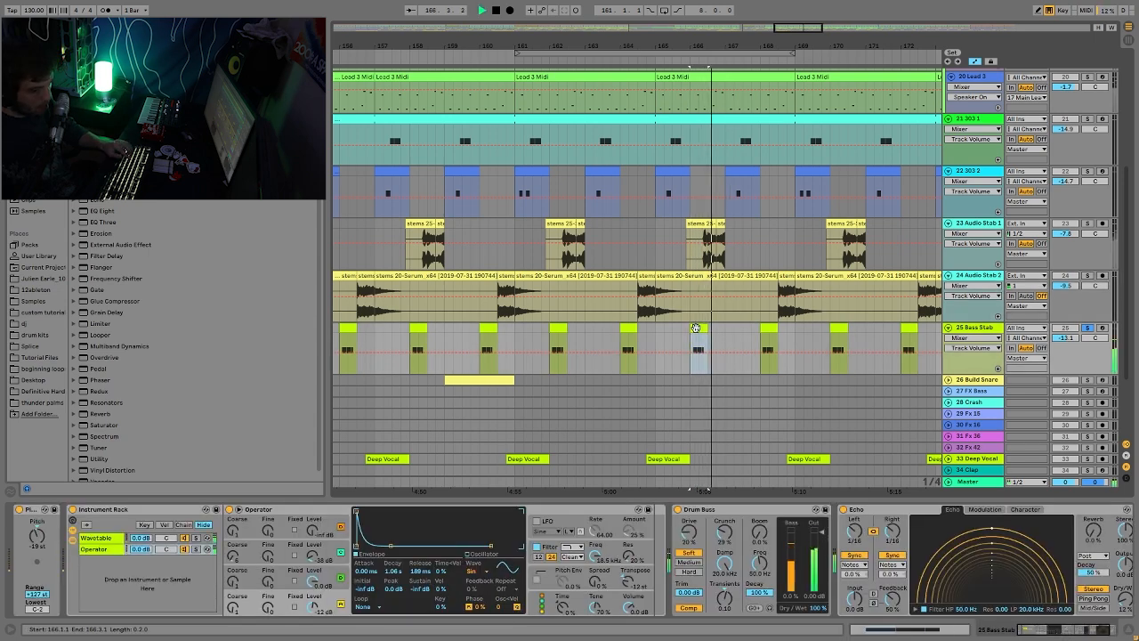
key(space)
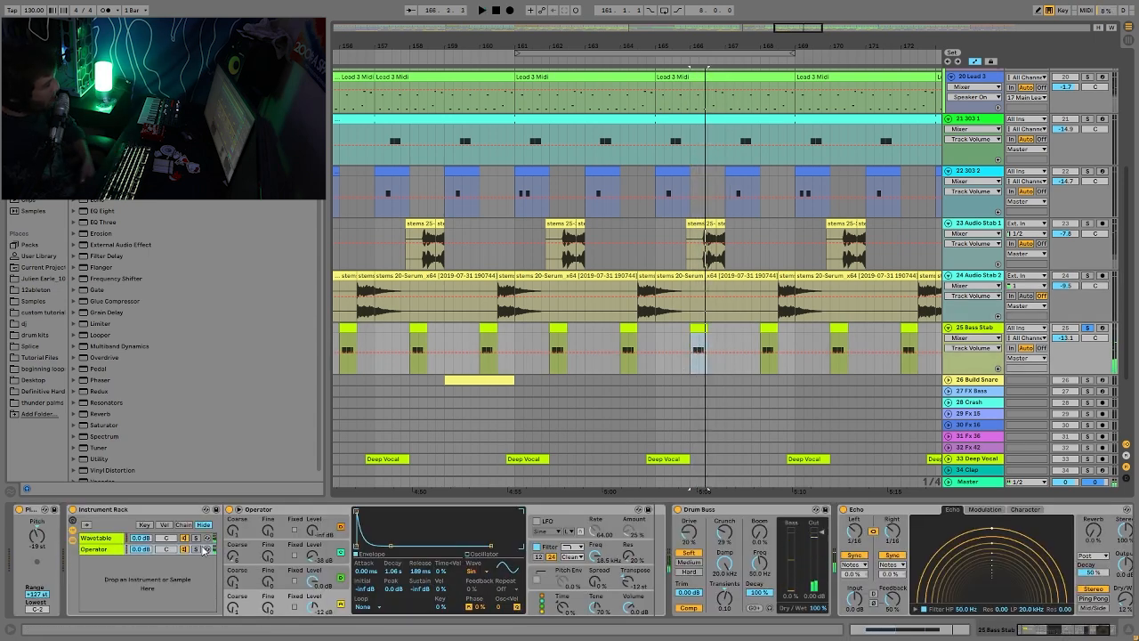
Step: Audition the Wavetable and Operator chains of the Bass Stab Instrument Rack separately, leaving Wavetable soloed
click(197, 538)
key(space)
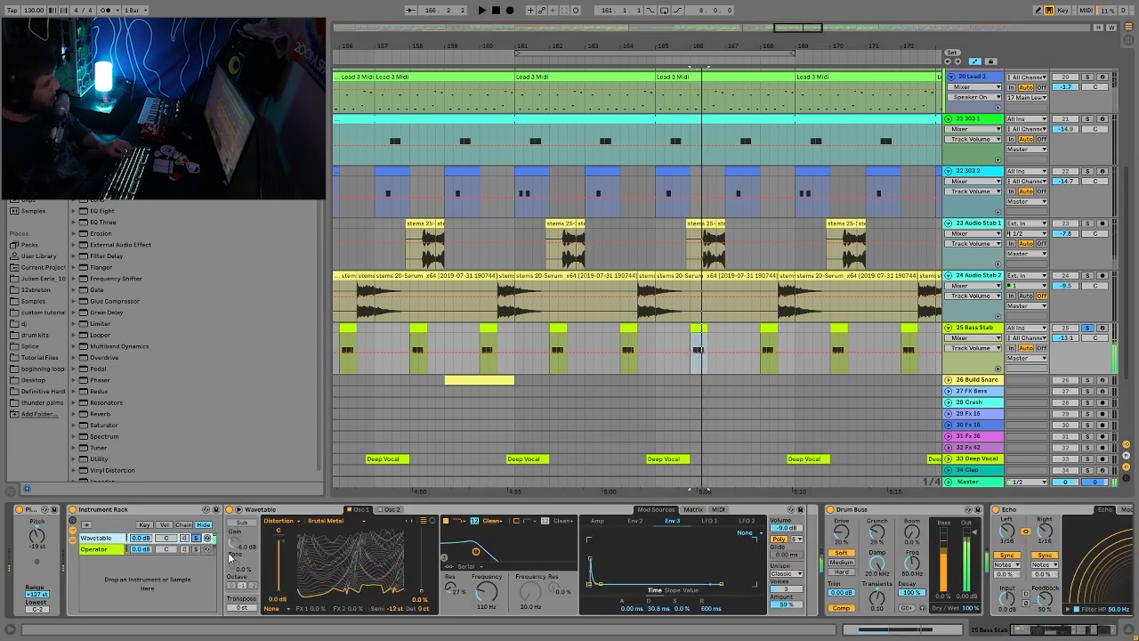
click(194, 549)
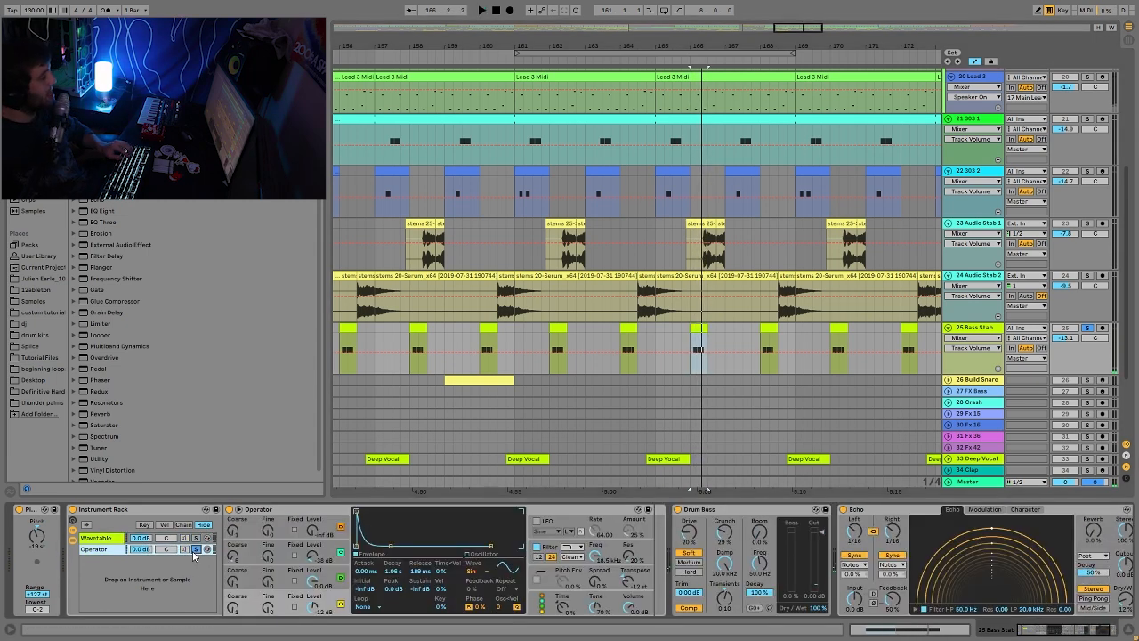
click(201, 553)
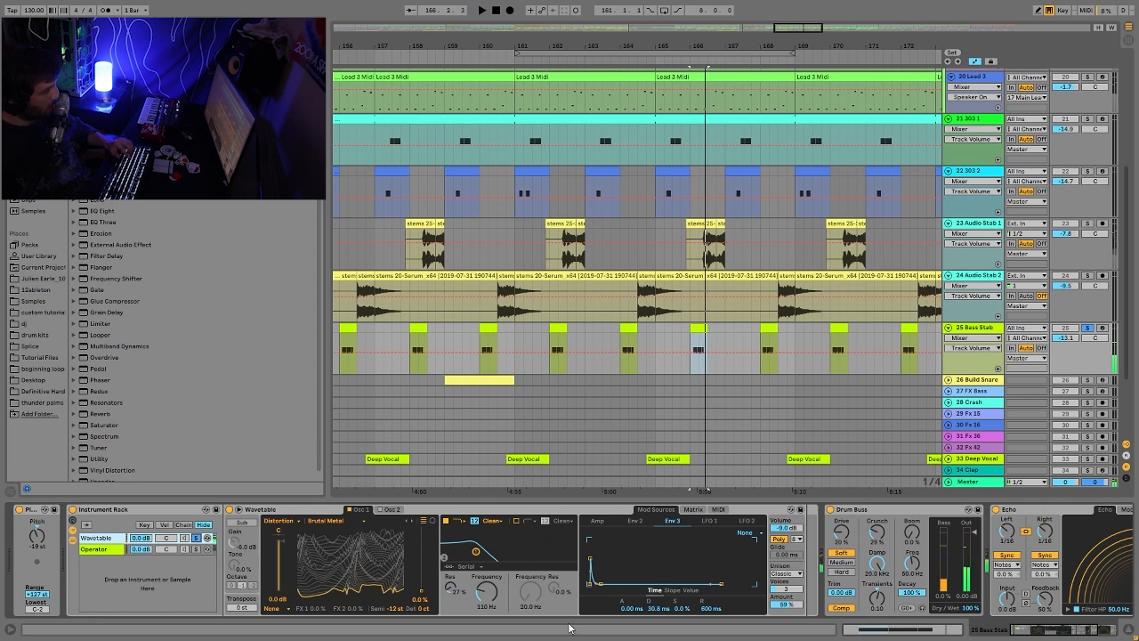
Step: Play the soloed Wavetable chain while reviewing its filter frequency, modulation matrix and Env 3
click(493, 596)
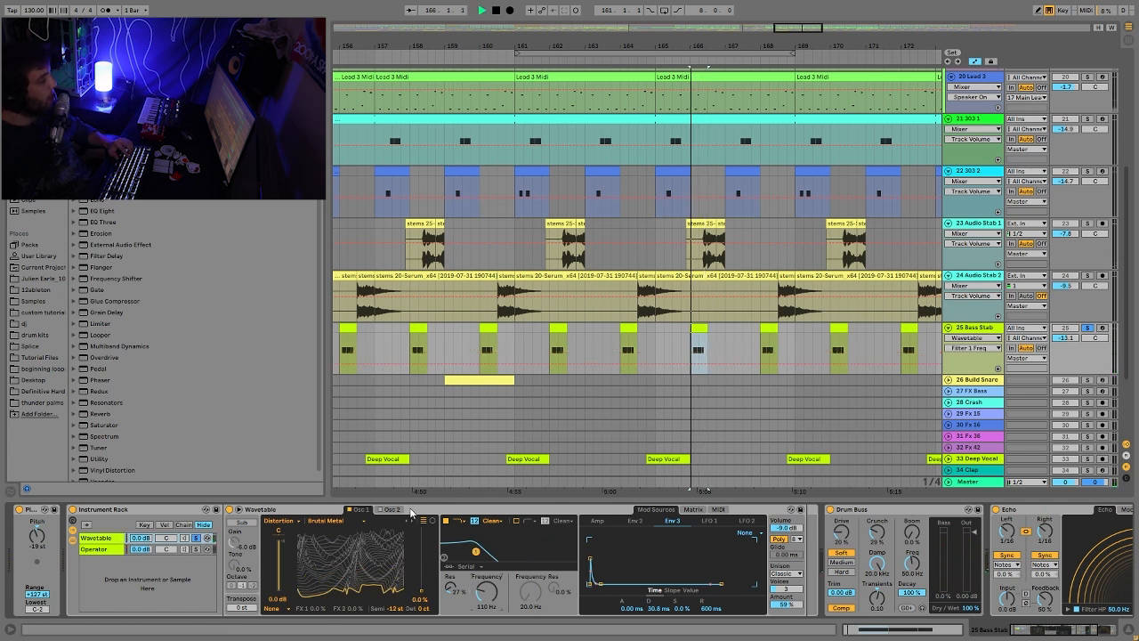
click(694, 510)
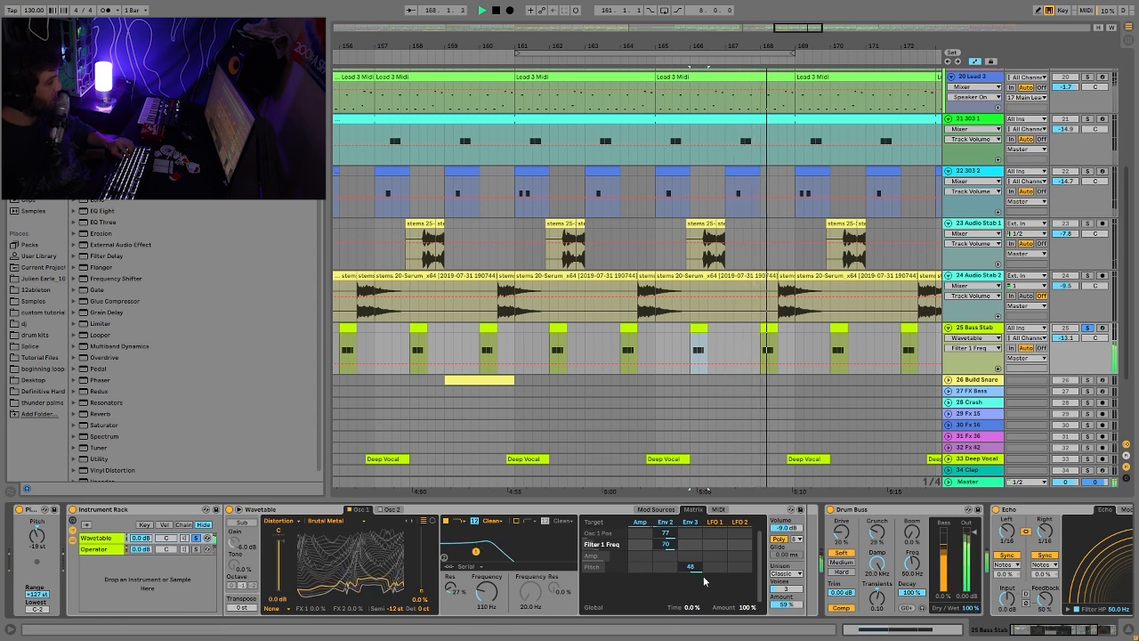
click(689, 521)
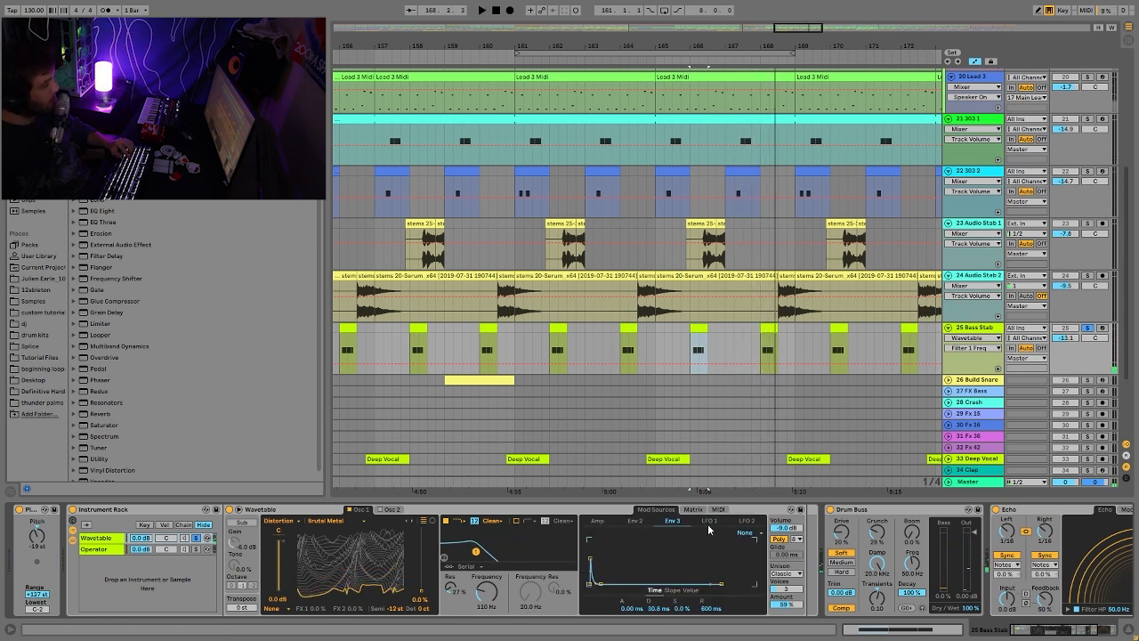
key(space)
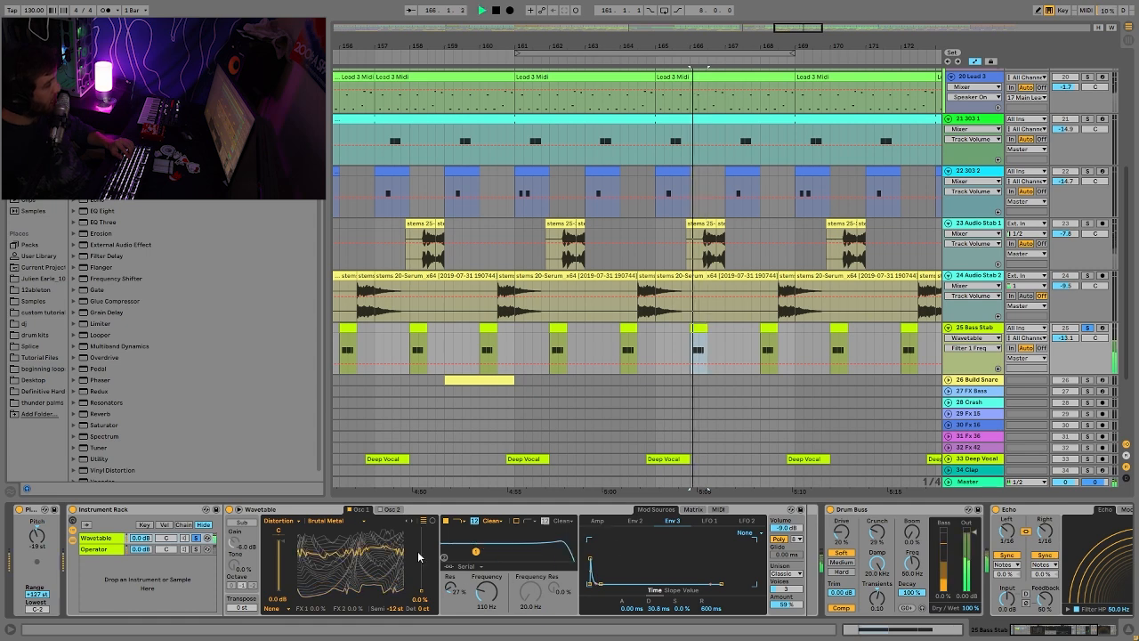
Step: Solo the Operator chain and play it while reviewing oscillator C, the filter envelope and oscillator B
click(196, 549)
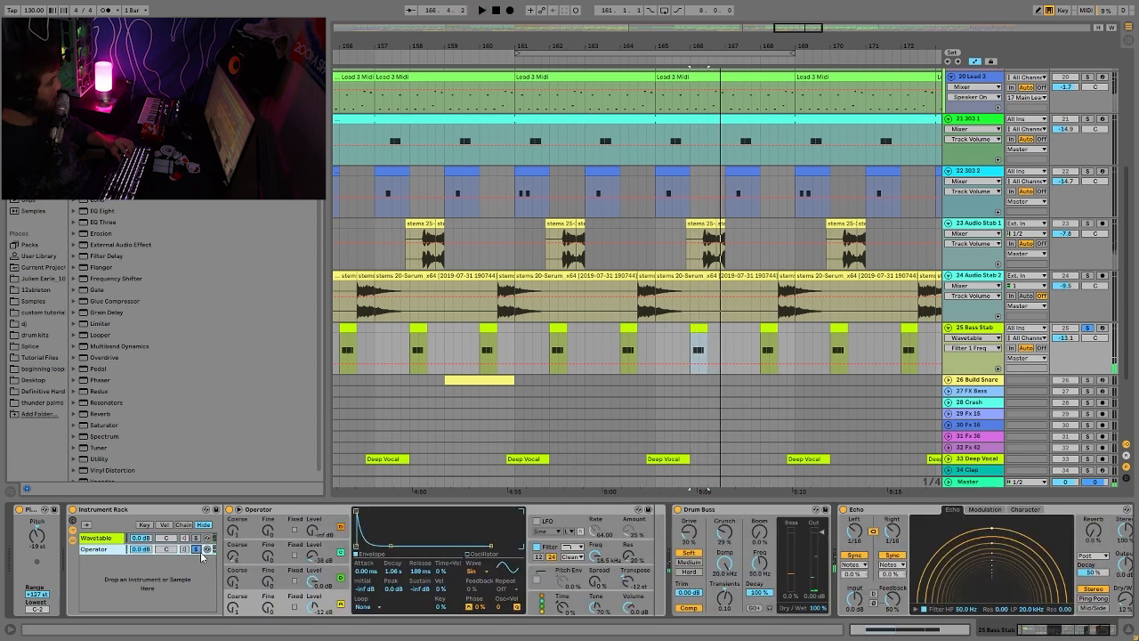
key(space)
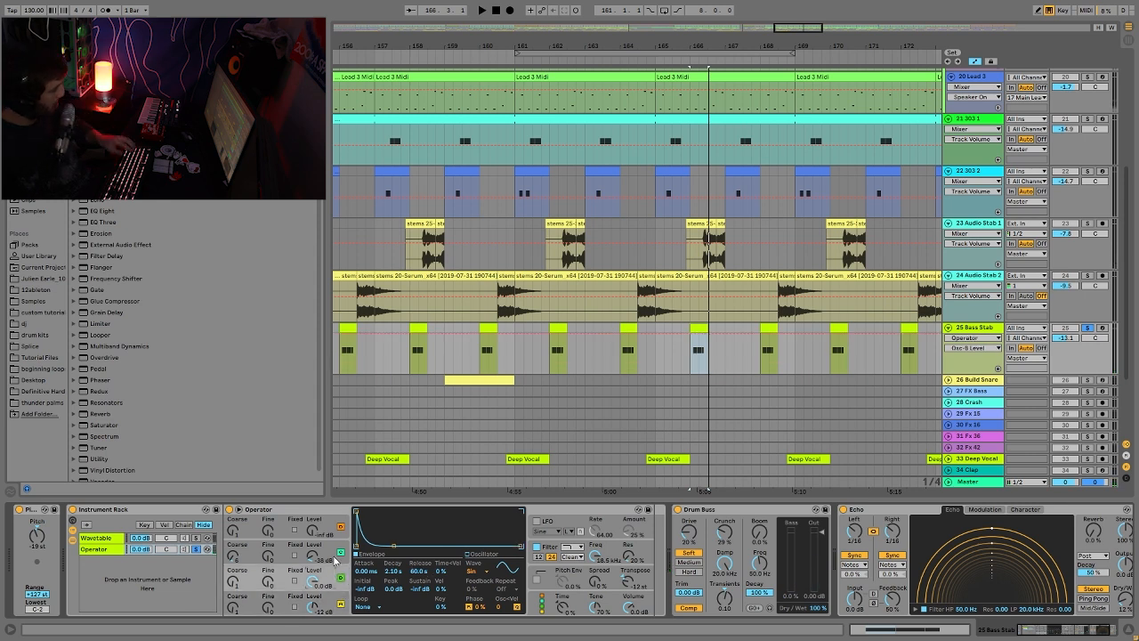
click(335, 552)
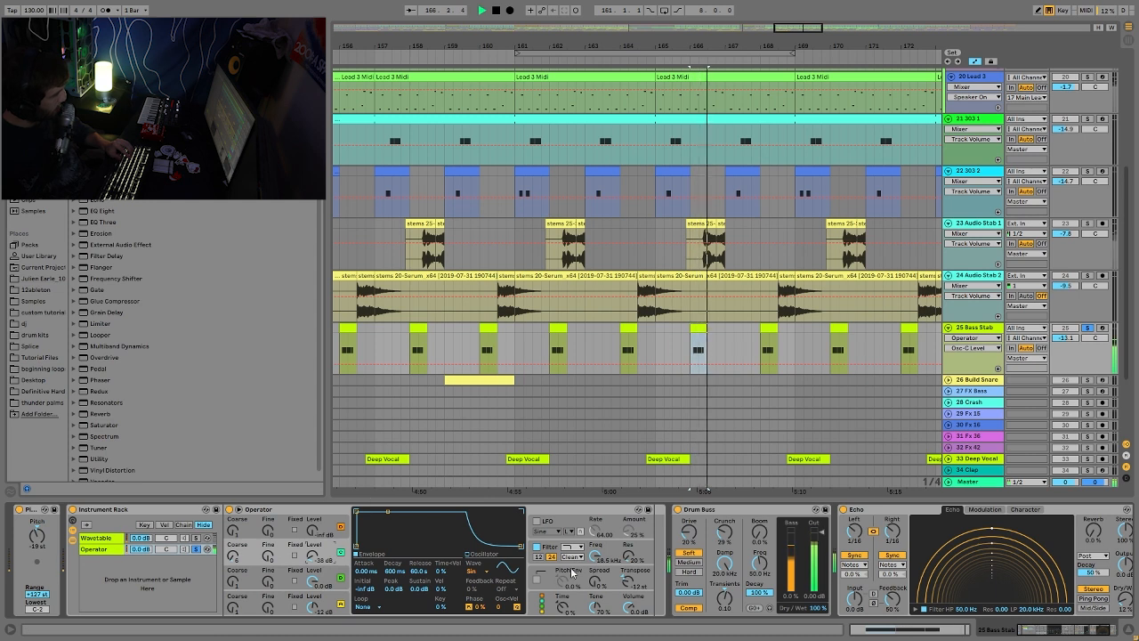
click(549, 553)
key(space)
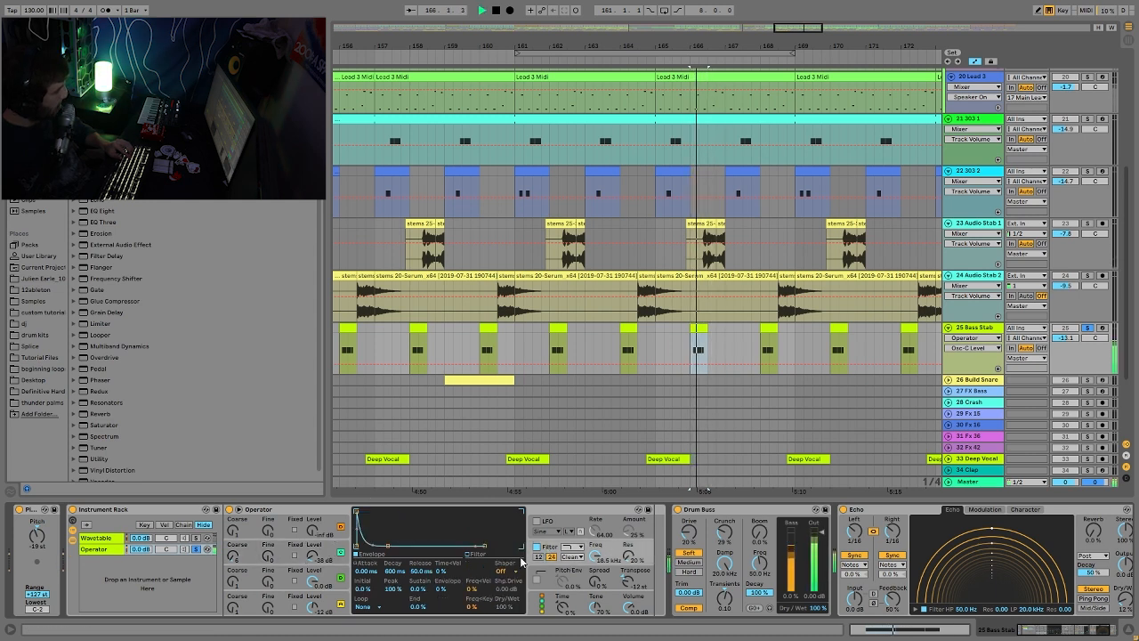
click(331, 571)
Step: Unsolo the Operator chain and hide the rack's chain devices to review Drum Buss and Echo while the Bass Stab plays
key(space)
click(199, 554)
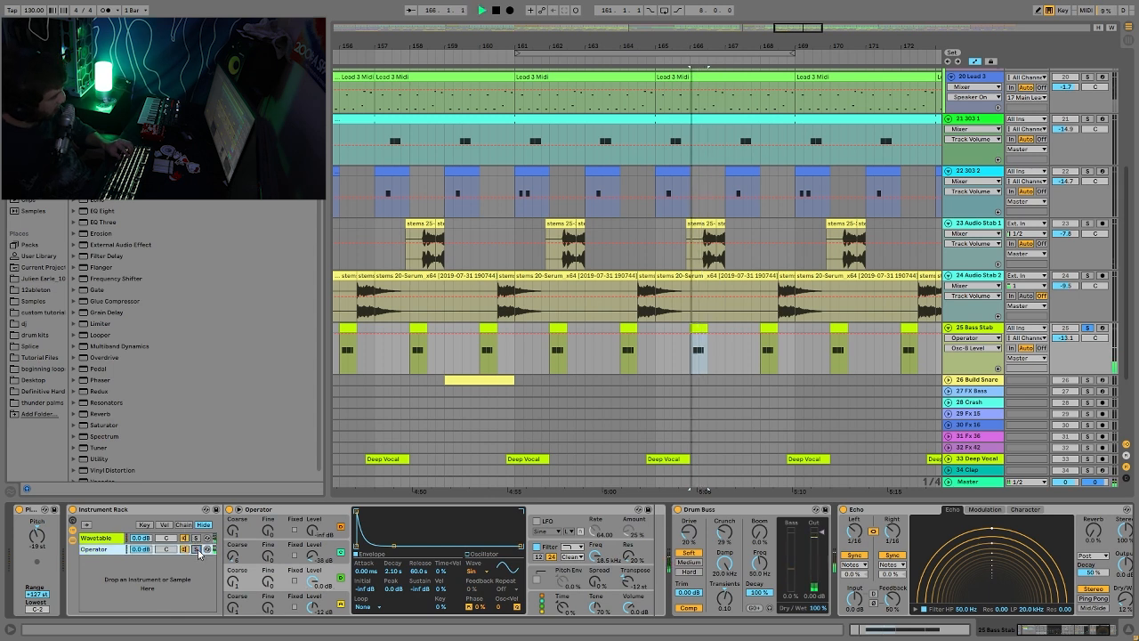
click(74, 539)
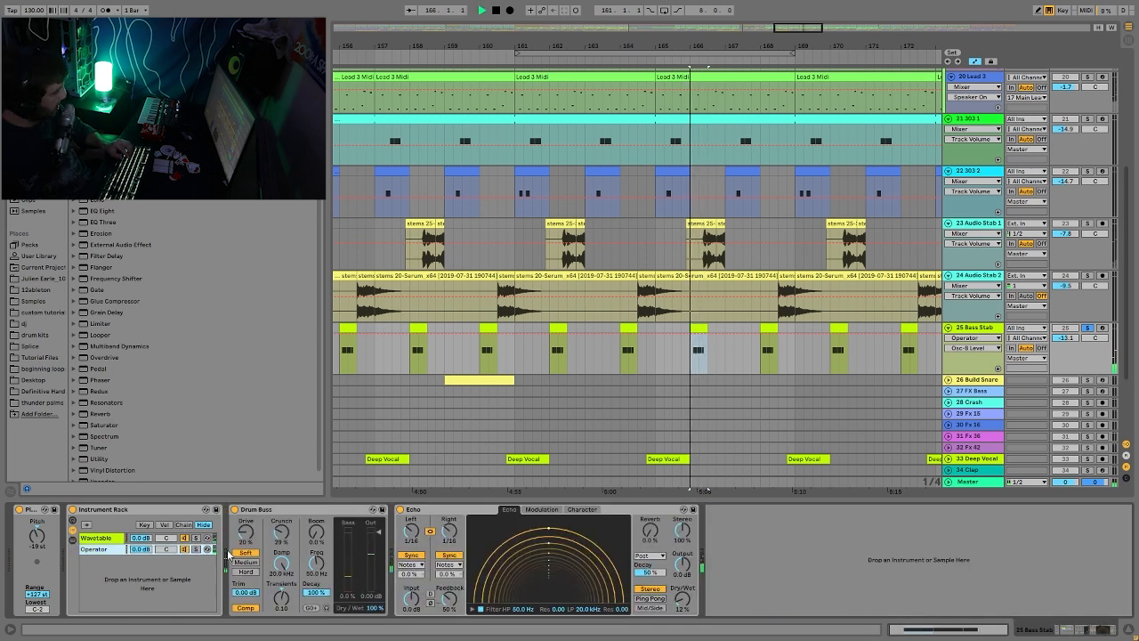
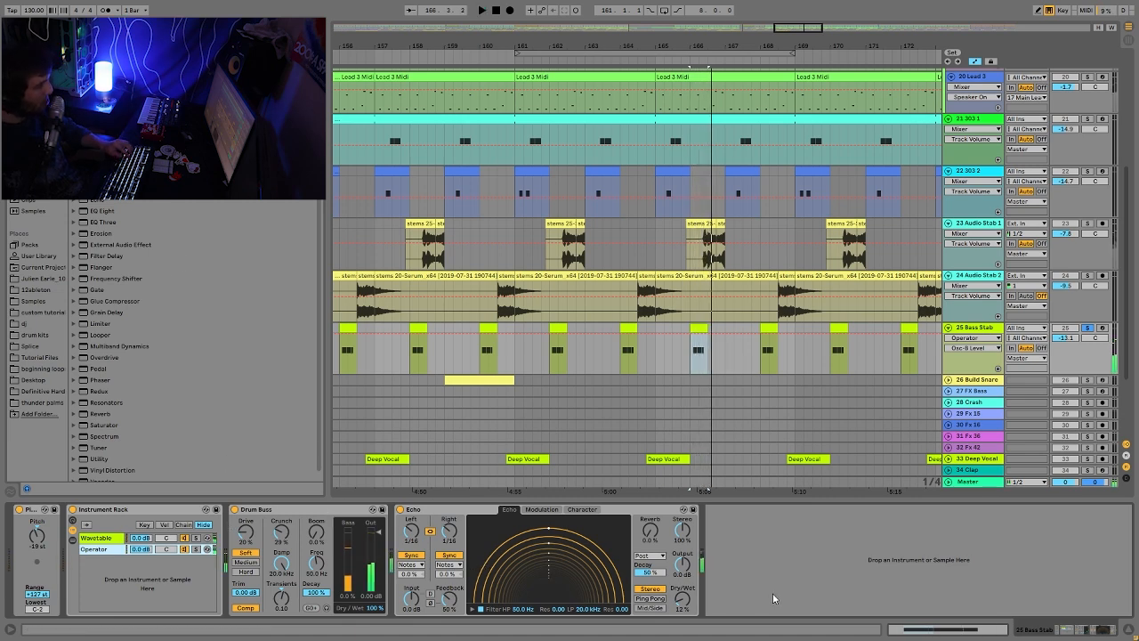
Step: Select the five tracks from 303 1 to Bass Stab and solo them together with the whole arrangement in view
drag(797, 43, 799, 4)
scroll(877, 266, up, 3)
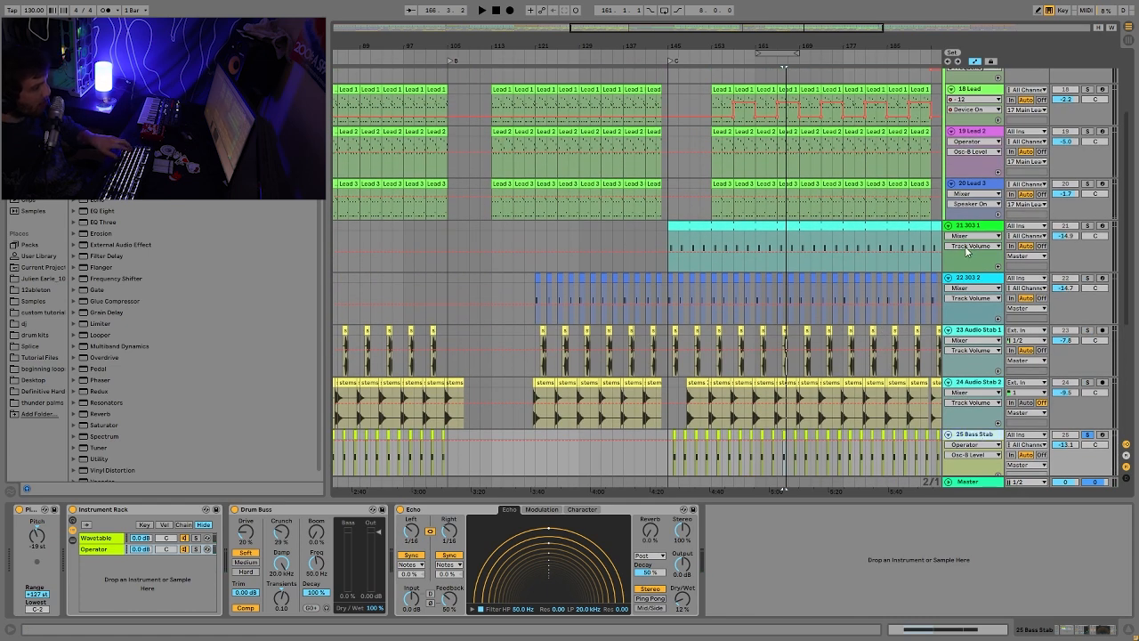
click(966, 226)
drag(844, 46, 844, 4)
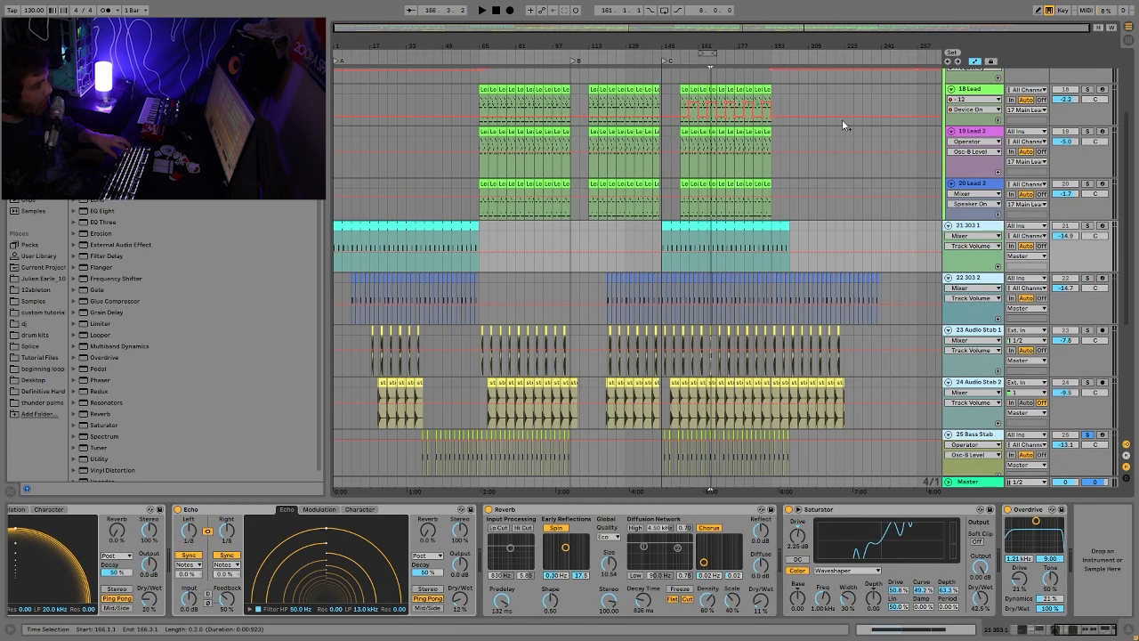
click(1088, 225)
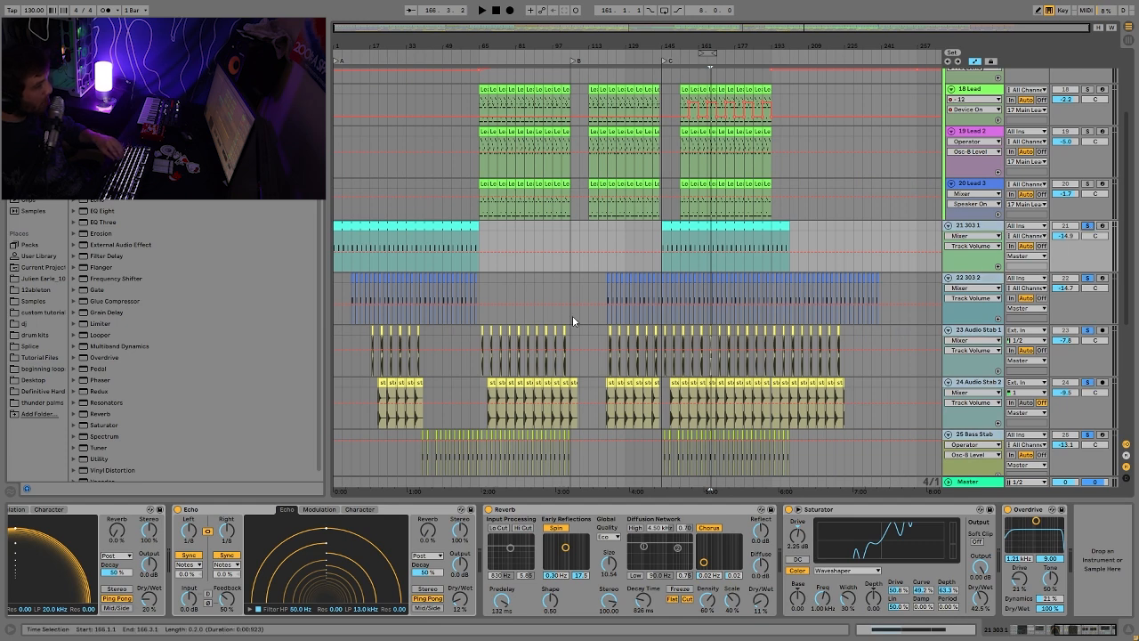
Step: Mark bars 45 to 53 and the earlier clips on the Audio Stab tracks, then bars 21 to 37 on Bass Stab
drag(432, 333, 448, 390)
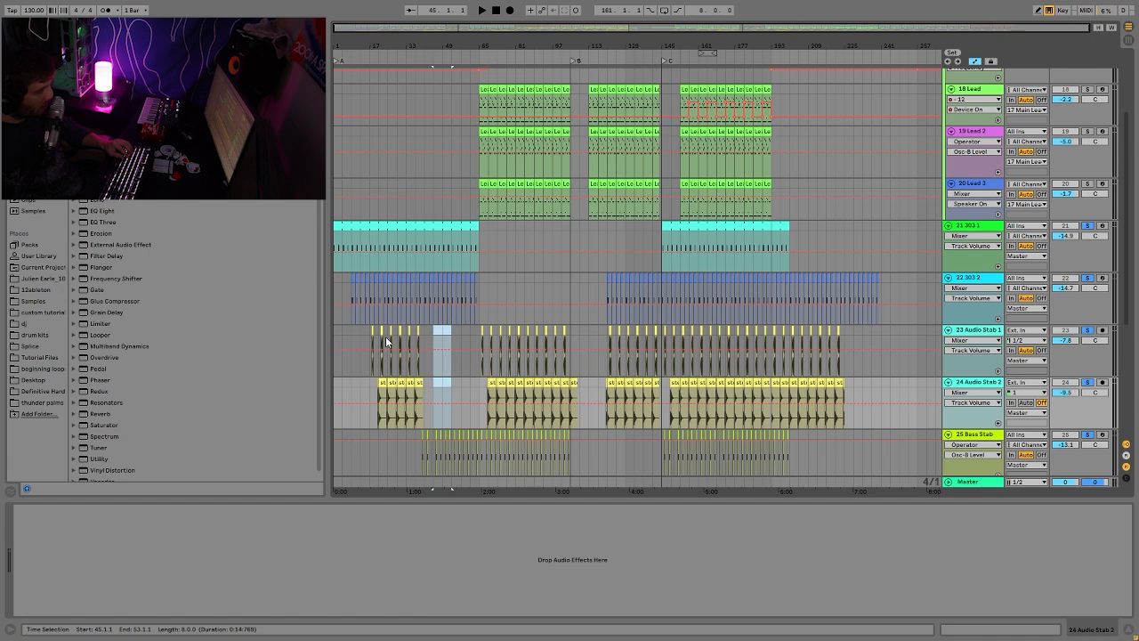
drag(372, 414, 417, 235)
drag(422, 440, 379, 440)
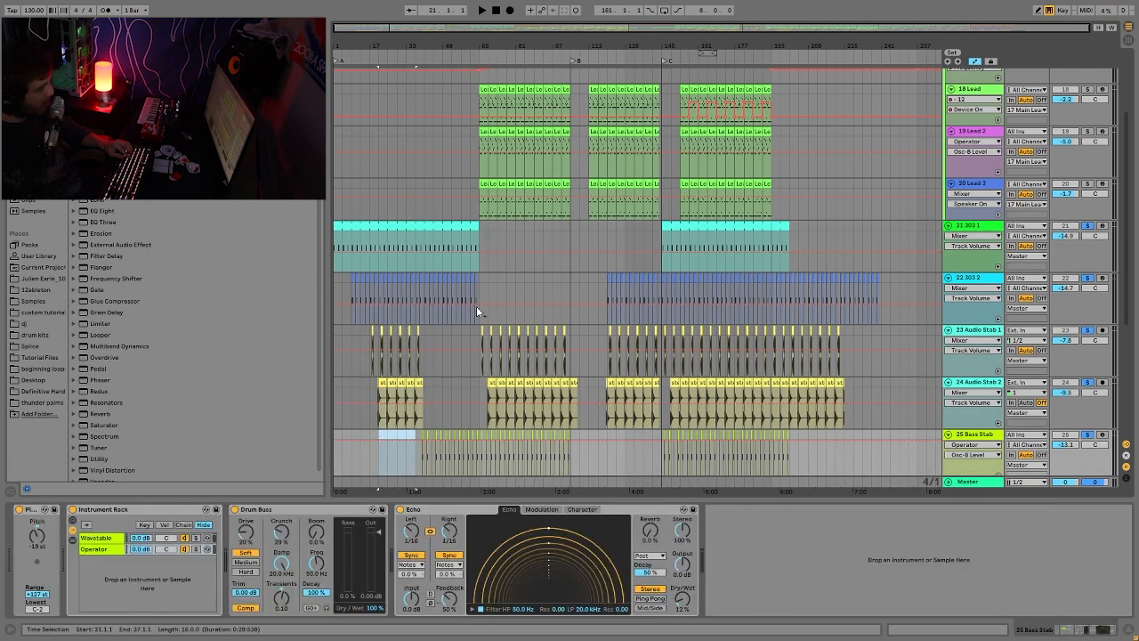
Step: Mark bars 49 to 69 across the Audio Stab and Bass Stab tracks, and bars 145 to 177 on the Audio Stab tracks
drag(442, 341, 487, 445)
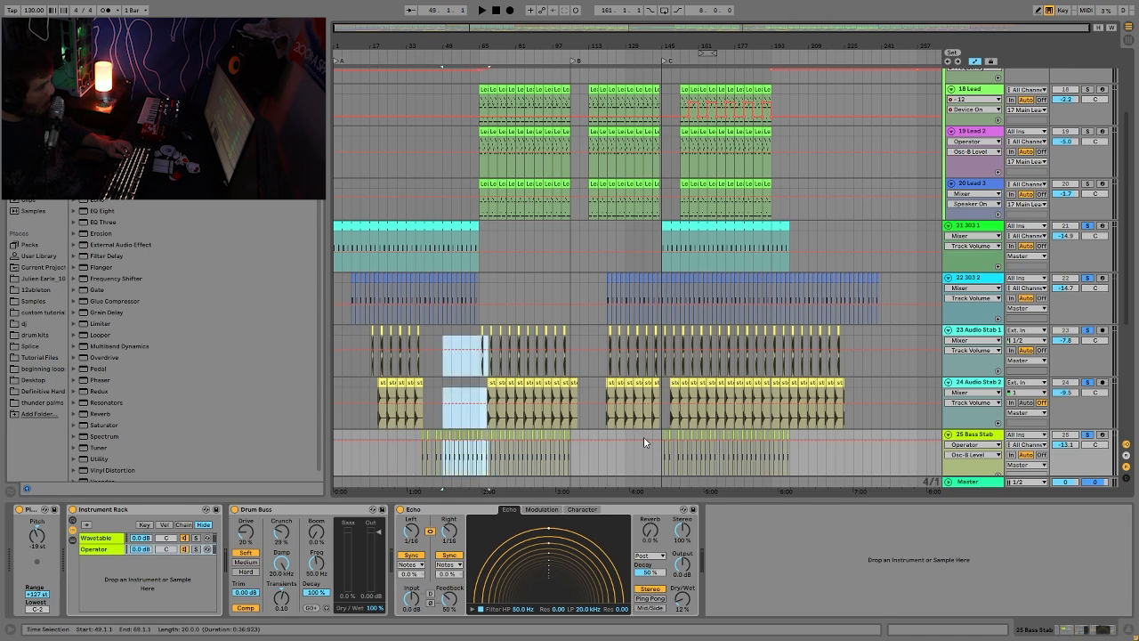
drag(662, 392, 736, 311)
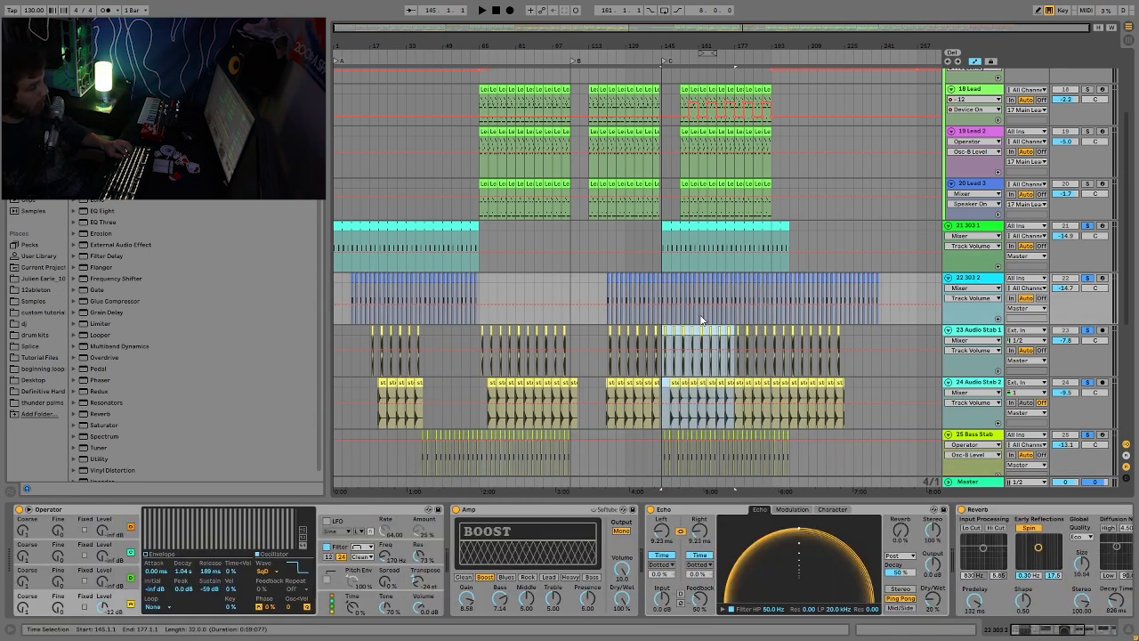
click(701, 320)
scroll(679, 460, down, 3)
scroll(683, 443, up, 3)
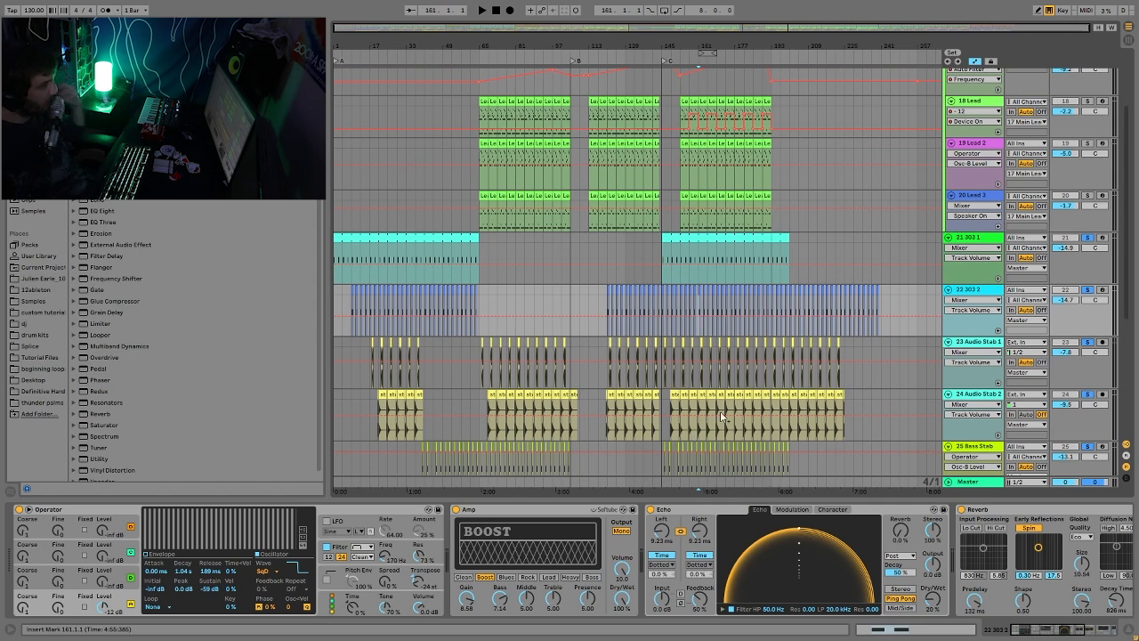
Step: Fold the 303 1 and 303 2 tracks and bring the effects tracks below Bass Stab into view
click(949, 289)
click(948, 238)
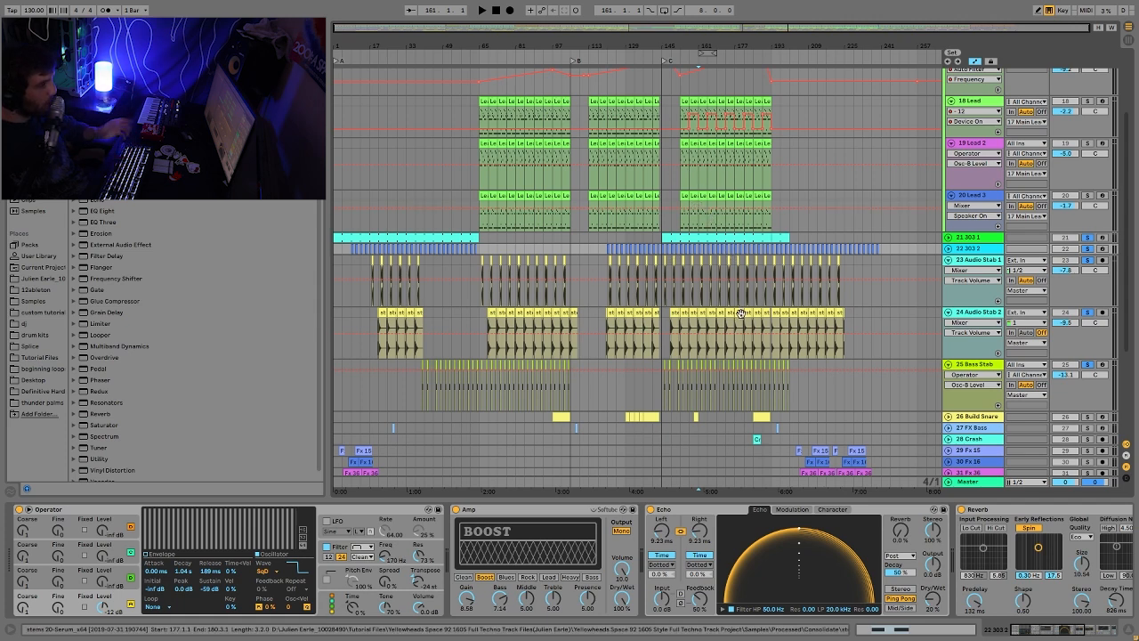
scroll(775, 299, down, 4)
scroll(796, 299, down, 1)
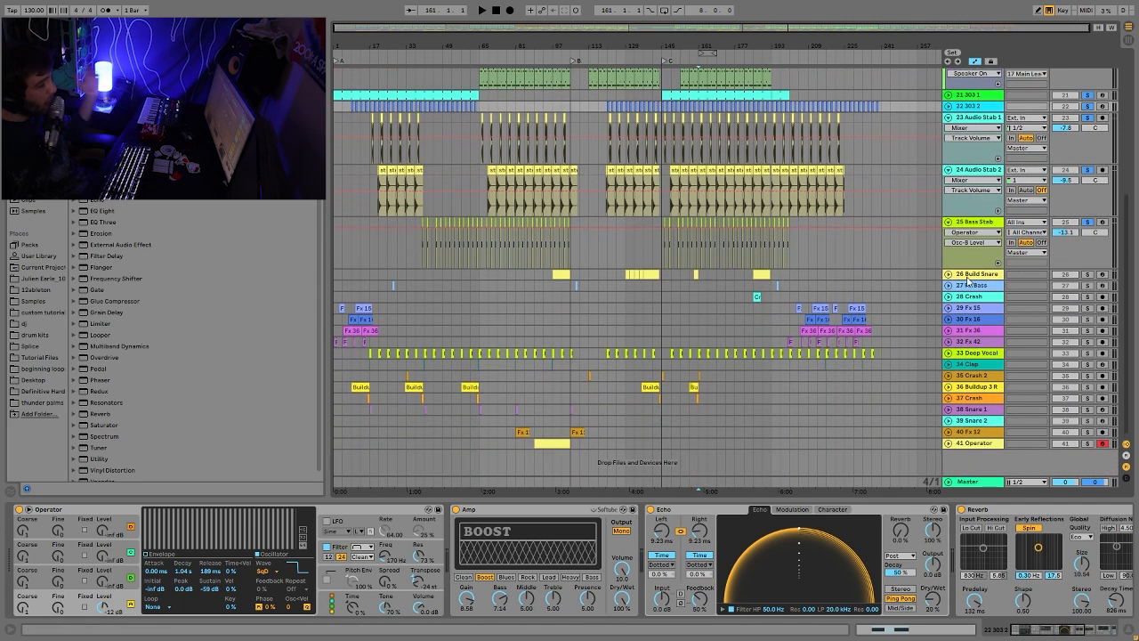
Step: Solo all tracks from Build Snare to Operator and play the buildup before marker C
click(949, 276)
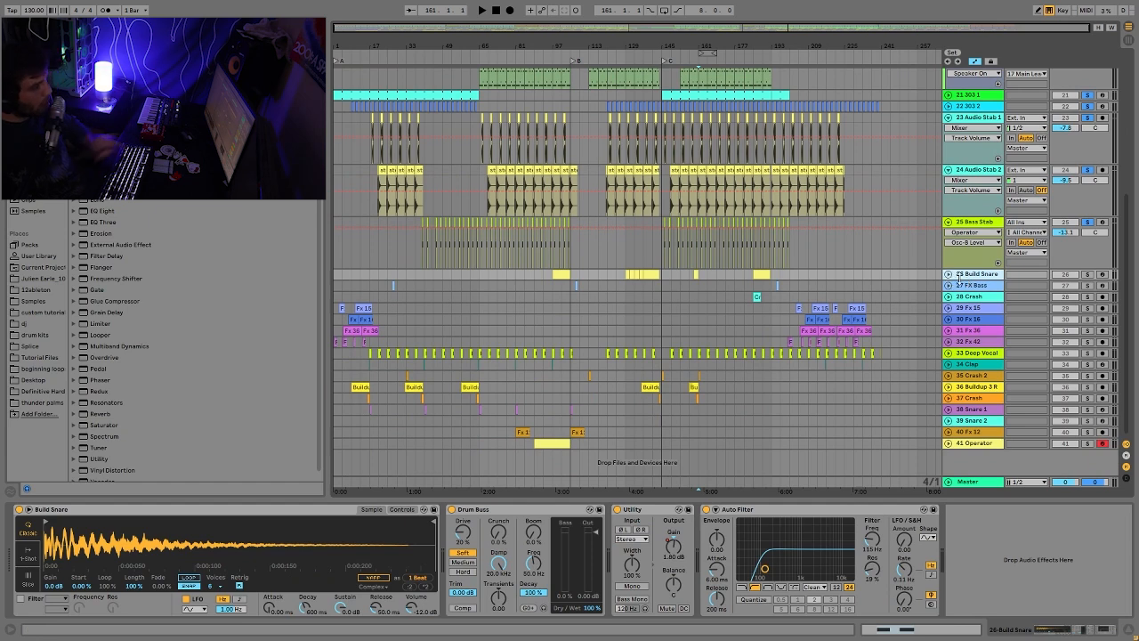
click(982, 443)
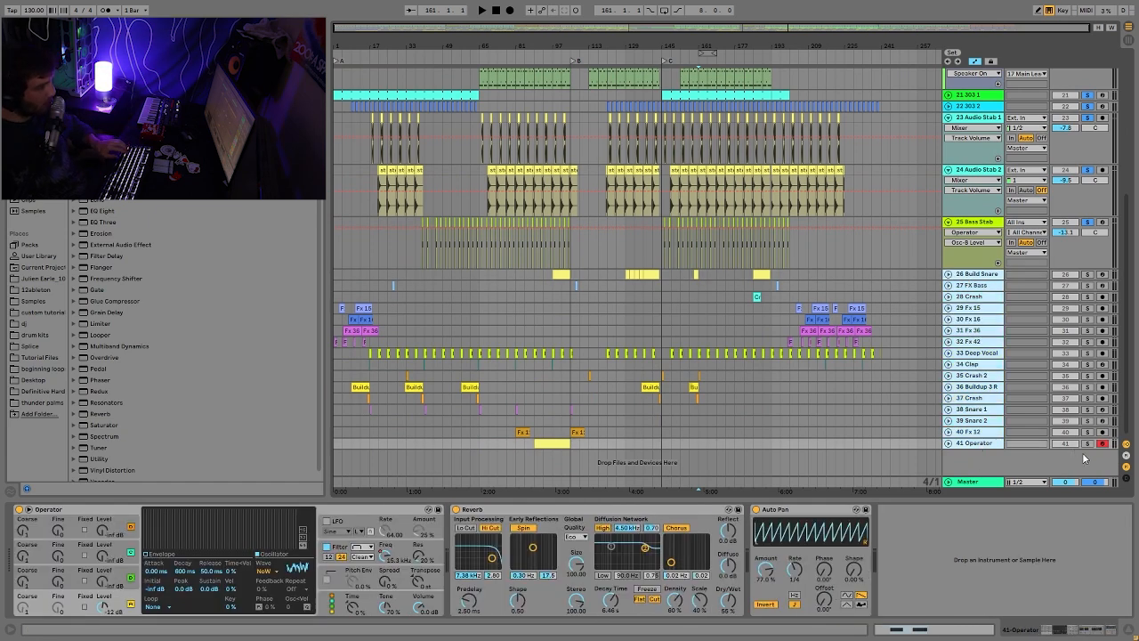
click(1090, 445)
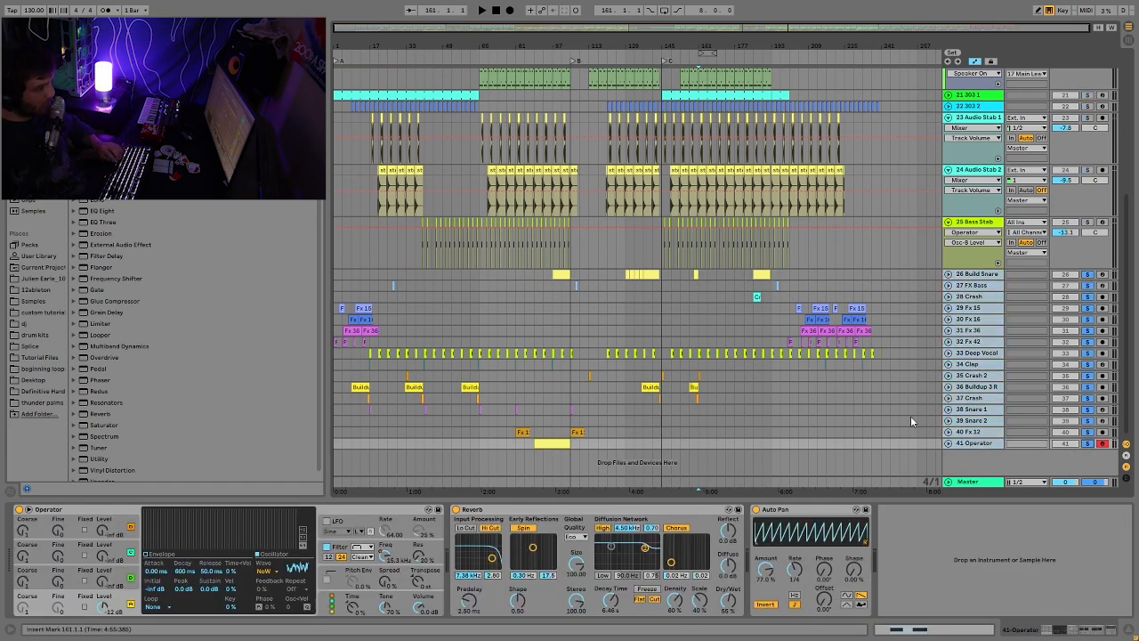
click(642, 267)
key(space)
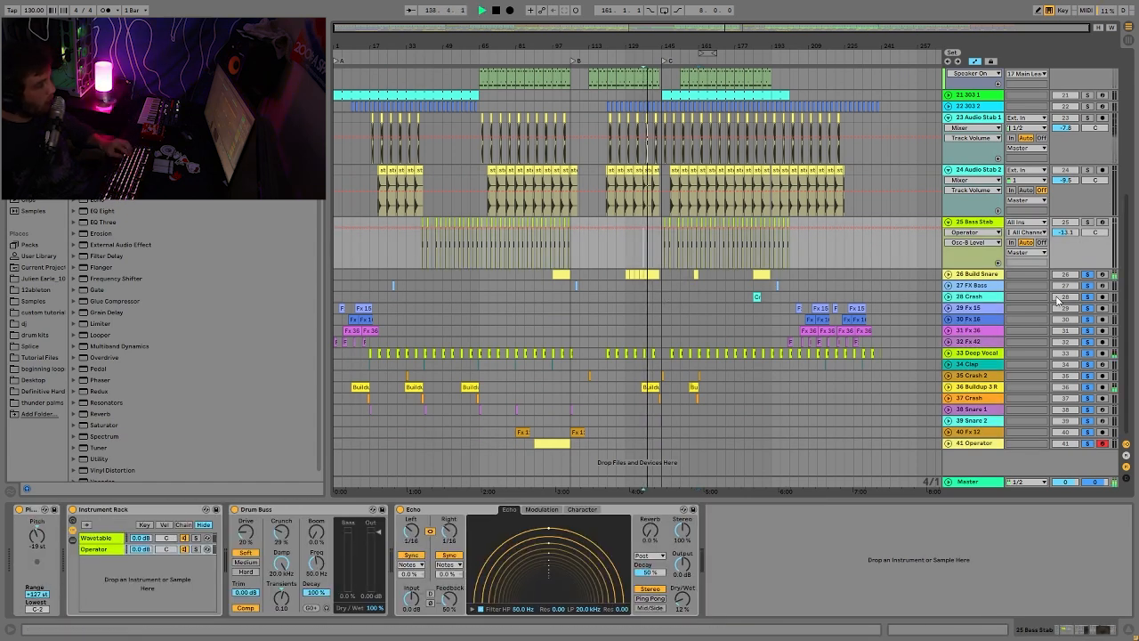
key(space)
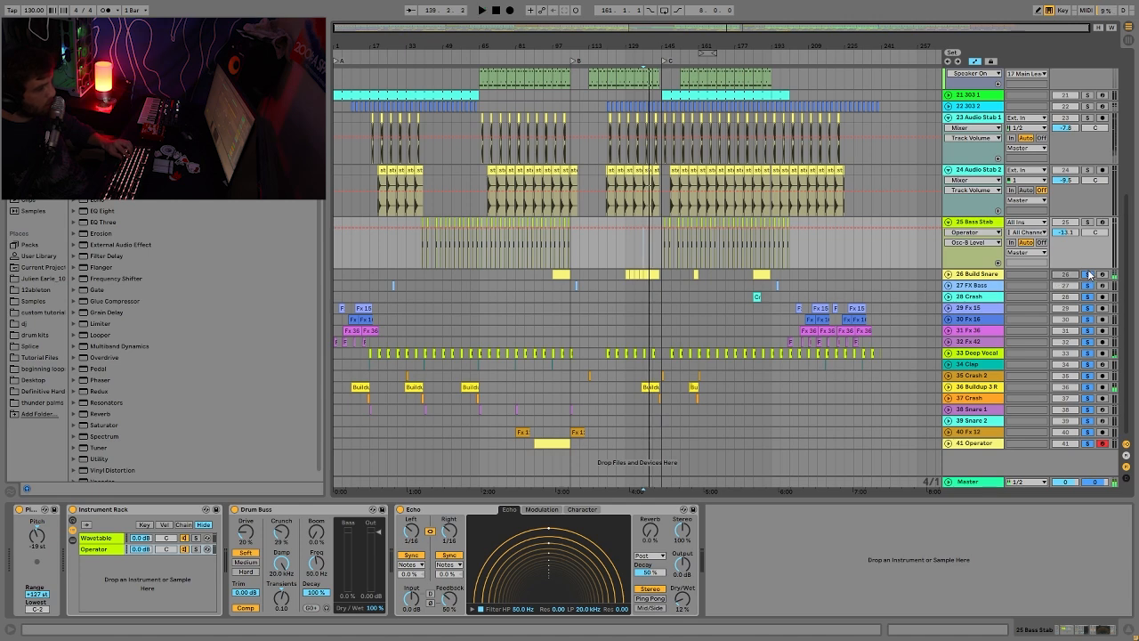
Step: Unsolo and deactivate the tracks from Build Snare to Operator, and play the transition into marker C without them
click(983, 276)
click(974, 442)
click(974, 433)
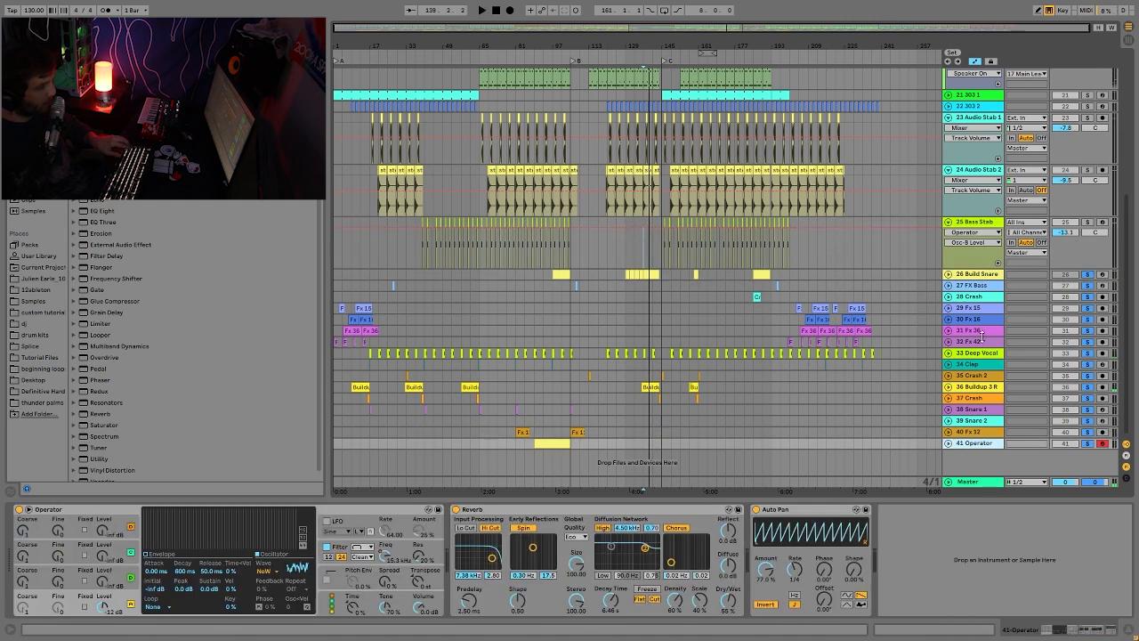
shift+click(986, 276)
click(1046, 272)
key(space)
click(654, 251)
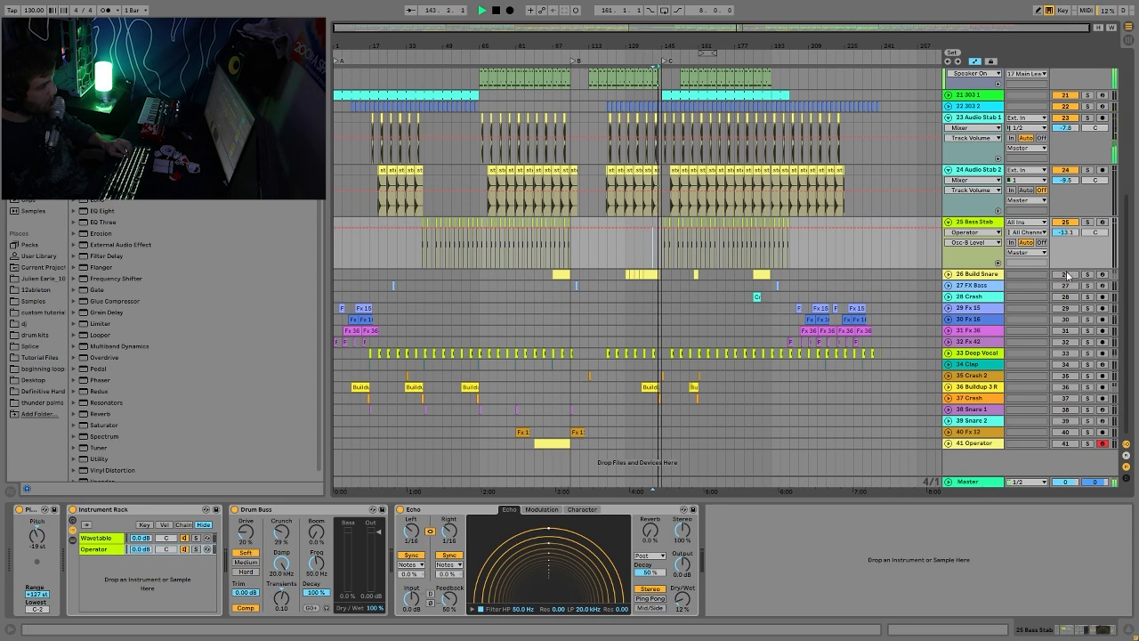
Step: Reactivate the tracks from Build Snare to Operator and play the transition into marker C from bar 144
click(979, 274)
click(996, 443)
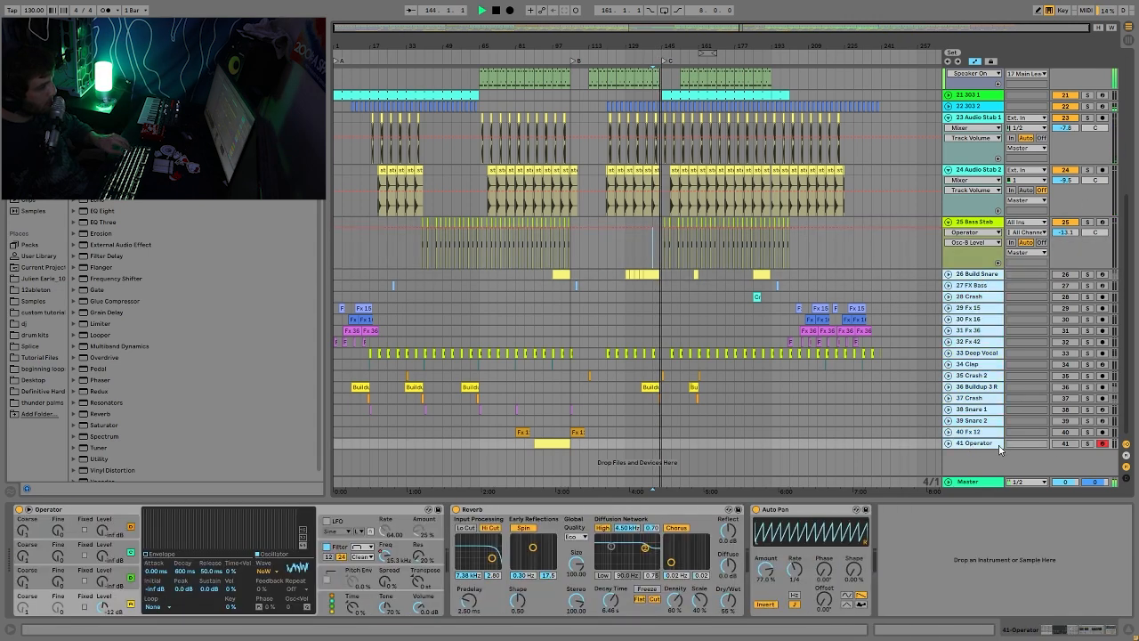
click(1066, 443)
key(space)
key(space)
drag(660, 44, 652, 223)
key(space)
click(663, 240)
key(space)
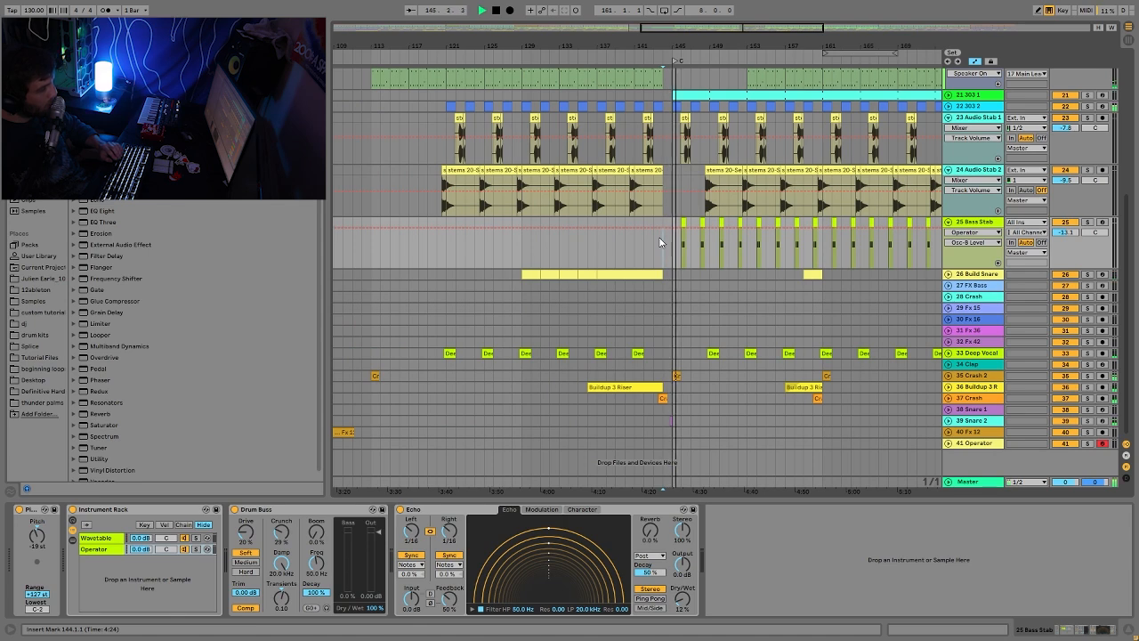
key(space)
Step: Solo and unfold the Build Snare track, play it from bar 141 and show its Utility gain automation
drag(704, 46, 705, 11)
click(982, 275)
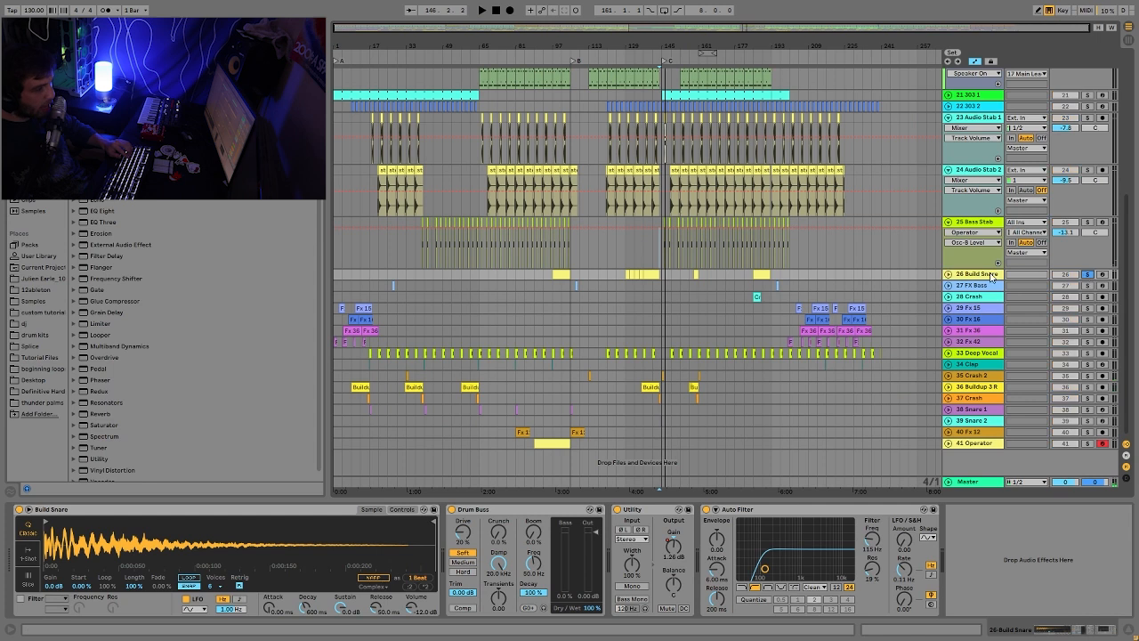
click(948, 274)
click(654, 315)
key(space)
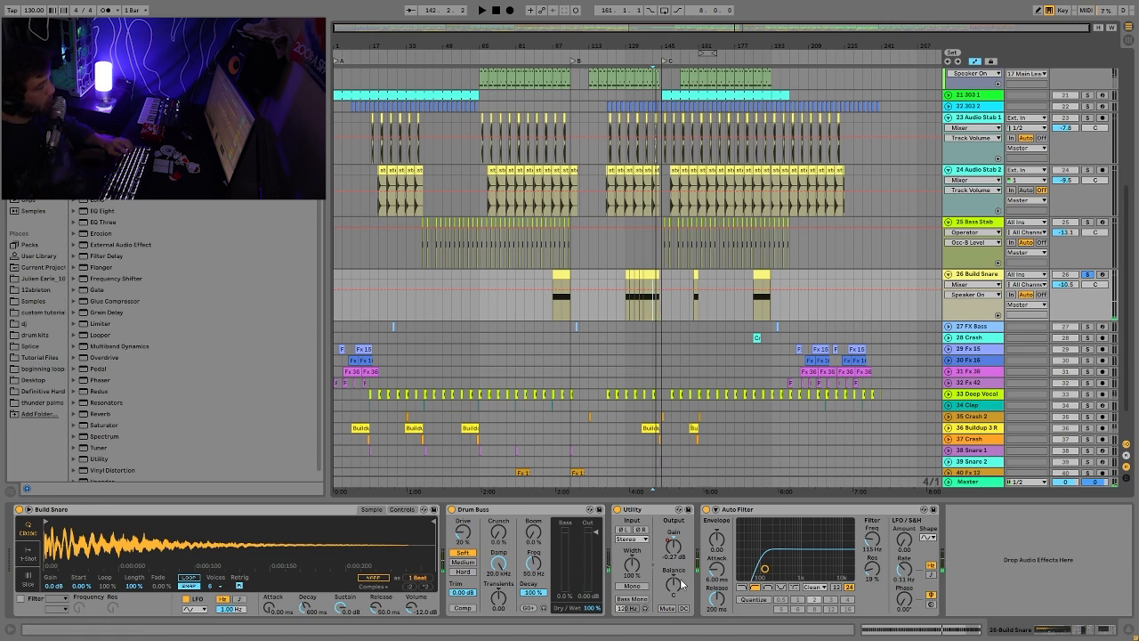
click(673, 547)
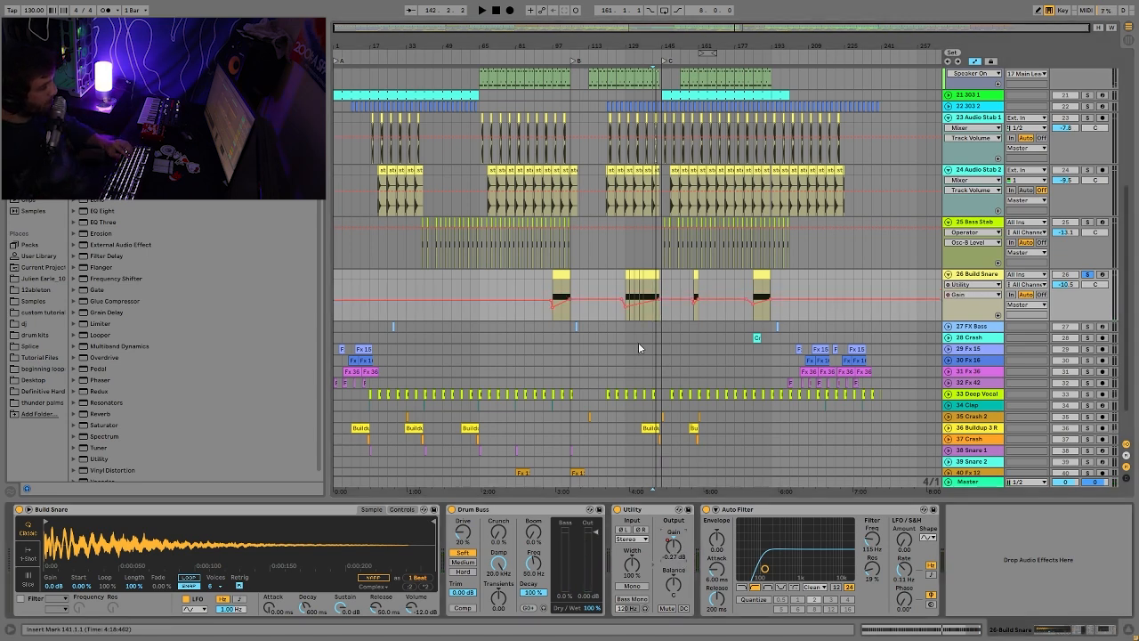
scroll(781, 306, down, 1)
Step: Unfold and solo the FX Bass track and play its clip at bar 195
click(970, 302)
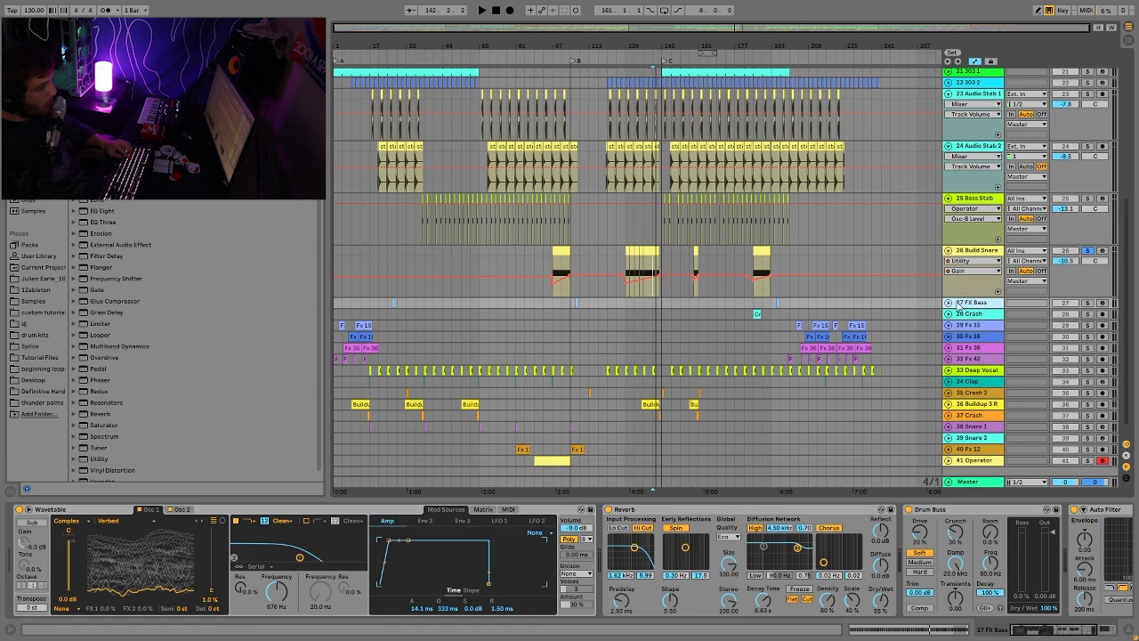
click(948, 302)
click(1088, 304)
click(778, 60)
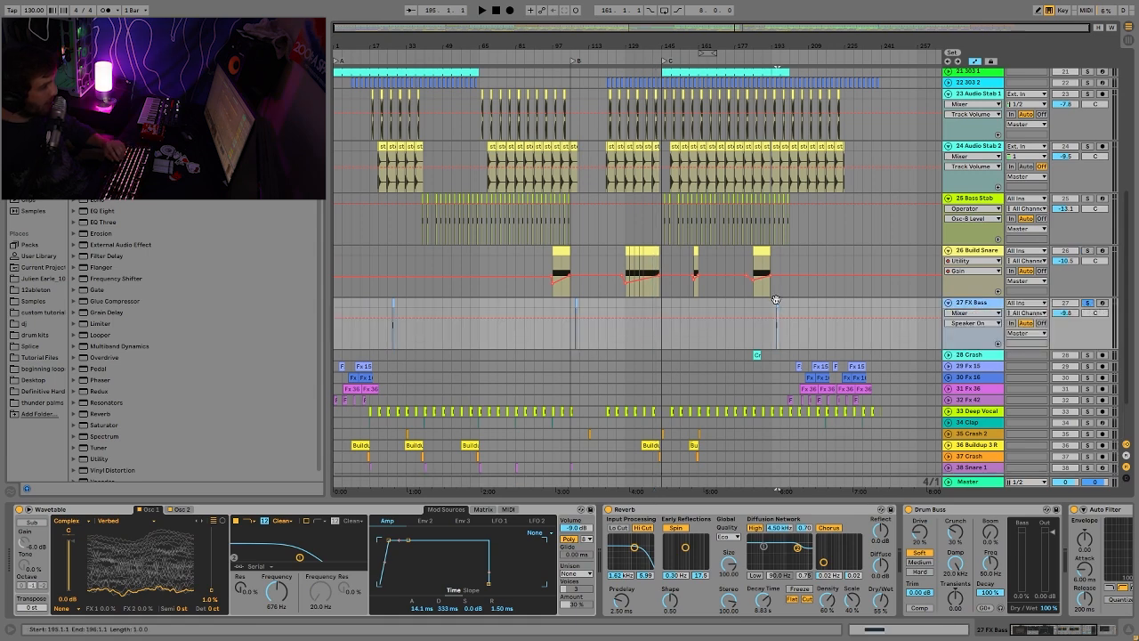
key(space)
drag(779, 47, 780, 89)
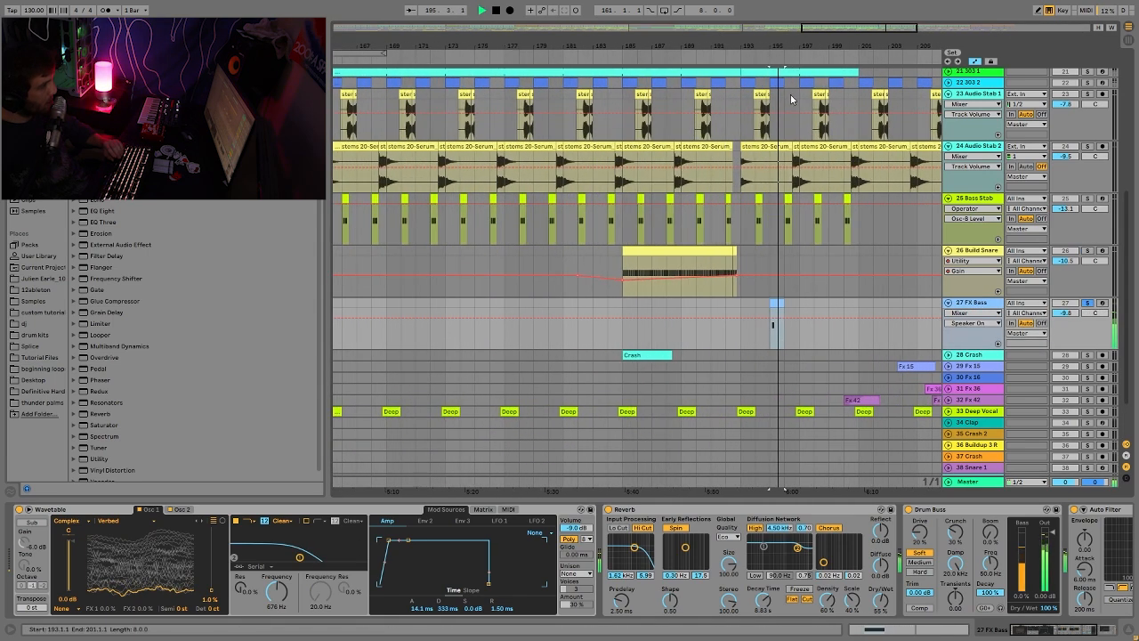
key(space)
Step: Review FX Bass's Wavetable oscillators and modulation matrix, along with its Reverb, Drum Buss and Auto Filter, while replaying the sound
click(176, 510)
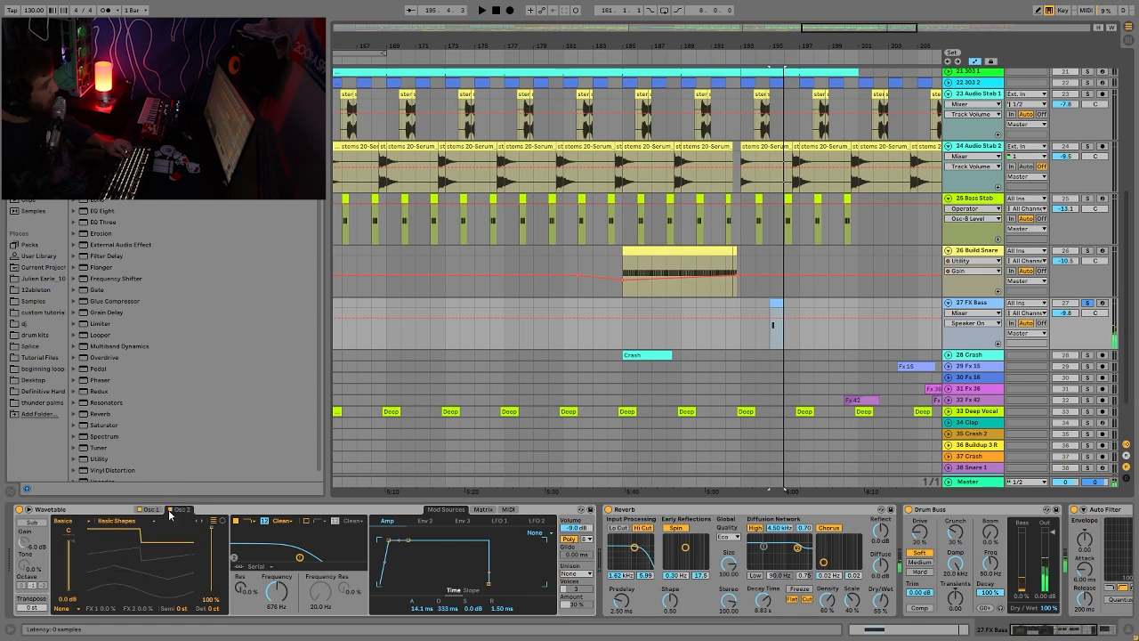
click(160, 513)
key(space)
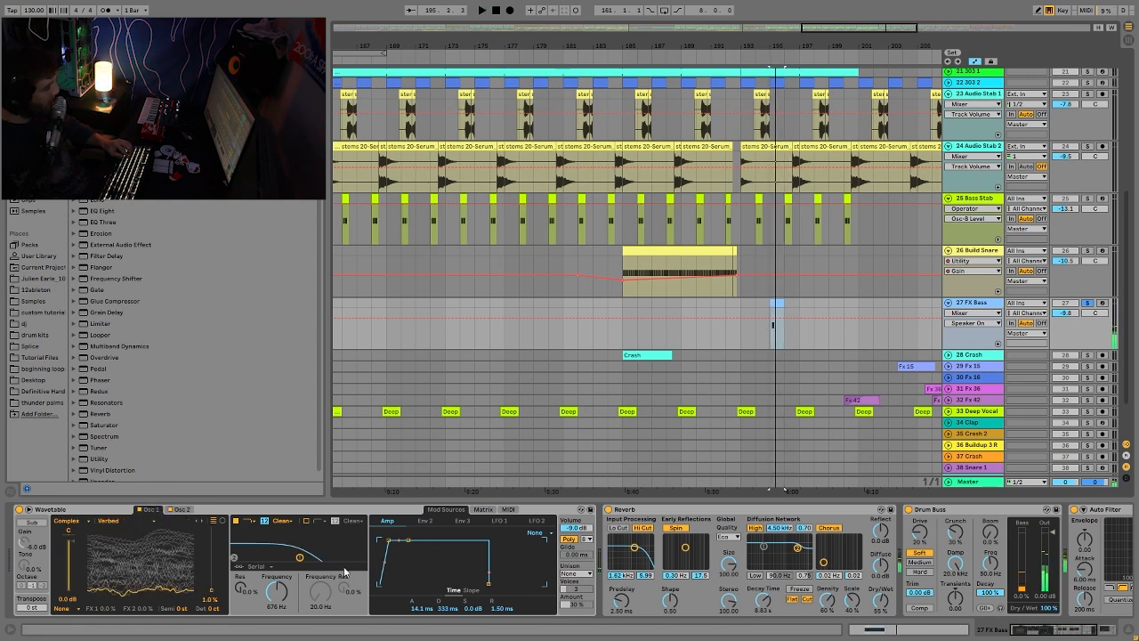
double_click(481, 511)
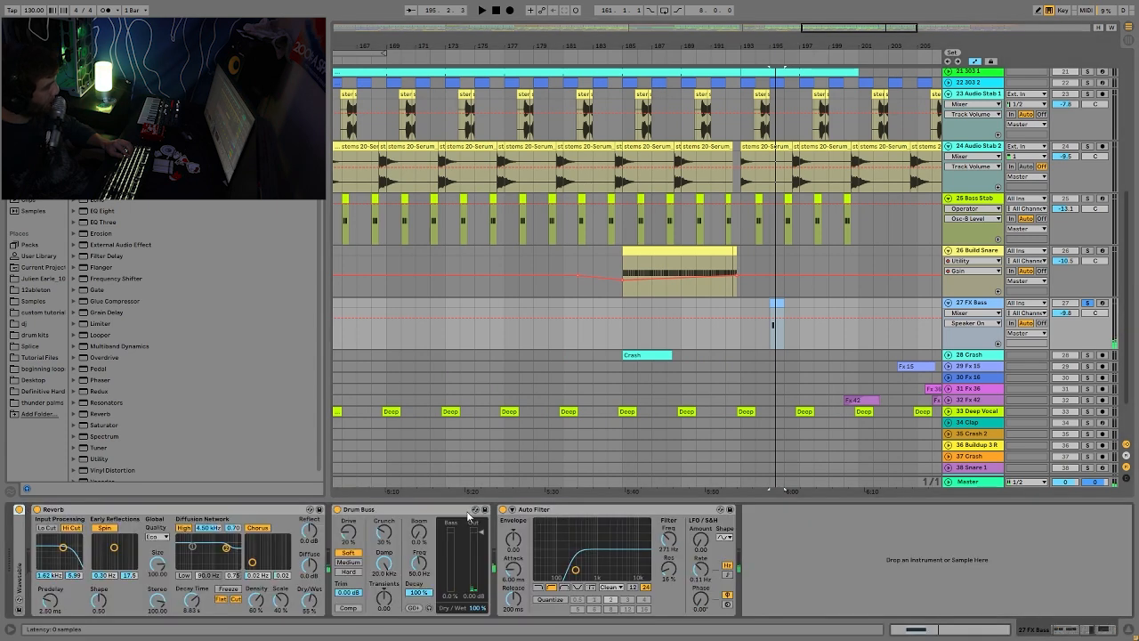
double_click(25, 555)
click(482, 509)
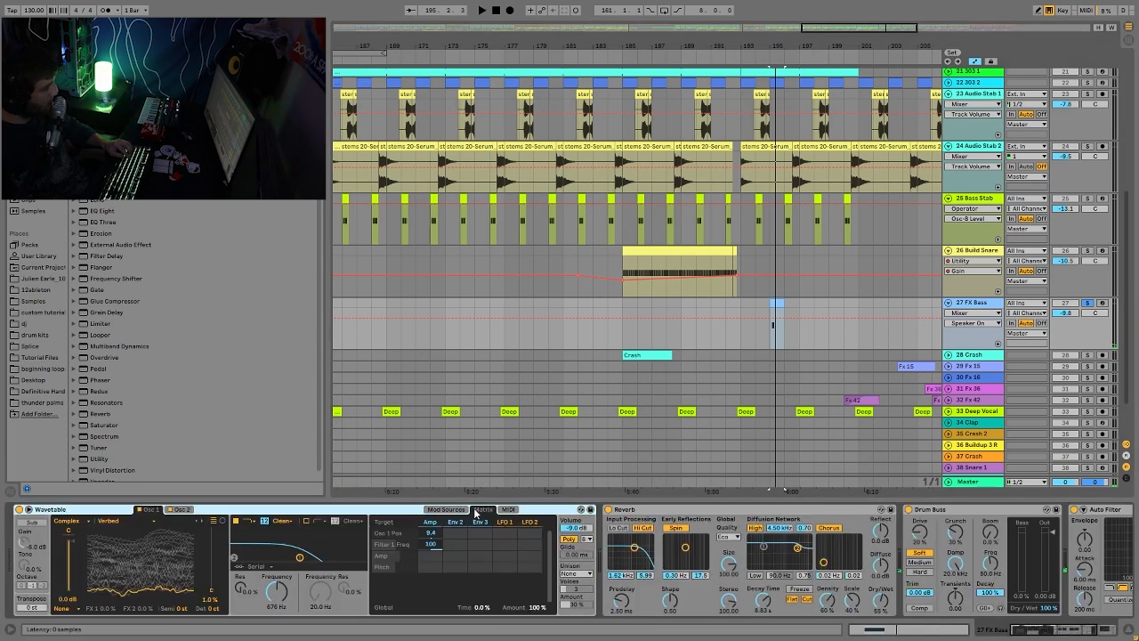
scroll(725, 552, down, 5)
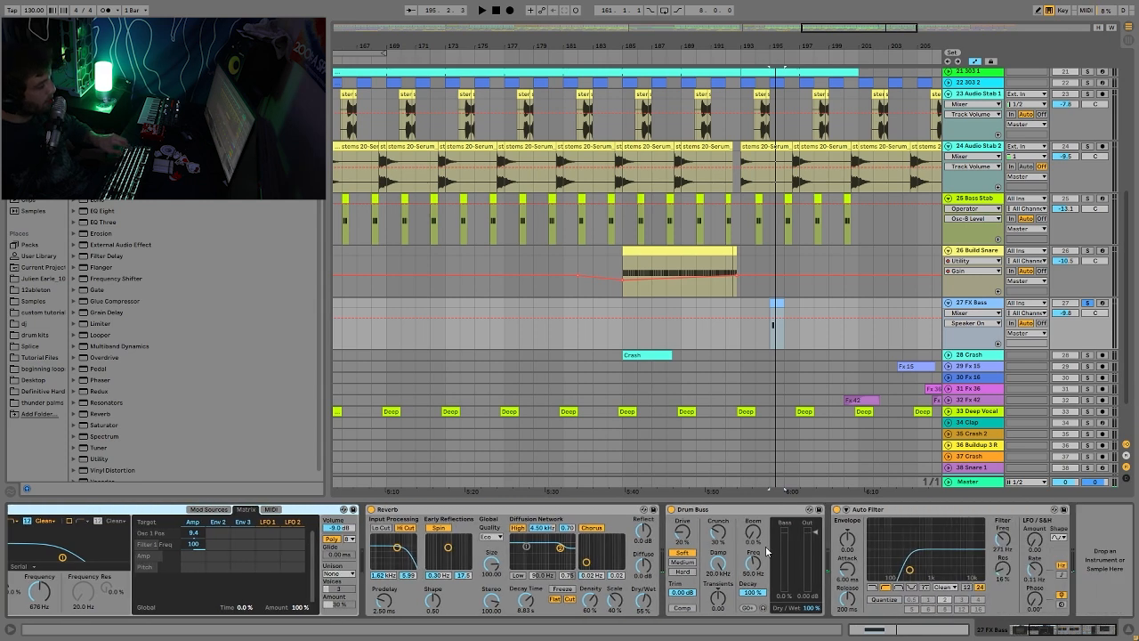
Step: Solo the Crash and Crash 2 tracks and play their hits at bars 161 and 185
click(977, 355)
drag(776, 47, 784, 9)
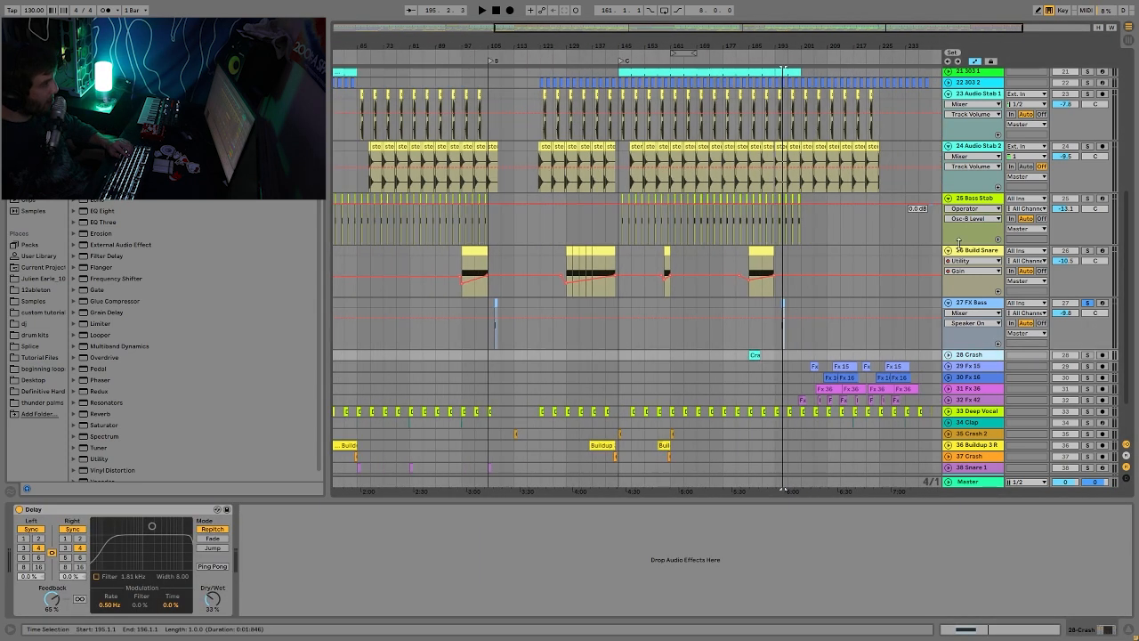
scroll(1089, 359, down, 3)
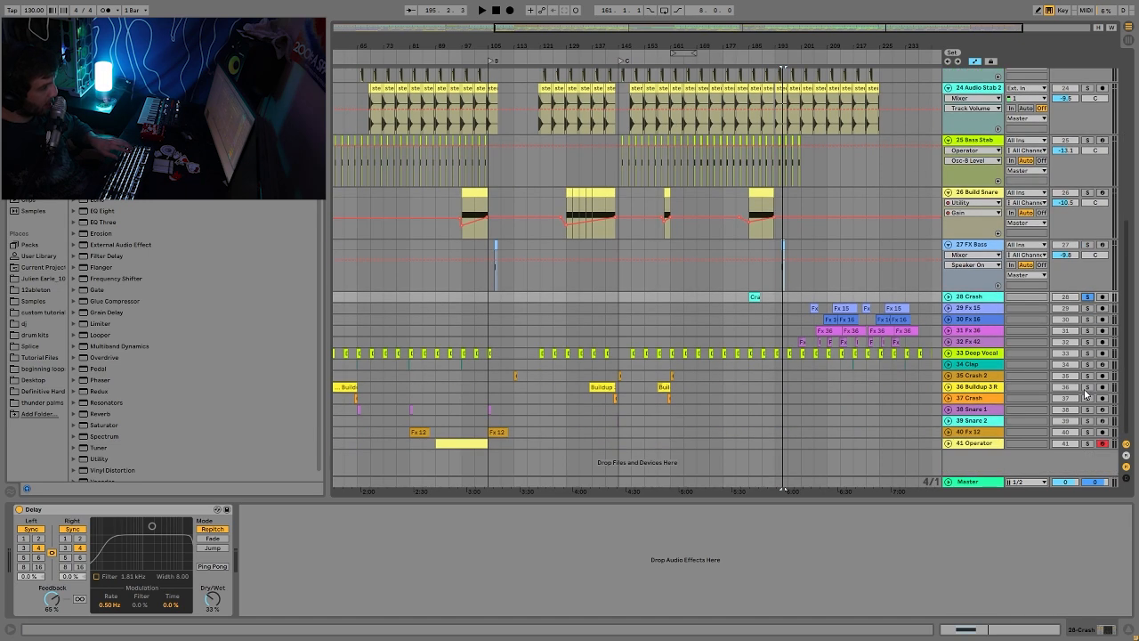
click(672, 375)
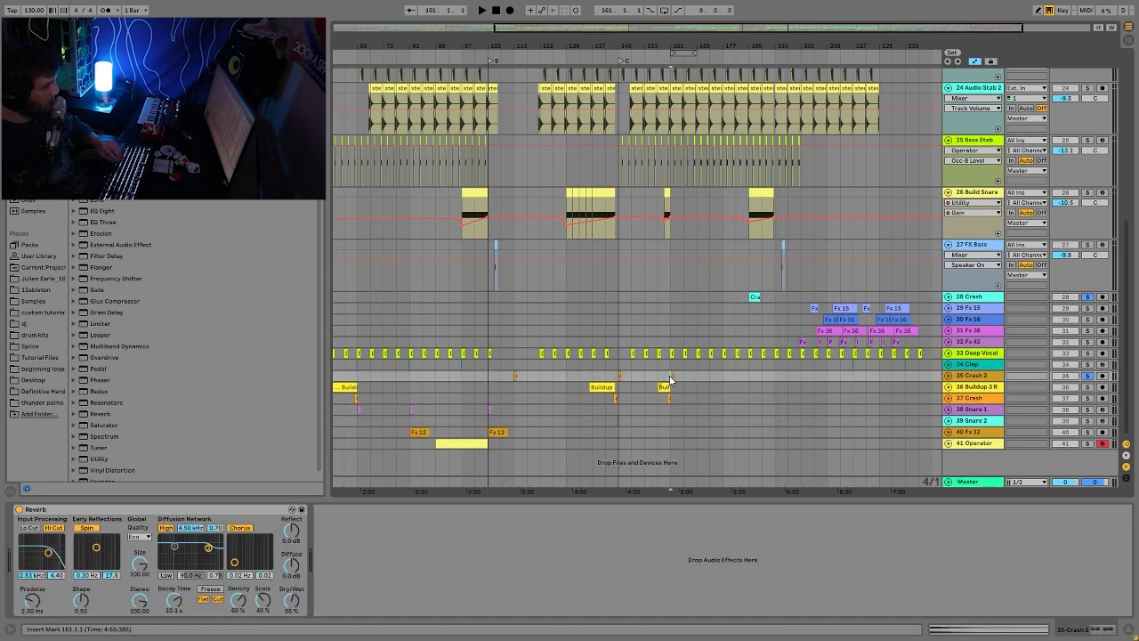
click(755, 296)
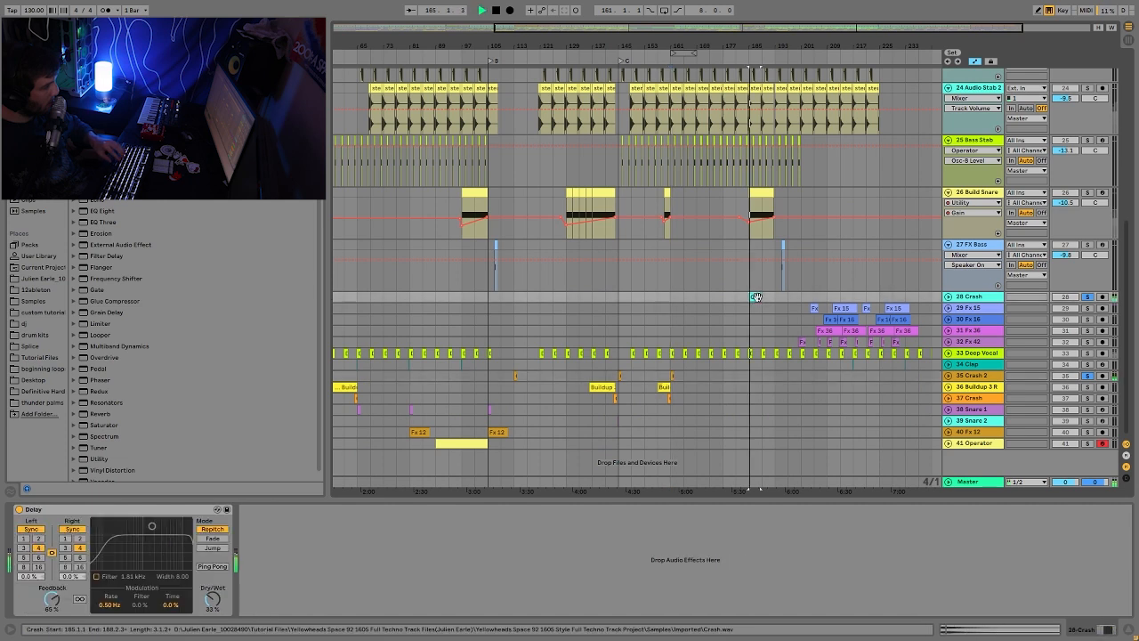
Step: Solo the four tracks from Fx 15 to Fx 42 and show their intro clips from bar 1
click(984, 309)
shift+click(968, 342)
click(1087, 342)
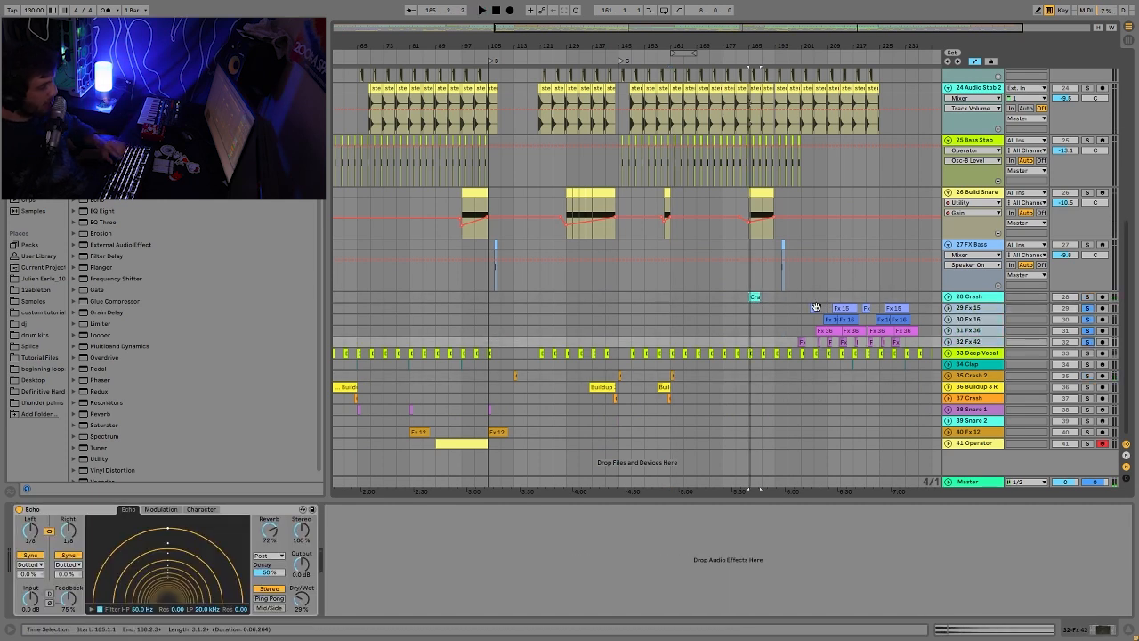
mouse_move(786, 46)
mouse_down()
mouse_move(966, 46)
mouse_move(967, 20)
mouse_up()
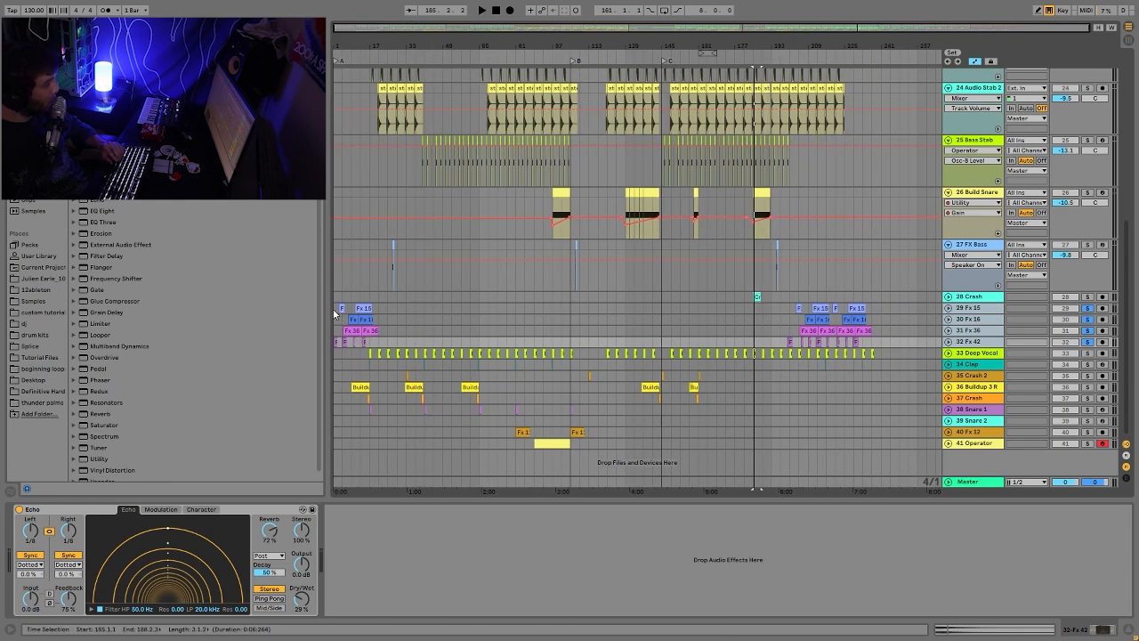
click(335, 310)
mouse_move(338, 33)
mouse_down()
mouse_move(338, 54)
mouse_move(336, 39)
mouse_up()
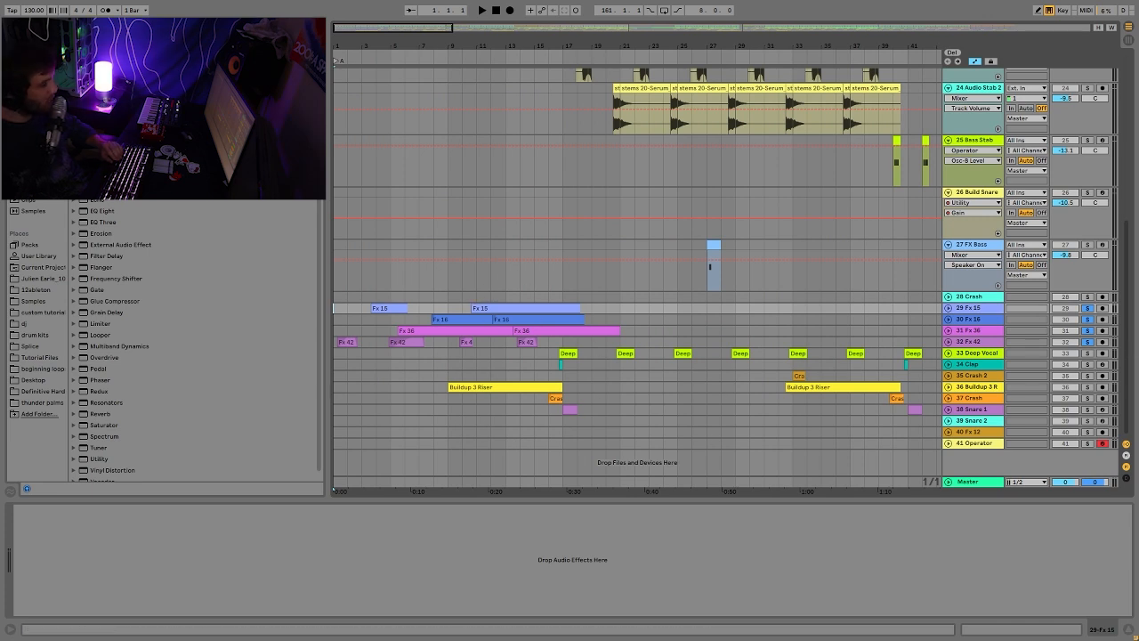
Step: Play the intro with no tracks soloed from bar 1 and again from bar 13 to hear the effects in context
key(space)
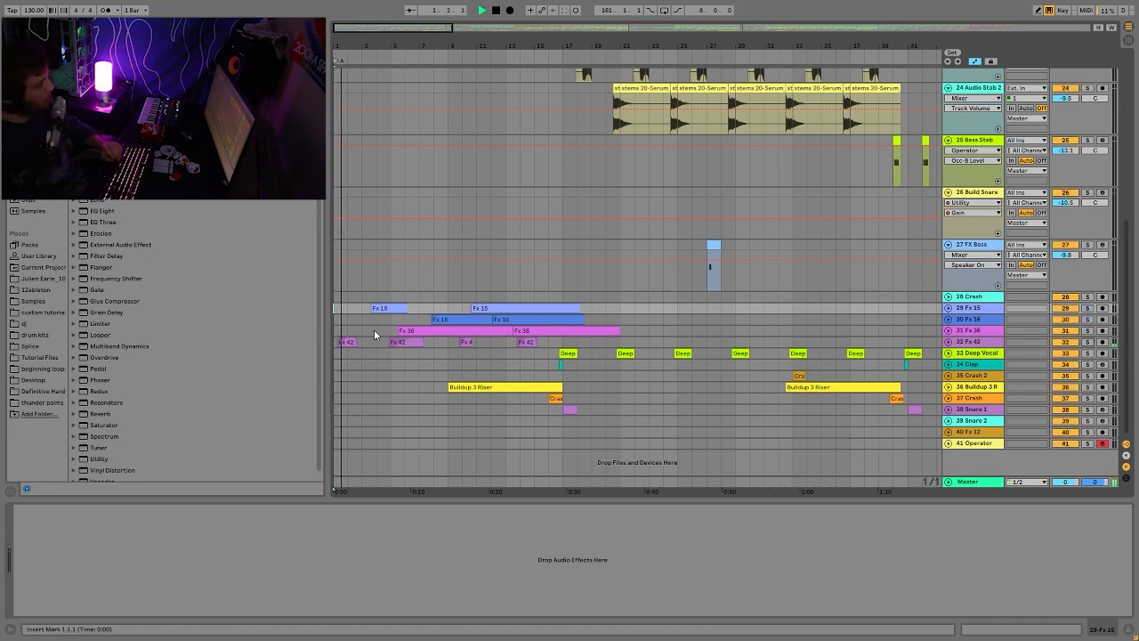
click(520, 352)
key(space)
click(509, 353)
key(space)
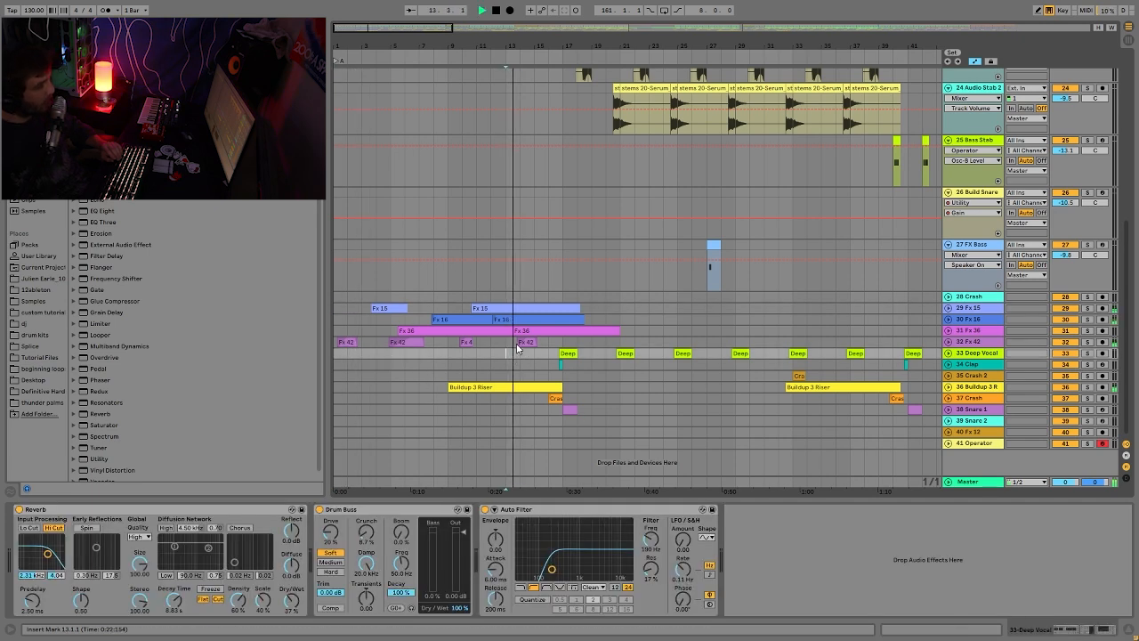
key(space)
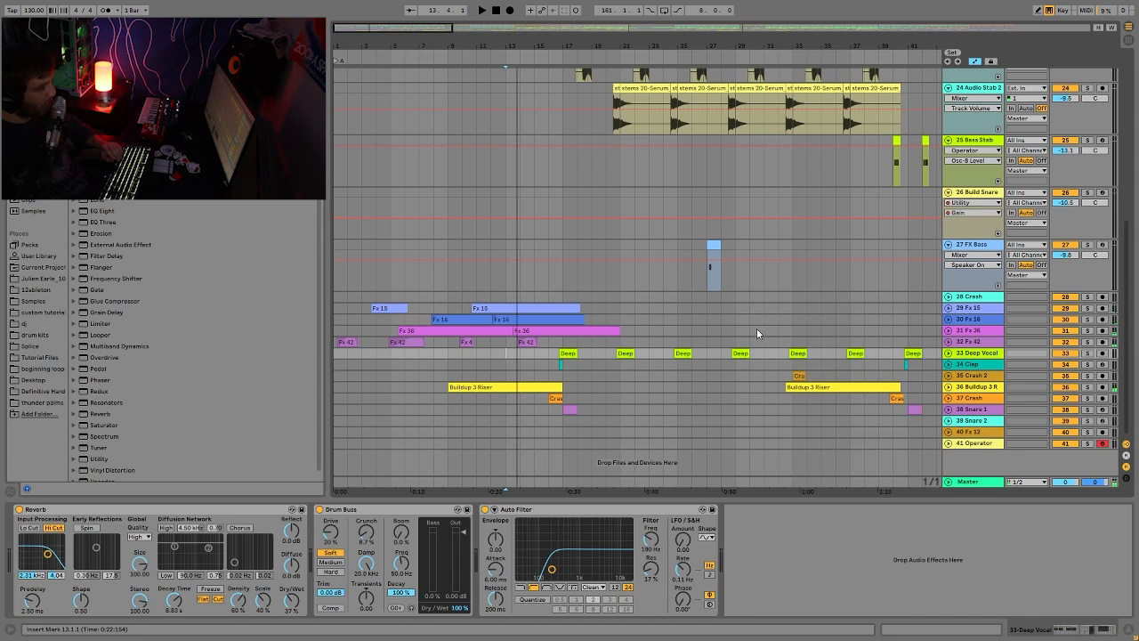
Step: Step through the device chains of the tracks between Deep Vocal and Fx 15, returning to Deep Vocal
key(Up)
key(Up)
key(Up)
key(Up)
key(Up)
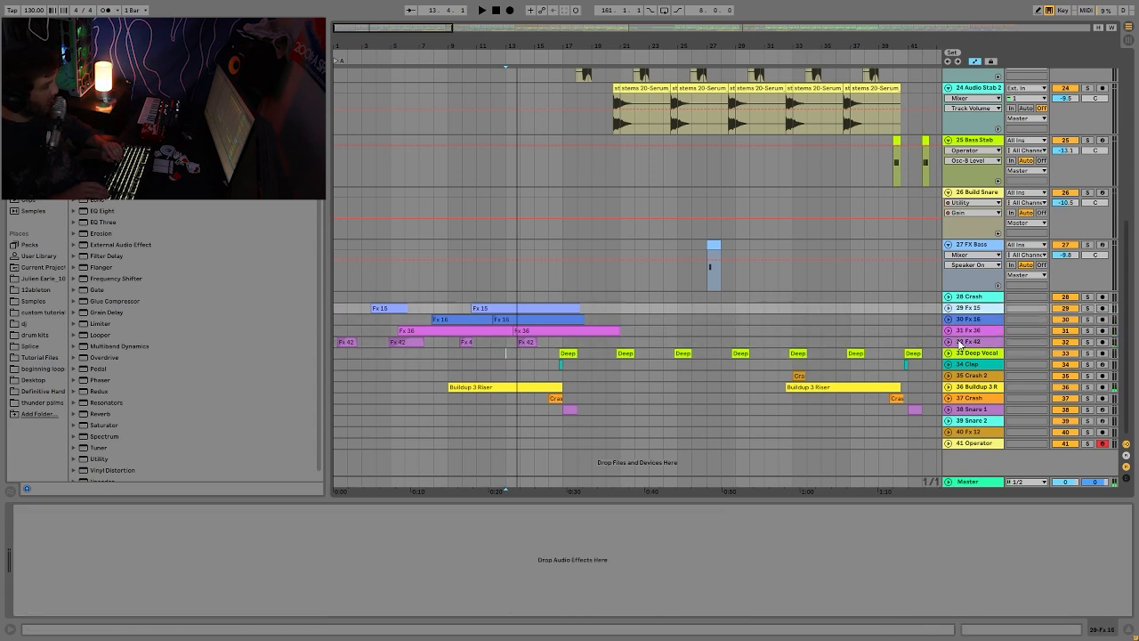
key(Down)
key(Down)
key(Down)
key(Down)
key(Down)
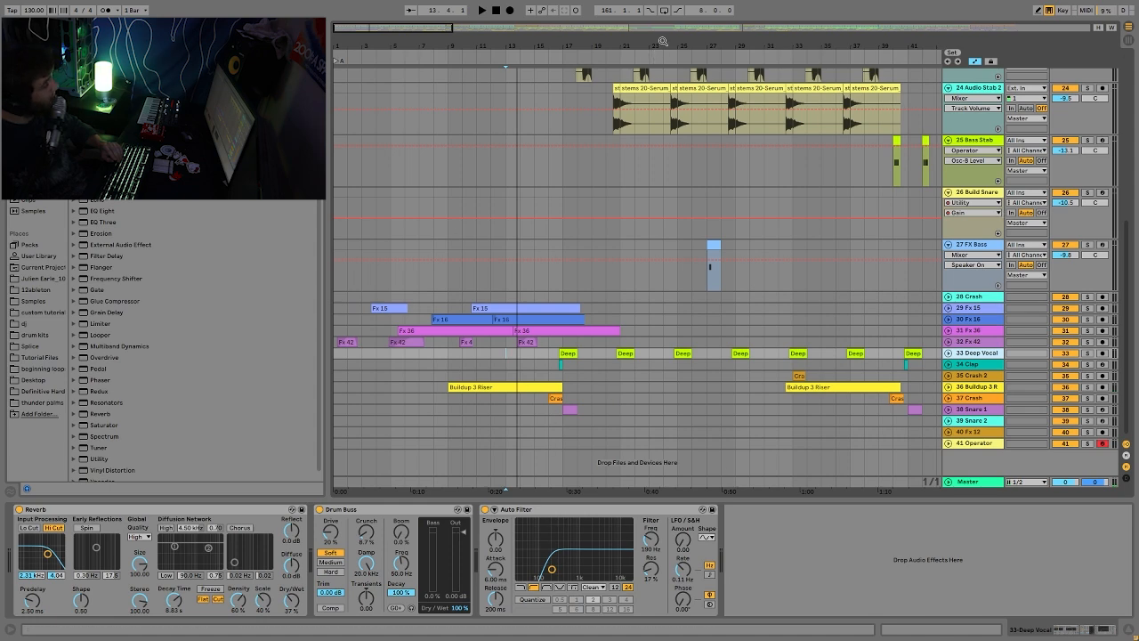
Step: Expand the Deep Vocal track, solo it and play one of its vocal clips from around bar 69
drag(461, 46, 461, 37)
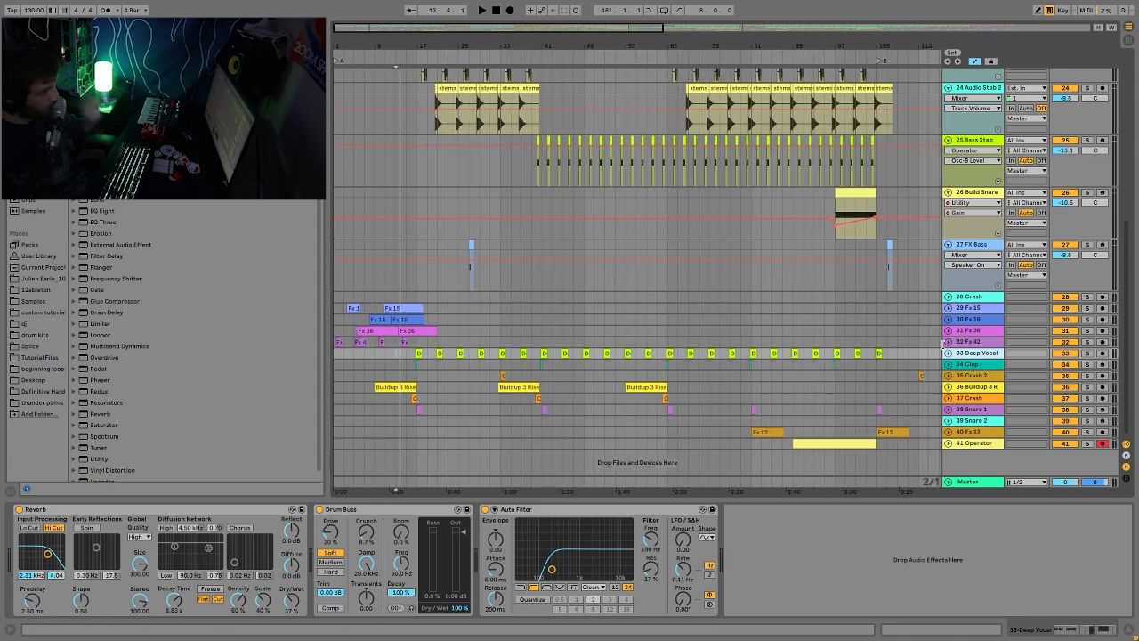
click(949, 353)
click(1088, 355)
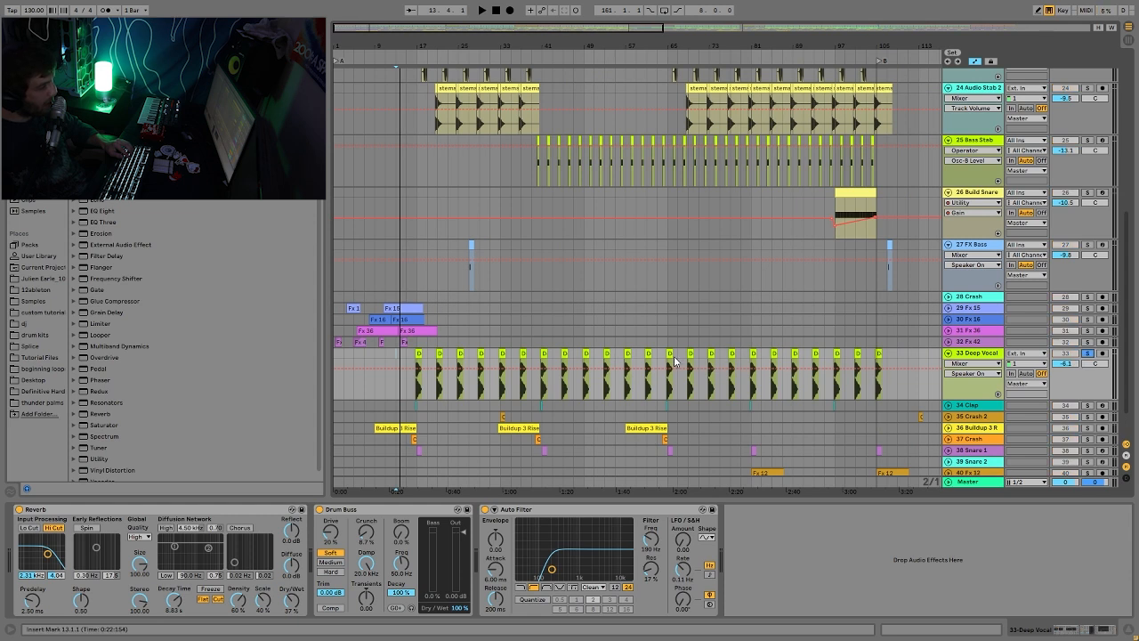
click(690, 353)
key(space)
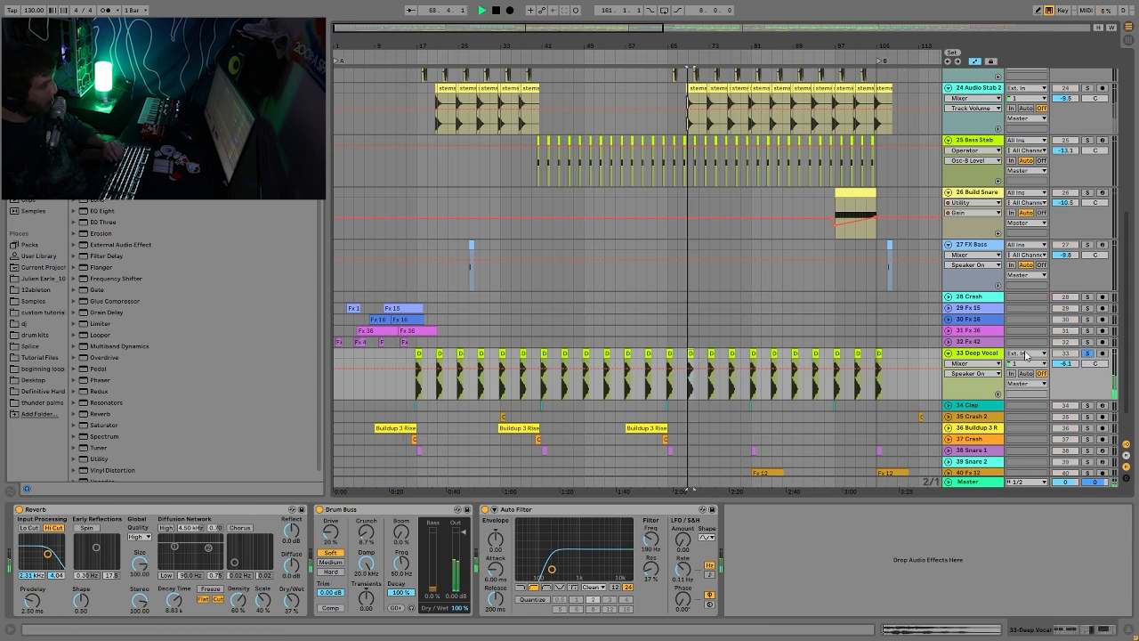
Step: Turn off Deep Vocal's solo and play the section from around bar 65 to hear the vocal in context
click(1088, 354)
key(space)
click(674, 369)
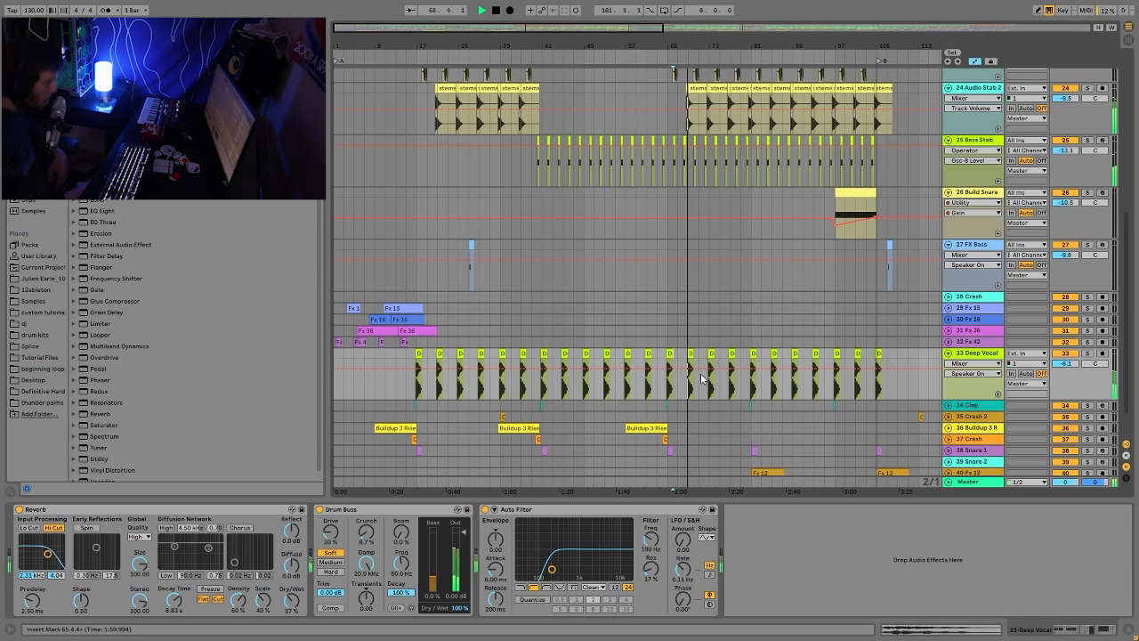
Step: Expand the Clap track and play its hit leading into bar 81, showing its Echo and Drum Buss devices
scroll(716, 271, down, 2)
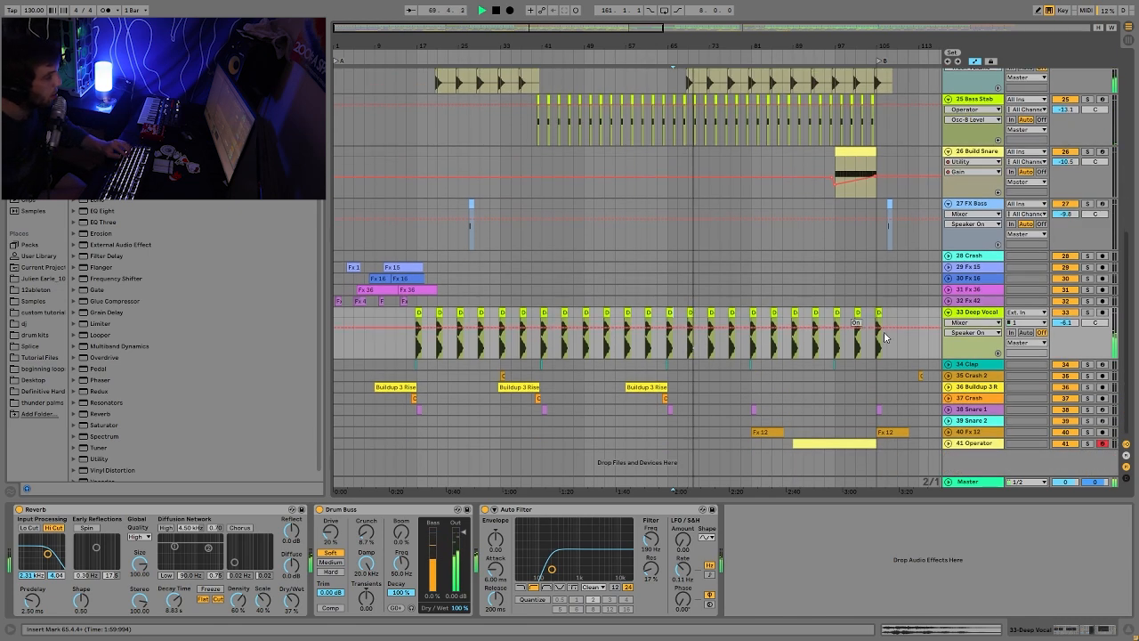
click(949, 364)
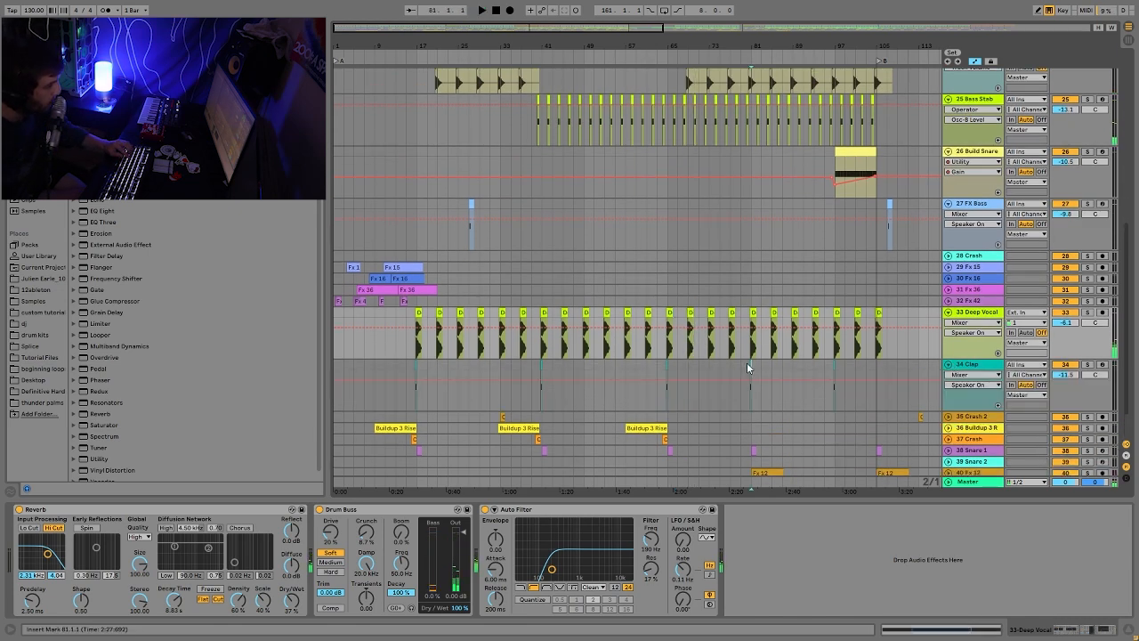
click(748, 363)
key(space)
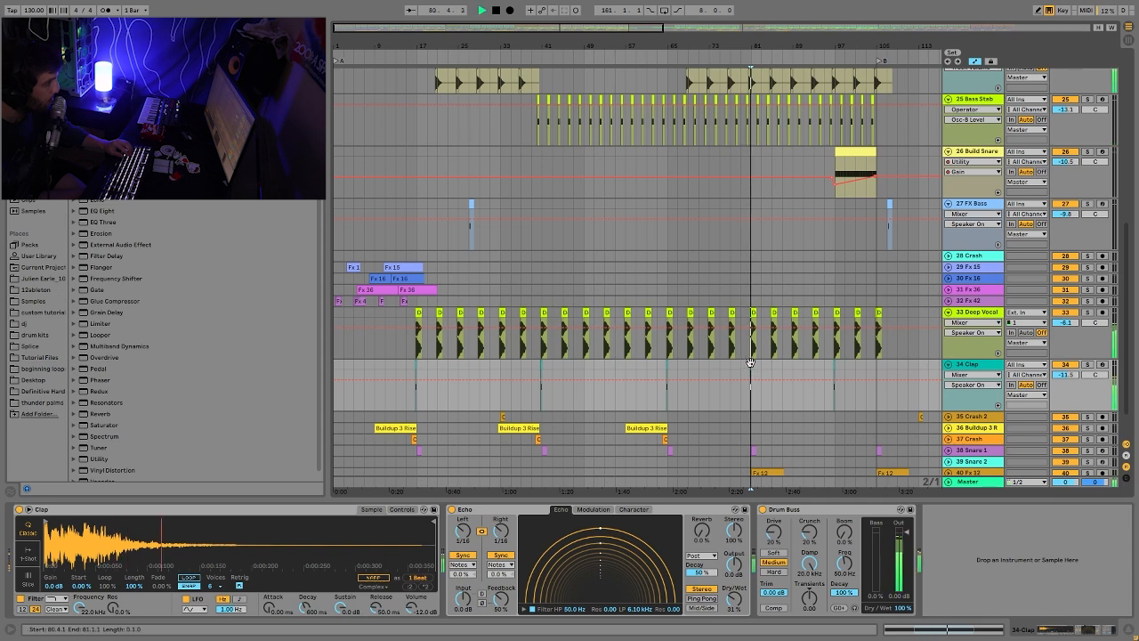
scroll(915, 340, down, 2)
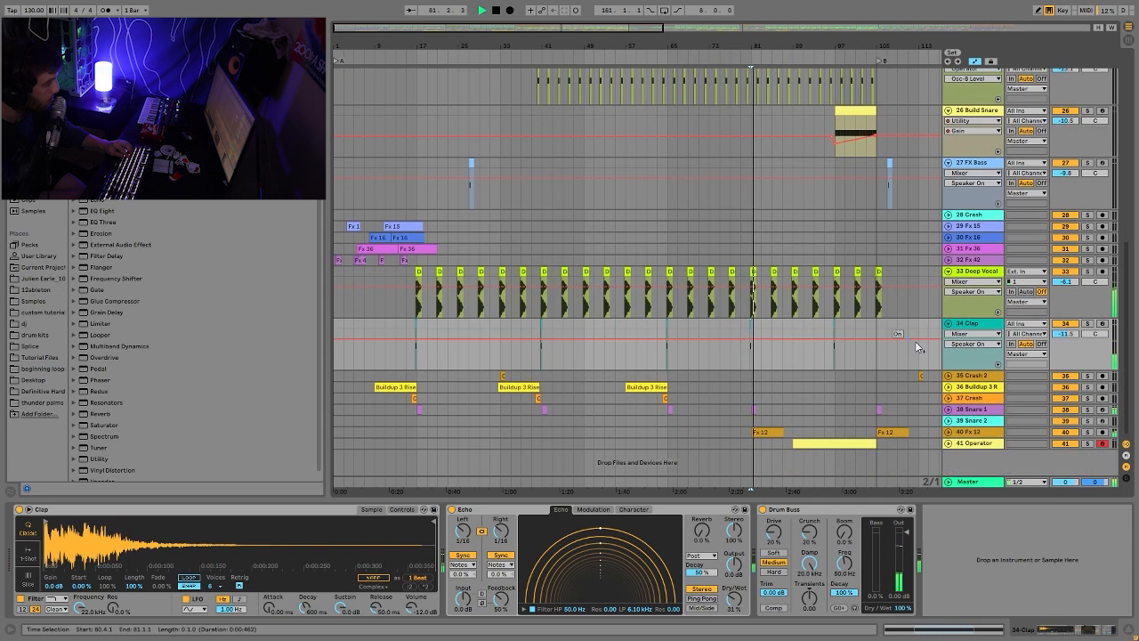
key(space)
Step: Solo the Buildup 3 Riser and Crash tracks and play them from bar 61
click(968, 387)
click(1086, 387)
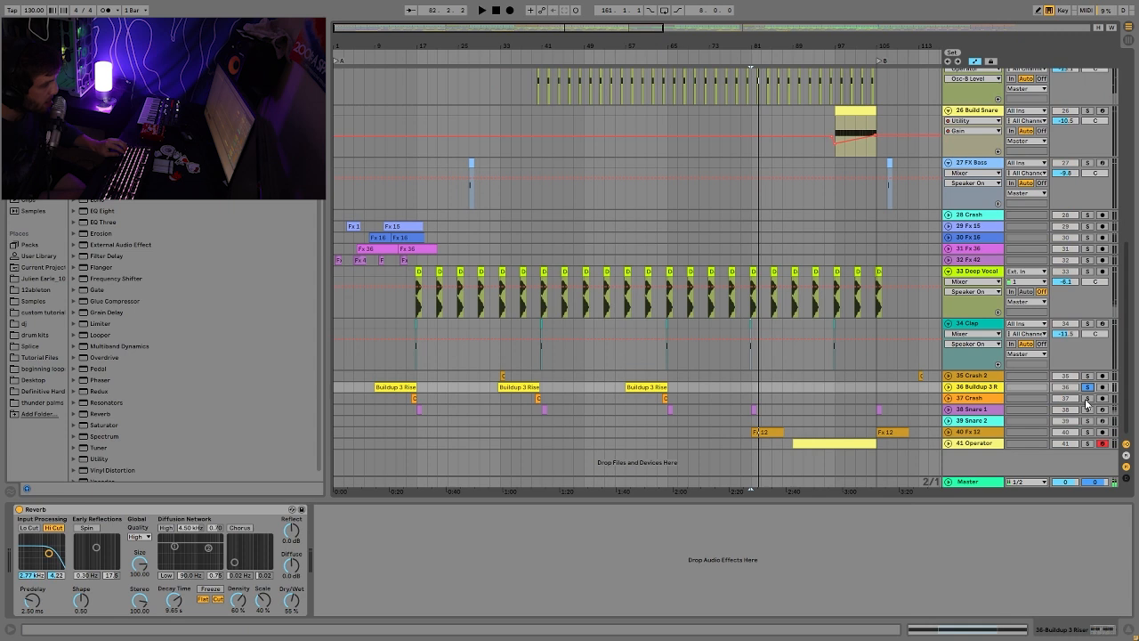
click(652, 376)
key(space)
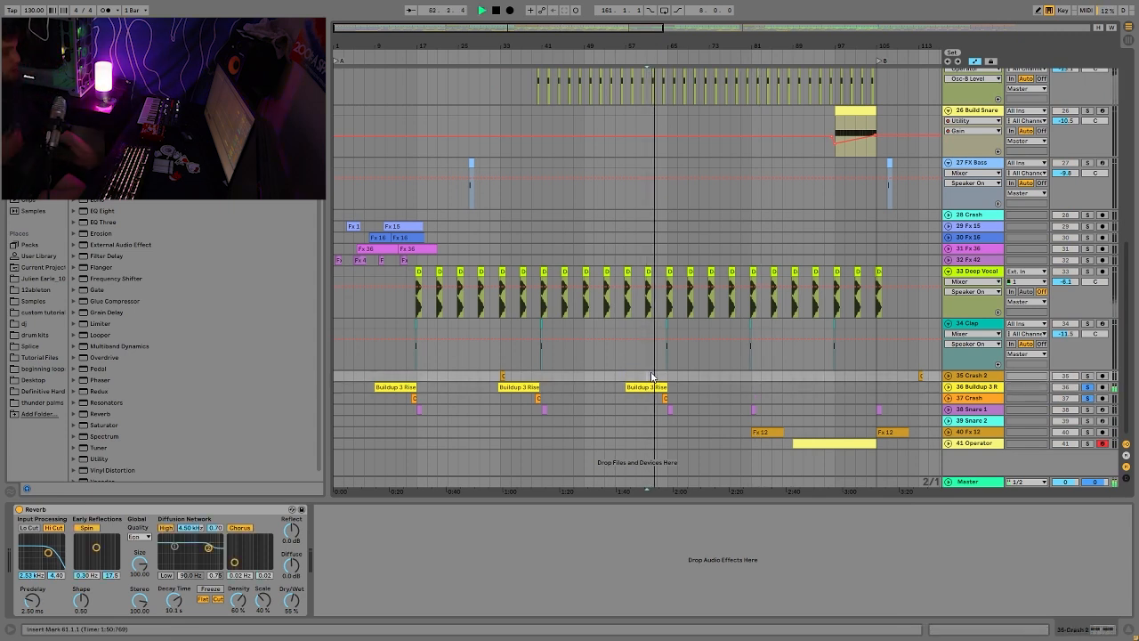
Step: Expand the Crash and Buildup 3 Riser tracks and replay the riser's end into the crash at bar 64
click(948, 398)
click(952, 387)
click(948, 387)
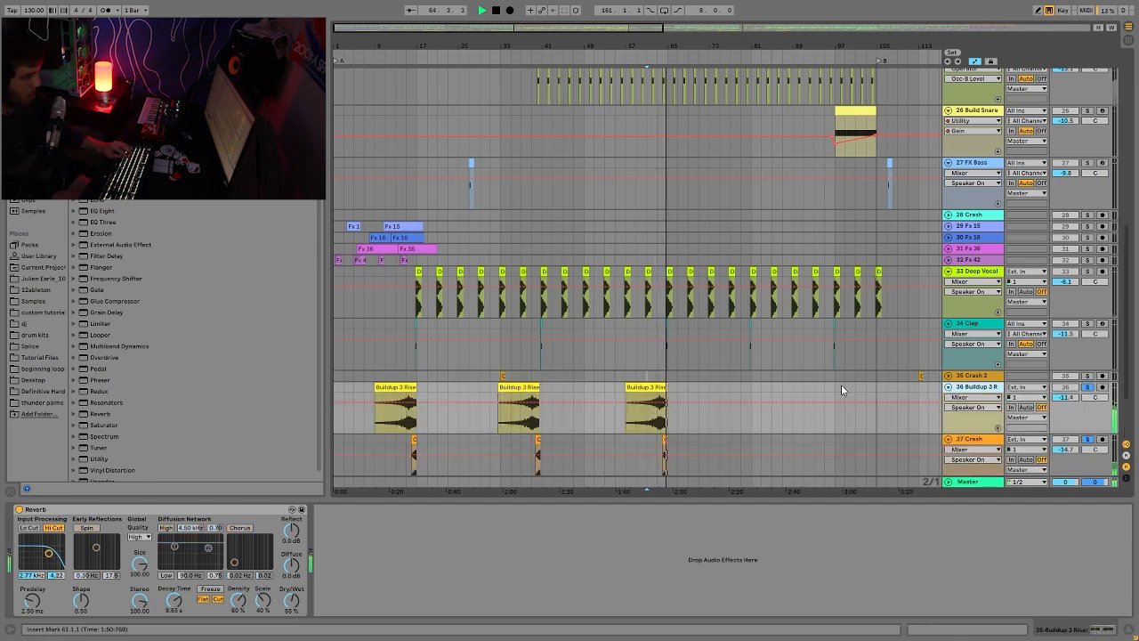
scroll(872, 391, down, 3)
key(space)
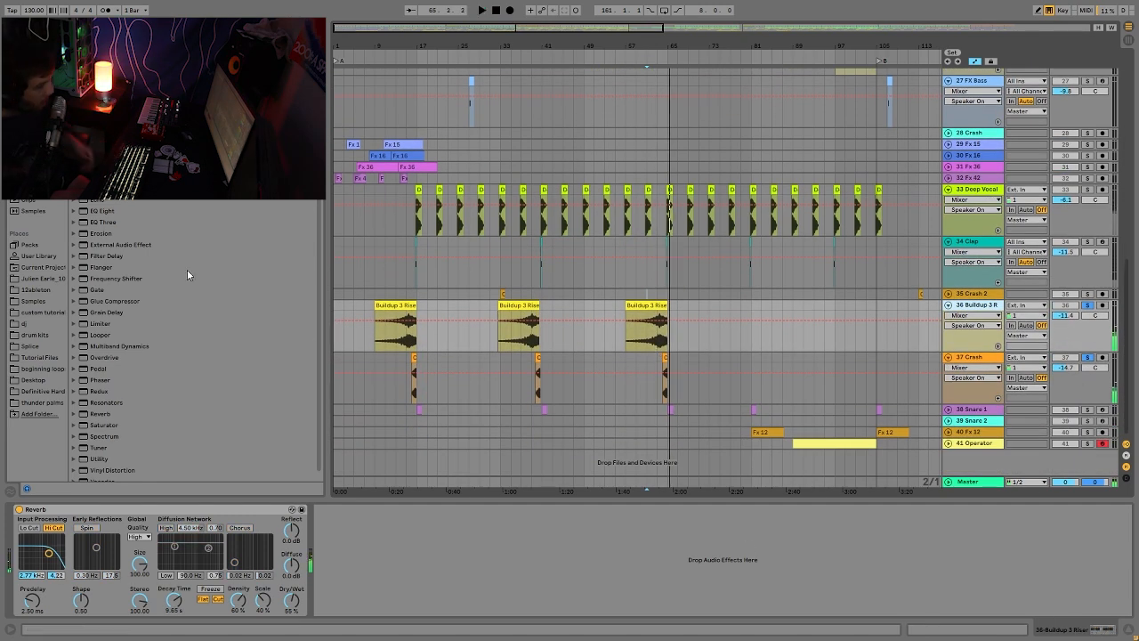
key(space)
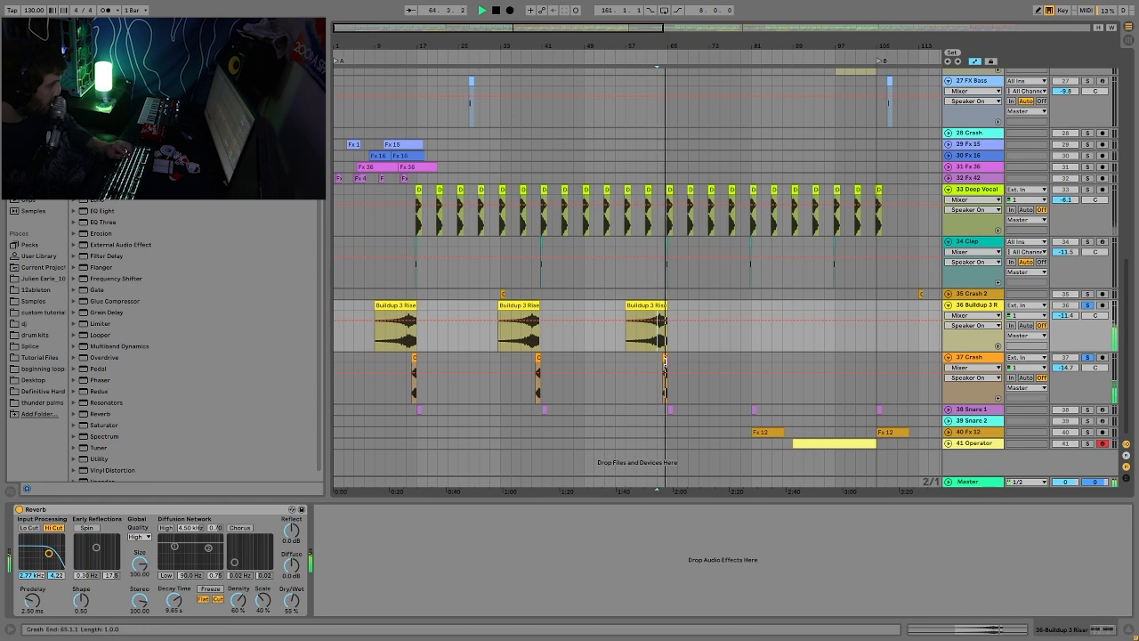
click(667, 378)
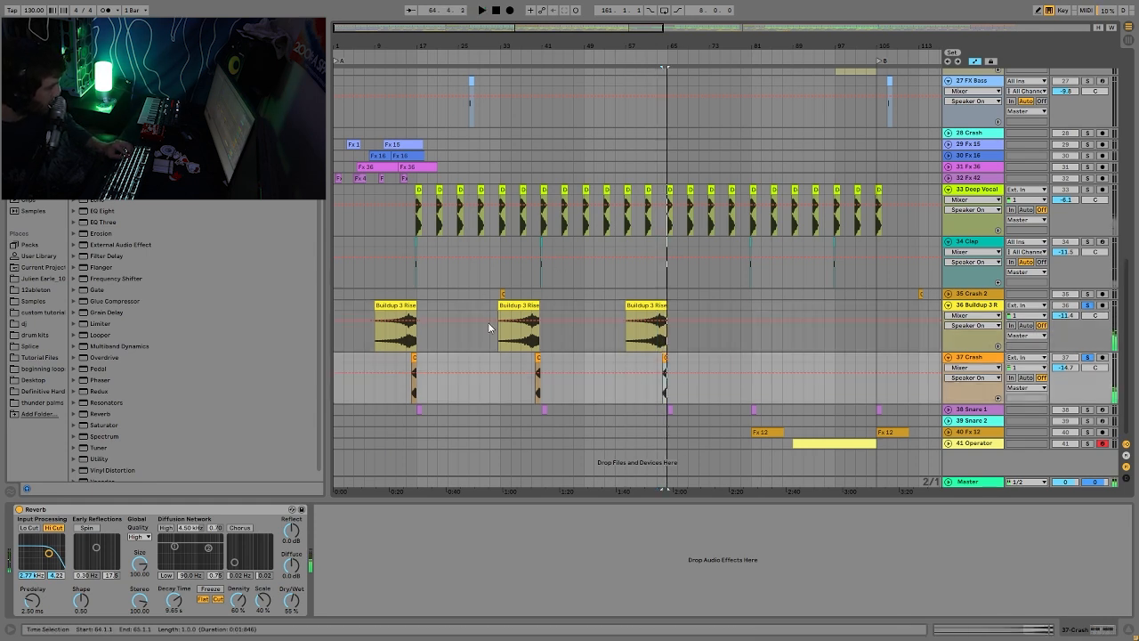
Step: Expand the Snare 1 track and play its hits at bars 65 and 105 with no tracks soloed
click(949, 409)
click(1086, 410)
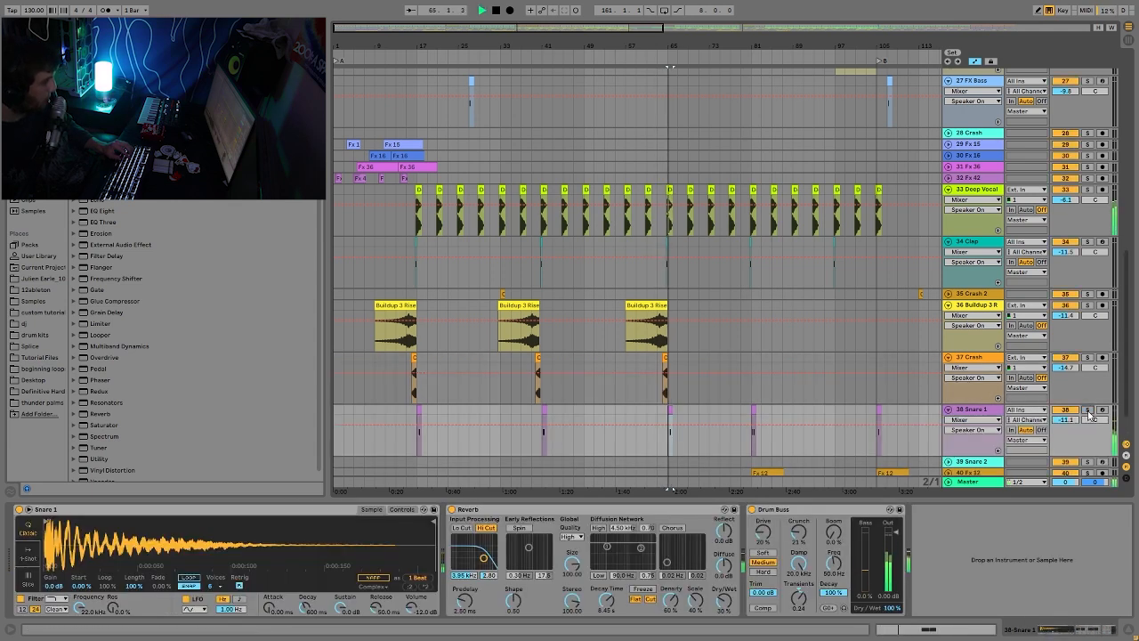
key(space)
key(space)
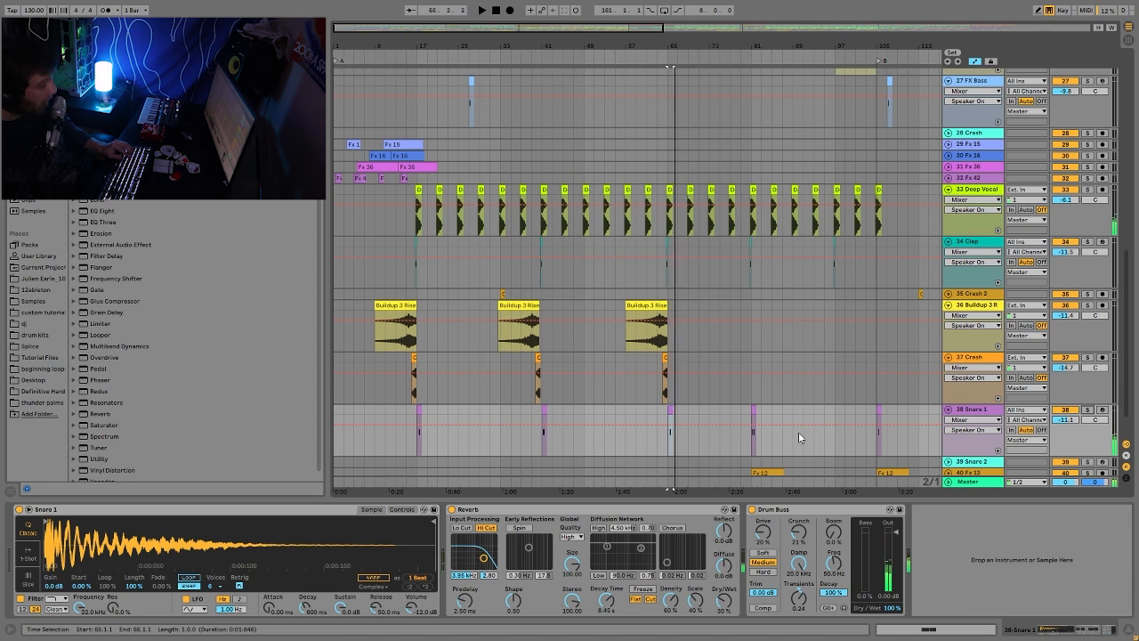
click(865, 405)
key(space)
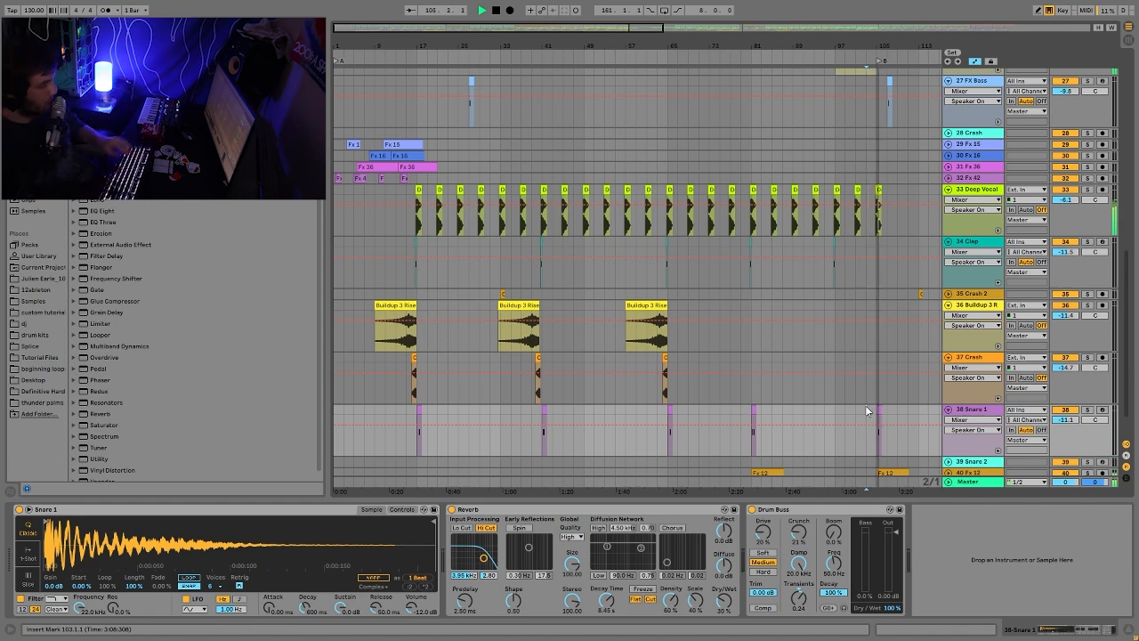
Step: Expand the Snare 2 track and play its hit just before marker C from bar 144
drag(904, 41, 584, 39)
scroll(612, 241, down, 2)
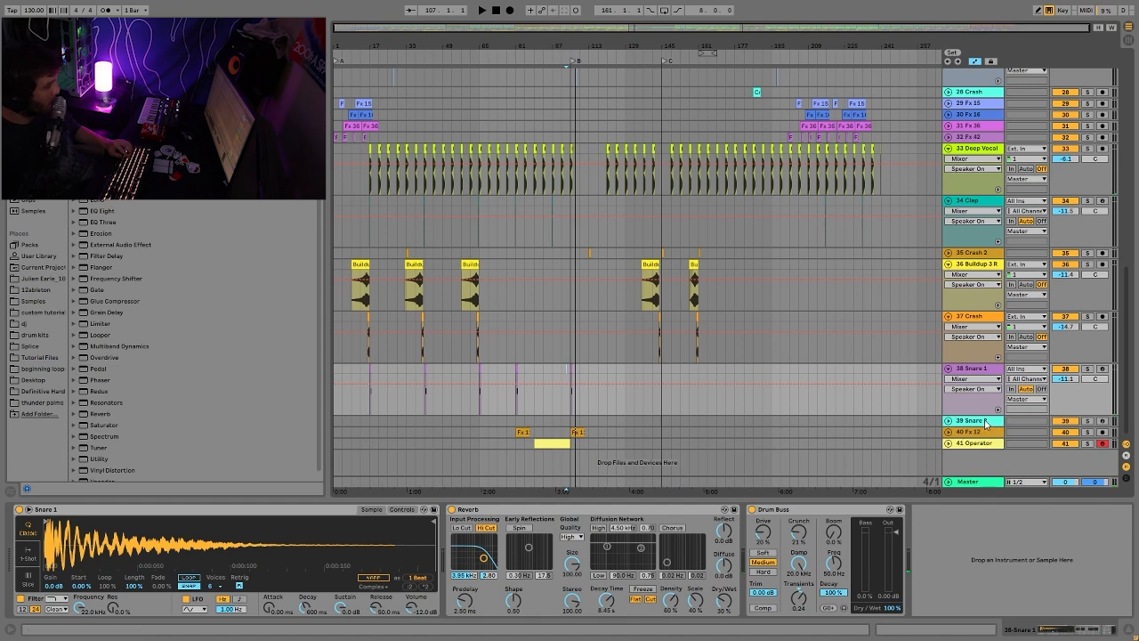
click(984, 422)
click(948, 421)
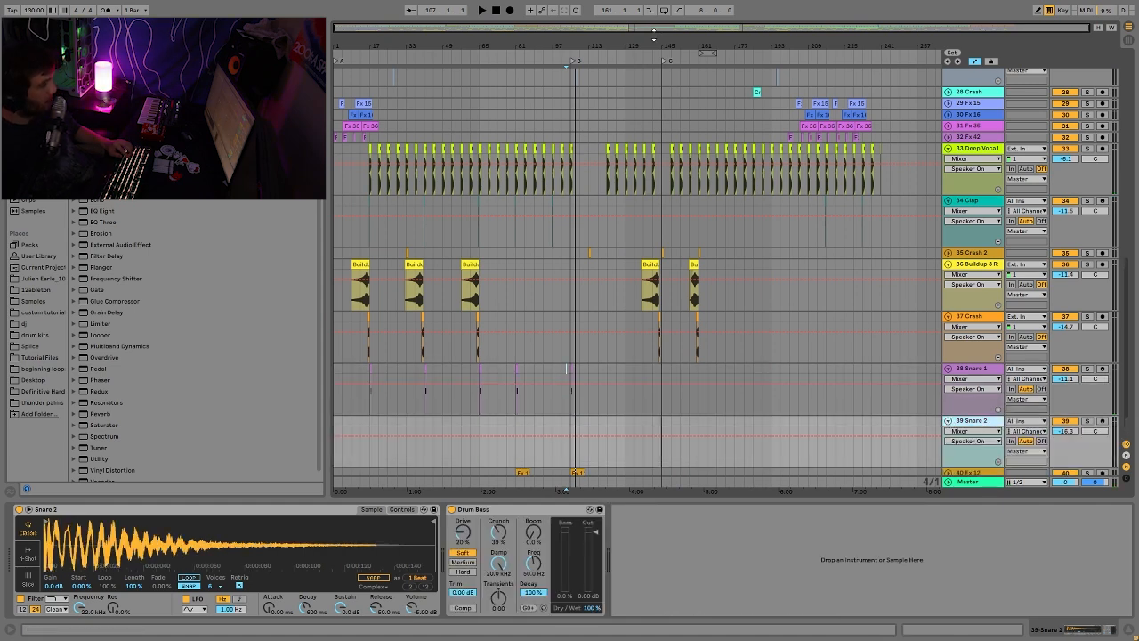
drag(653, 44, 724, 306)
scroll(694, 387, down, 2)
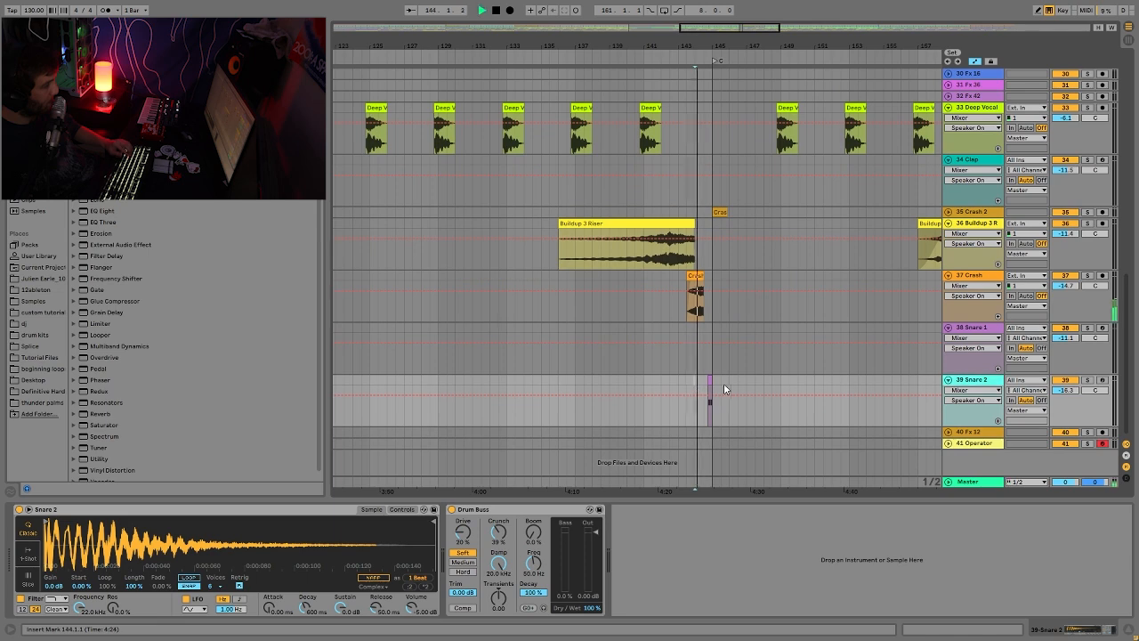
Step: Expand the Fx 12 track and play its clip at marker B, showing its Auto Pan device
click(948, 433)
double_click(686, 47)
key(space)
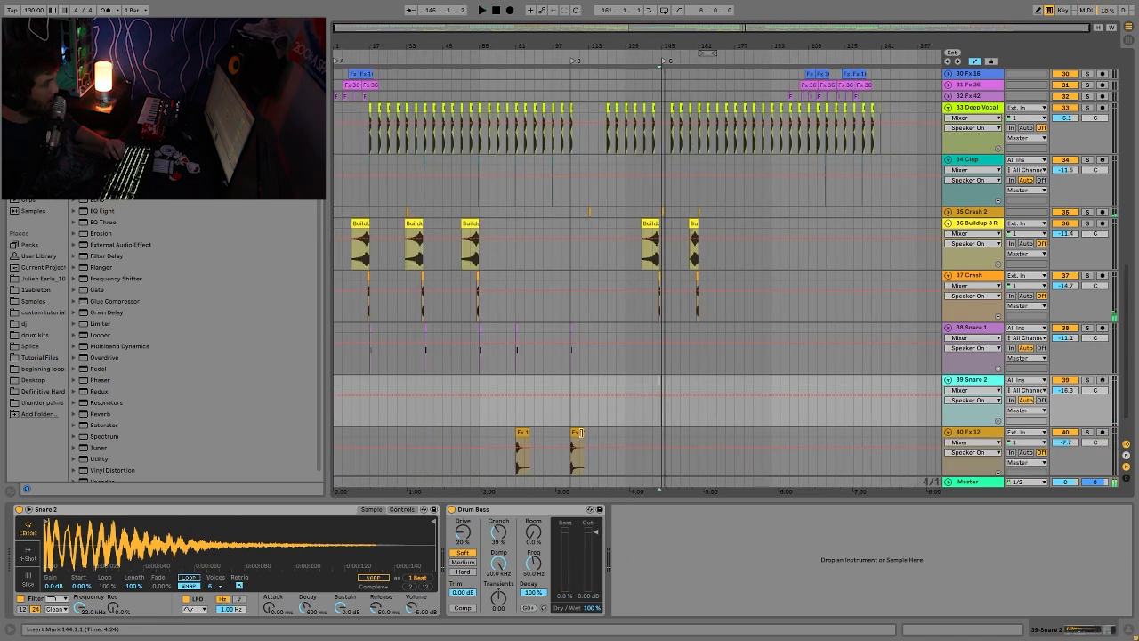
click(587, 432)
key(space)
click(1100, 433)
click(1088, 432)
click(1088, 433)
scroll(1091, 451, down, 2)
key(space)
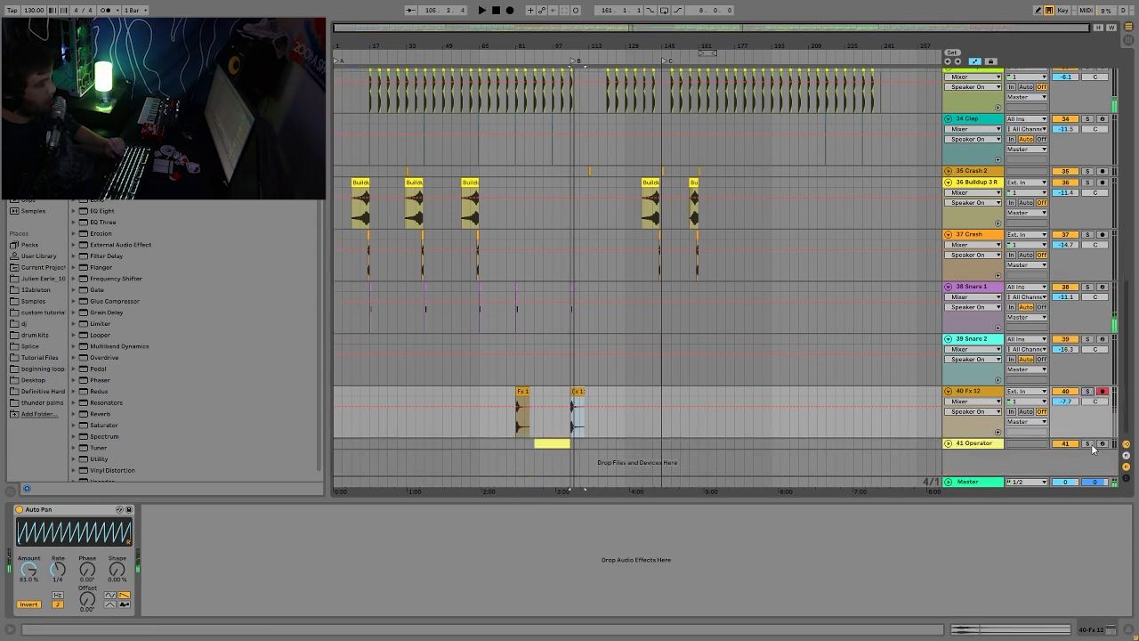
Step: Solo and expand the Operator track, and show its filter frequency automation alongside the oscillator and filter settings
click(970, 443)
click(948, 443)
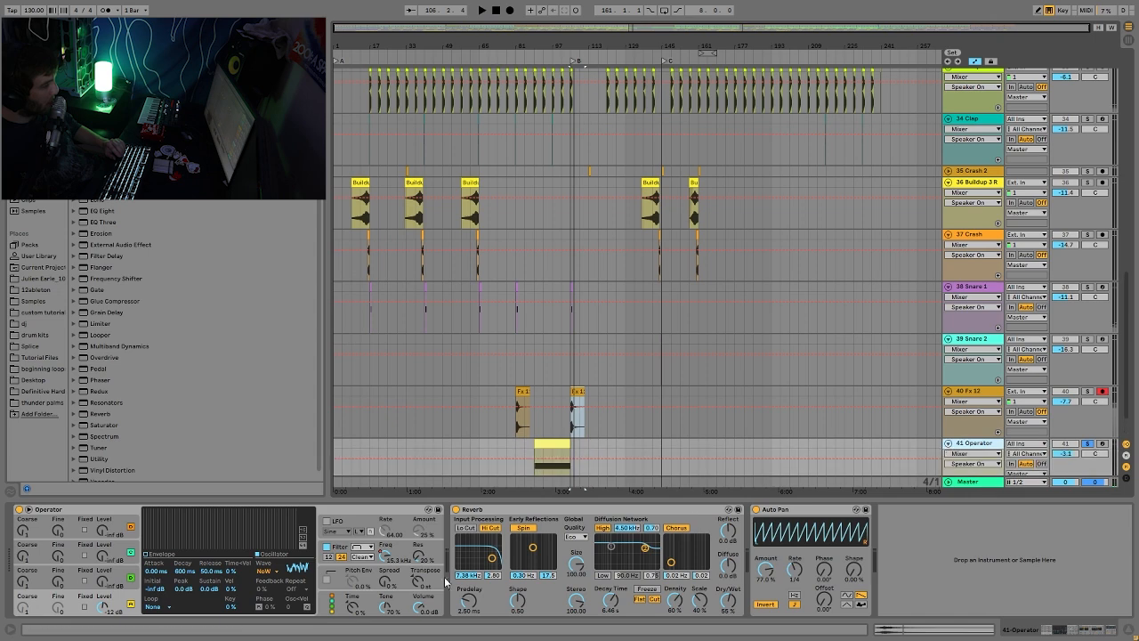
click(384, 556)
scroll(454, 445, down, 1)
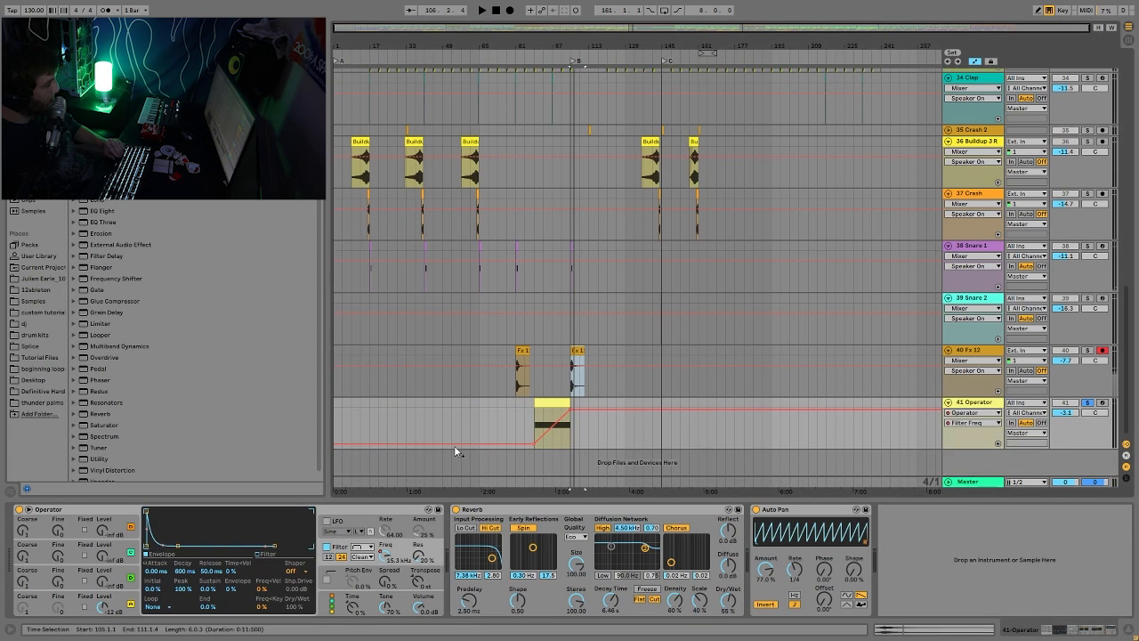
click(132, 601)
click(339, 551)
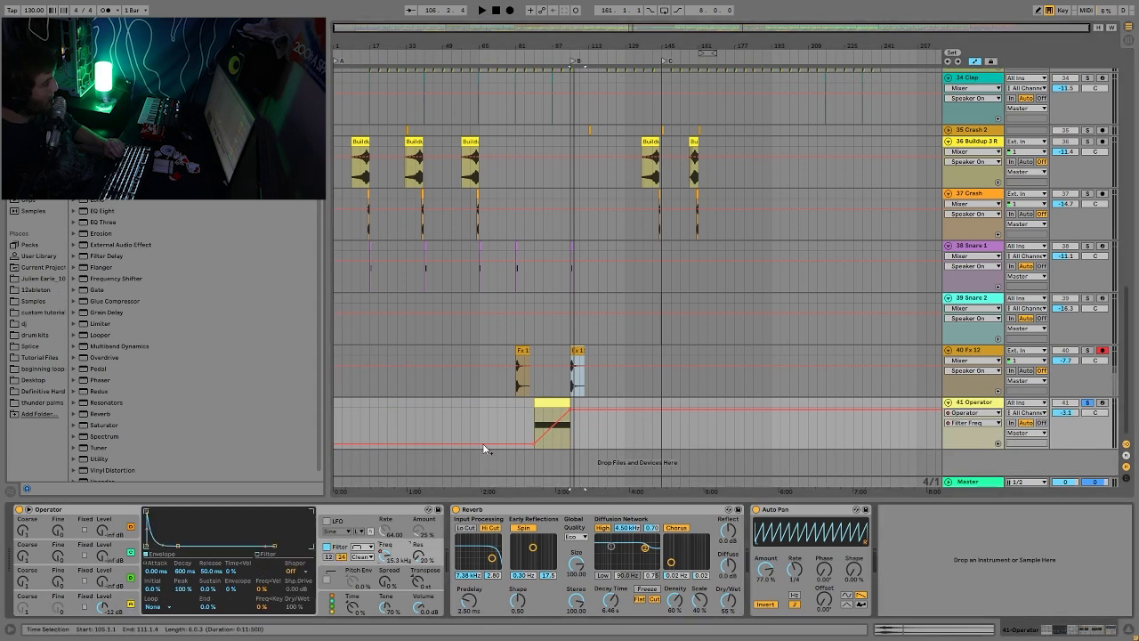
Step: Play the Operator clip's rising filter sweep, and turn off the track's solo
click(551, 418)
key(space)
click(561, 441)
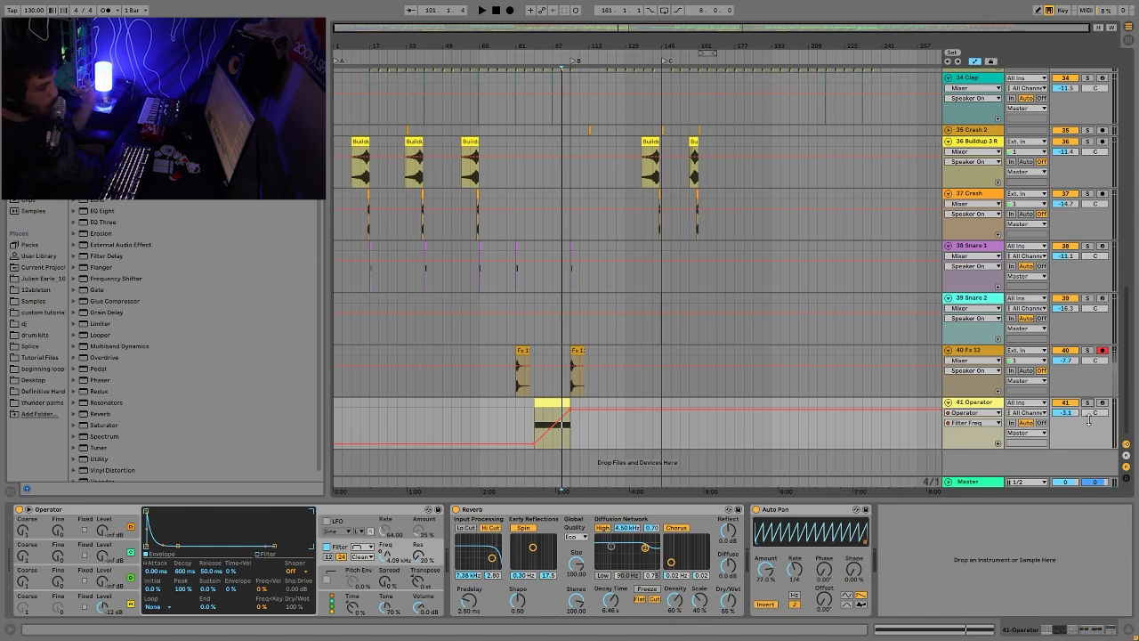
Step: Collapse all tracks to a full arrangement overview and play the whole mix up to and from bar 173
click(719, 396)
key(space)
scroll(822, 367, up, 10)
click(984, 240)
key(ctrl+a)
key(u)
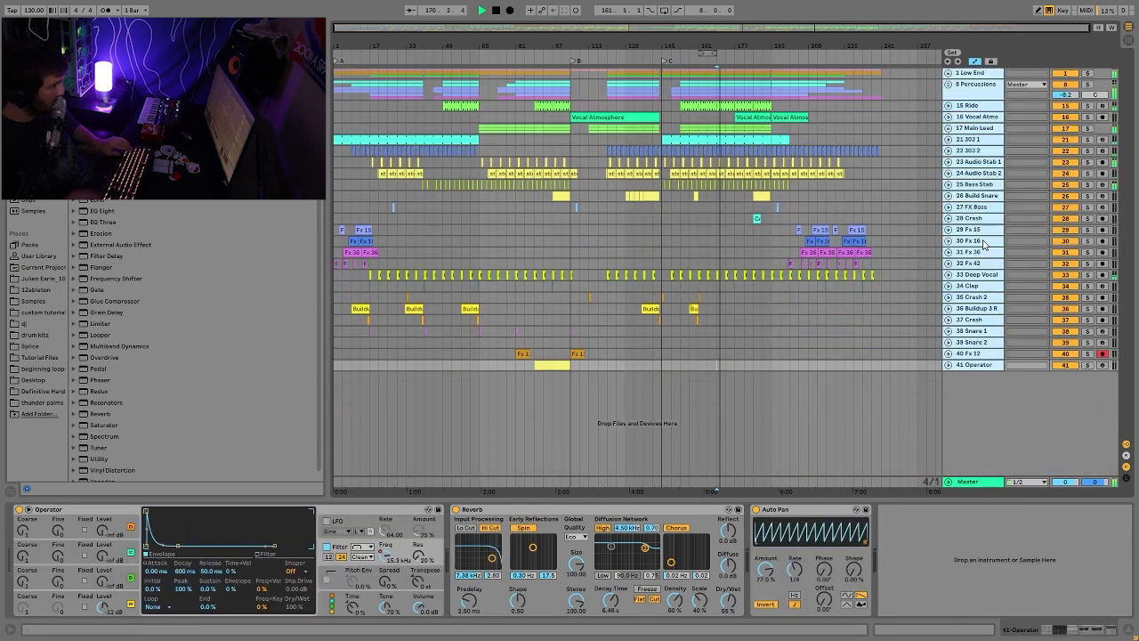
click(725, 97)
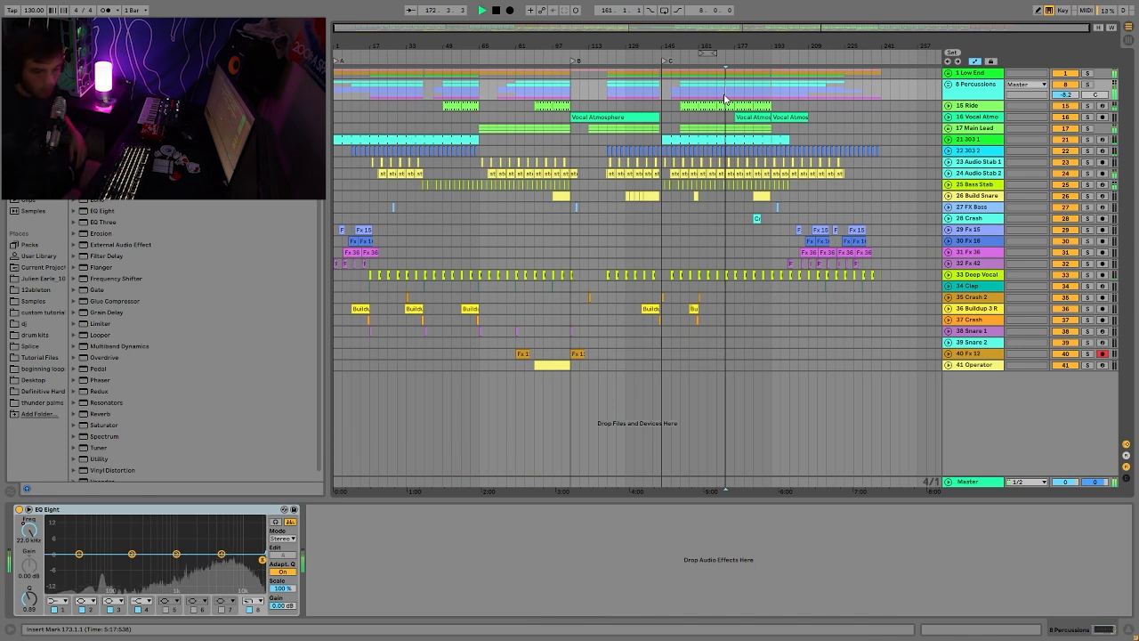
key(space)
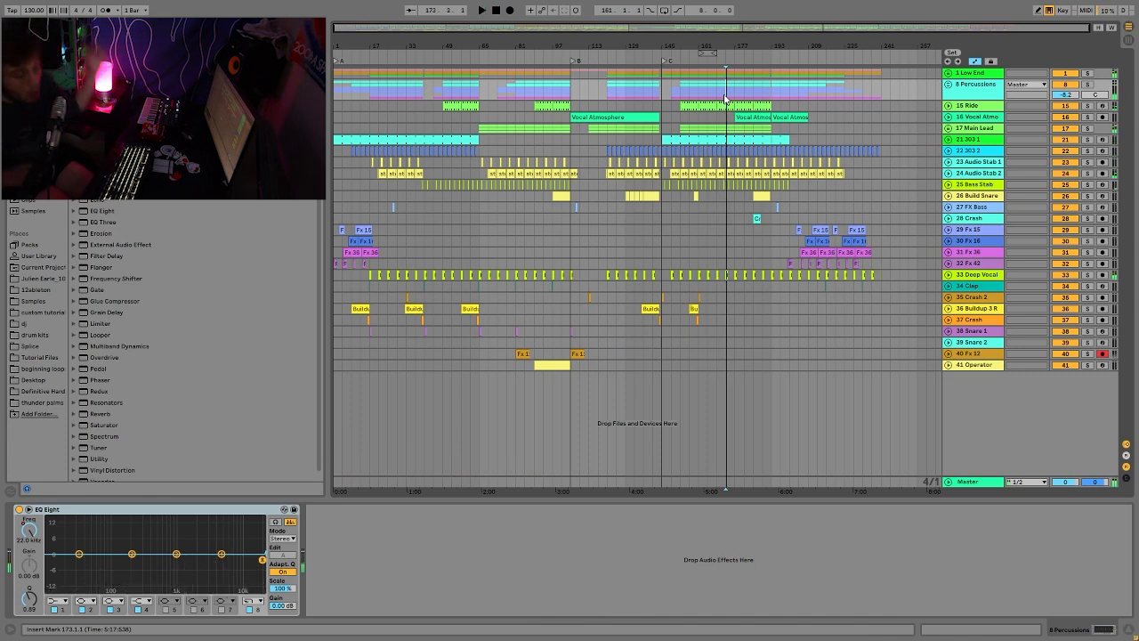